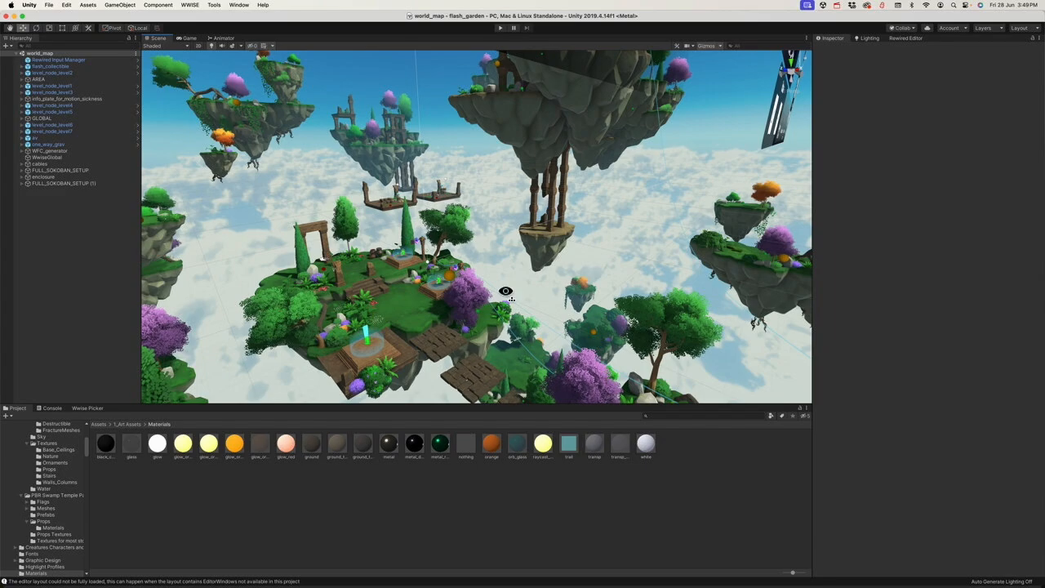
Step: Examine the floating islands of the world map and the layout of the two Sokoban puzzle platforms
left_click_drag(506, 290, 475, 333, "alt")
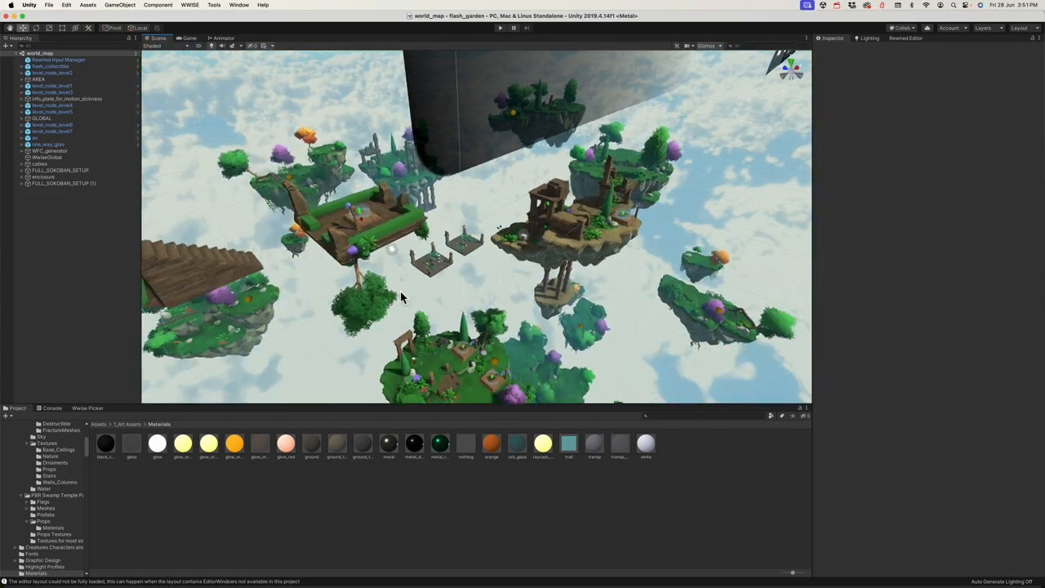
left_click_drag(400, 297, 461, 248, "alt")
scroll(466, 219, "up", 10, "alt")
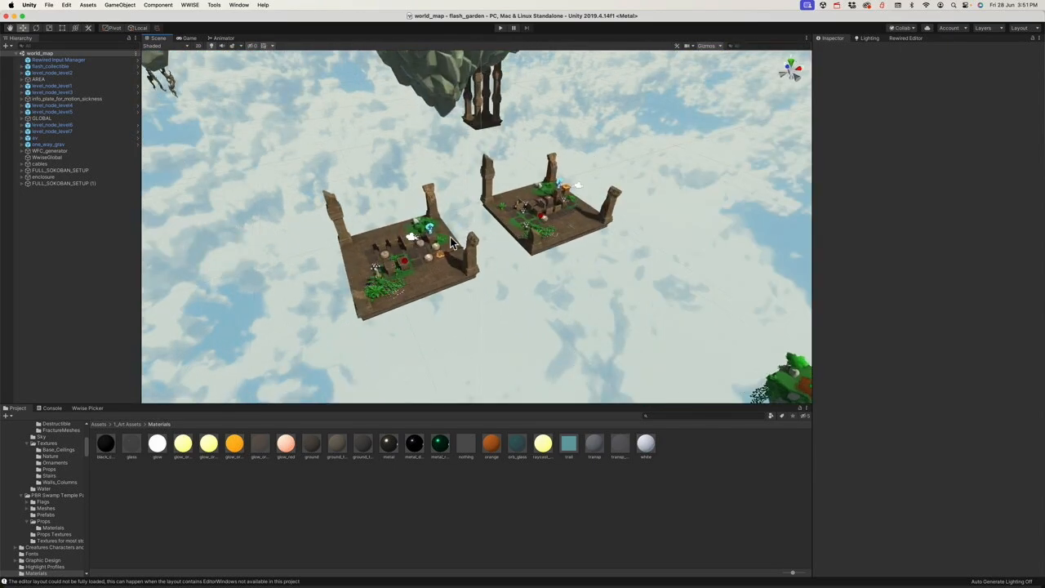
left_click_drag(451, 243, 395, 240, "alt")
scroll(396, 239, "up", 8)
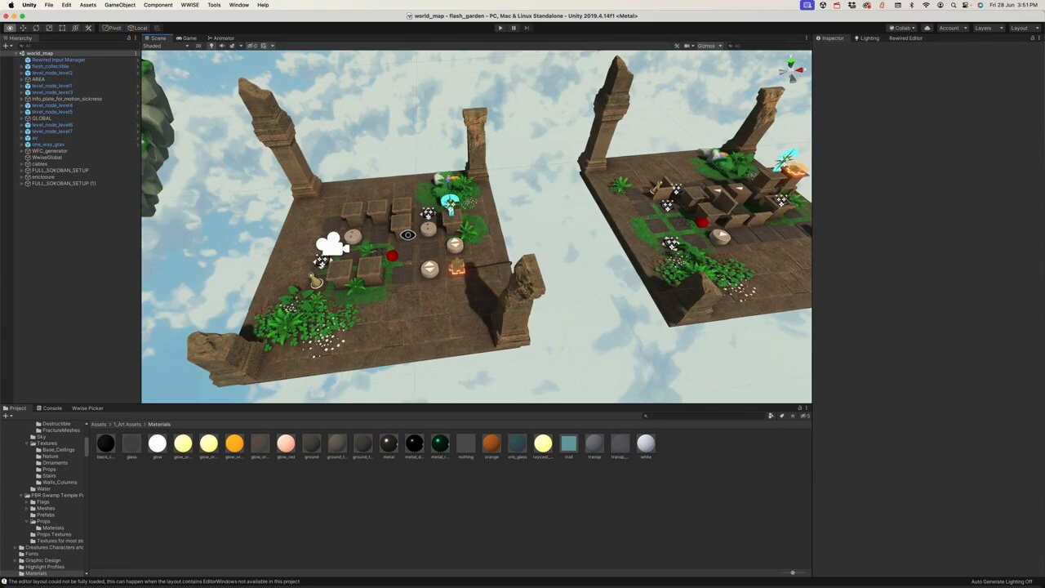
left_click_drag(521, 240, 468, 232, "alt")
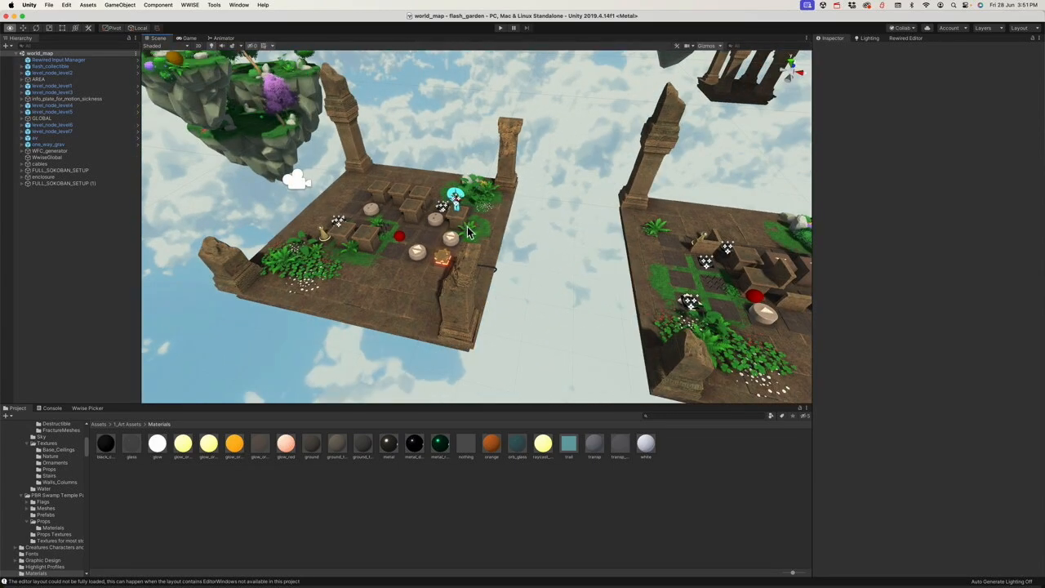
scroll(530, 276, "down", 5)
Step: Examine the hedged lamp-post island and the green hourglass mounted on its corner pillar
left_click_drag(432, 269, 546, 168, "alt")
scroll(457, 278, "down", 10)
scroll(629, 203, "up", 8)
scroll(523, 175, "up", 10)
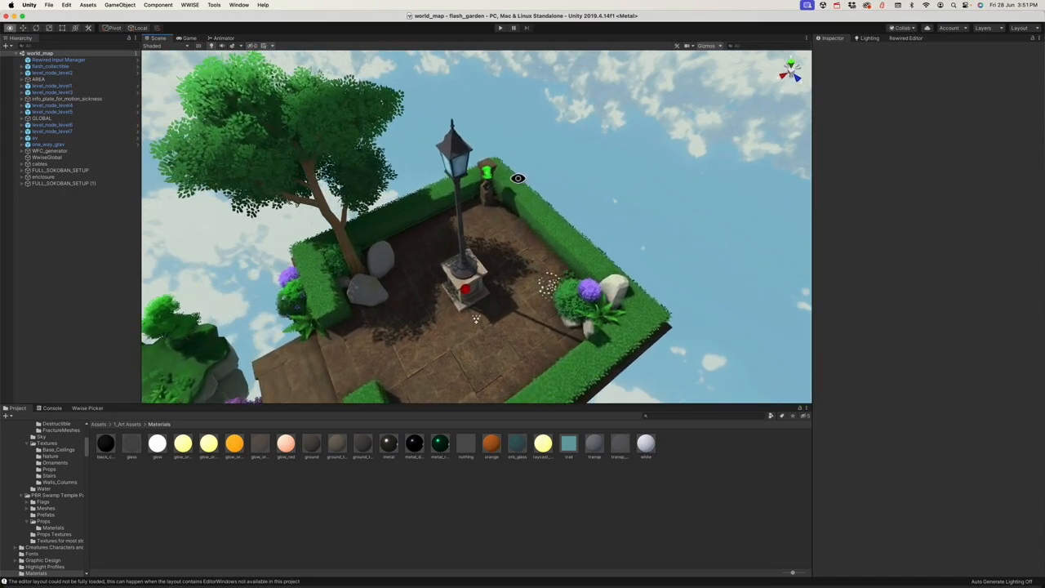
scroll(484, 192, "up", 8)
left_click_drag(482, 194, 509, 206, "alt")
scroll(555, 238, "down", 8)
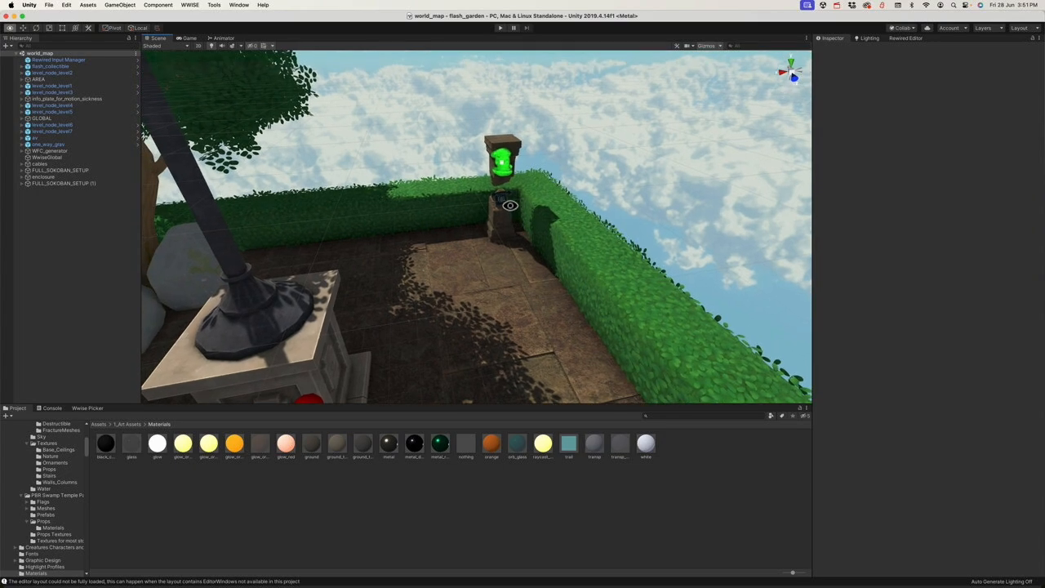
scroll(510, 205, "up", 8)
scroll(509, 205, "up", 5)
scroll(509, 205, "down", 7)
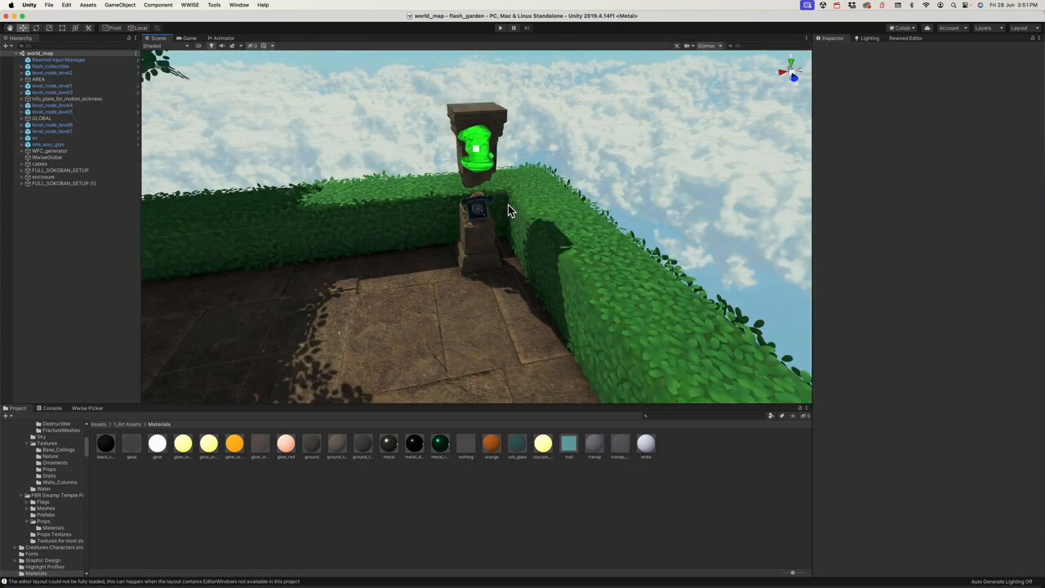
right_click_drag(504, 220, 480, 222)
scroll(512, 223, "down", 6)
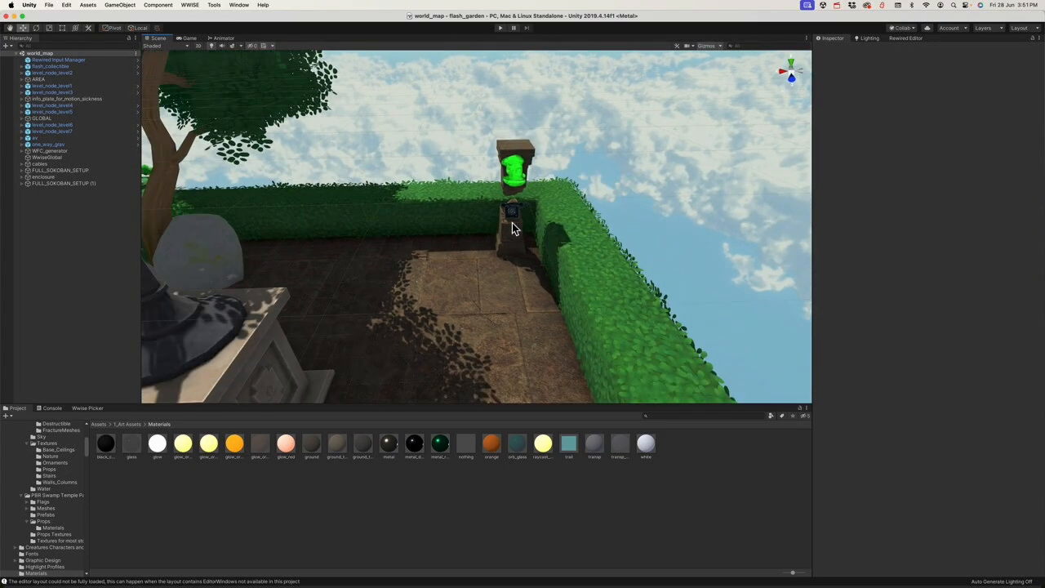
scroll(513, 235, "down", 8)
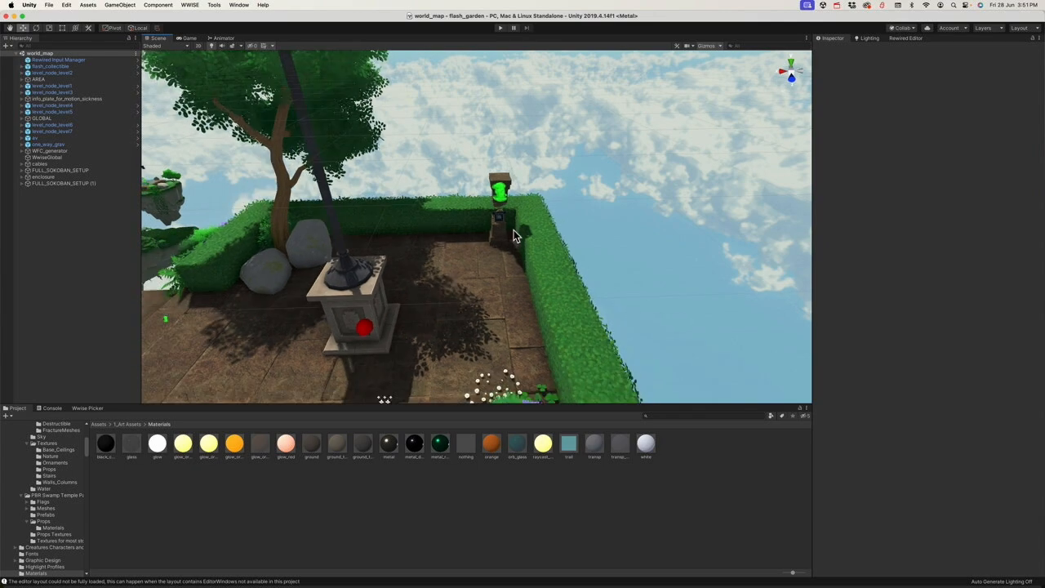
right_click_drag(506, 237, 518, 217)
scroll(488, 232, "down", 7)
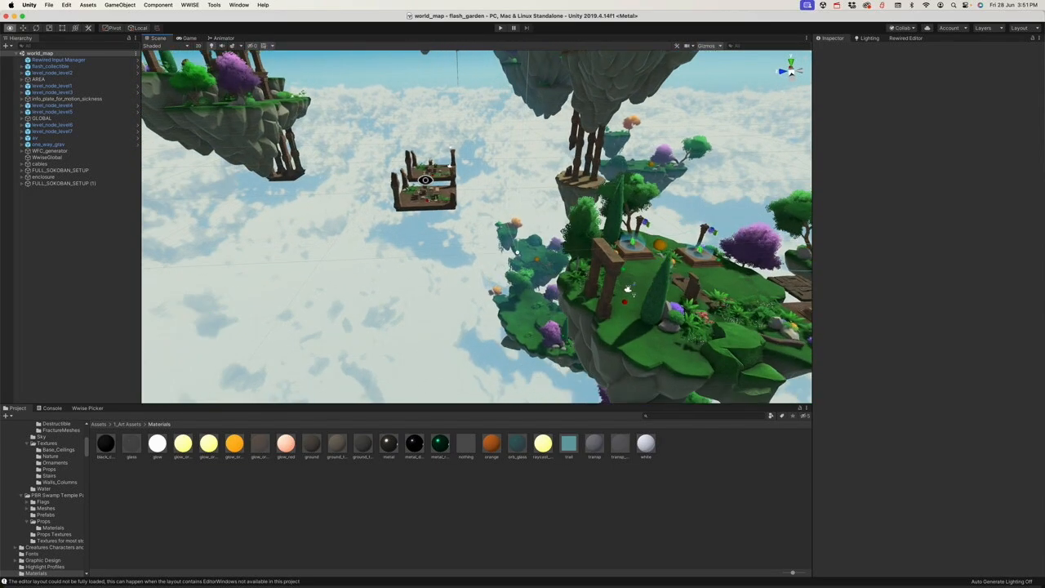
Step: Inspect the Sokoban Camera above the first puzzle platform, and select its parent soko_cam_rig
key("w")
scroll(492, 222, "down", 2)
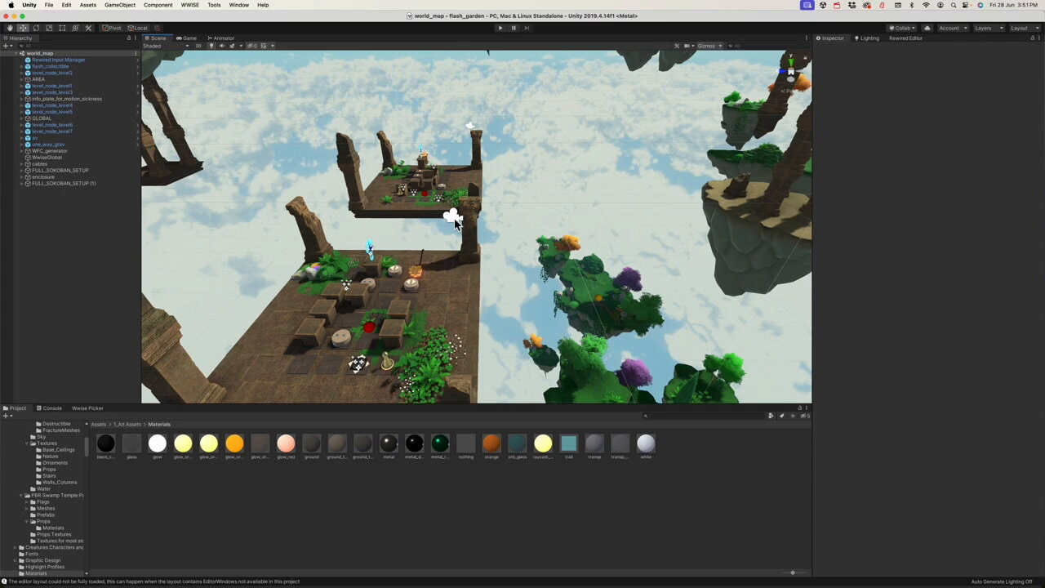
left_click(453, 219)
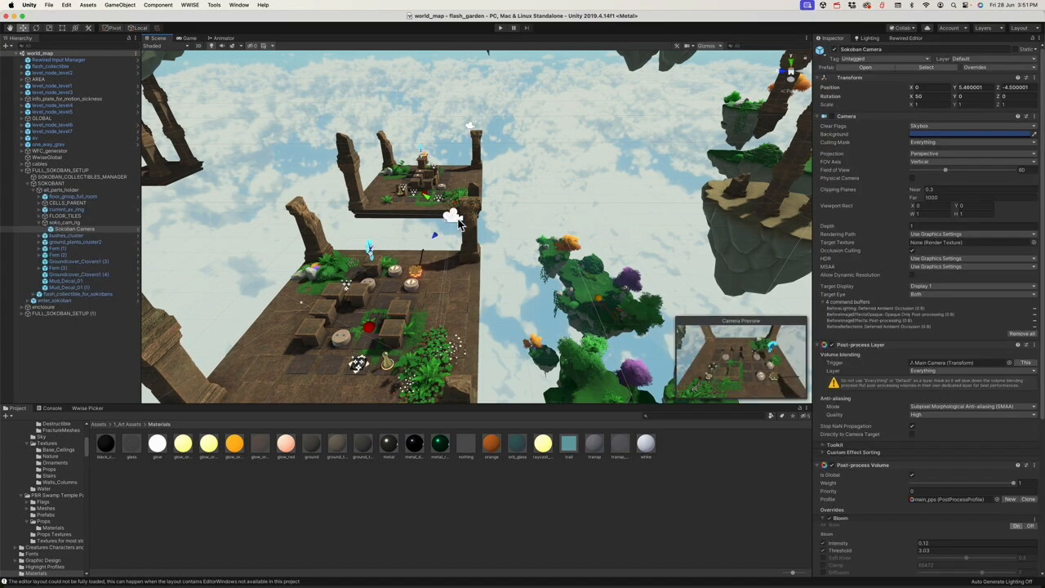
left_click(65, 223)
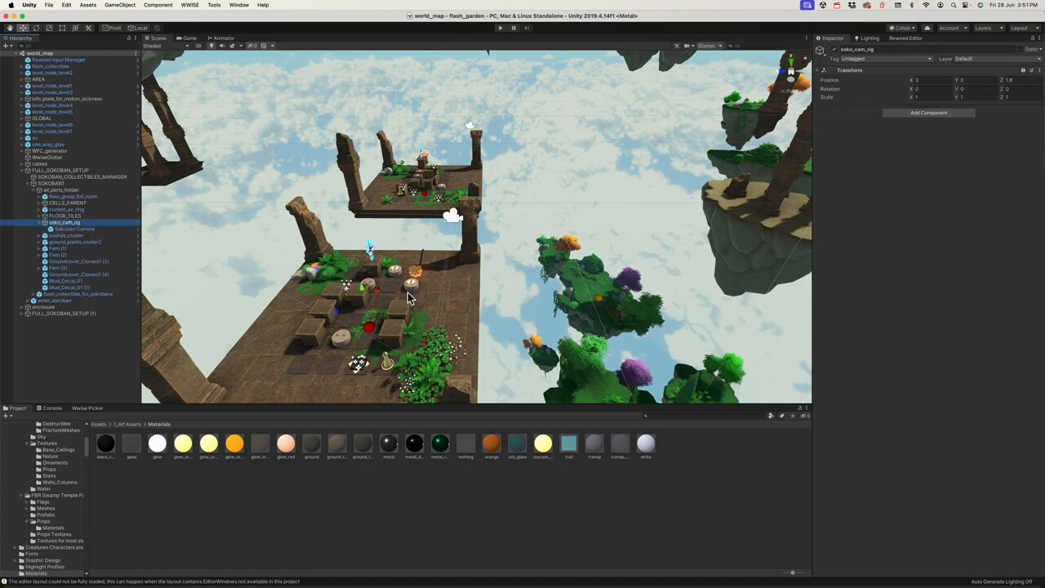
Step: Compare the two Sokoban platforms from opposite sides, including their blocks, exits and surrounding pillars
scroll(409, 299, "down", 3)
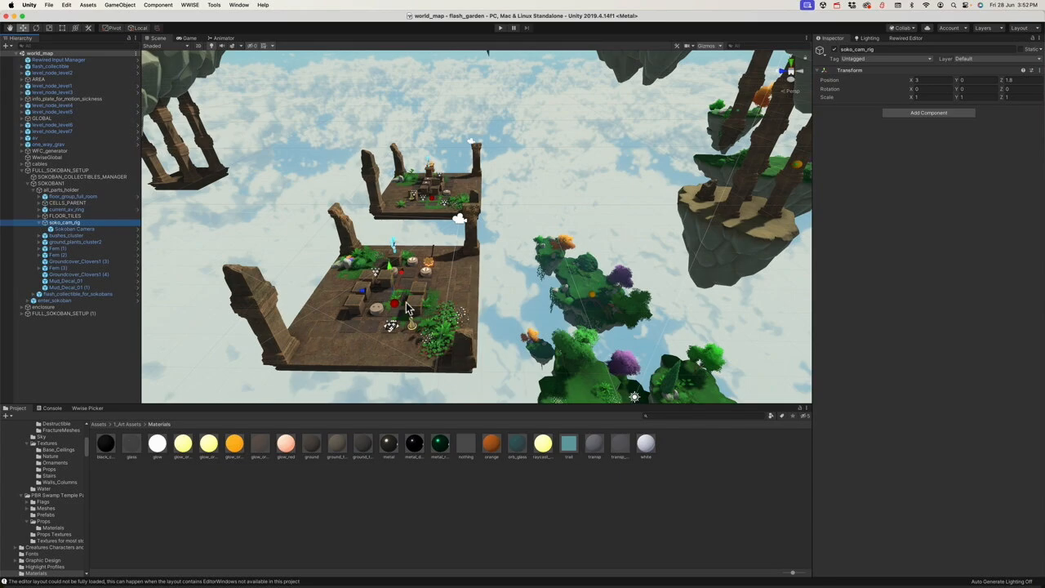
left_click_drag(365, 341, 525, 308, "alt")
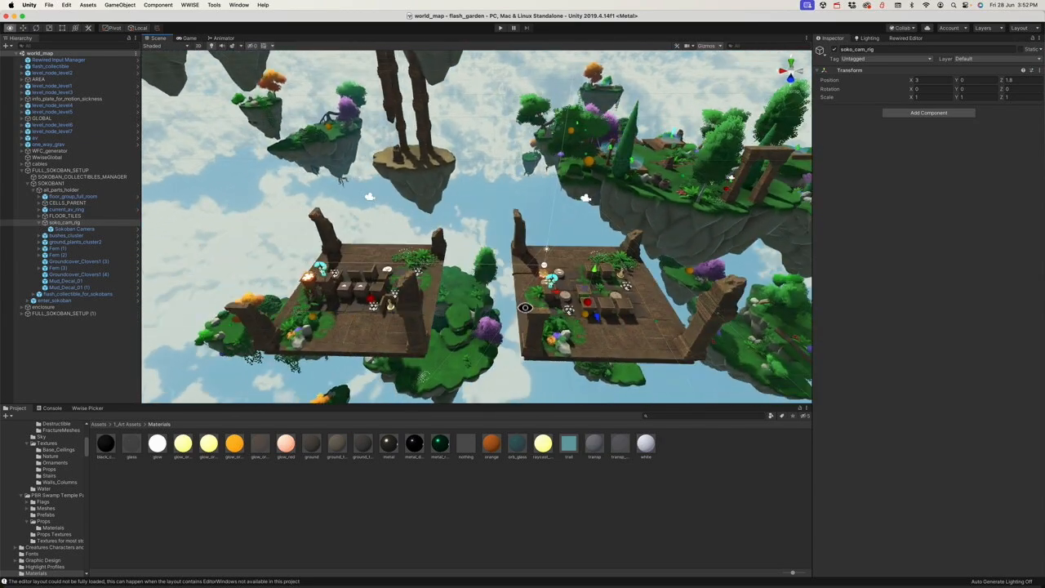
left_click_drag(455, 315, 554, 236, "alt")
scroll(368, 271, "up", 12, "alt")
scroll(556, 239, "down", 3)
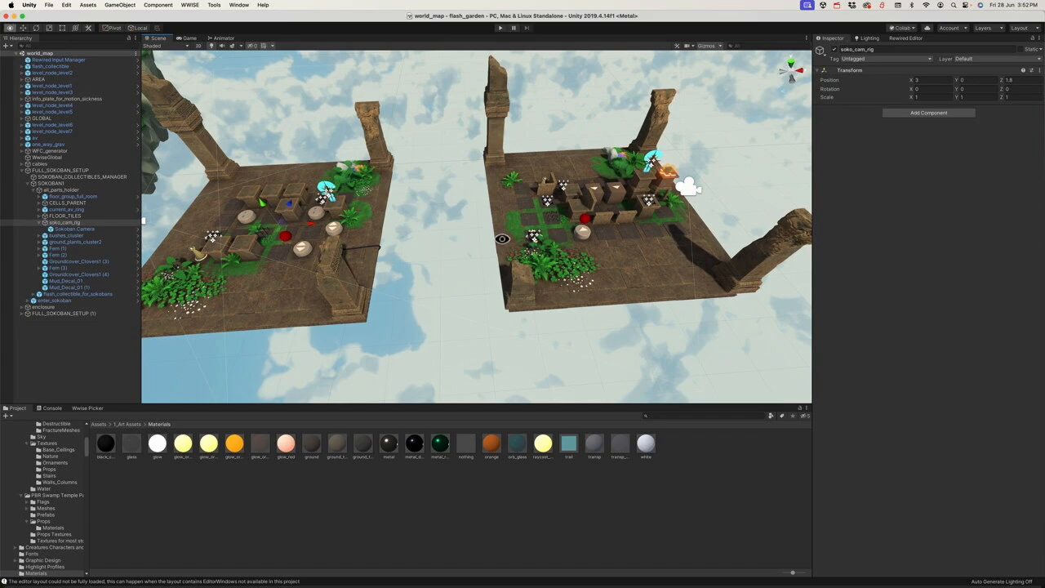
mouse_move(502, 239)
left_mouse_down("alt")
mouse_move(529, 240)
mouse_move(494, 245)
mouse_move(514, 243)
left_mouse_up("alt")
scroll(526, 241, "down", 5)
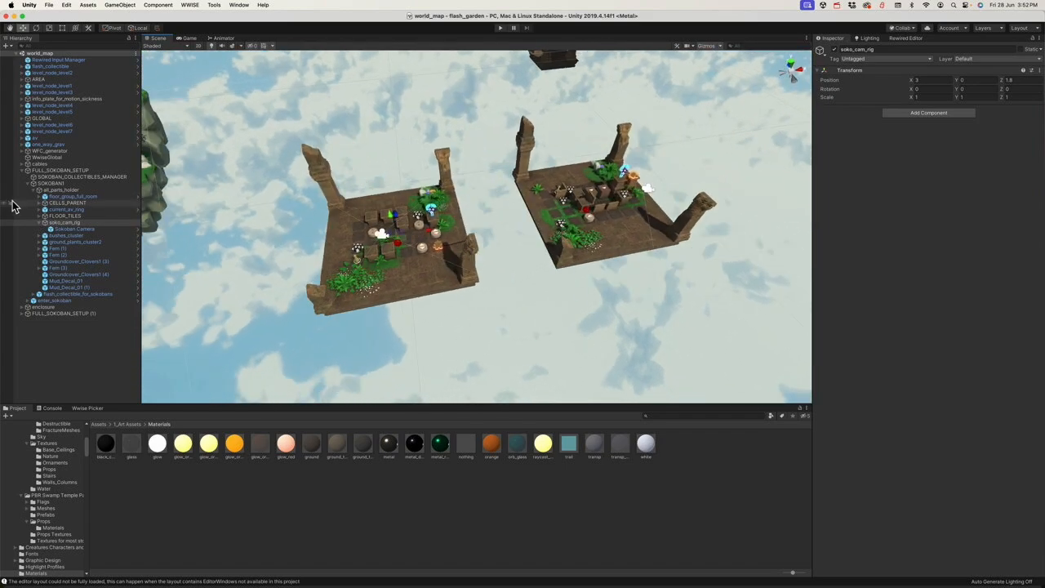
Step: Collapse all_parts_holder under SOKOBAN1, keeping FULL_SOKOBAN_SETUP and SOKOBAN1 expanded in the hierarchy
left_click(29, 184)
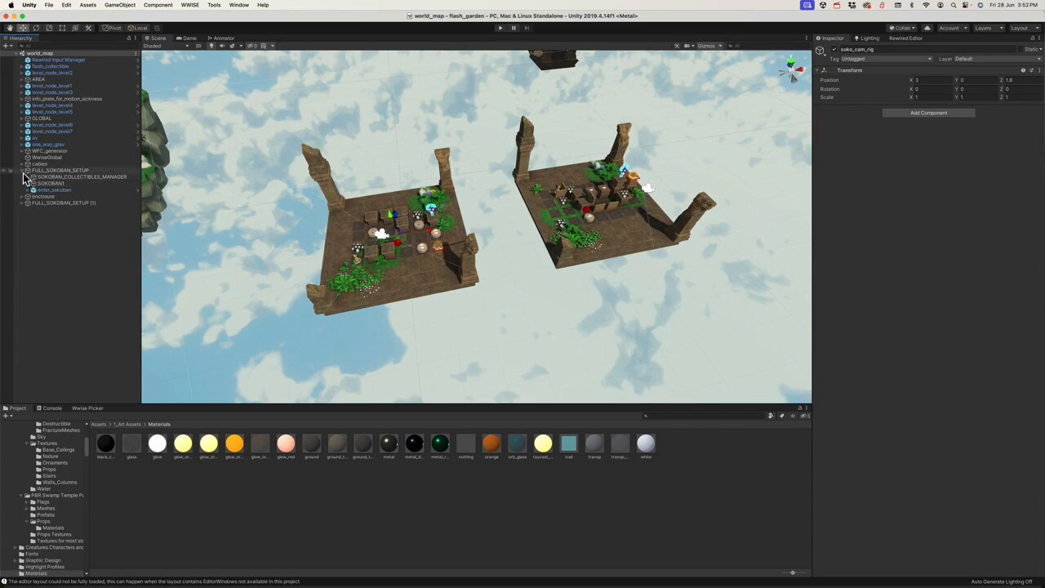
left_click(22, 171)
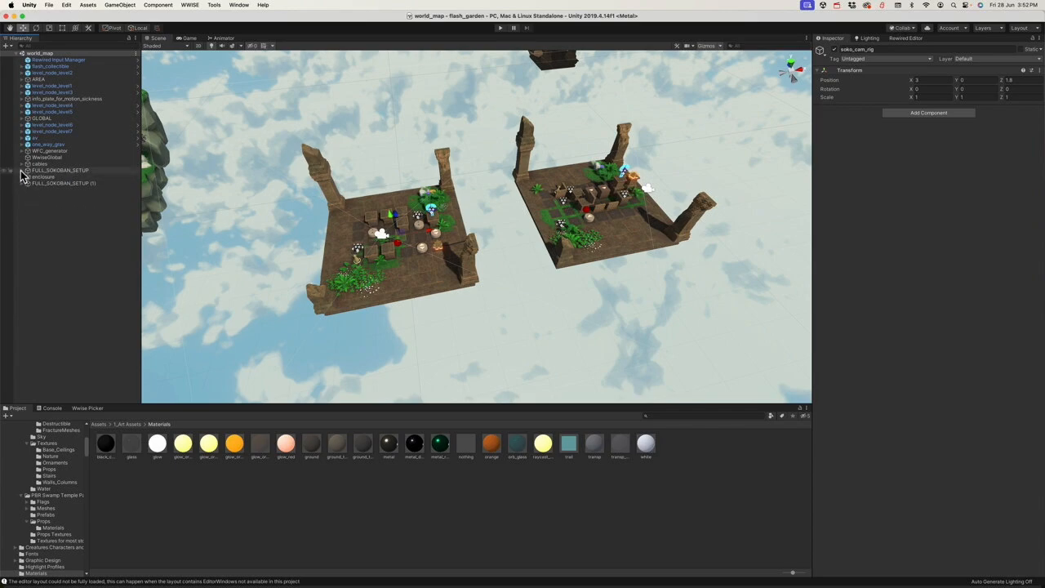
left_click(22, 171)
left_click(29, 184)
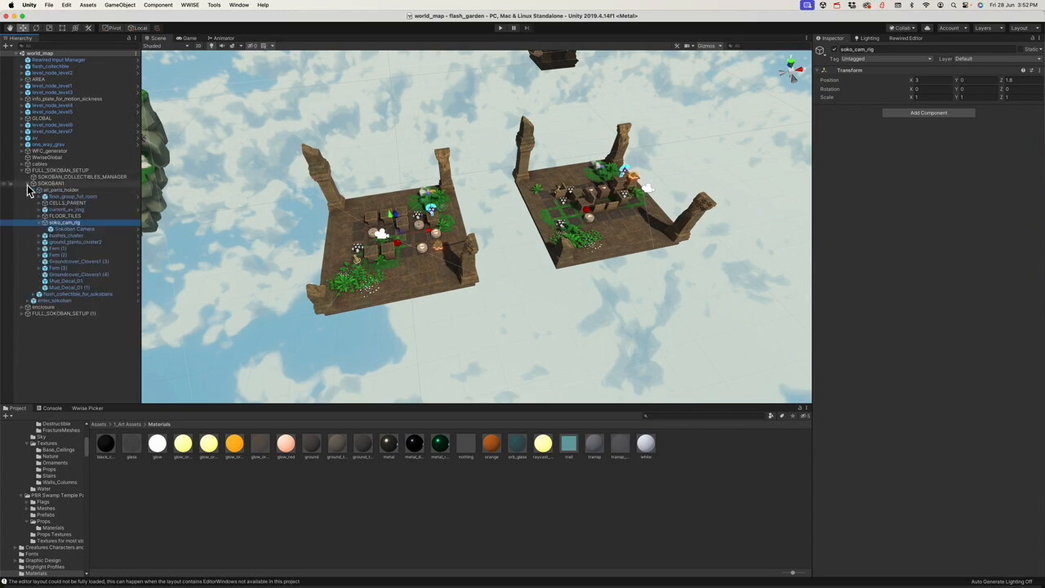
left_click(32, 191)
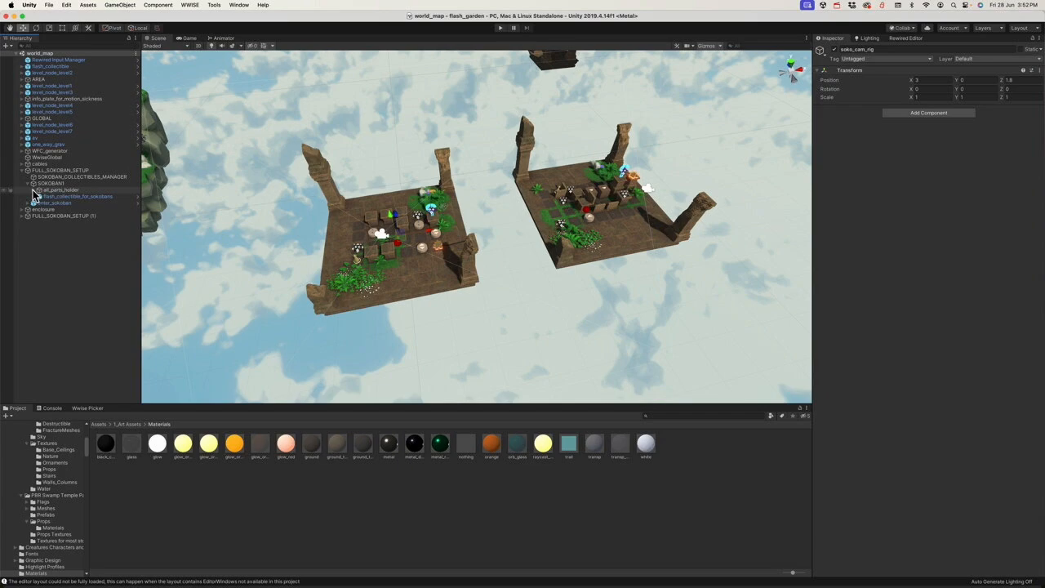
Step: Focus on the enter_sokoban object and examine the hourglass, its cable and the locked keyhole door on the temple
key("w")
right_click_drag(361, 239, 420, 245)
key("w")
key("a")
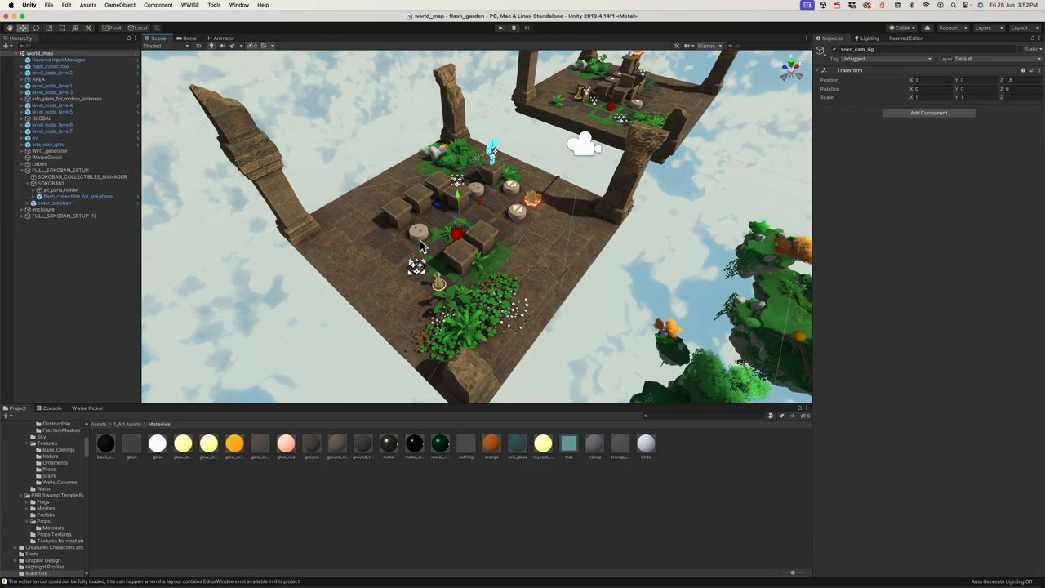
left_click(67, 203)
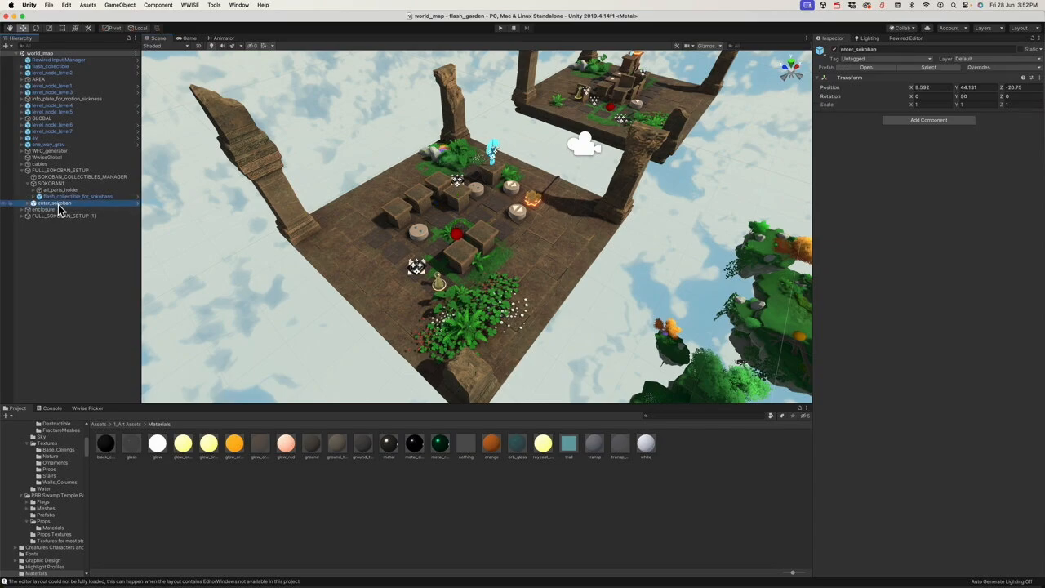
key("f")
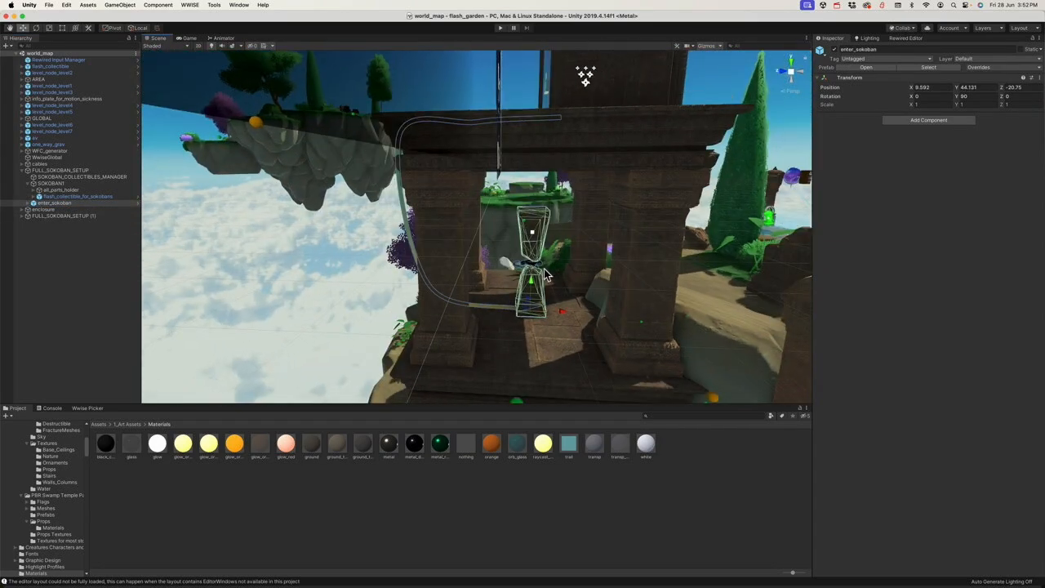
left_click_drag(529, 281, 443, 287, "alt")
scroll(468, 232, "up", 5)
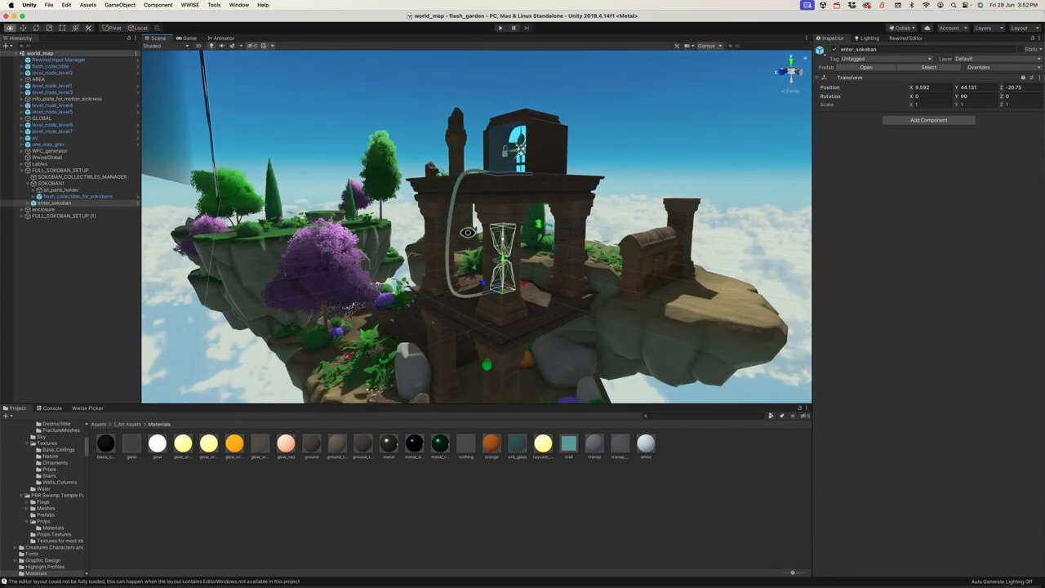
left_click_drag(482, 173, 495, 192, "alt")
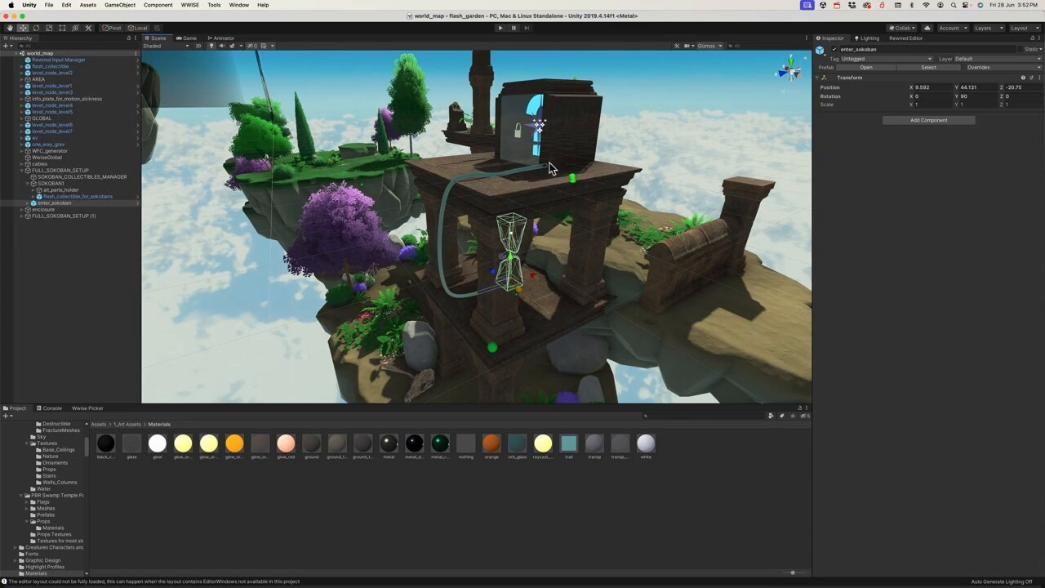
left_click_drag(546, 173, 759, 294, "alt")
scroll(485, 355, "up", 5)
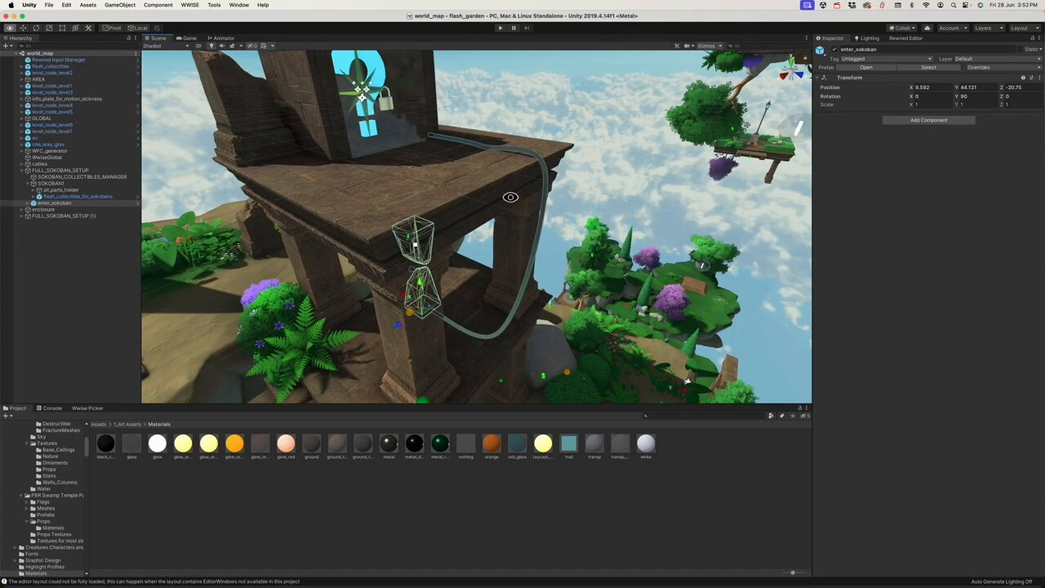
scroll(445, 164, "down", 4)
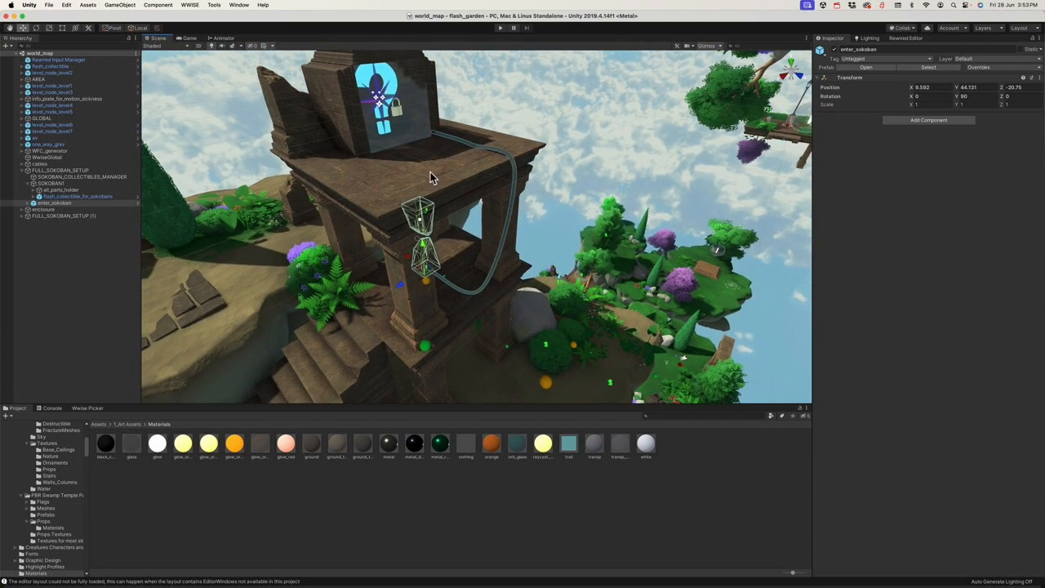
left_click_drag(431, 175, 428, 123, "alt")
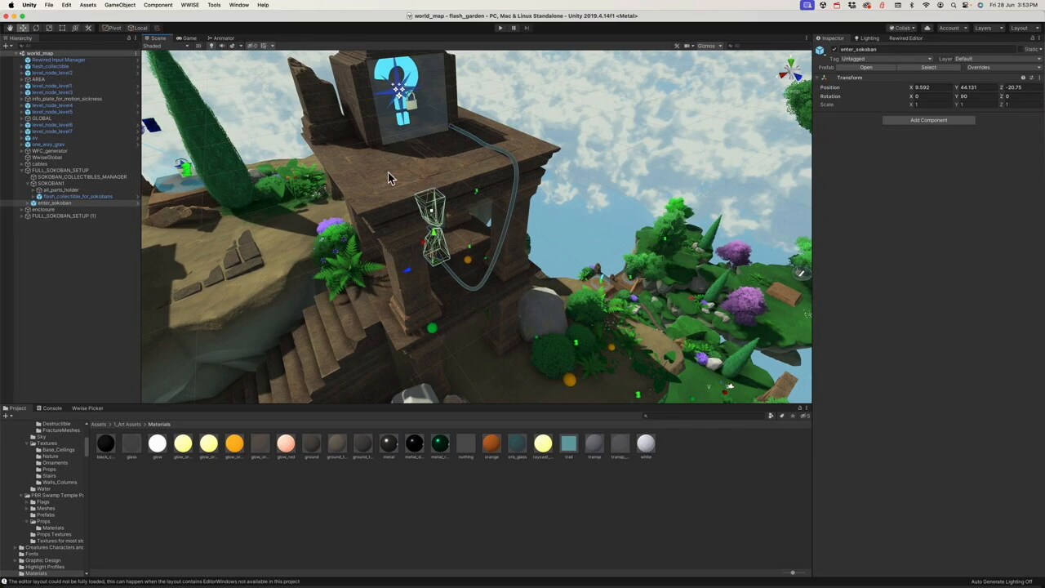
left_click_drag(388, 176, 712, 248, "alt")
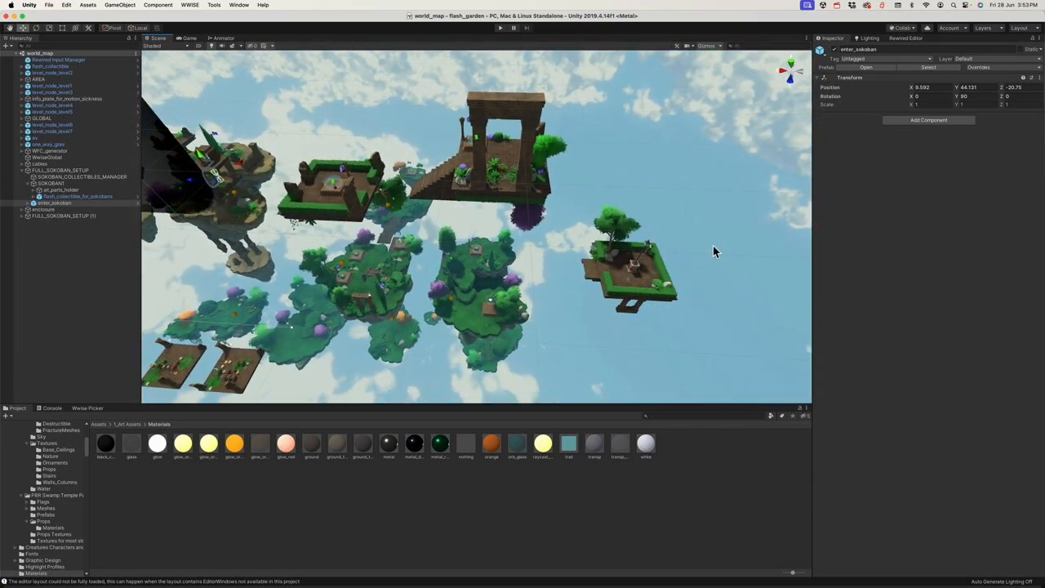
Step: Focus on FULL_SOKOBAN_SETUP (1) and select the exit cell on the SOKOBAN2 platform
key("w")
right_click_drag(713, 252, 554, 273)
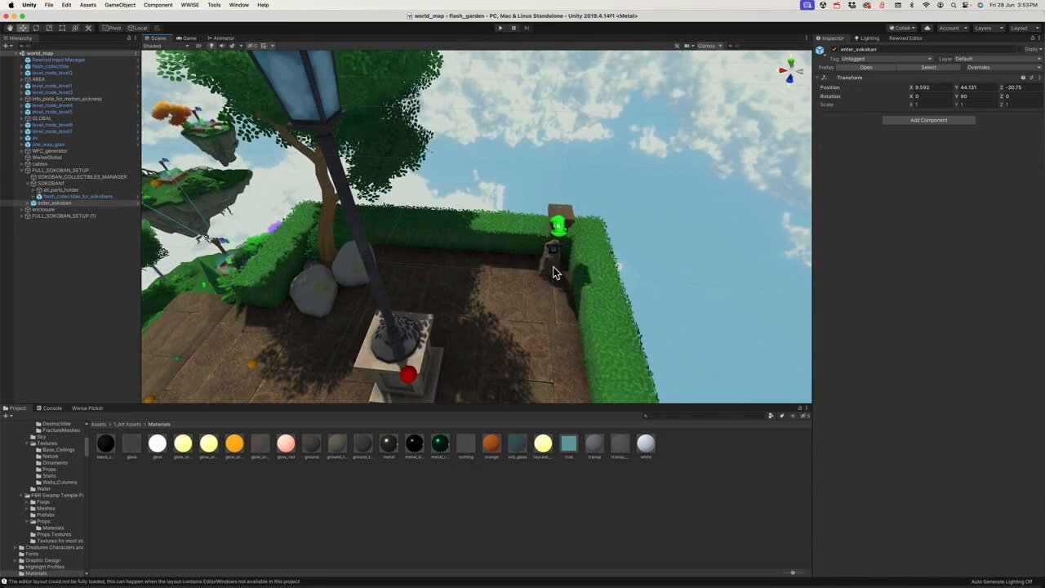
double_click(76, 215)
right_click_drag(281, 253, 283, 276)
right_click_drag(457, 205, 539, 212)
key("w")
left_click(482, 233)
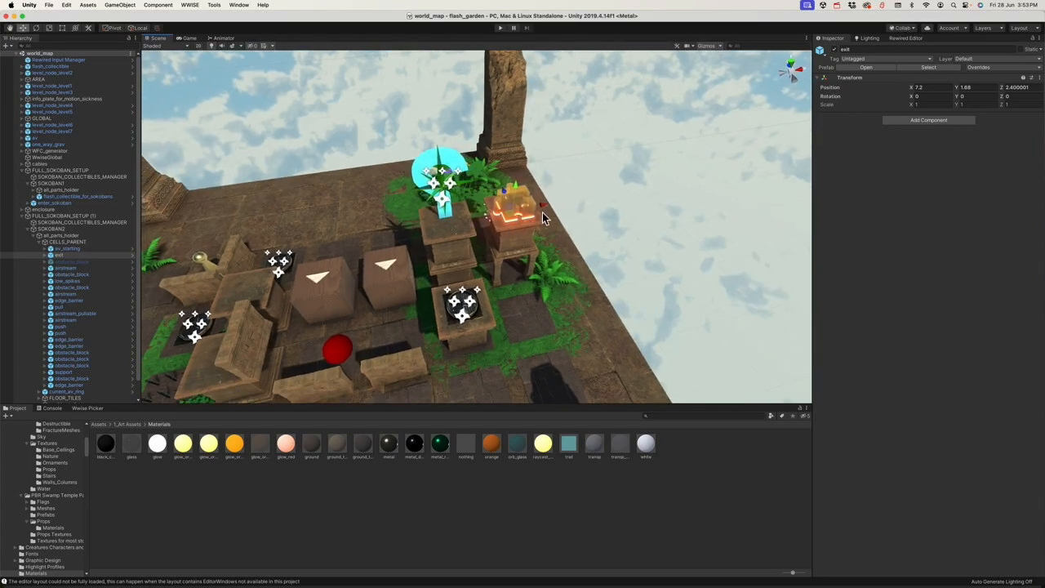
Step: Clear the selection and examine the glowing exit block and the cyan keyhole collectible beside it
scroll(552, 215, "down", 2)
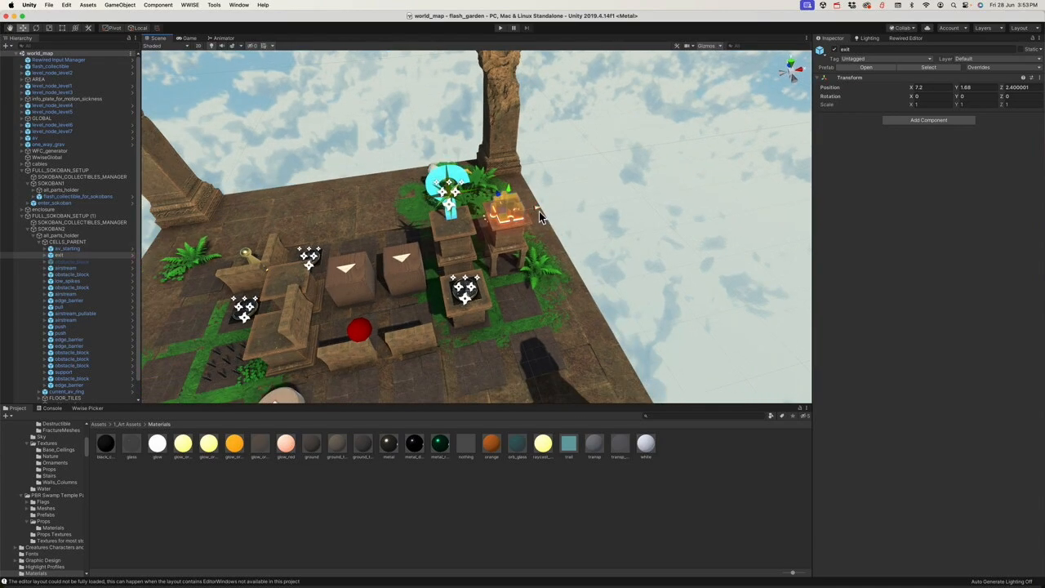
left_click(670, 478)
left_click_drag(498, 214, 460, 219, "alt")
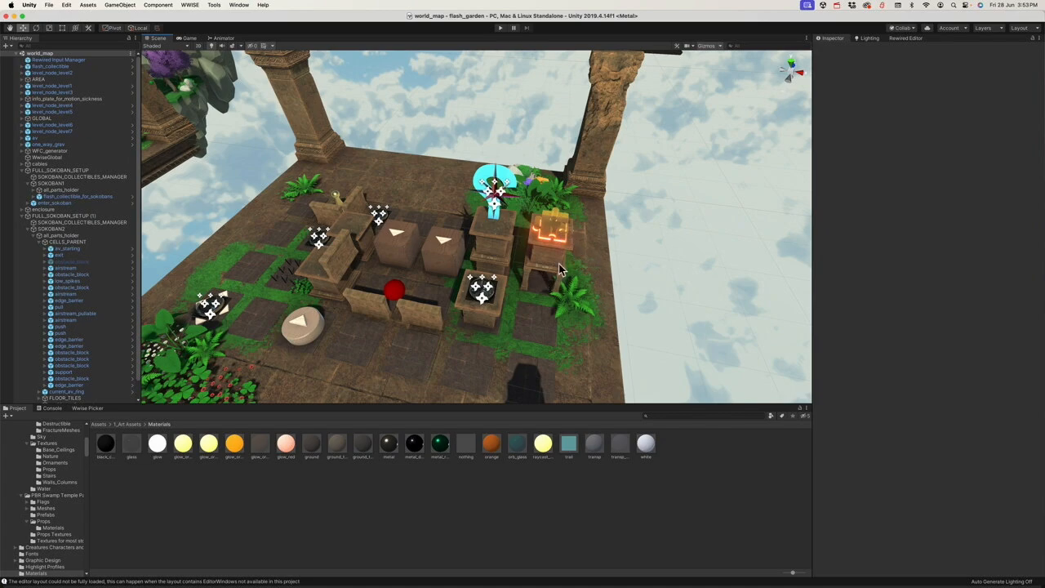
left_click_drag(529, 267, 576, 254, "alt")
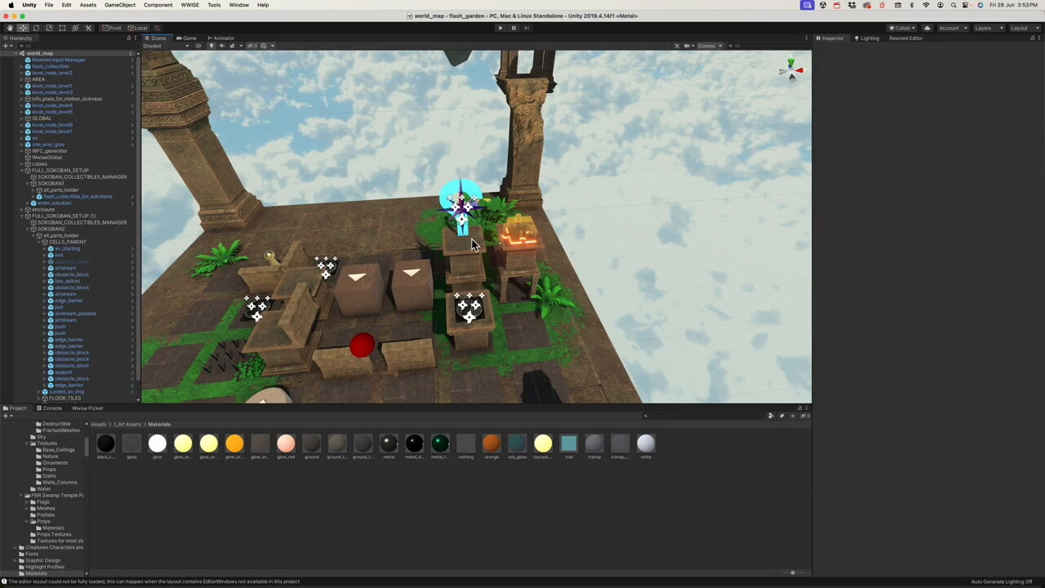
Step: Compare the two Sokoban platforms, examining their glowing exit blocks, keyhole collectibles and the cable leading off the first platform
left_click_drag(455, 259, 447, 229, "alt")
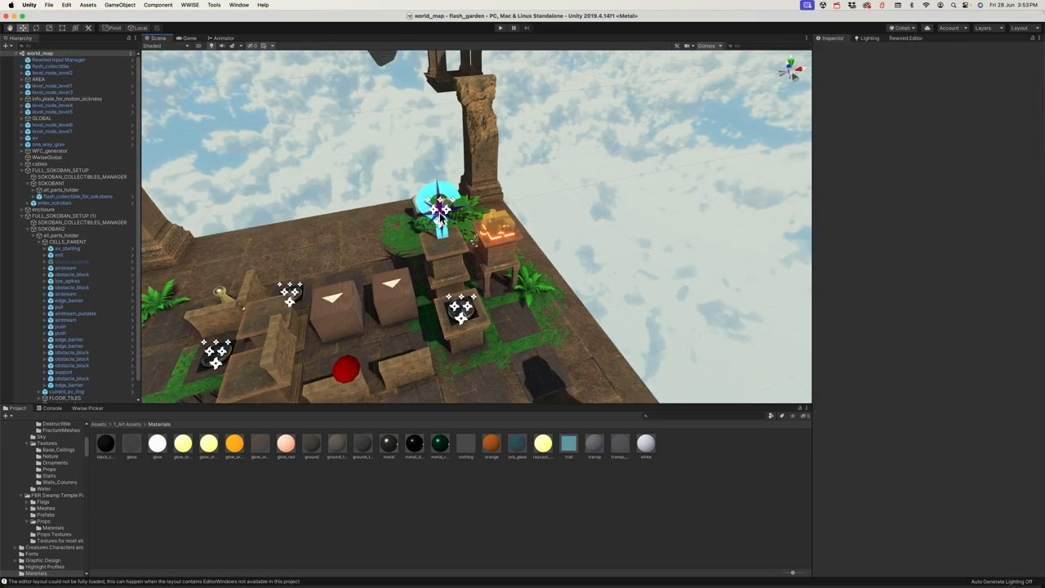
scroll(441, 219, "down", 4)
scroll(464, 260, "down", 10)
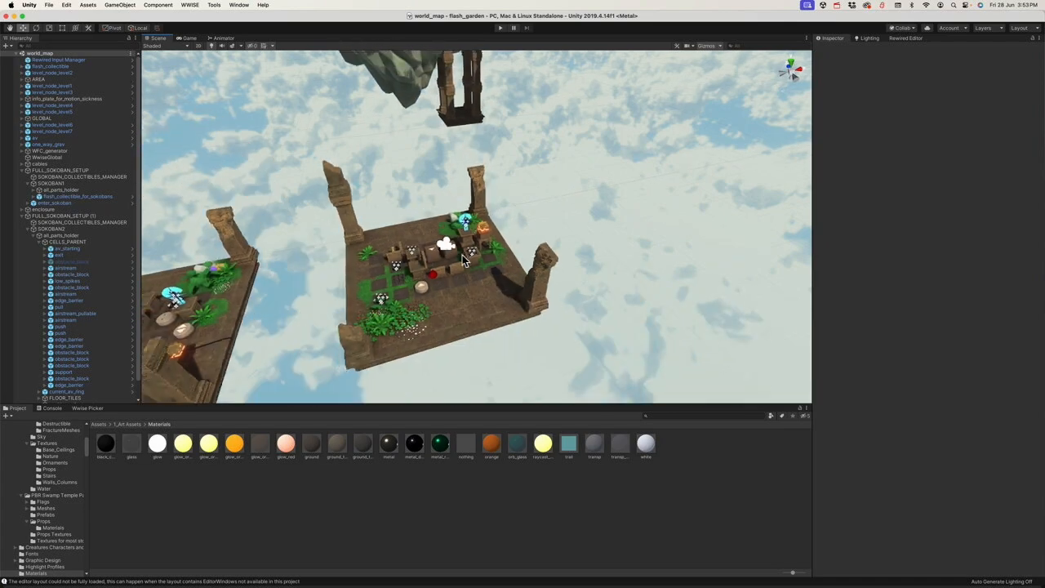
left_click_drag(466, 258, 501, 250, "alt")
right_click_drag(501, 250, 406, 272)
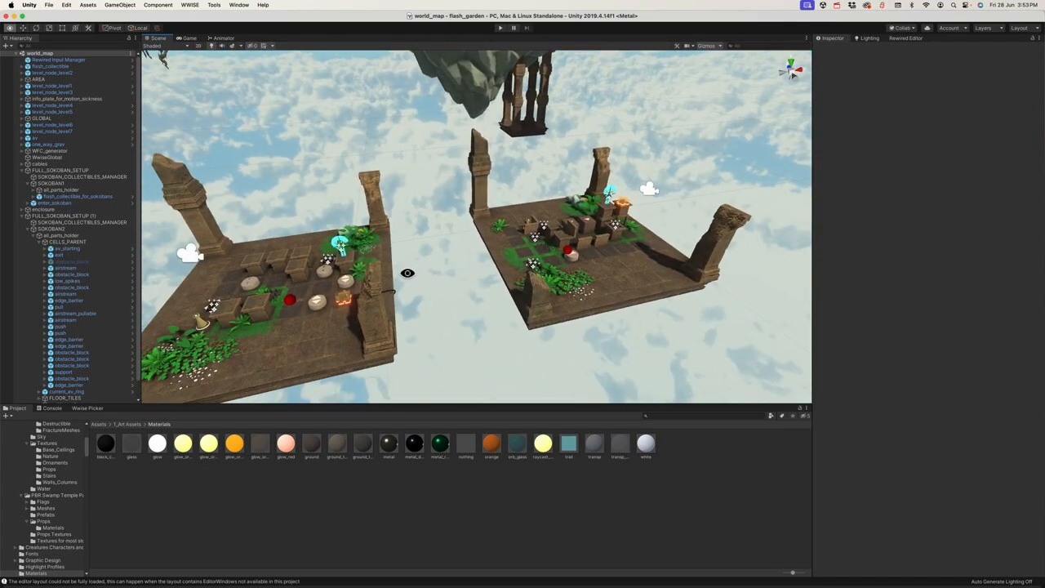
left_click_drag(406, 273, 436, 236, "alt")
scroll(445, 216, "up", 8, "alt")
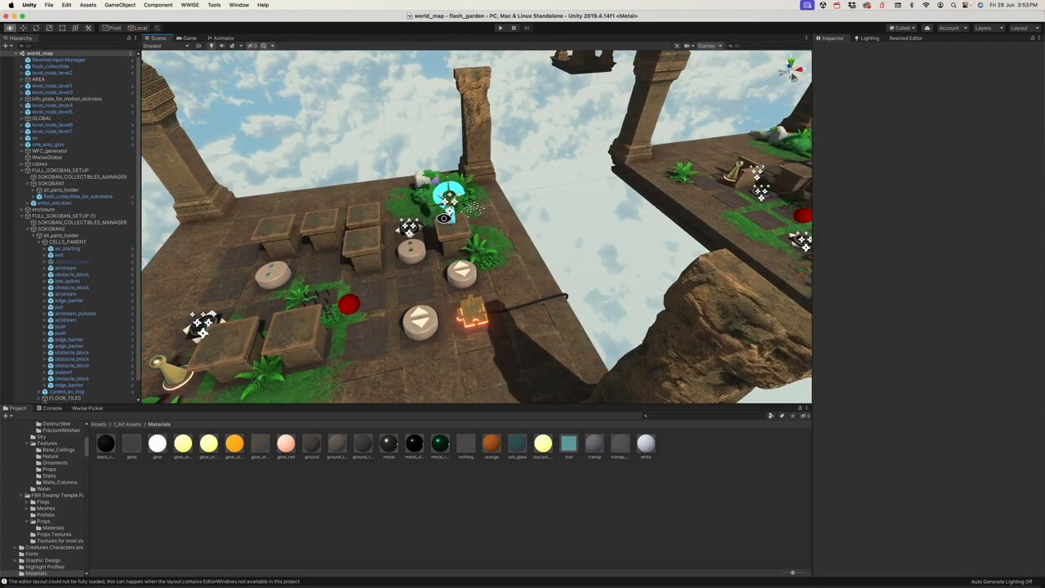
scroll(454, 206, "down", 3)
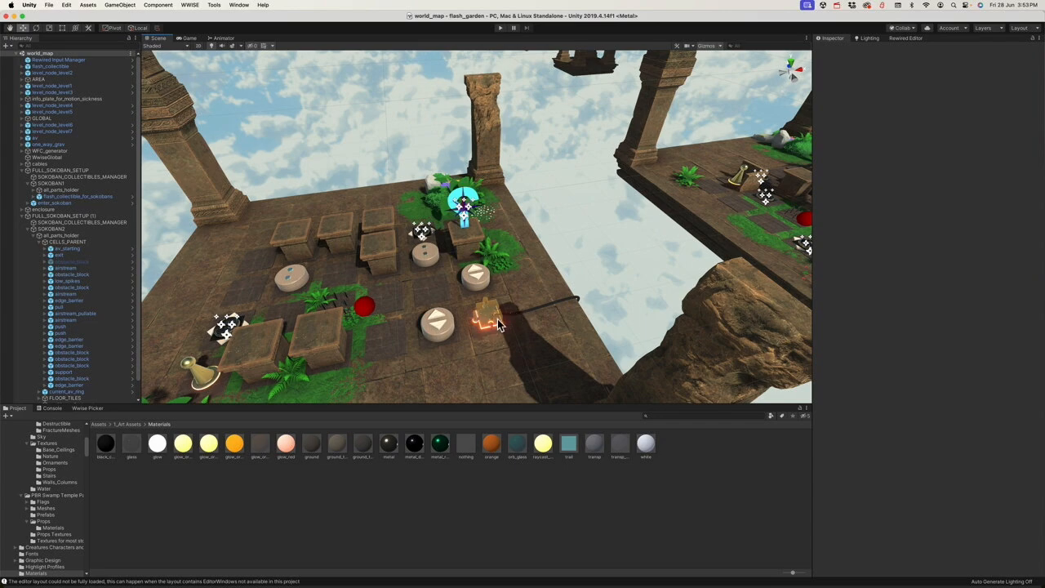
scroll(498, 323, "down", 5)
left_click_drag(483, 319, 507, 305, "alt")
Step: Collapse both Sokoban setups in the hierarchy and duplicate FULL_SOKOBAN_SETUP (1)
left_click(23, 215)
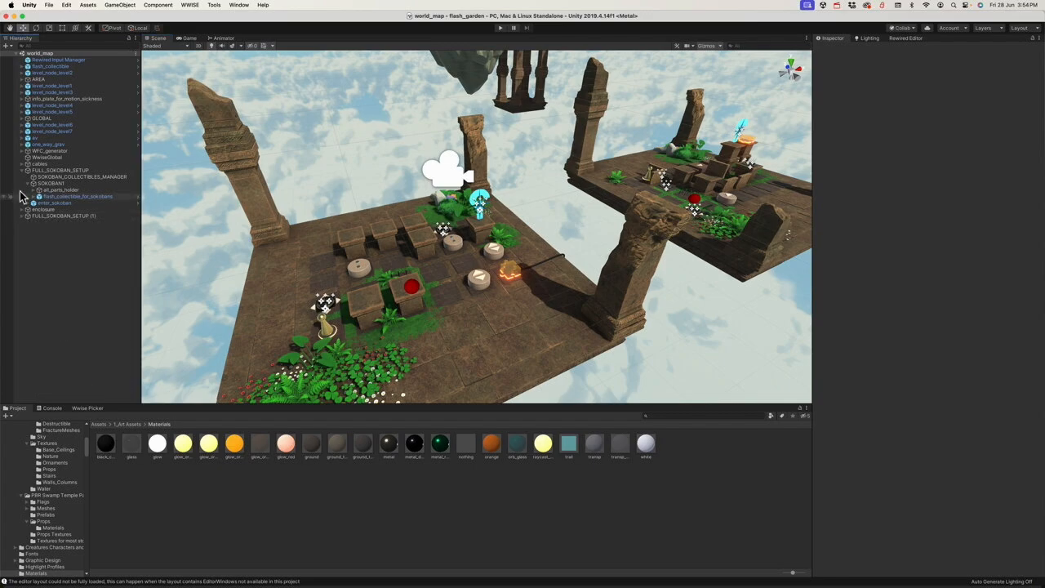
left_click(22, 171)
left_click(38, 183)
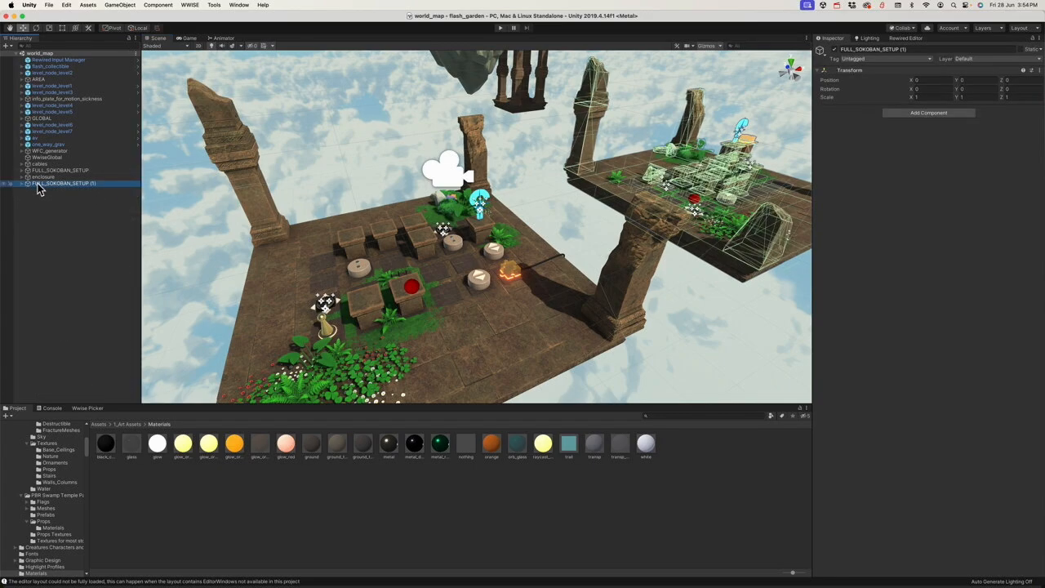
key("super+d")
Step: Move FULL_SOKOBAN_SETUP (2) along X to about 16.44 so its platform sits beside the other two Sokoban platforms
scroll(512, 235, "down", 5)
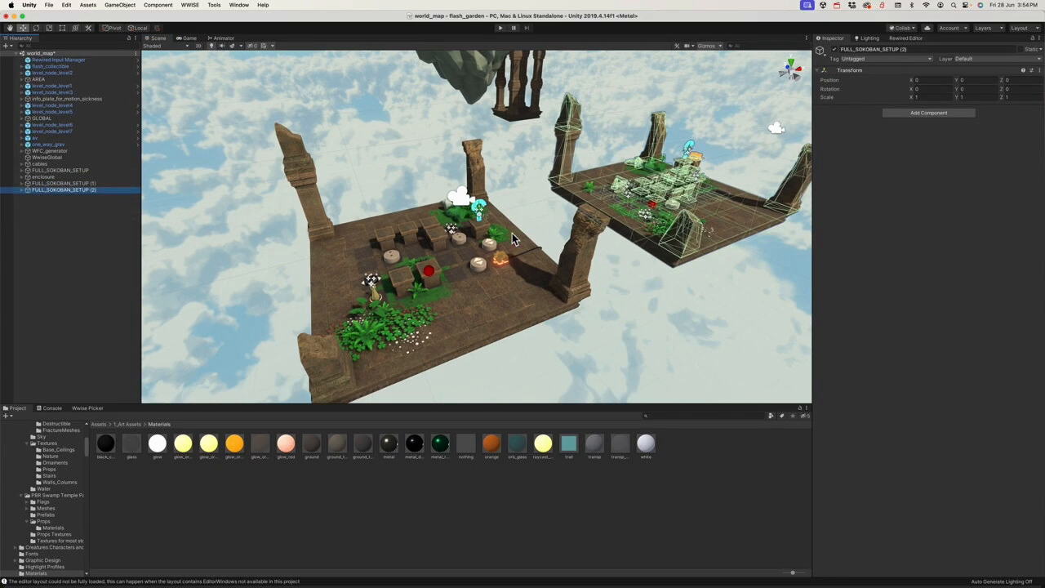
right_click_drag(512, 235, 556, 303)
scroll(473, 277, "down", 3)
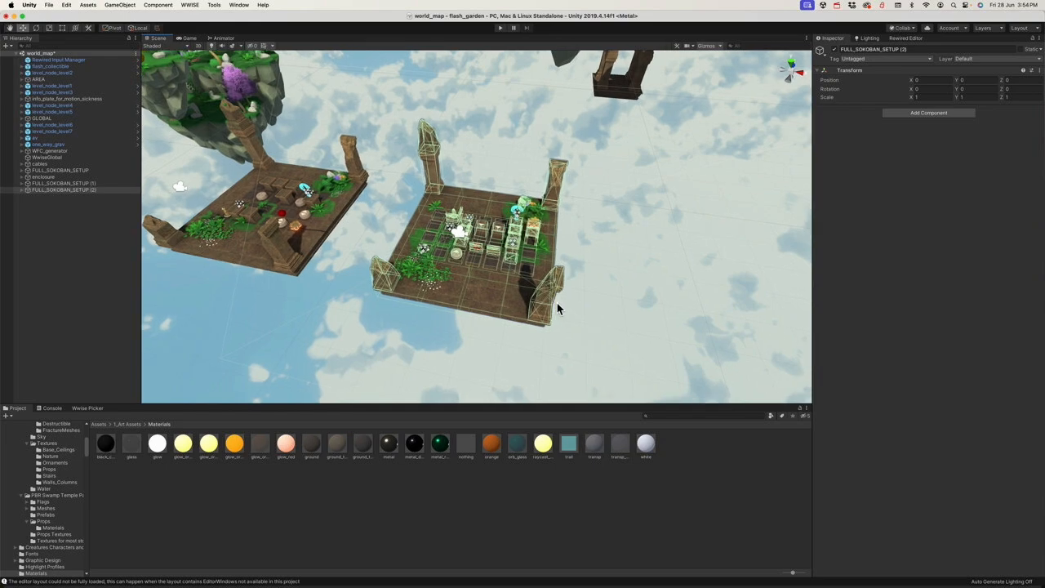
scroll(556, 303, "down", 10)
scroll(555, 308, "down", 6)
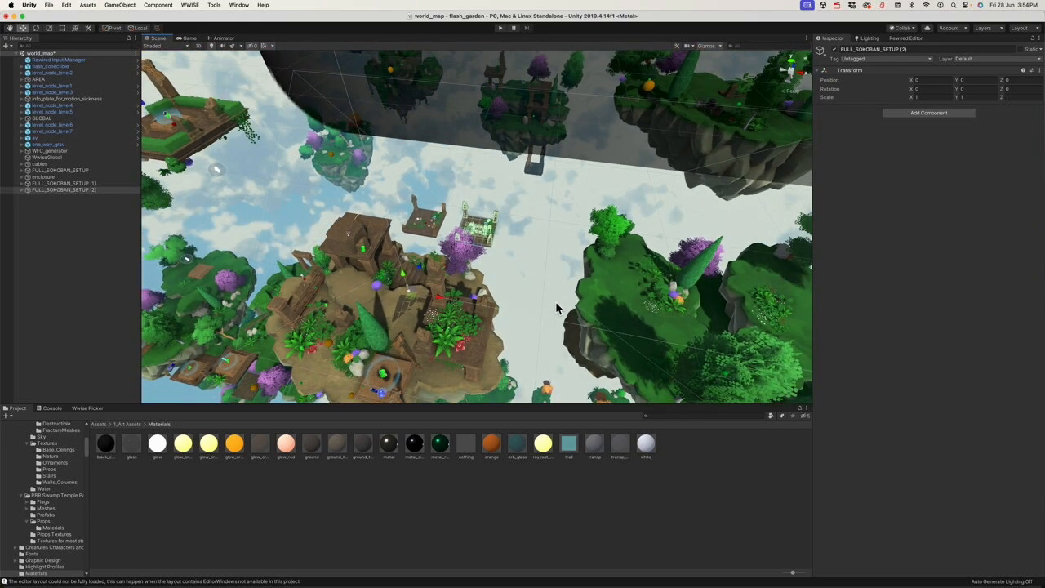
left_click_drag(455, 304, 492, 307)
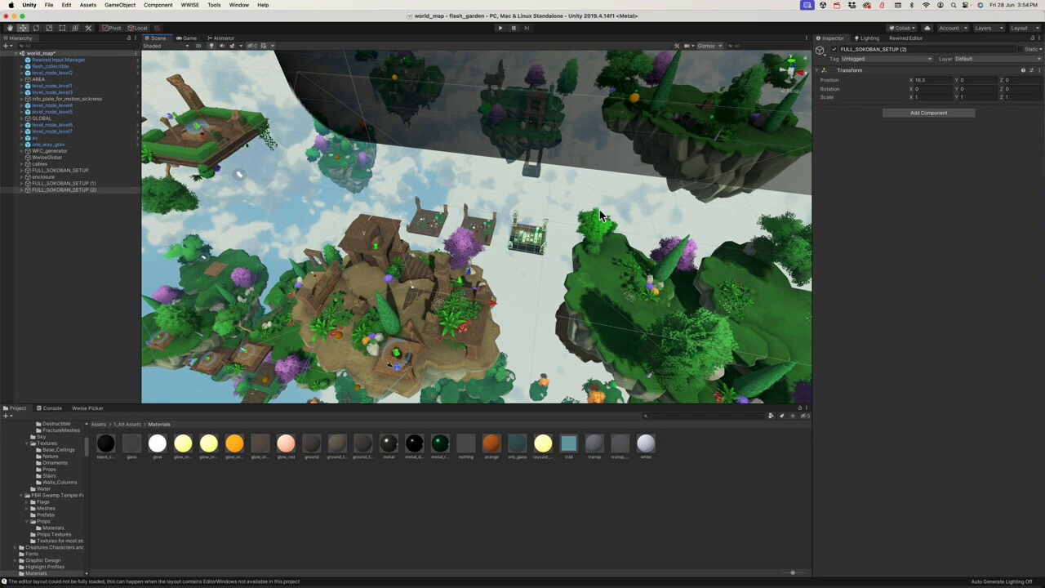
right_click_drag(536, 222, 546, 249)
key("w")
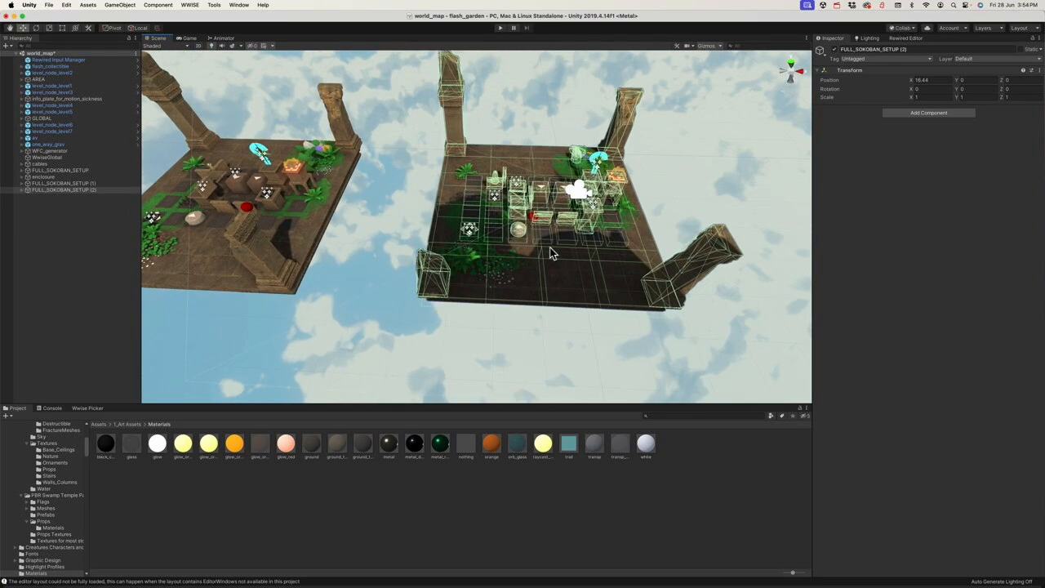
scroll(551, 253, "down", 3)
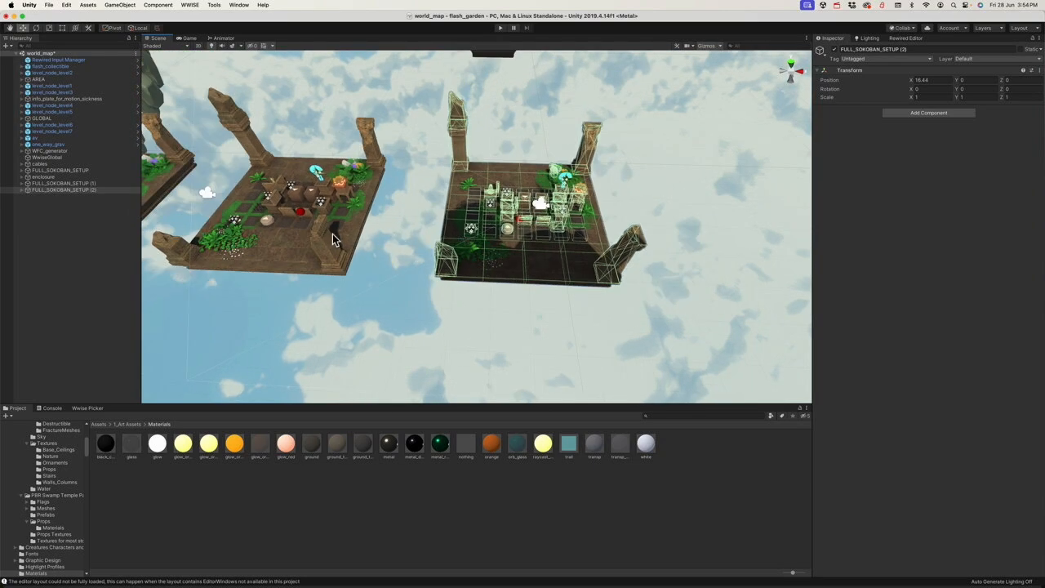
scroll(333, 239, "down", 2)
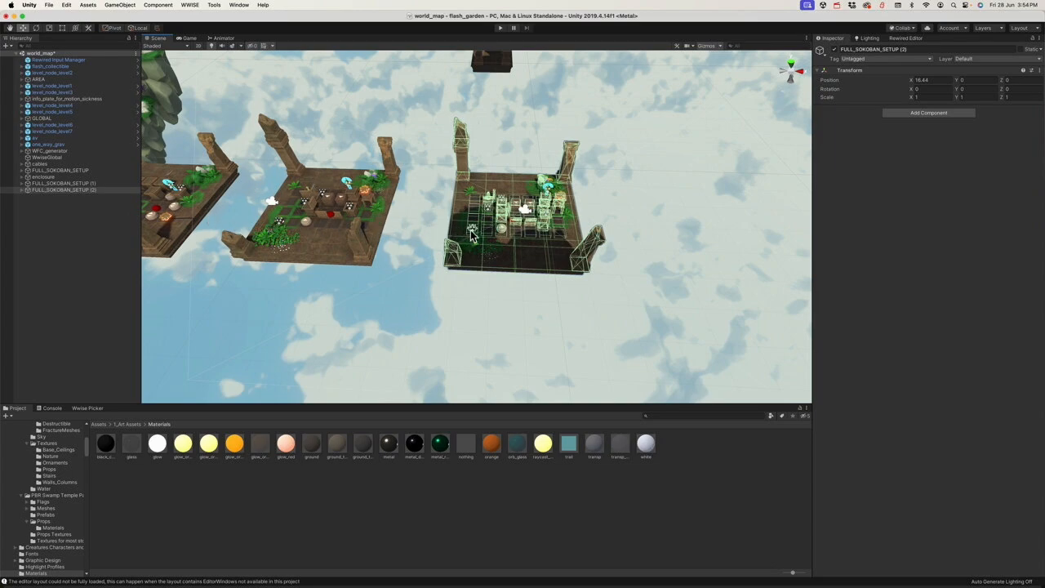
scroll(495, 215, "up", 5)
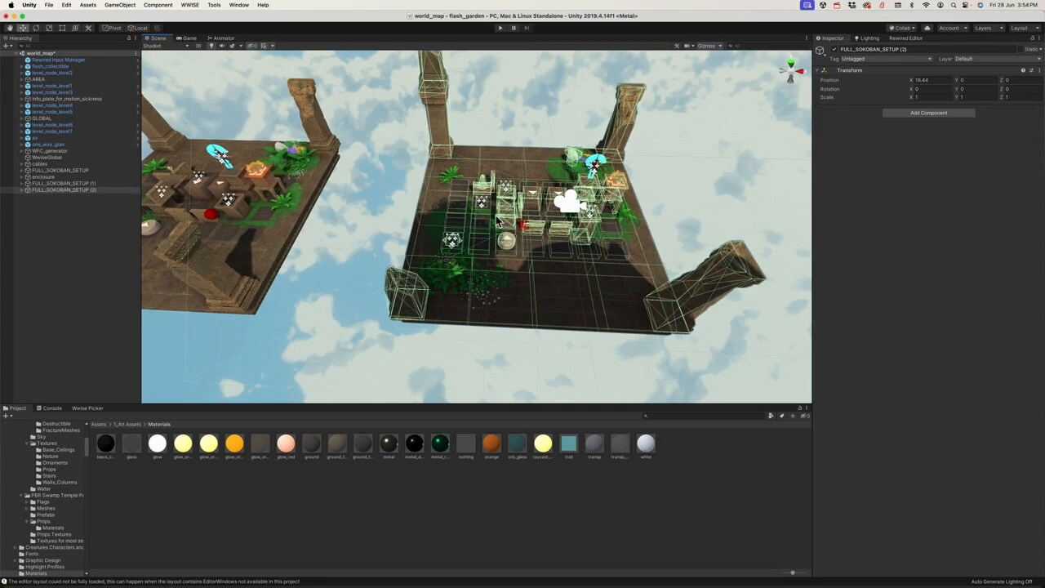
Step: Expand FULL_SOKOBAN_SETUP (2) and rename its SOKOBAN2 child as SOKOBAN3
left_click(22, 191)
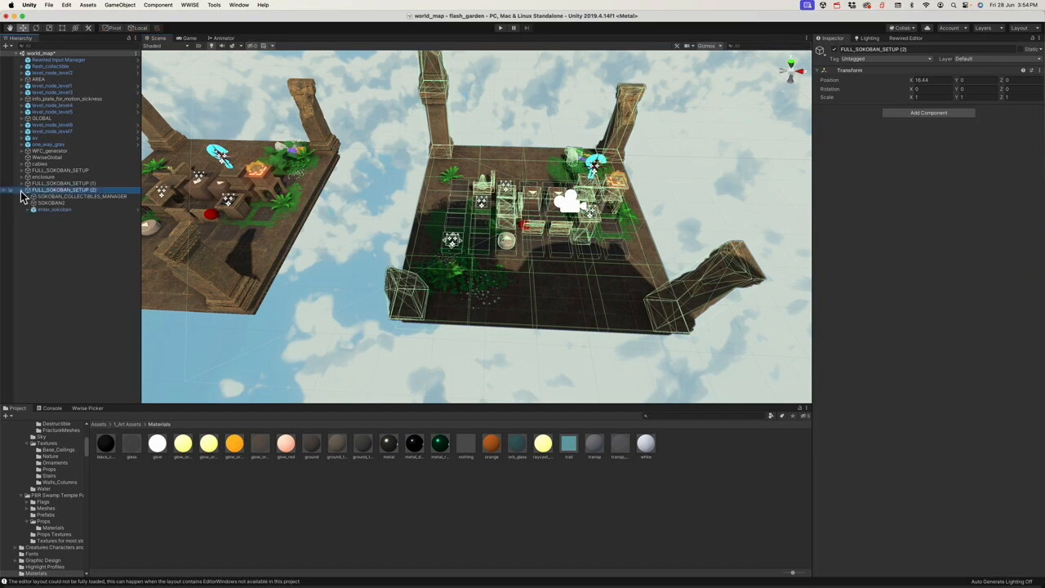
left_click(50, 204)
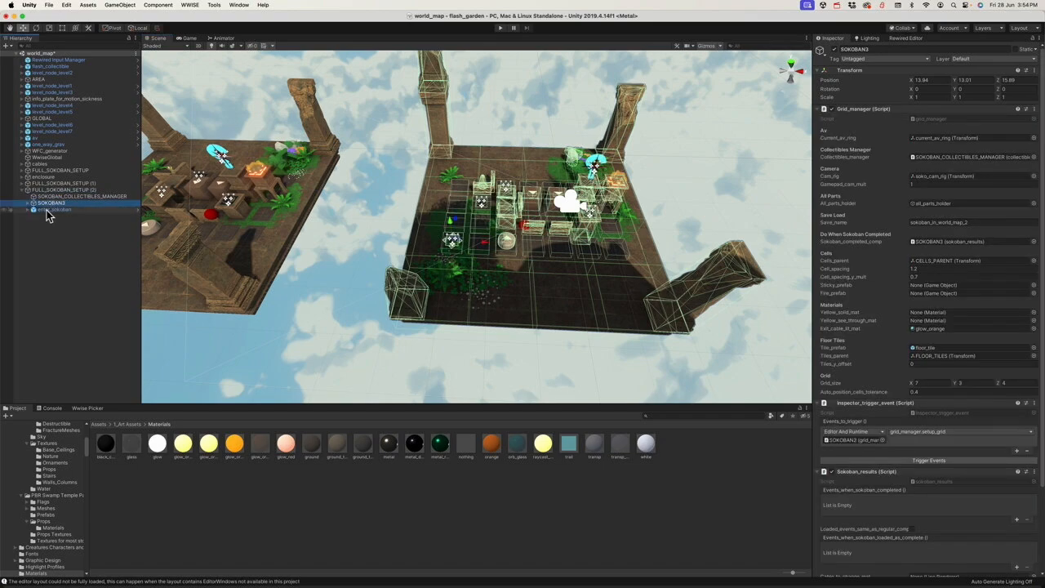
Step: Move the third setup's enter_sokoban to the ledge on the other island, at about X -64.27, Y -4.85, Z -33.36
left_click(47, 212)
key("f")
scroll(482, 237, "down", 10)
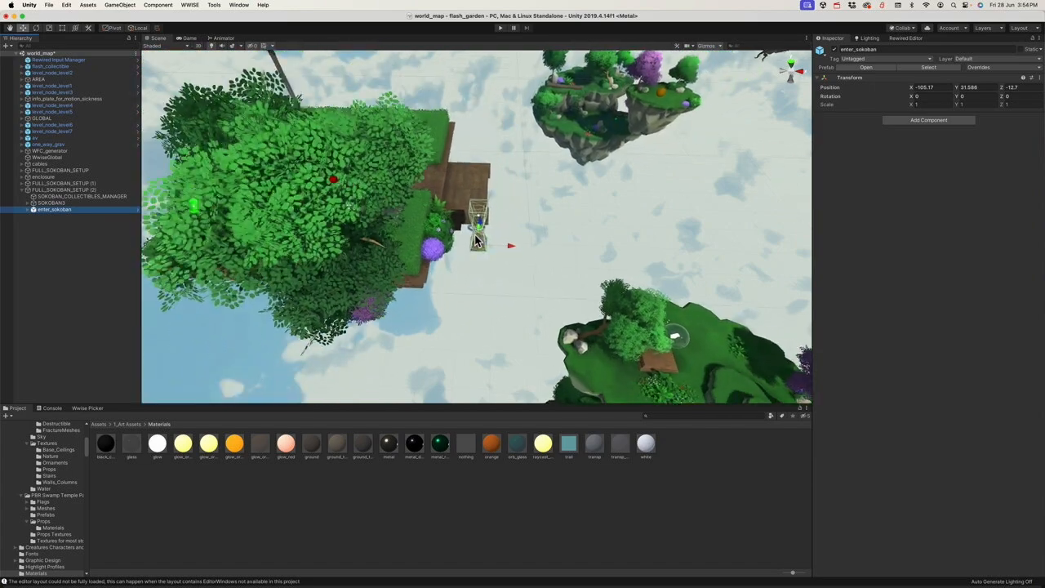
left_click_drag(510, 245, 396, 281, "alt")
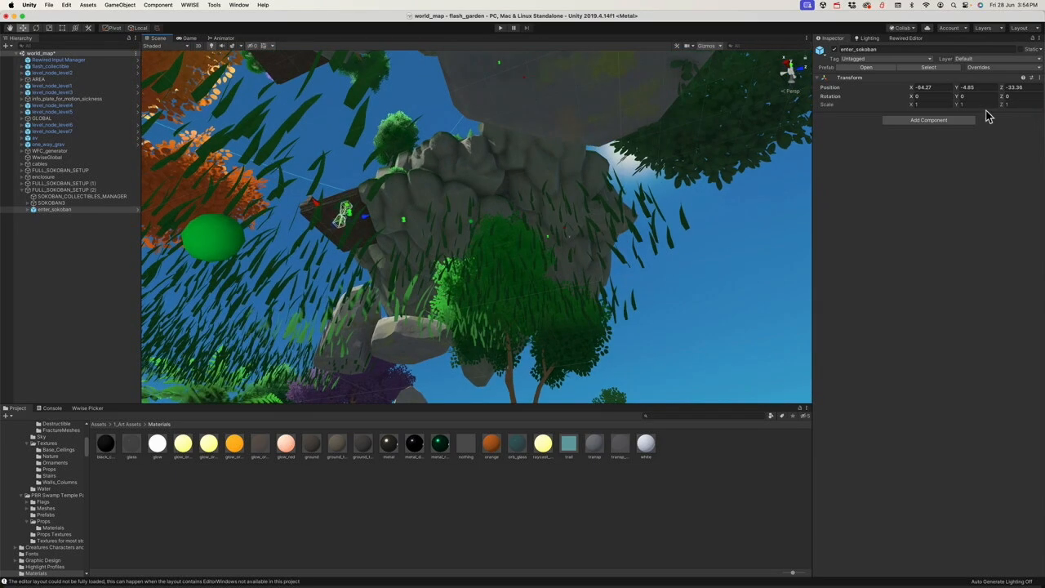
Step: Set enter_sokoban's X rotation to 180 and align it beneath the temple ledge at about X -65.12, Z -30.83
left_click(920, 96)
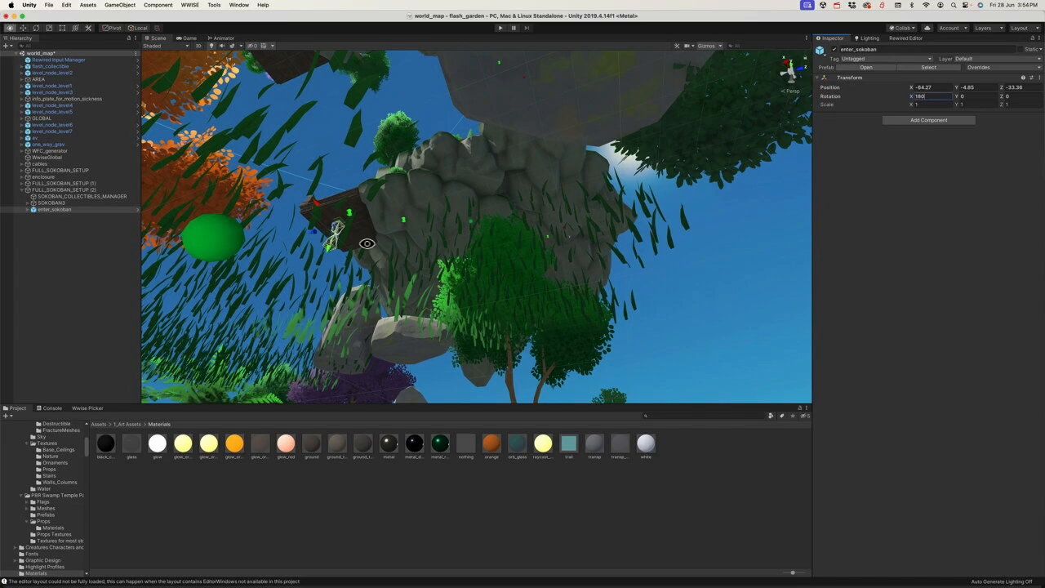
left_click_drag(368, 244, 722, 260, "alt")
key("f")
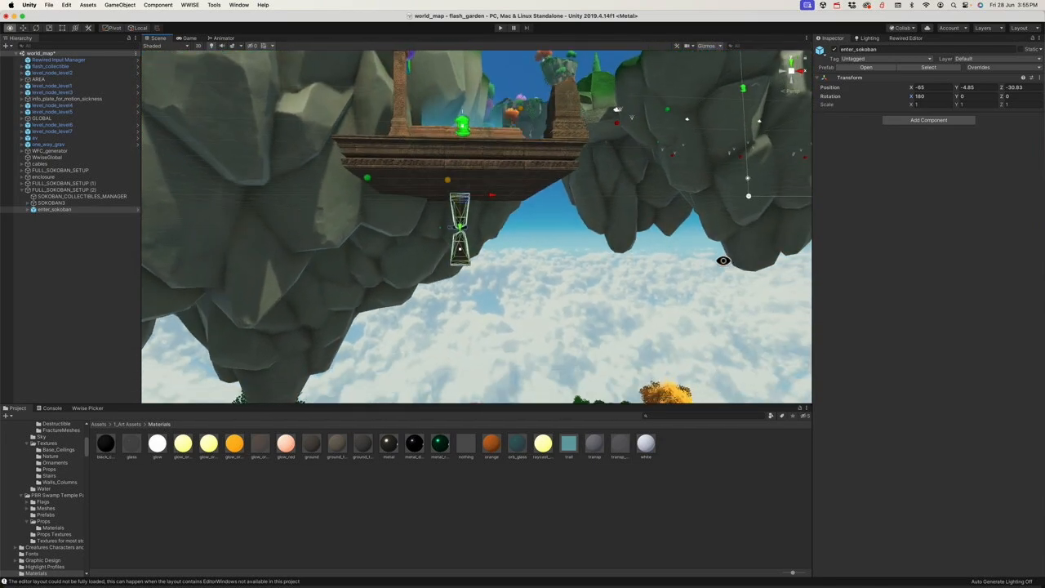
left_click_drag(494, 196, 493, 196)
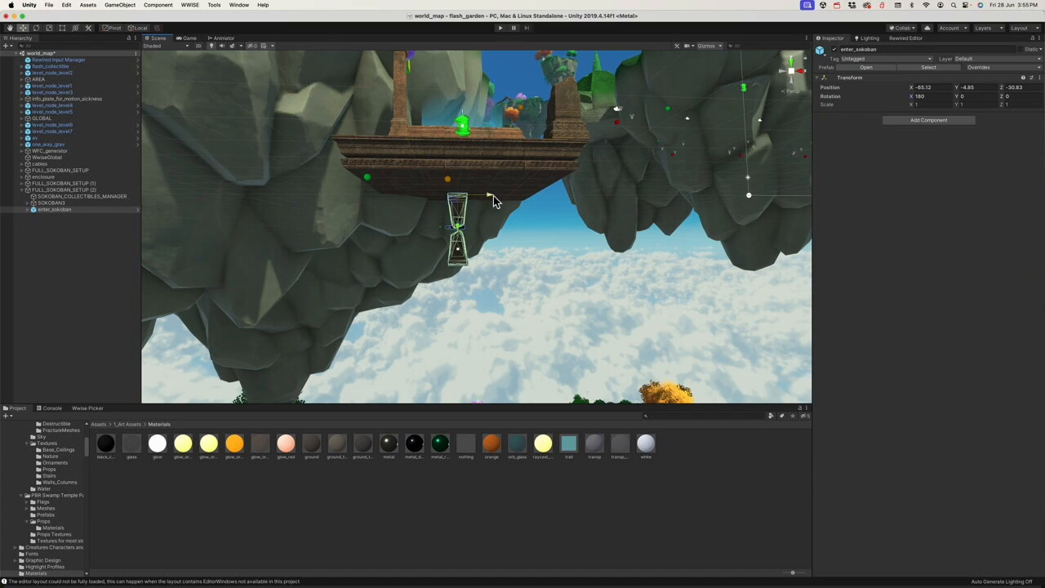
Step: Examine how the hourglass entrance hangs under the temple ledge, from several angles and with the selection cleared
scroll(493, 195, "down", 2)
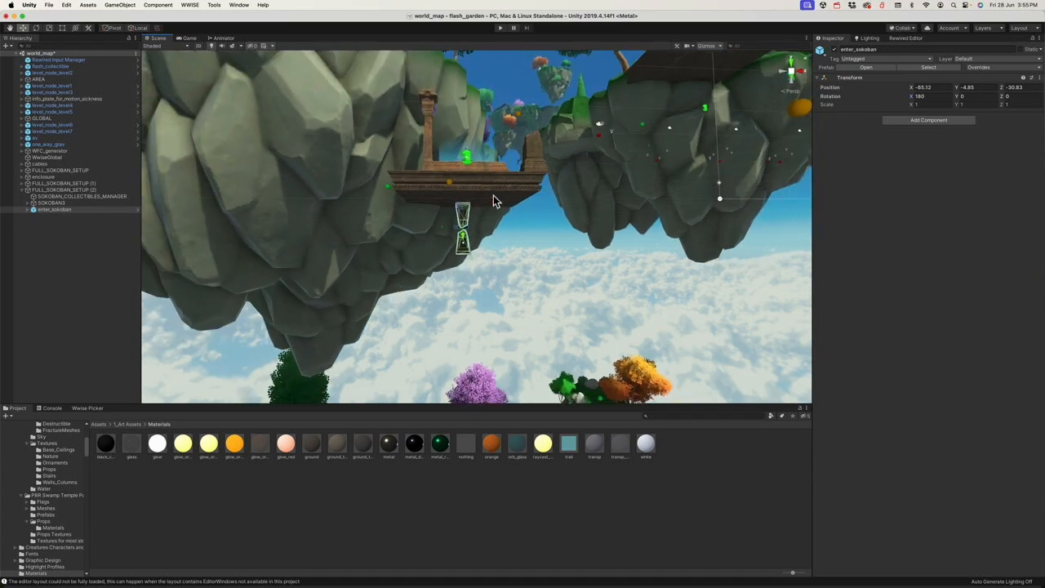
left_click_drag(511, 194, 468, 215, "alt")
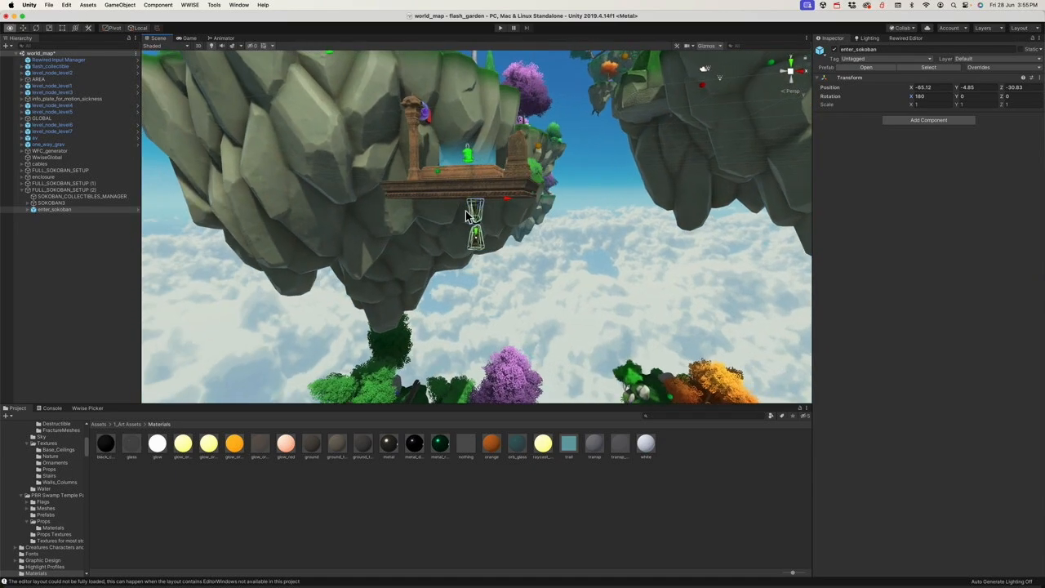
scroll(703, 69, "up", 4)
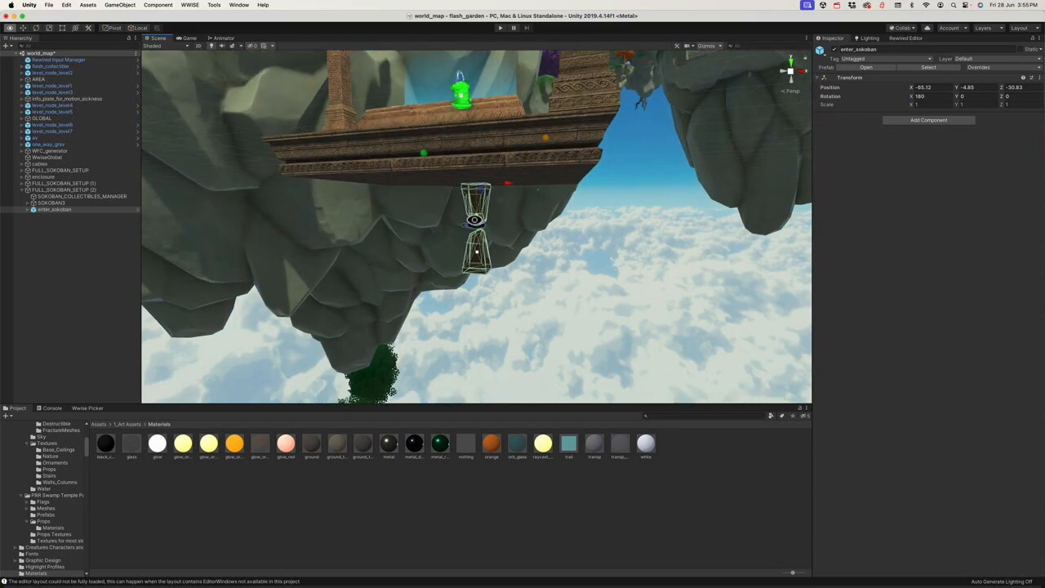
left_click_drag(470, 232, 470, 232, "alt")
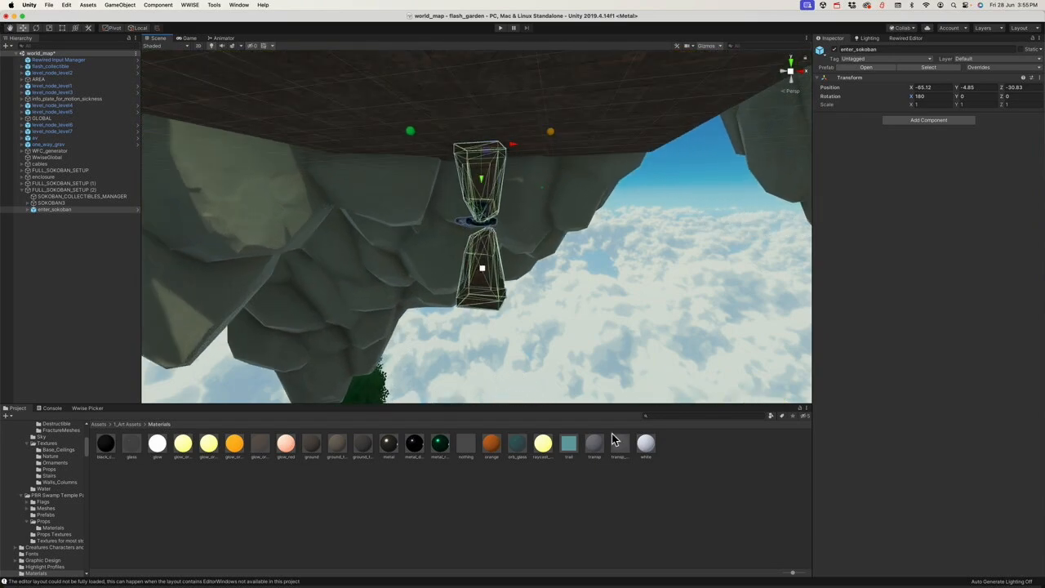
left_click(90, 271)
scroll(552, 229, "down", 5)
mouse_move(499, 240)
left_mouse_down("alt")
mouse_move(481, 223)
mouse_move(503, 196)
mouse_move(495, 161)
mouse_move(476, 234)
mouse_move(514, 240)
left_mouse_up("alt")
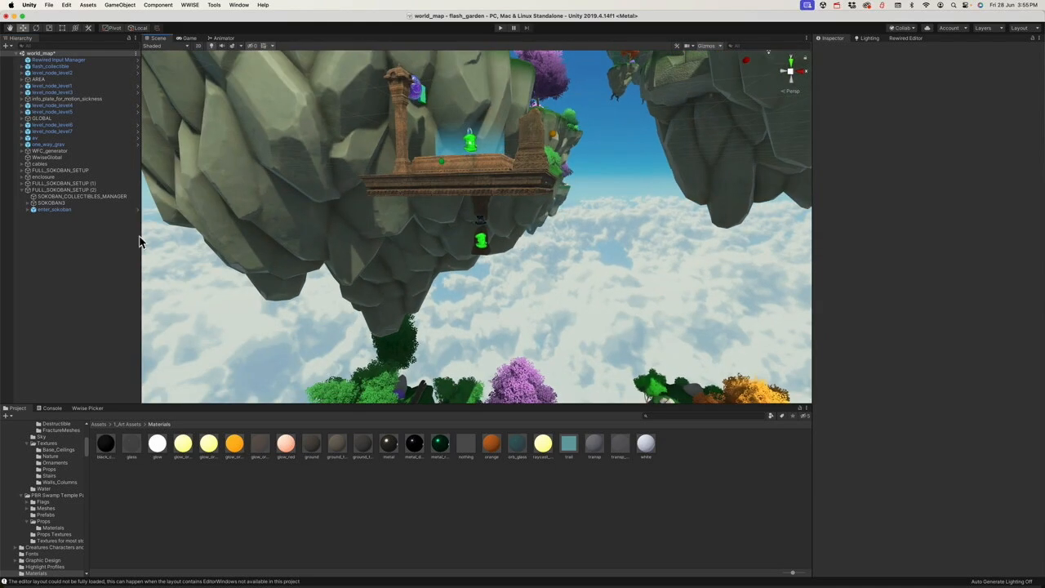
Step: Focus on SOKOBAN3 and, with the selection cleared, examine its platform's blocks, keyhole collectible and glowing exit
double_click(49, 203)
left_click_drag(409, 207, 729, 403, "alt")
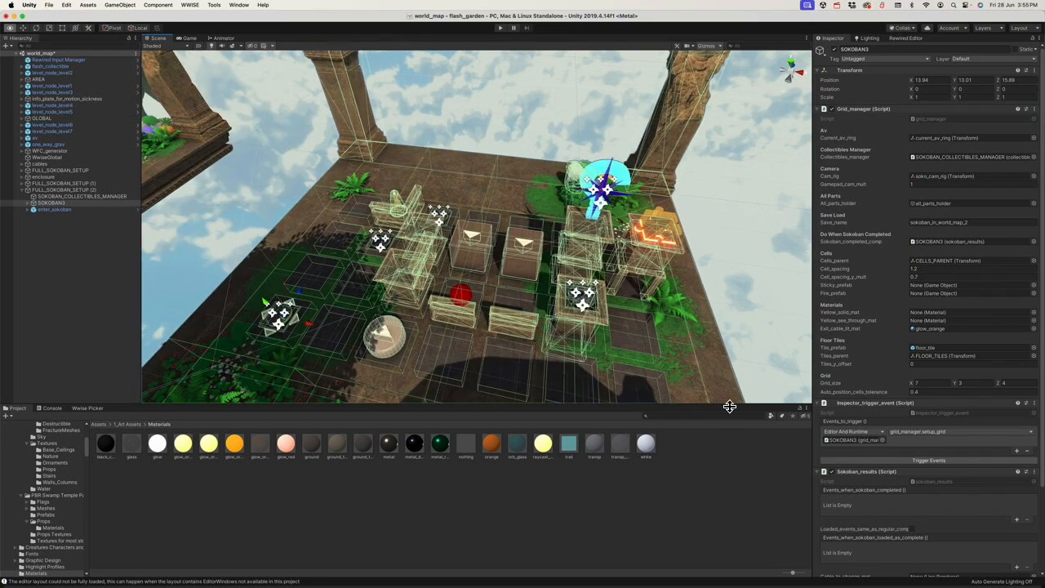
left_click(691, 434)
left_click_drag(451, 274, 483, 273, "alt")
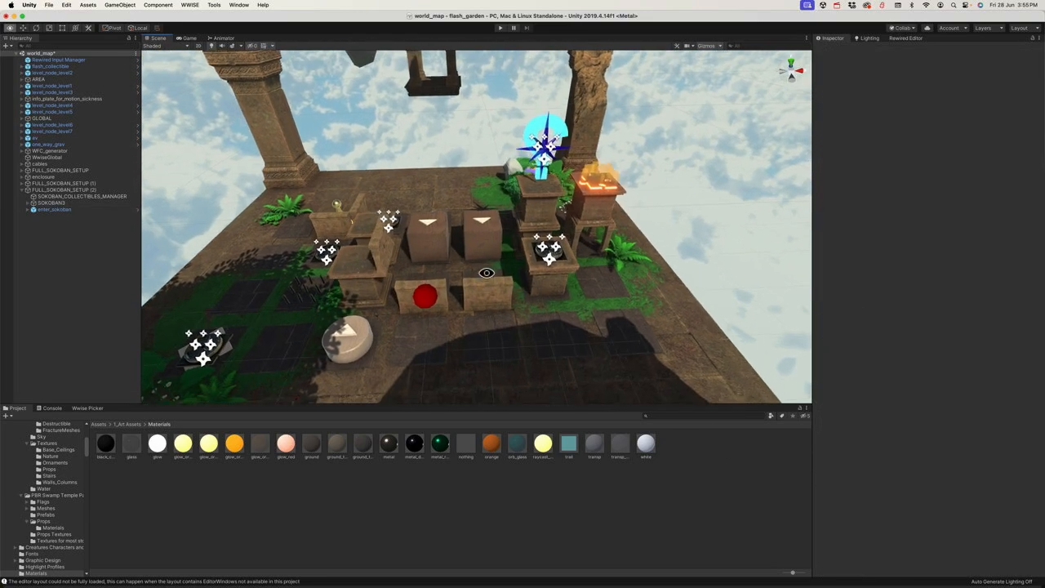
left_click_drag(555, 170, 593, 175, "alt")
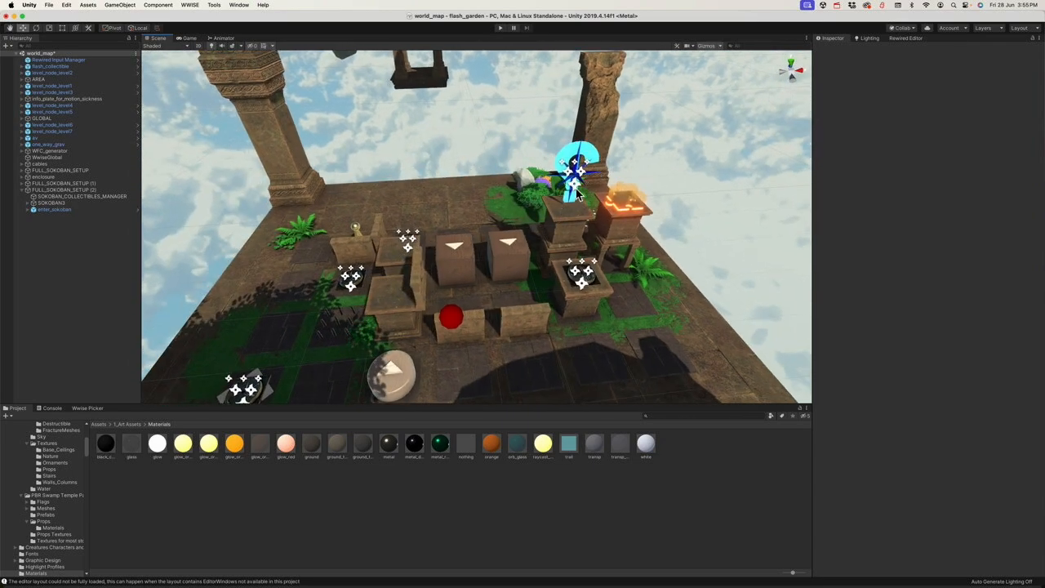
middle_click_drag(333, 325, 367, 272)
left_click_drag(368, 273, 453, 276, "alt")
Step: Move FULL_SOKOBAN_SETUP (2) along Z until its platform is clear of the dark shadow
scroll(389, 275, "down", 10)
key("f")
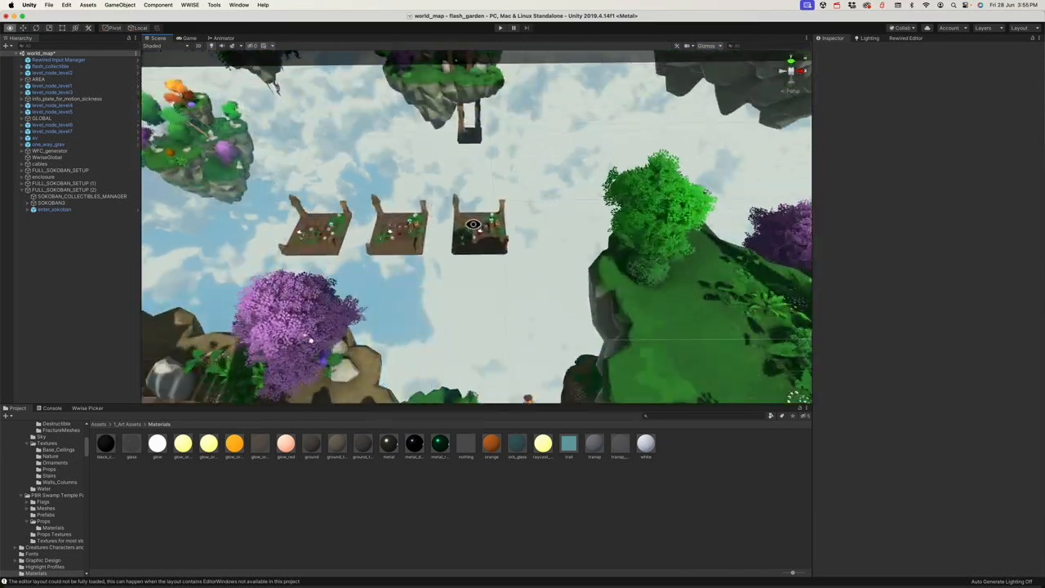
left_click(83, 191)
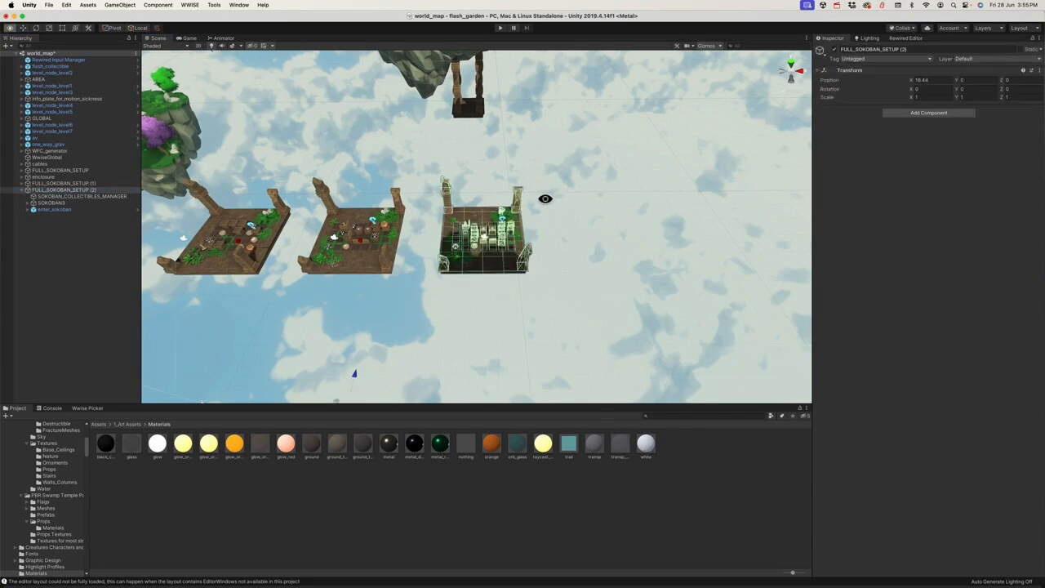
left_click_drag(354, 361, 360, 292, "alt")
key("f")
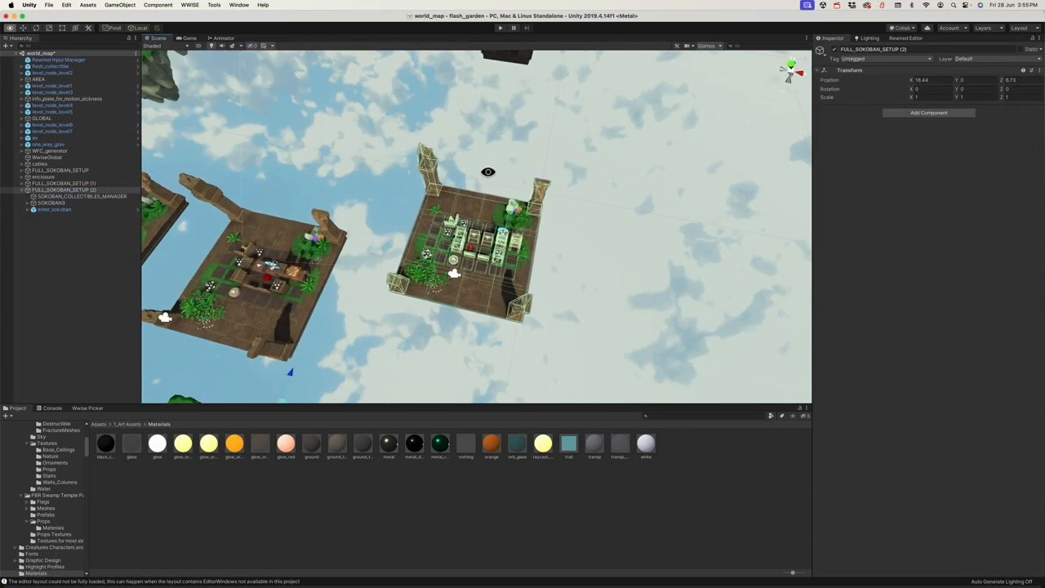
scroll(488, 245, "up", 3)
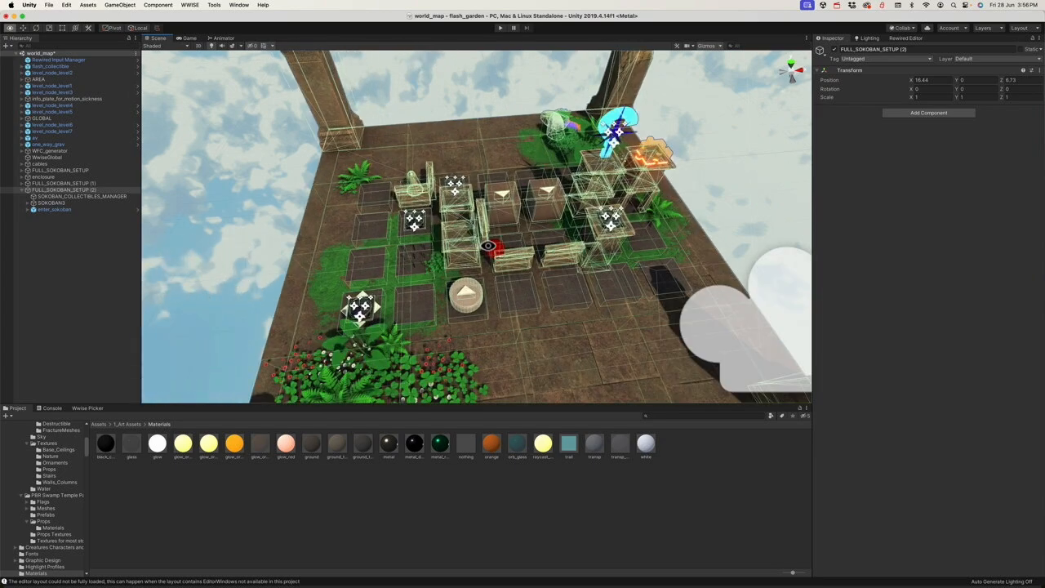
scroll(549, 310, "down", 3)
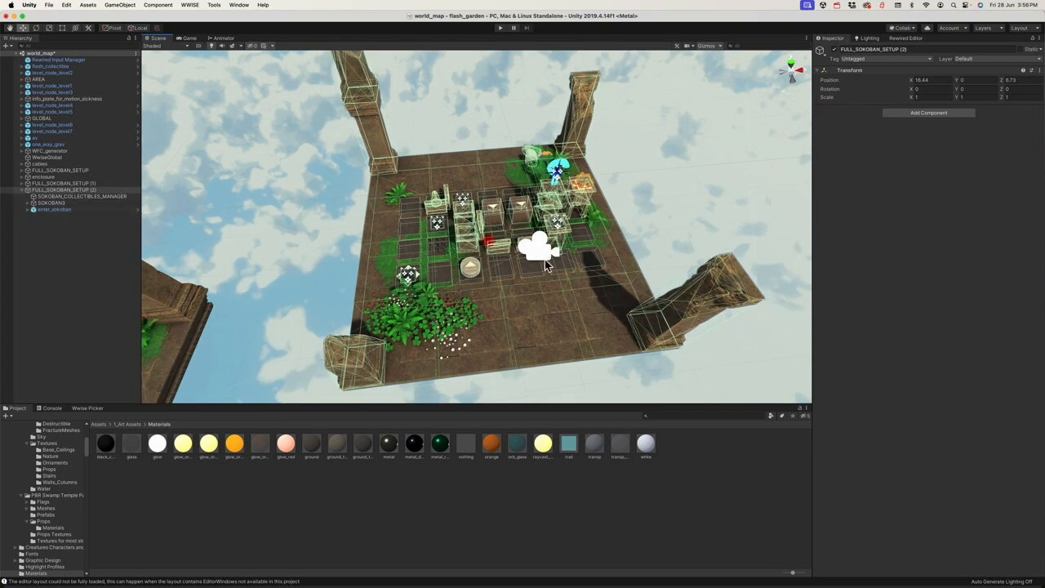
Step: Select one of SOKOBAN3's push blocks and reveal its source prefab in the Cells folder of the project assets
left_click(604, 513)
right_click_drag(511, 311, 554, 240)
scroll(489, 266, "up", 5)
scroll(462, 252, "up", 5)
scroll(493, 257, "down", 5)
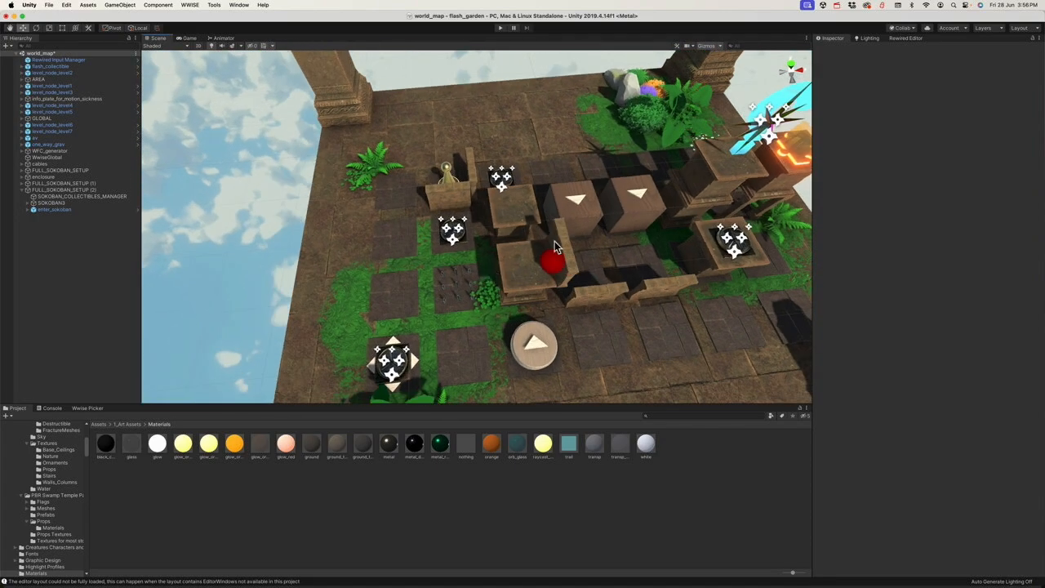
left_click(576, 214)
left_click(947, 69)
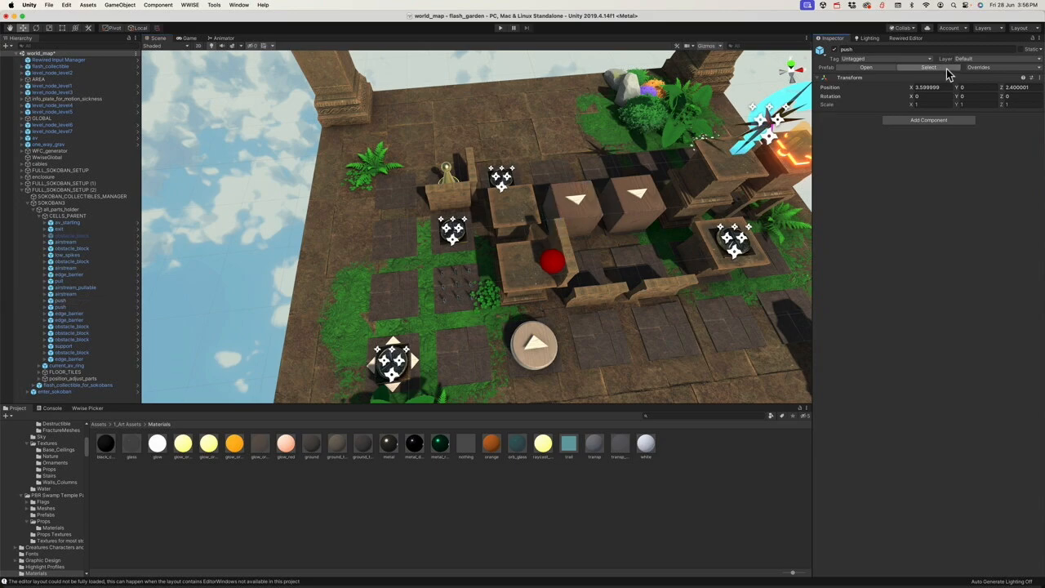
left_click(507, 528)
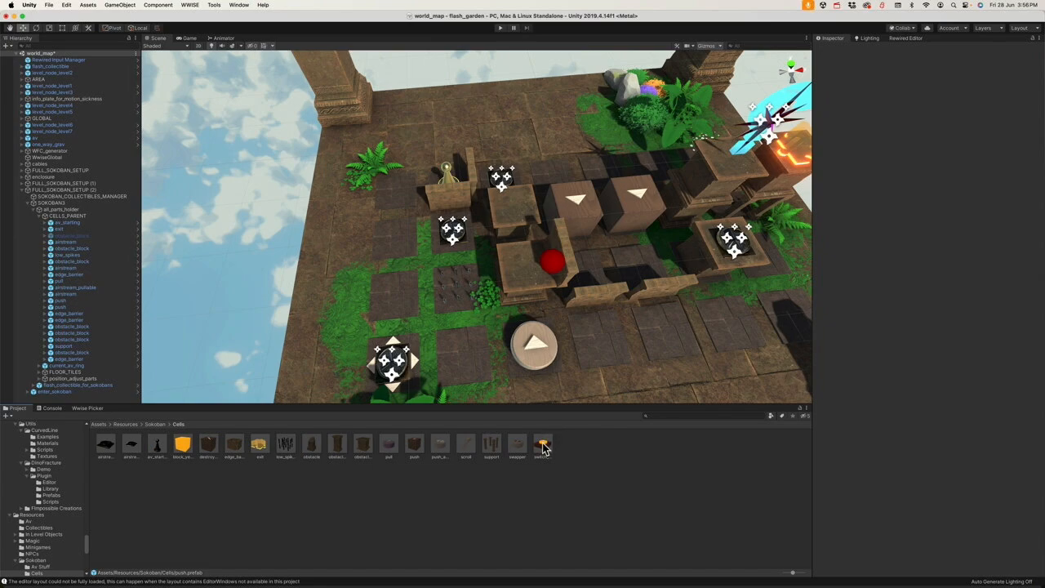
Step: Replace the airstream on the pedestal beside the push blocks with a switch_yellow_toggle prefab and parent it under CELLS_PARENT
left_click(497, 181)
key("super+BackSpace")
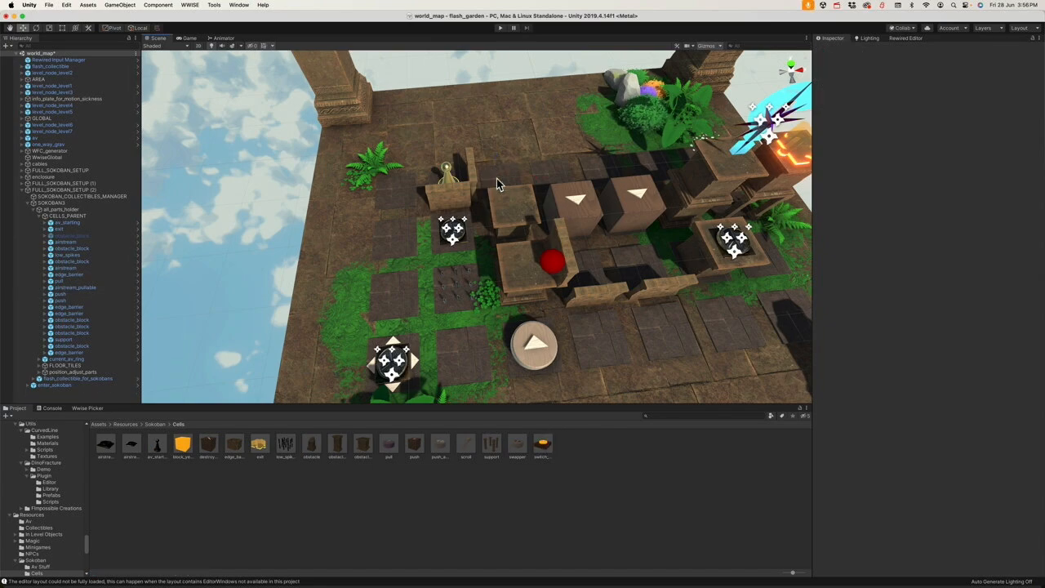
left_click_drag(543, 446, 512, 214)
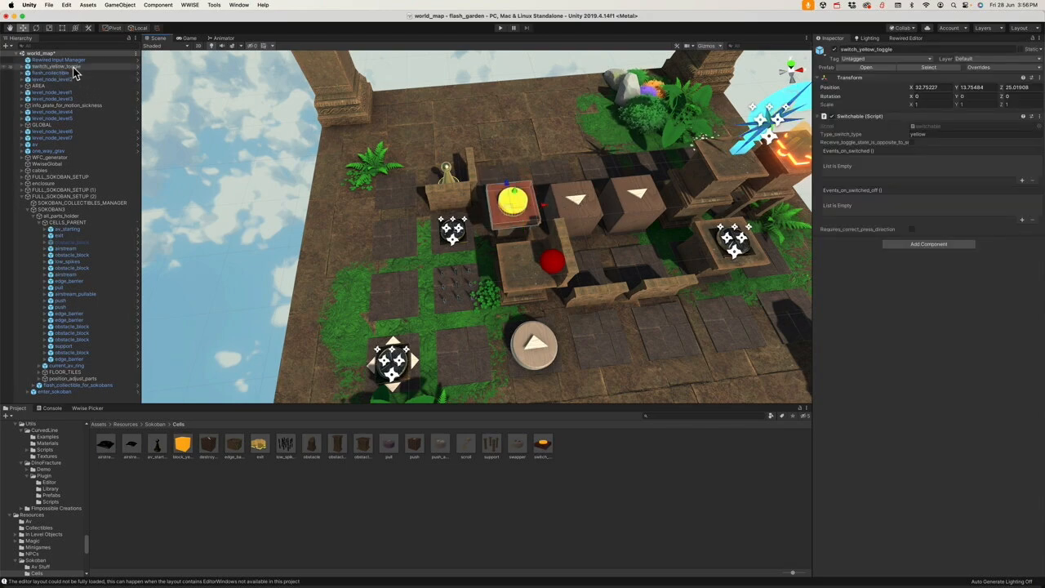
left_click_drag(73, 66, 79, 227)
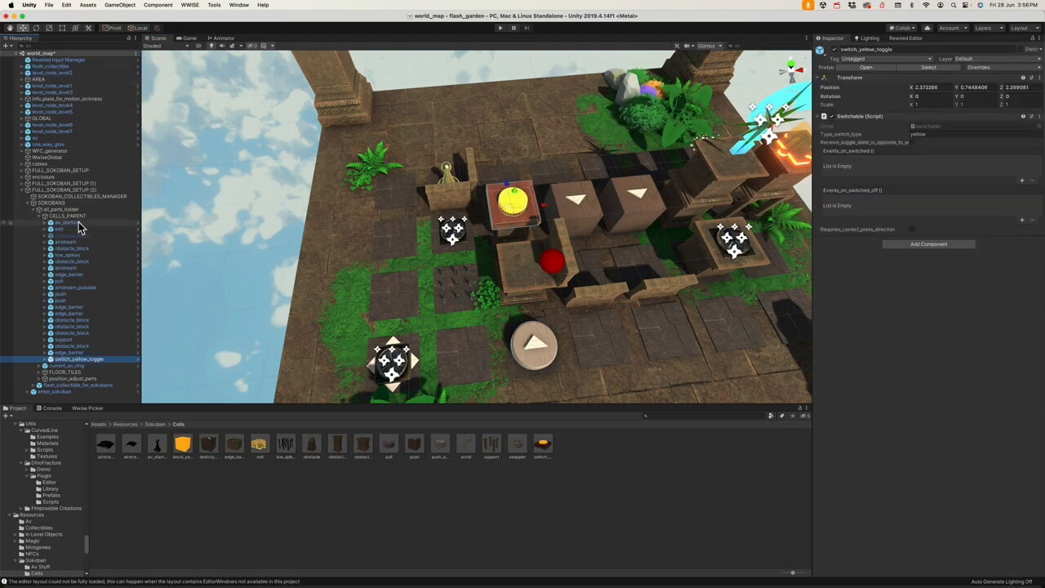
Step: Trigger SOKOBAN3's grid_manager.setup_grid event to snap the yellow switch onto the grid, and clear the selection
left_click_drag(484, 220, 476, 174, "alt")
scroll(549, 139, "up", 8, "alt")
scroll(547, 140, "down", 5)
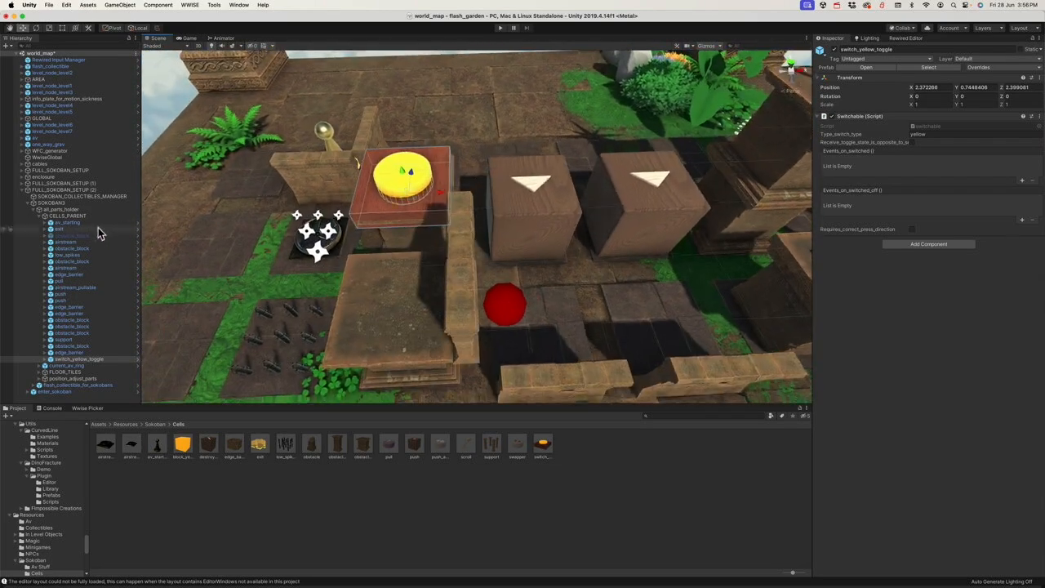
left_click(61, 204)
scroll(969, 357, "down", 4)
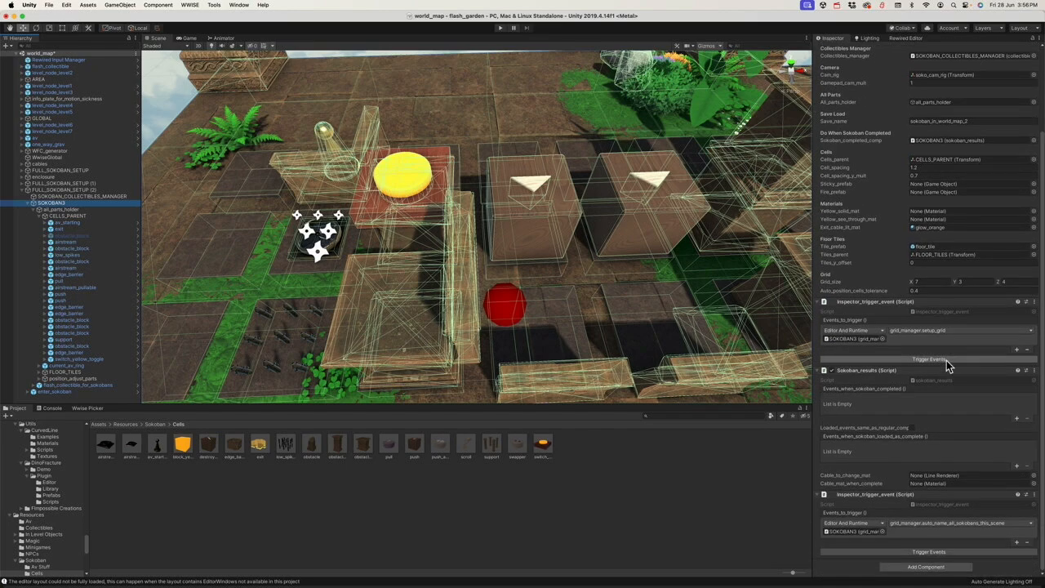
left_click(931, 361)
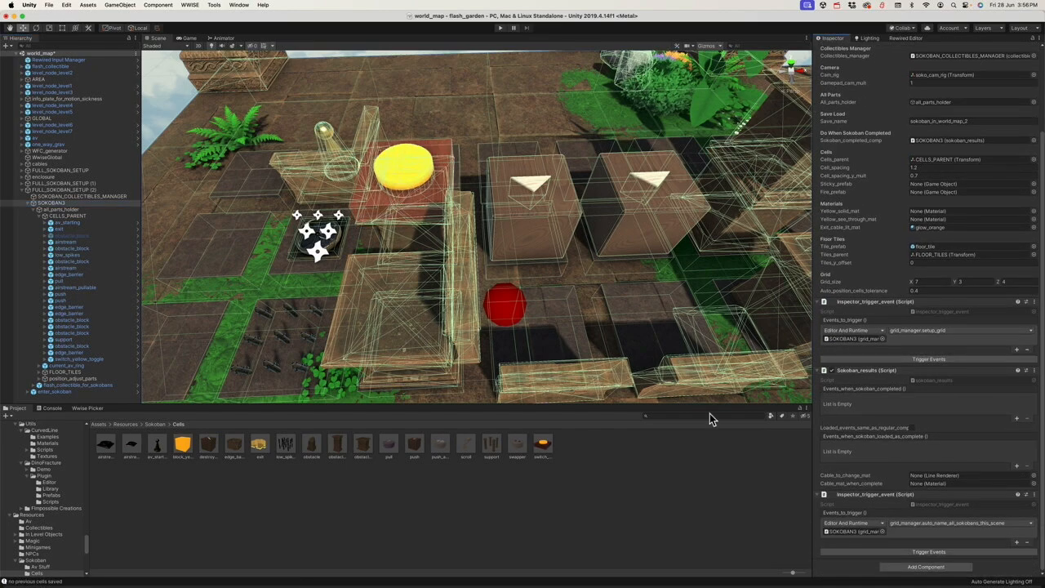
left_click(673, 467)
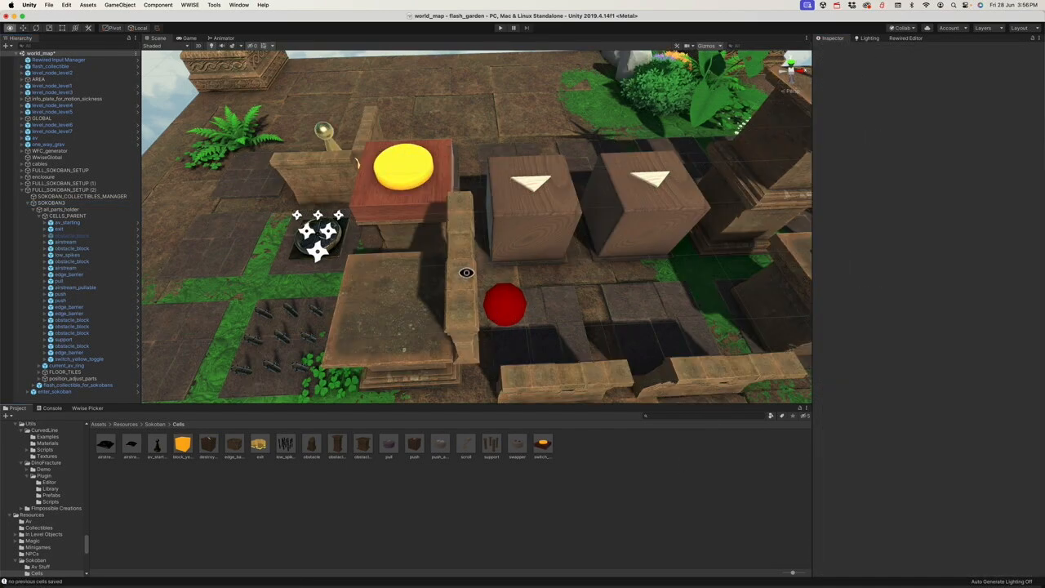
Step: Examine the yellow switch on its pedestal from several angles, checking CELLS_PARENT's contents and SOKOBAN3's grid setup settings
left_click_drag(522, 296, 508, 200, "alt")
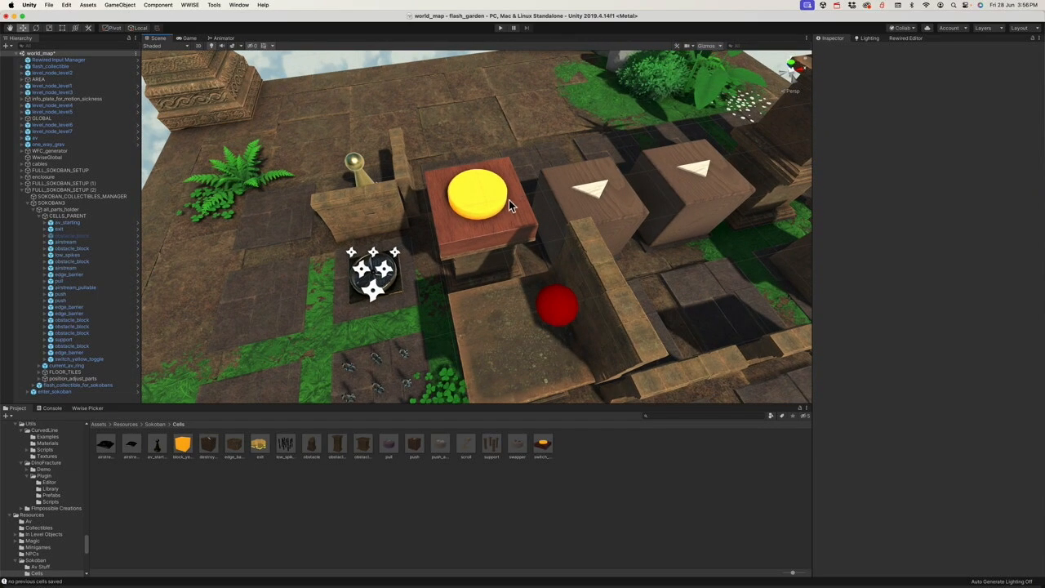
left_click(84, 216)
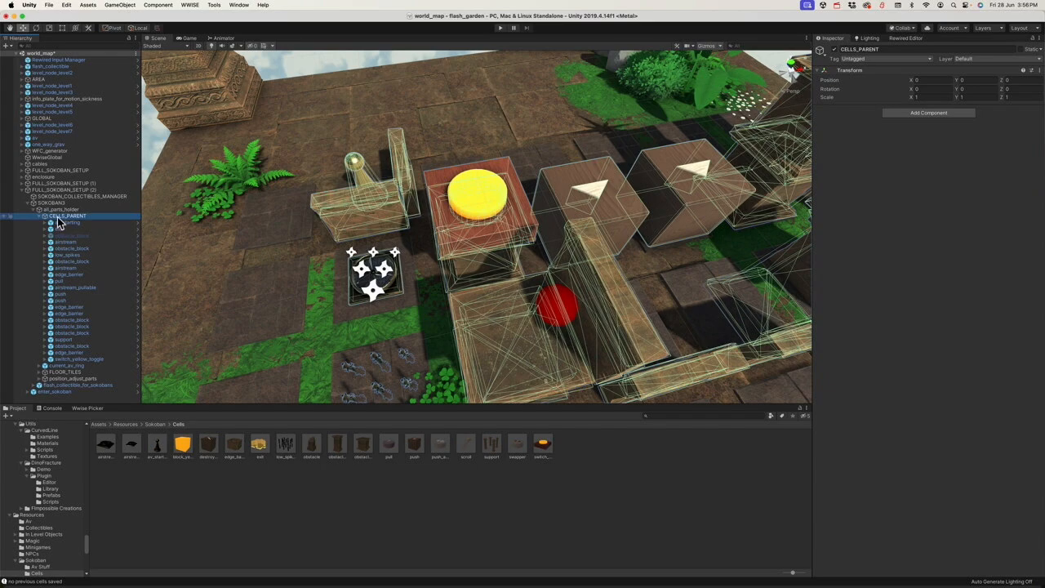
left_click(515, 487)
left_click_drag(515, 204, 489, 203, "alt")
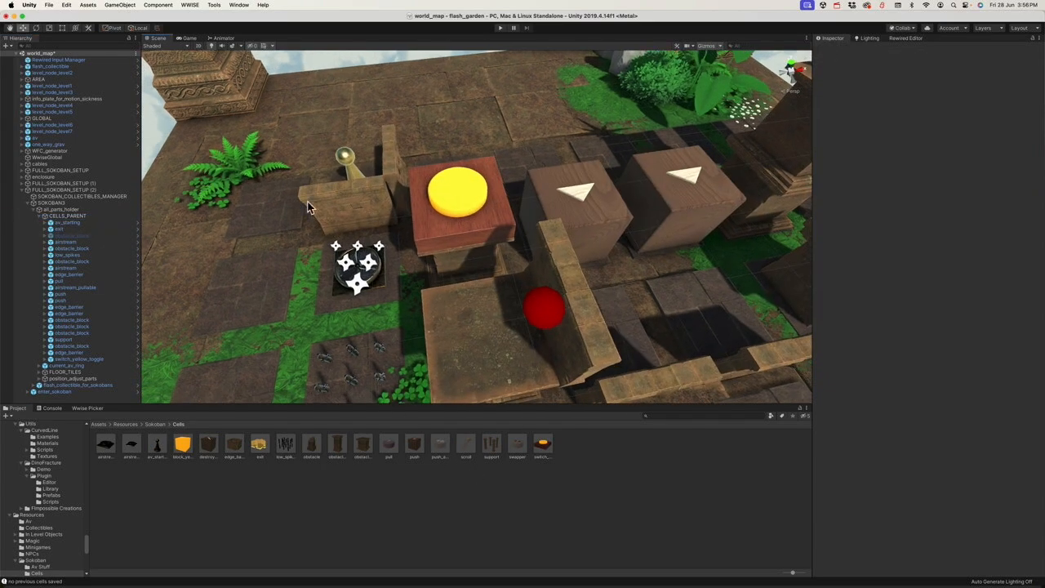
left_click(62, 203)
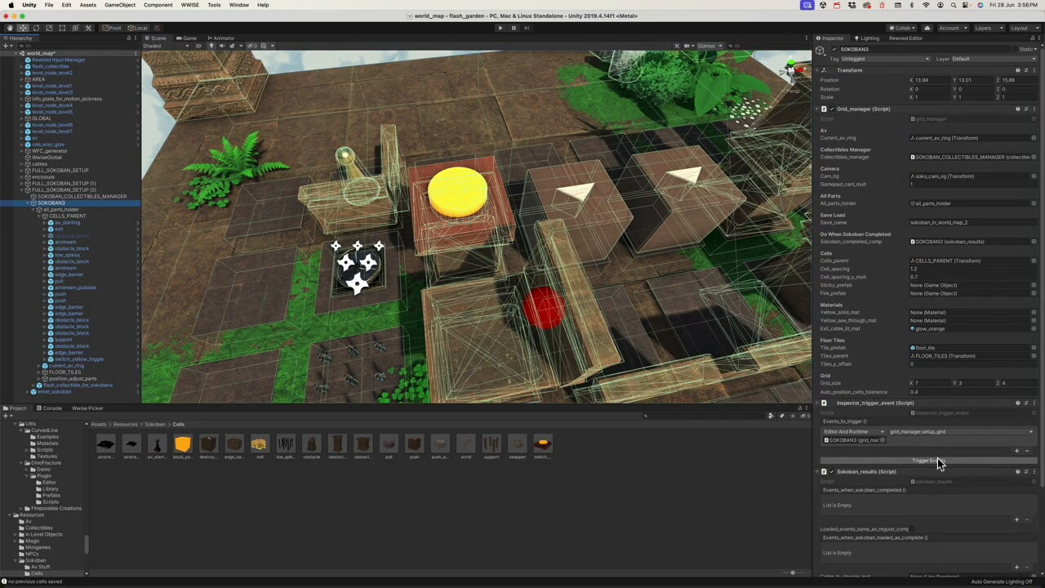
left_click(770, 467)
scroll(564, 174, "down", 5)
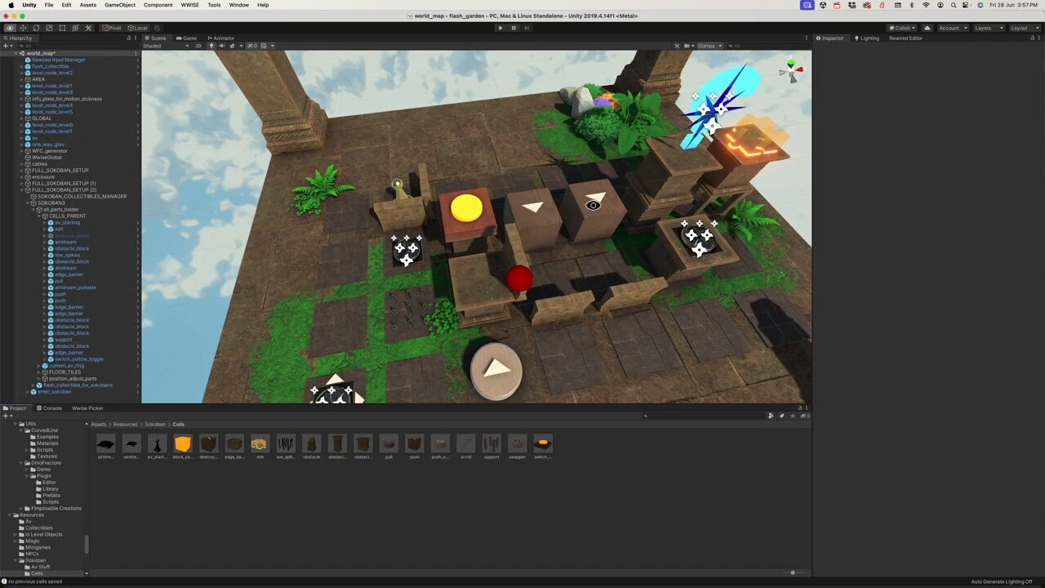
left_click_drag(593, 204, 638, 187, "alt")
scroll(563, 179, "up", 5)
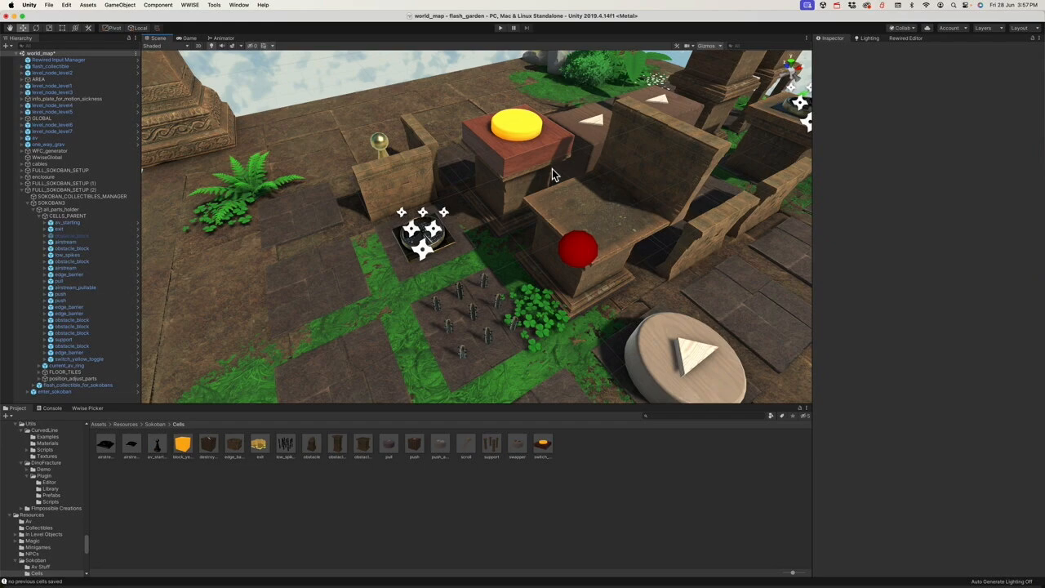
Step: Delete the low_spikes cell from the grassy tile beside the stone obstacle block
scroll(552, 177, "down", 3)
left_click_drag(555, 194, 435, 201, "alt")
scroll(432, 216, "up", 6)
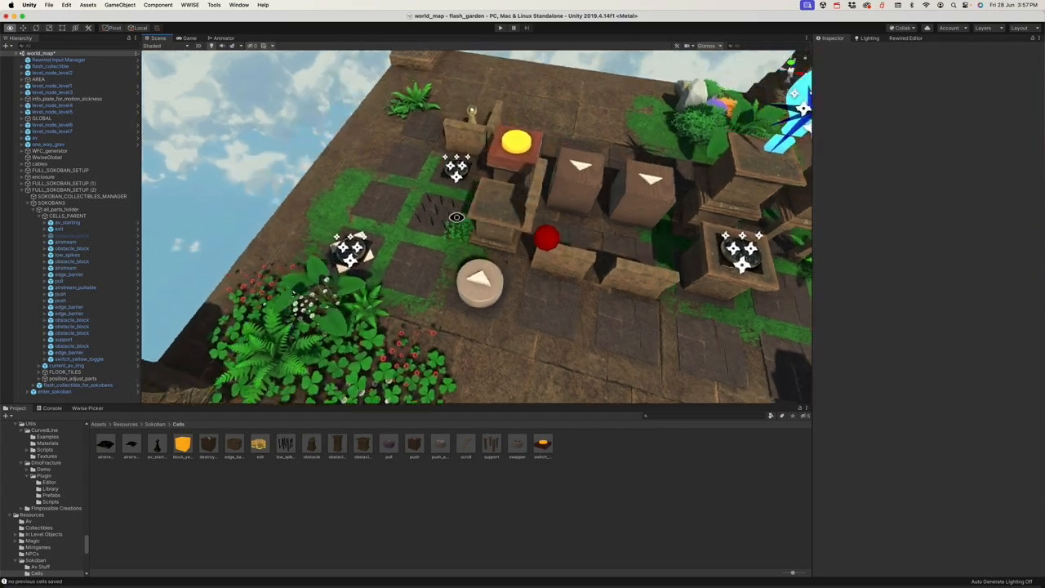
left_click(430, 236)
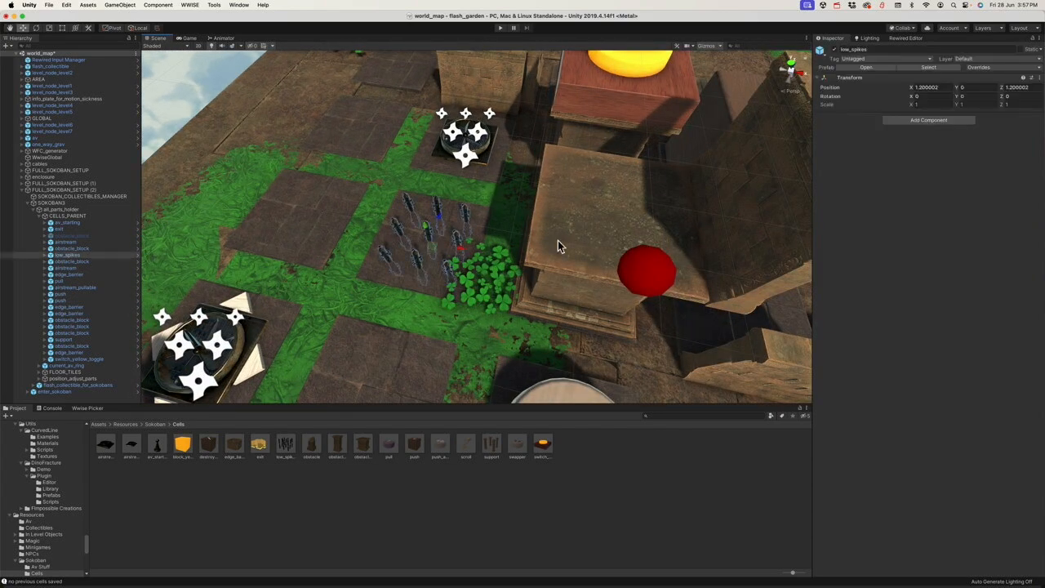
scroll(558, 240, "down", 8)
mouse_move(564, 243)
left_mouse_down("alt")
mouse_move(546, 235)
mouse_move(574, 252)
left_mouse_up("alt")
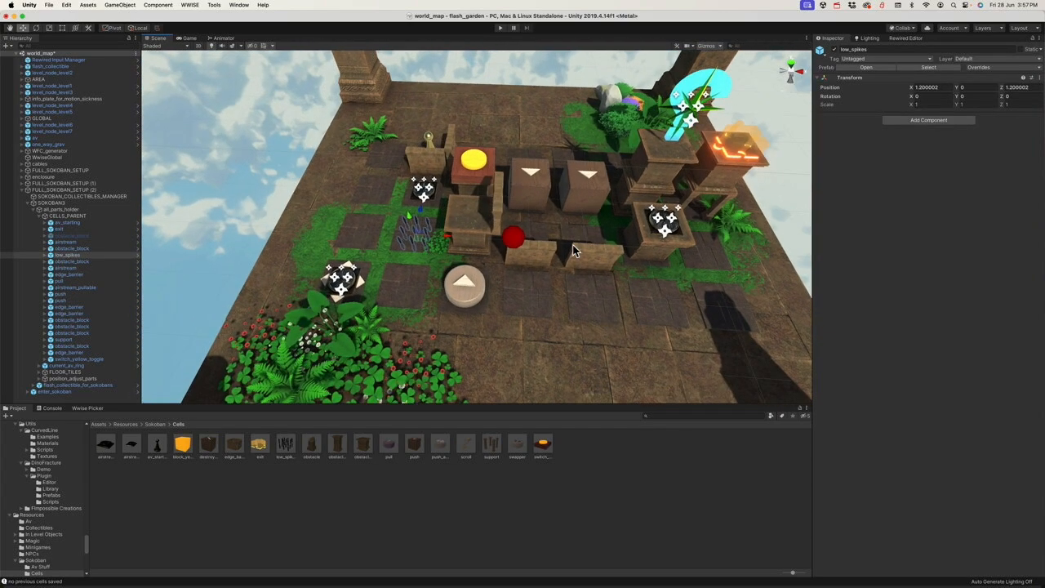
key("super+BackSpace")
left_click_drag(476, 242, 479, 255, "alt")
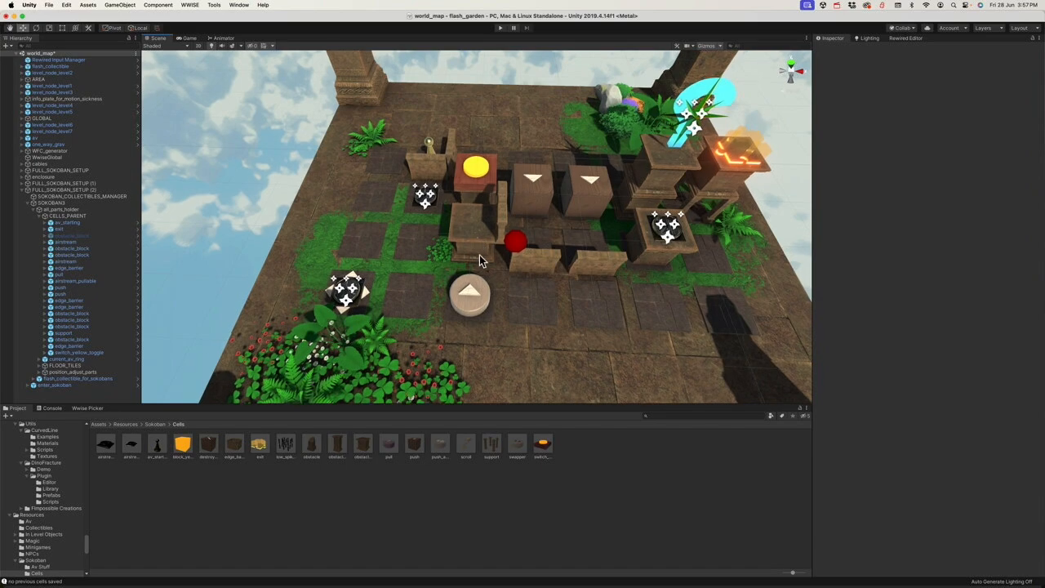
Step: Replace the edge barrier nearest the airstream pedestal with a swapper prefab on that tile, and parent it under CELLS_PARENT
left_click_drag(603, 256, 550, 238, "alt")
left_click(571, 269)
key("super+BackSpace")
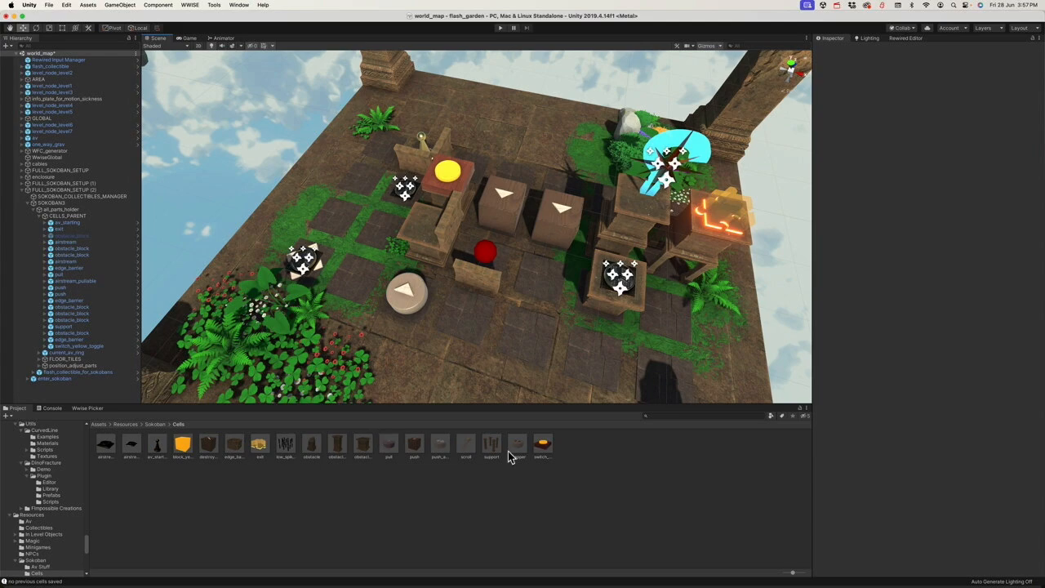
left_click_drag(517, 448, 542, 278)
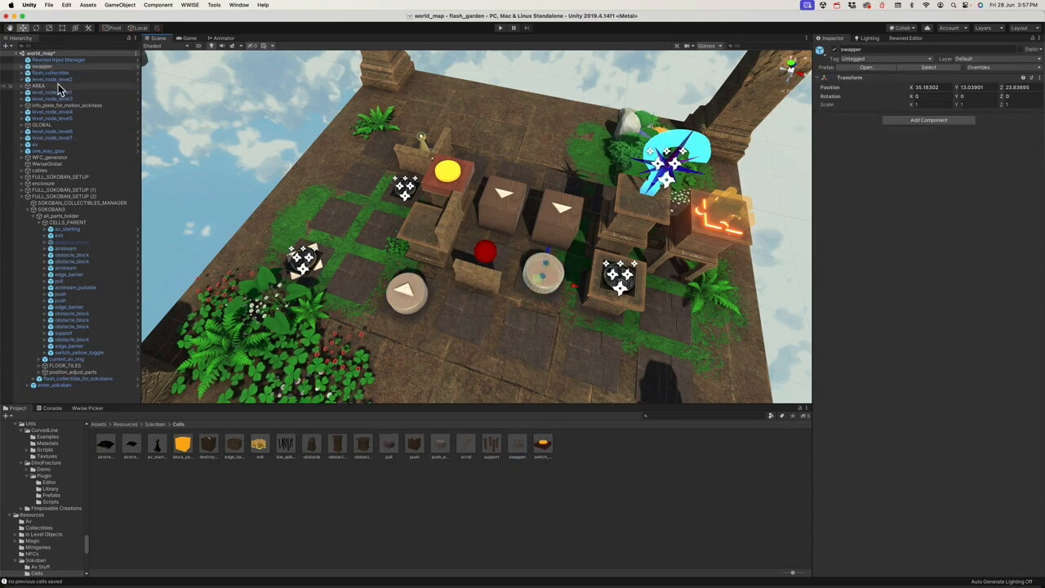
left_click_drag(45, 66, 65, 226)
Step: Delete the push block directly behind the swapper
left_click(553, 221)
key("super+BackSpace")
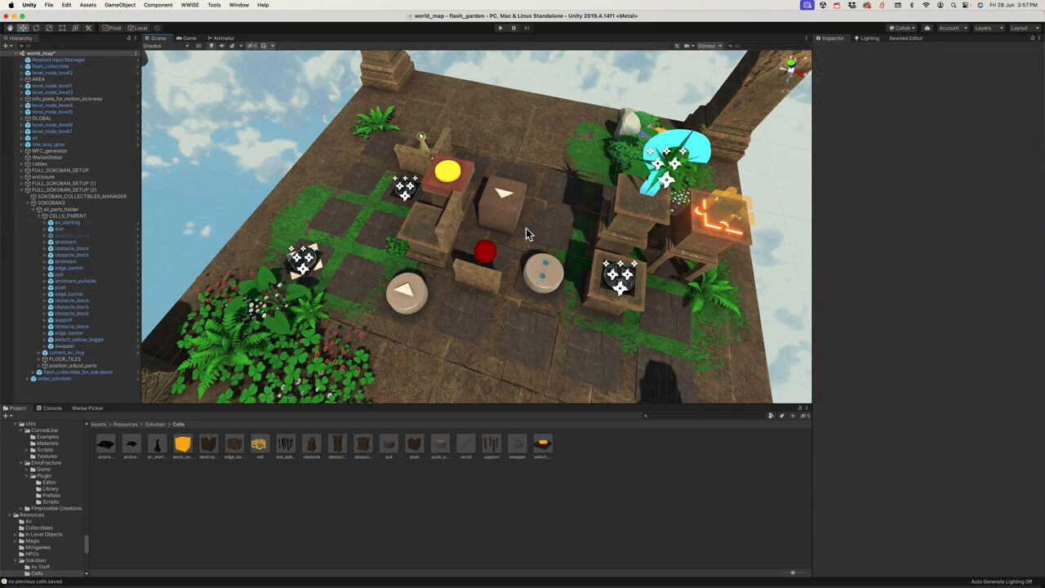
left_click_drag(526, 227, 563, 245, "alt")
Step: Trigger SOKOBAN3's grid_manager.setup_grid event to snap the swapper onto the grid
left_click(507, 250)
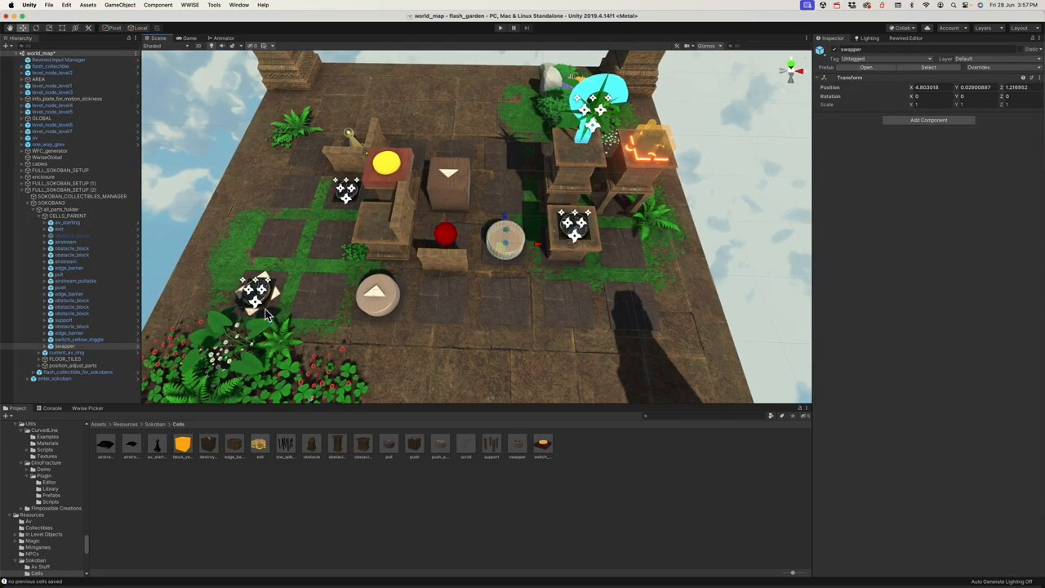
left_click(47, 203)
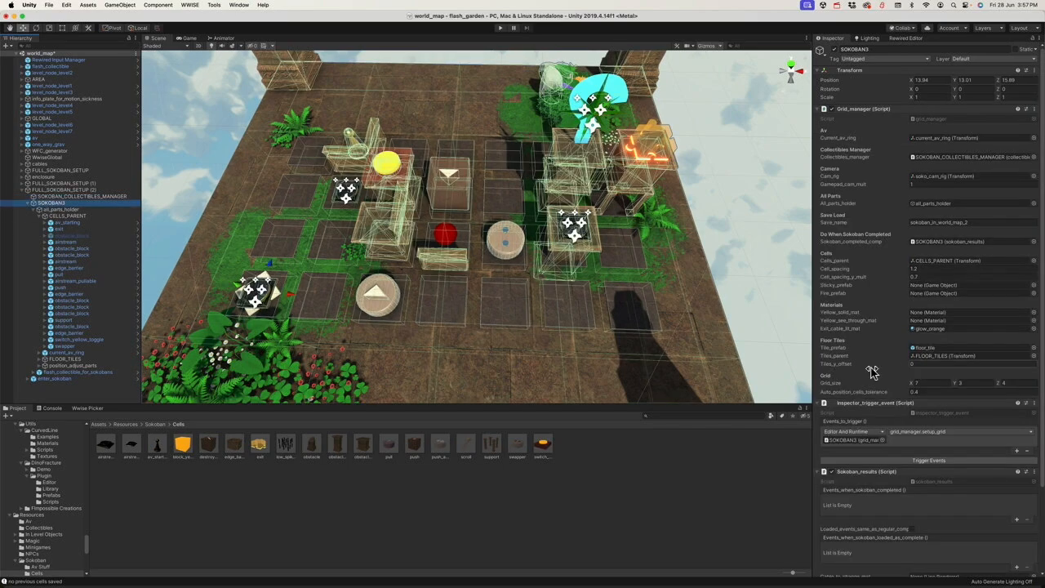
left_click(900, 460)
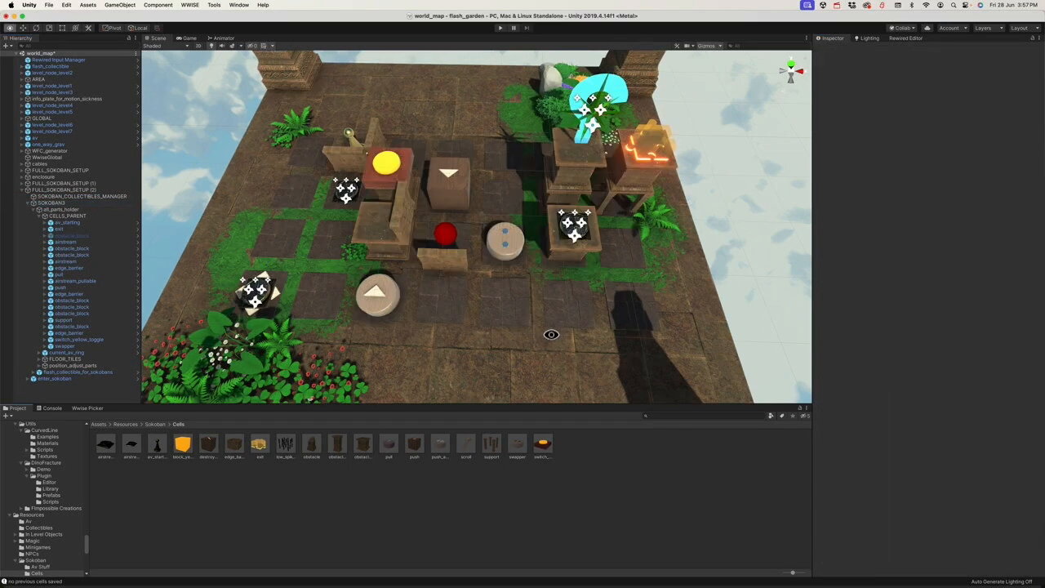
Step: Replace the remaining push block with a block_yellow_toggle placed on the tile behind the swapper, parented under CELLS_PARENT
left_click_drag(550, 333, 607, 305, "alt")
left_click_drag(597, 311, 465, 187, "alt")
left_click(461, 181)
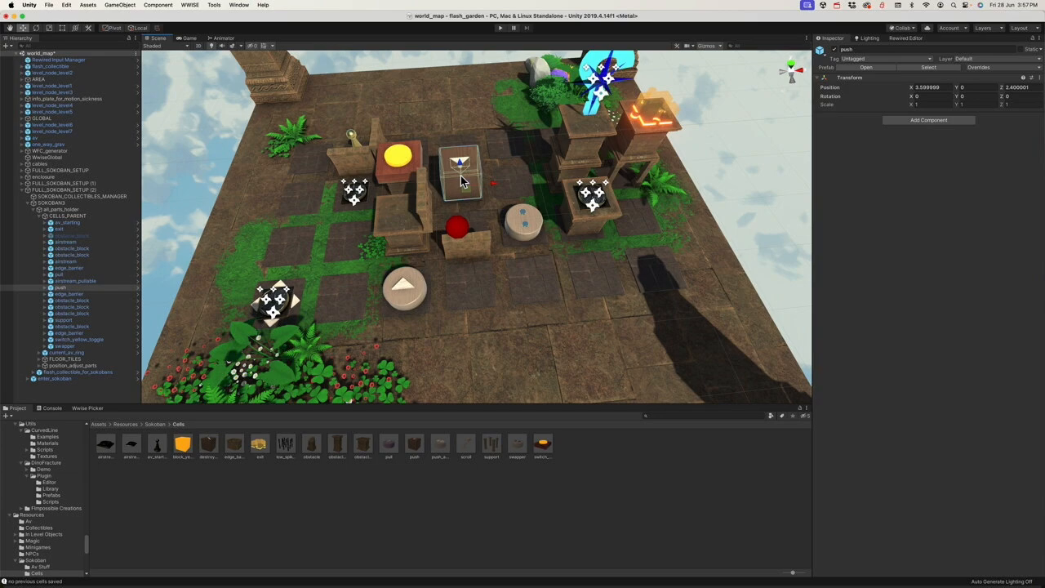
key("super+BackSpace")
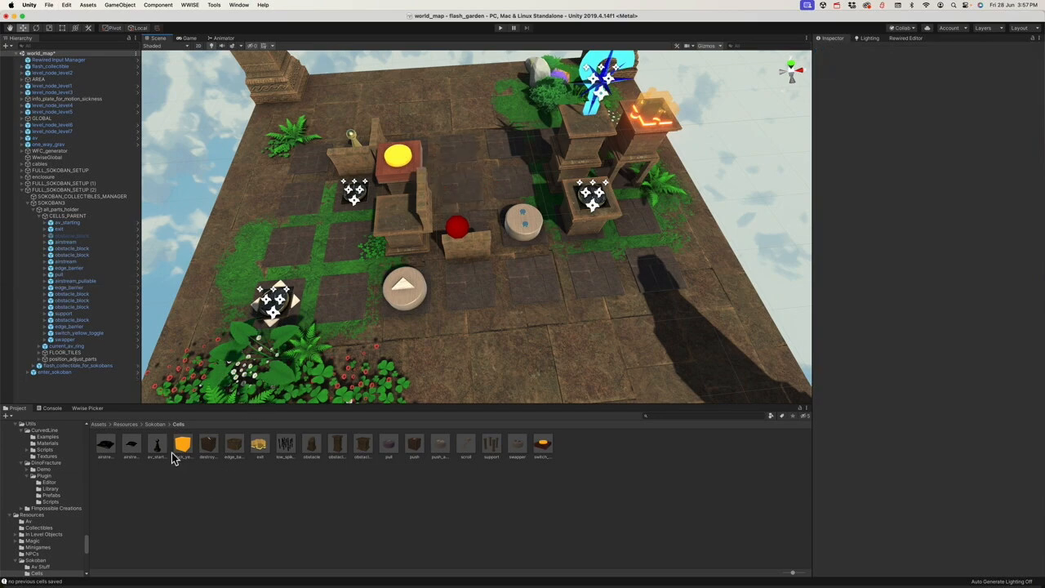
left_click_drag(173, 459, 511, 181)
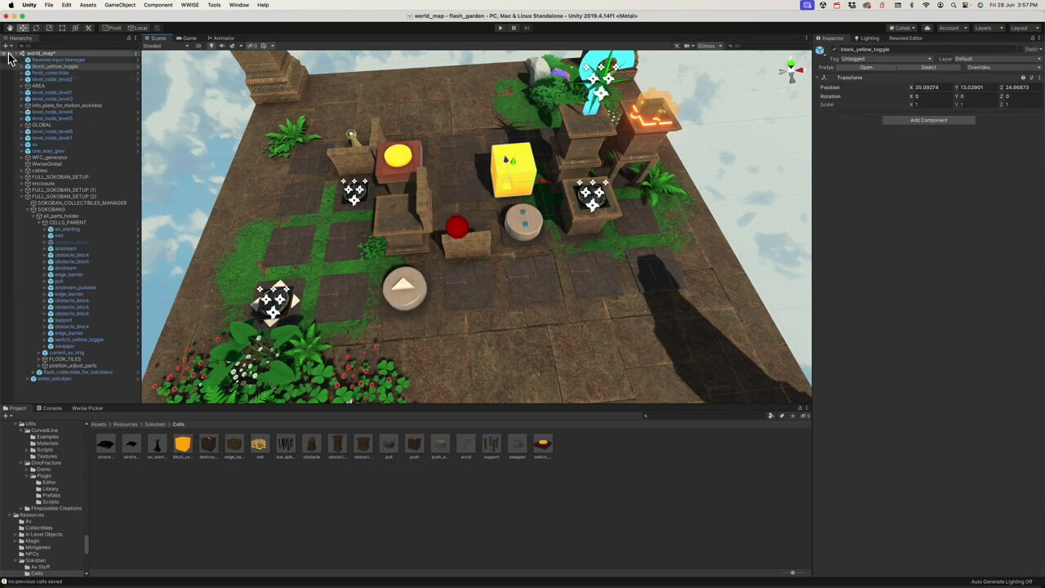
left_click_drag(46, 66, 64, 222)
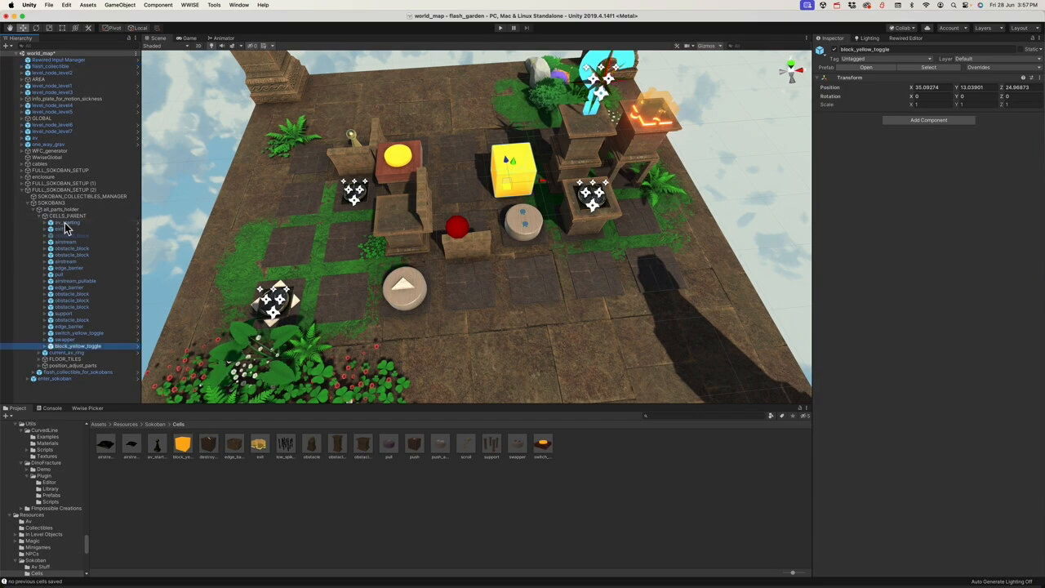
Step: Trigger SOKOBAN3's grid_manager.setup_grid event to snap the yellow toggle block onto the grid
left_click_drag(505, 220, 541, 192, "alt")
scroll(530, 152, "up", 5)
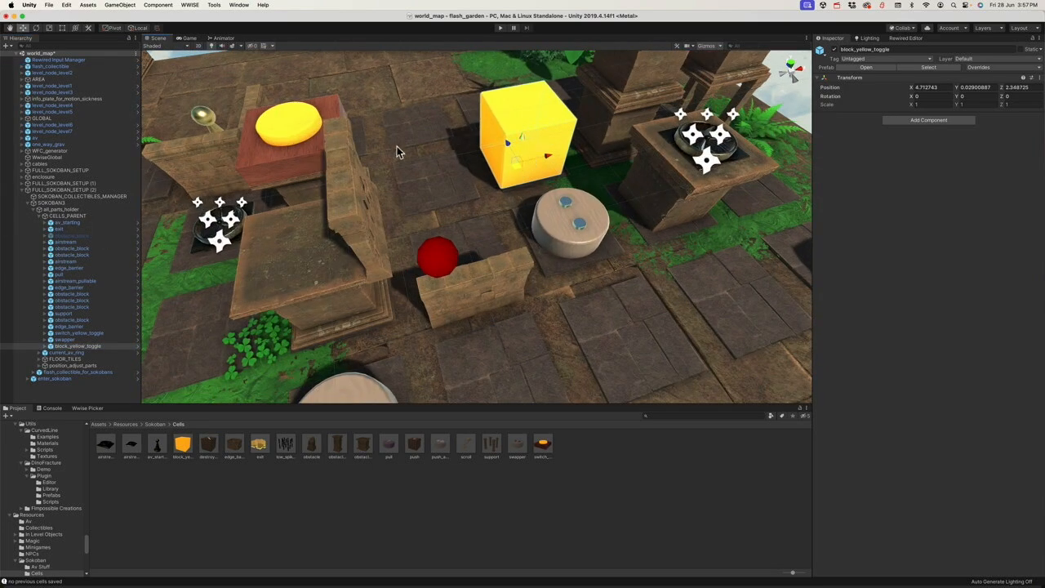
scroll(514, 122, "down", 10)
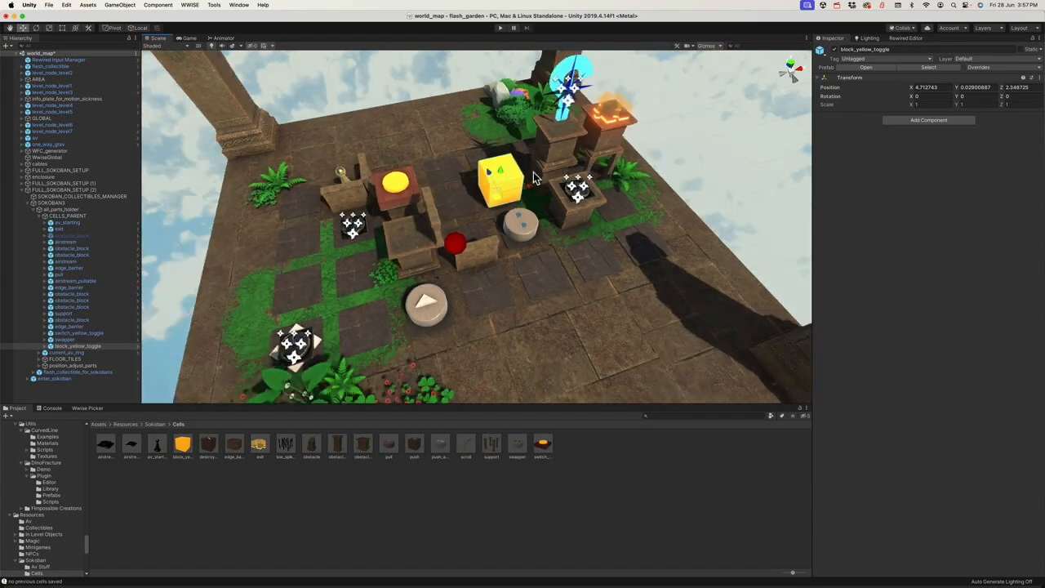
left_click_drag(537, 183, 498, 186, "alt")
scroll(498, 186, "up", 5)
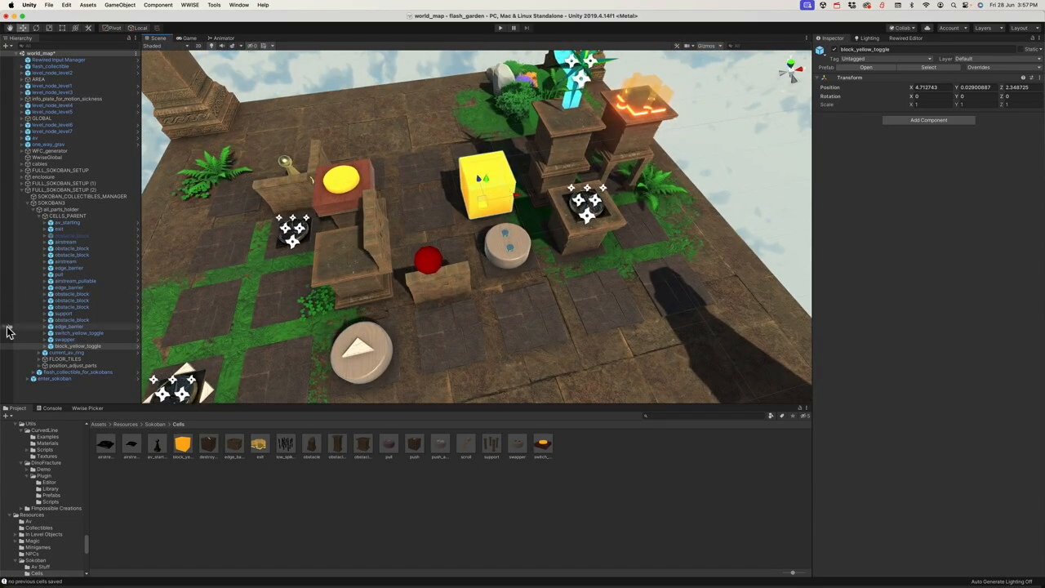
left_click(59, 217)
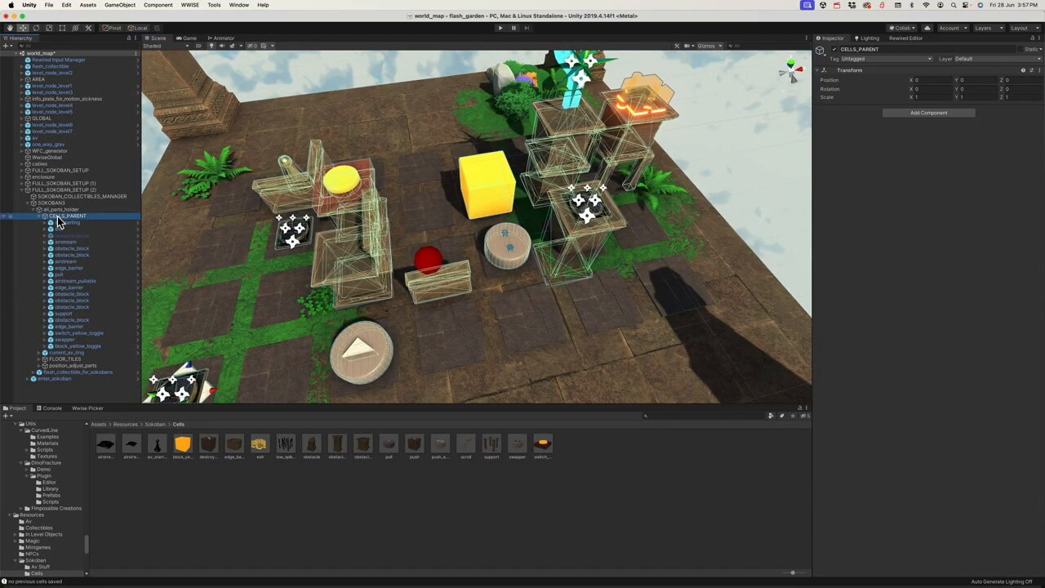
left_click(55, 203)
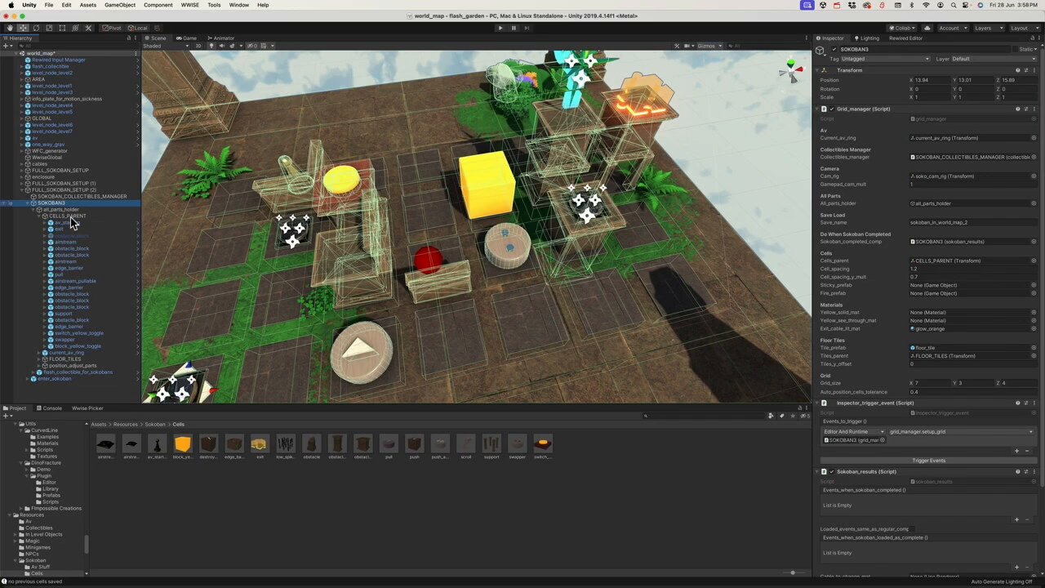
left_click(618, 492)
Step: Move the two stacked obstacle blocks with the flash collectible onto the back-row tile between the yellow switch and the toggle block
left_click_drag(497, 304, 508, 278, "alt")
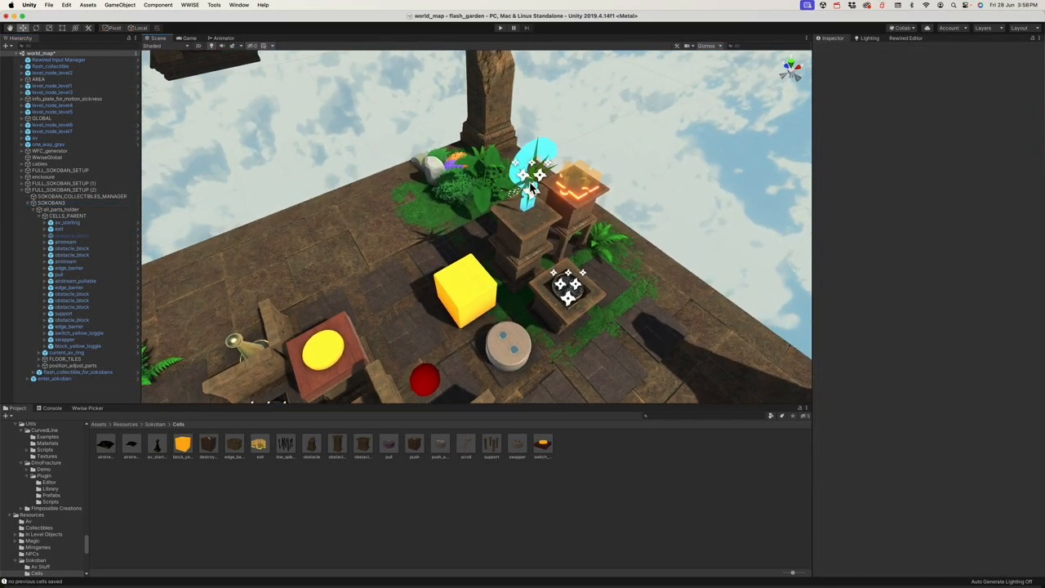
left_click(530, 187)
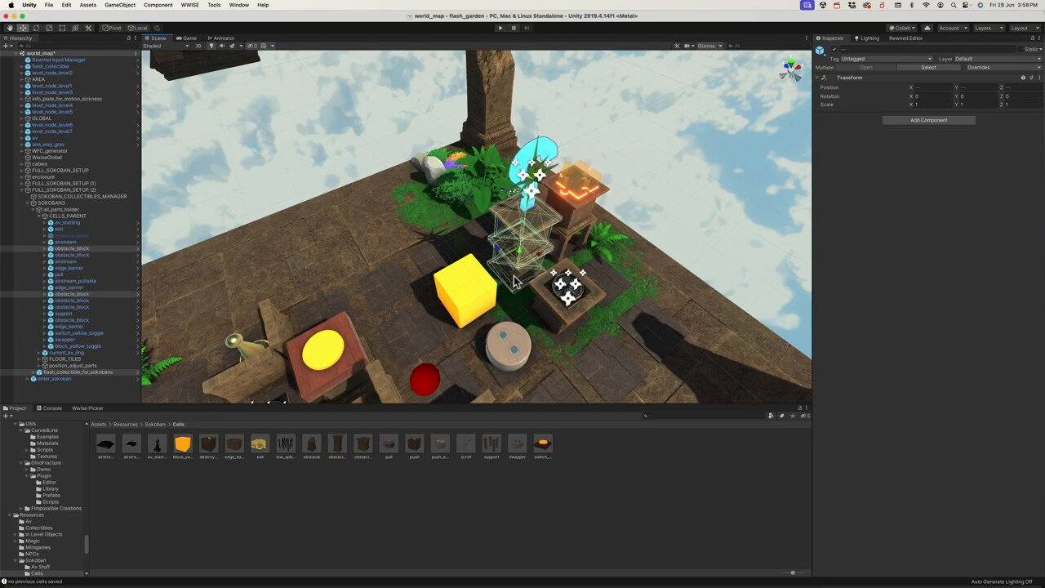
mouse_move(513, 279)
left_mouse_down()
mouse_move(383, 290)
mouse_move(380, 302)
left_mouse_up()
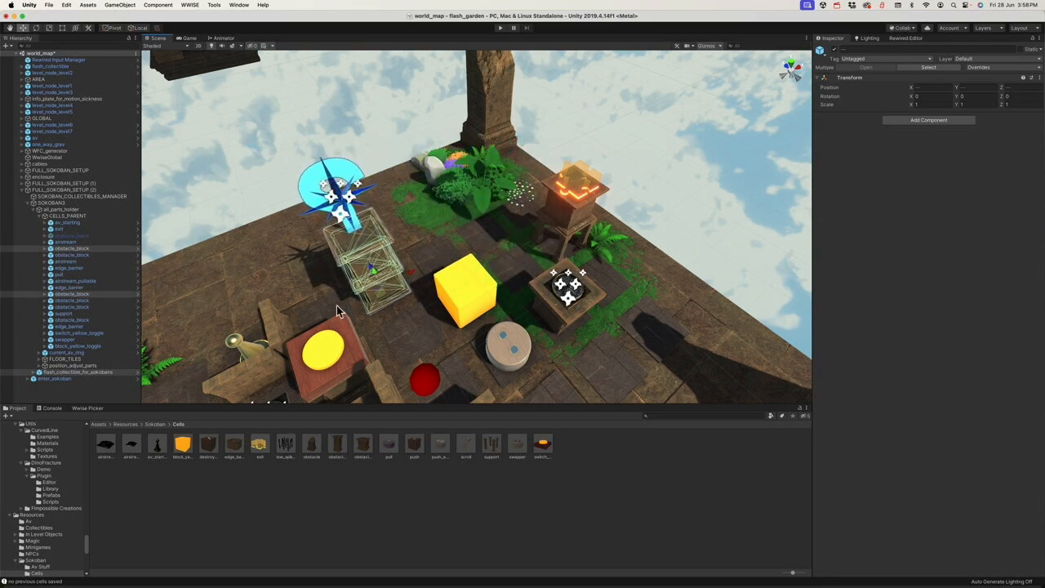
left_click(564, 508)
Step: Duplicate the obstacle block beneath the yellow switch and place the copy on the adjacent tile beside the yellow toggle block
left_click_drag(544, 343, 463, 336, "alt")
left_click(405, 268)
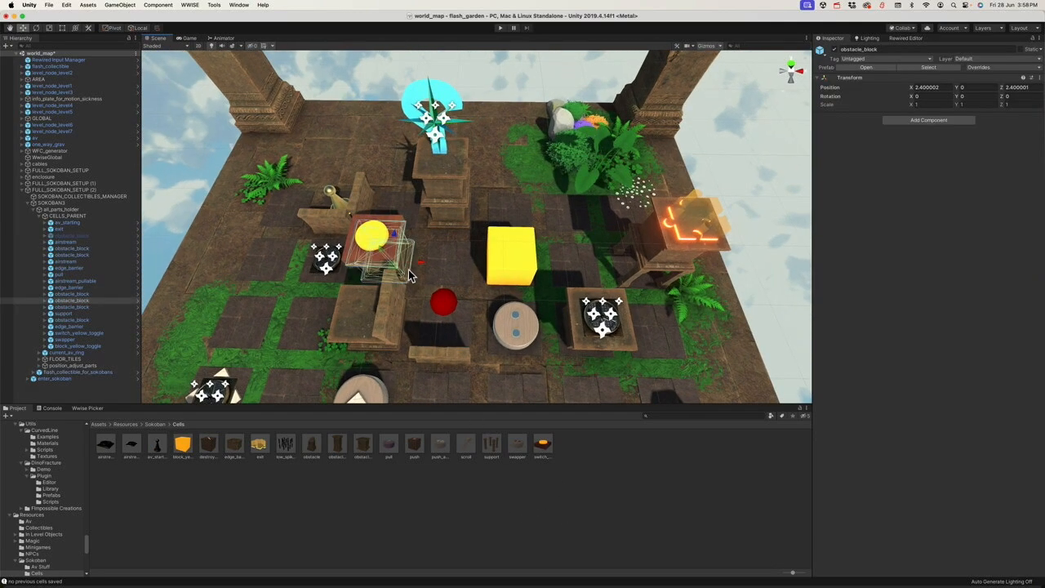
key("super+d")
left_click_drag(418, 262, 477, 265)
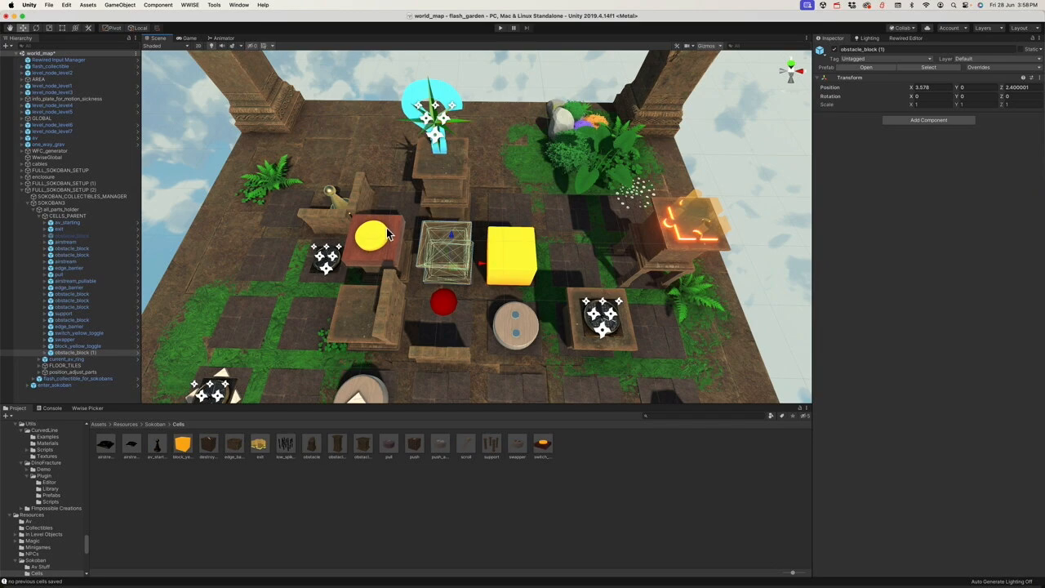
Step: Duplicate the obstacle block under the yellow switch one tile back, and move the switch_yellow_toggle on top of the copy
left_click(404, 259)
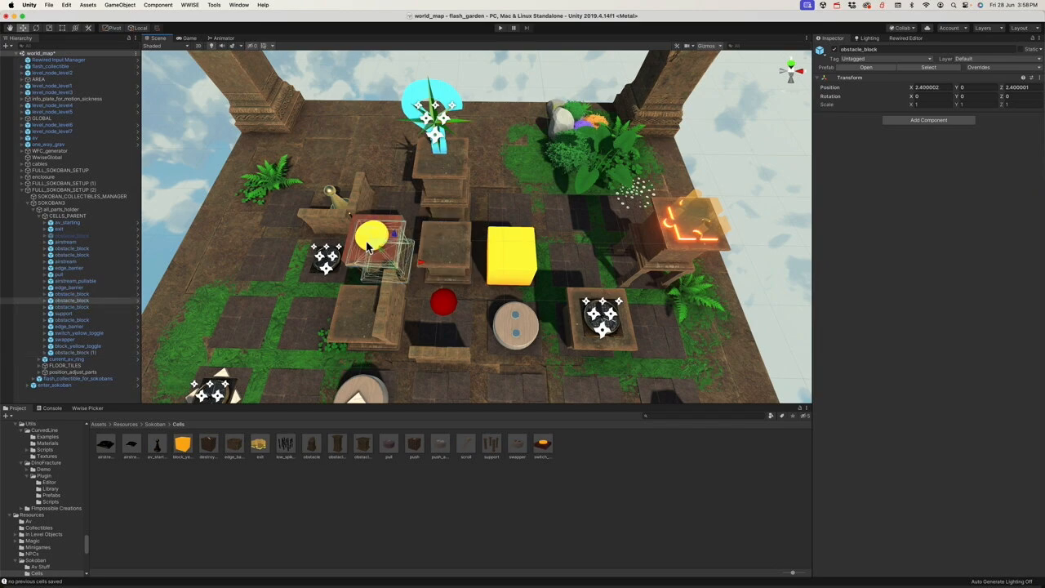
key("super+d")
left_click_drag(395, 236, 403, 189)
left_click(373, 241)
left_click_drag(376, 237, 381, 181)
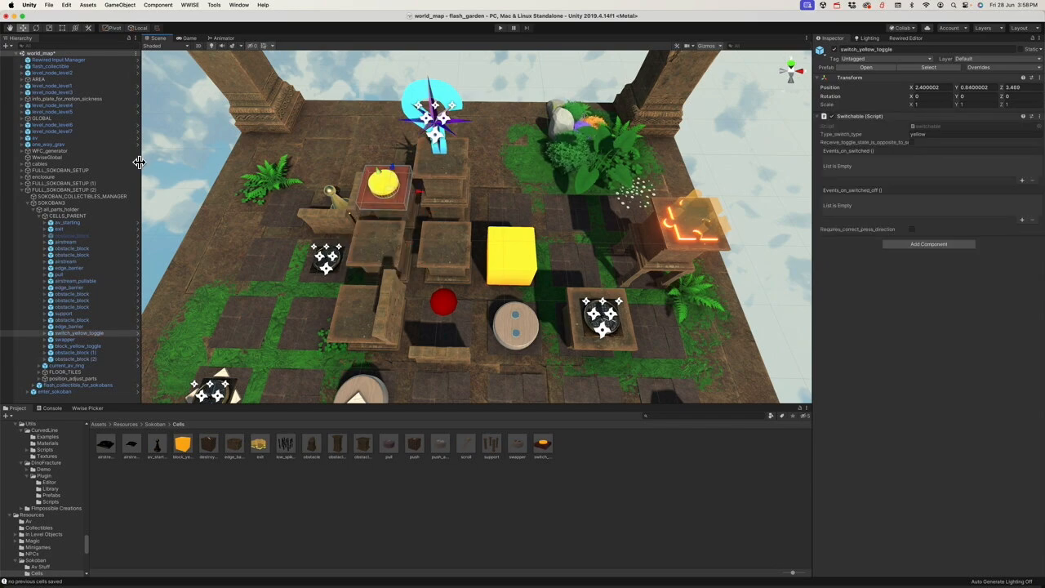
Step: Trigger SOKOBAN3's grid_manager.setup_grid event to snap the new obstacle blocks and yellow switch onto the grid
left_click(67, 203)
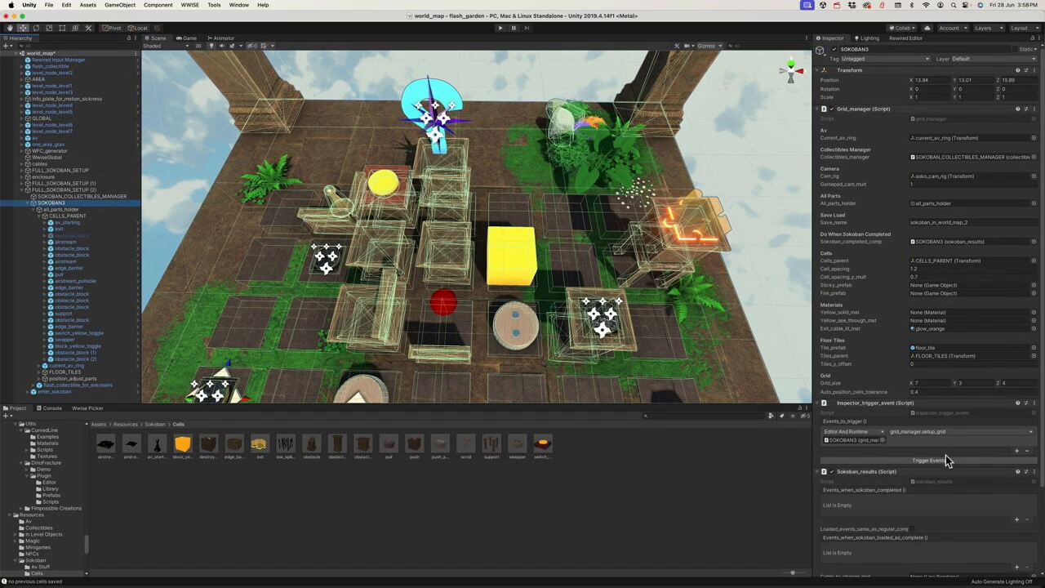
left_click(945, 460)
left_click(625, 494)
Step: Examine the two-sided edge barrier around the starting piece and the route past the nearby airstream from several angles
left_click_drag(377, 292, 496, 241, "alt")
left_click_drag(461, 180, 430, 241, "alt")
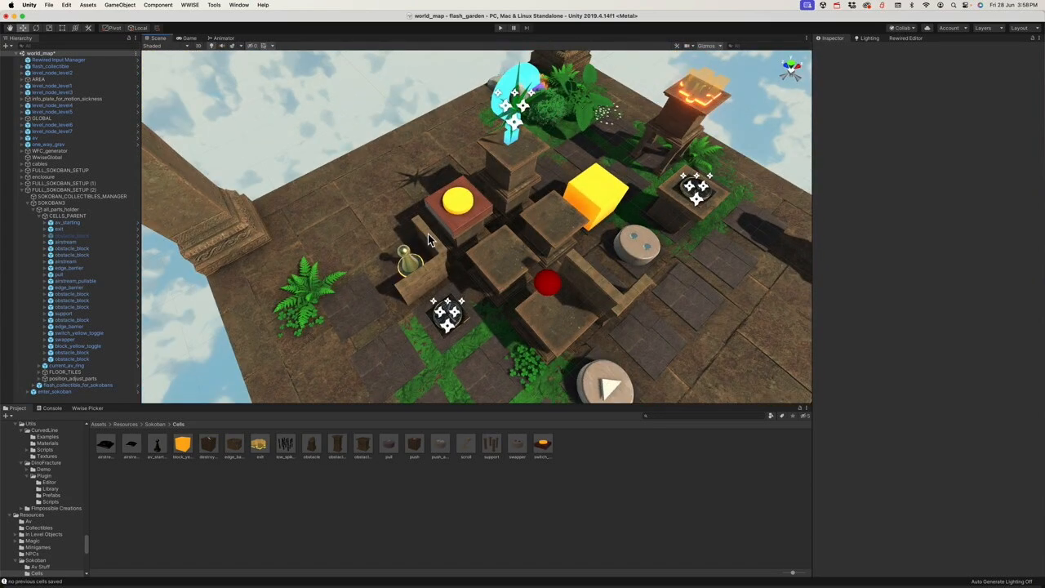
left_click(430, 239)
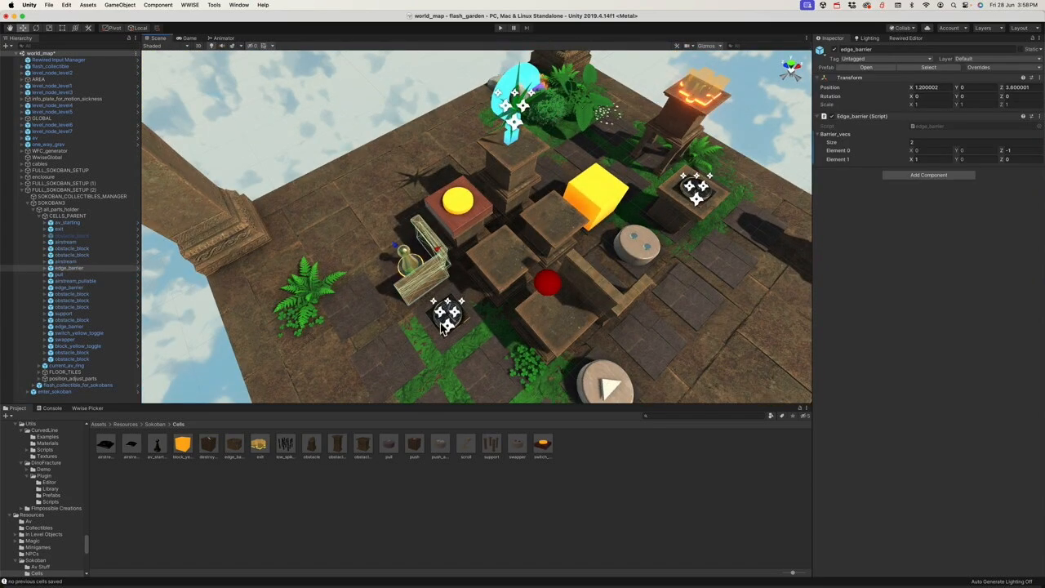
left_click(599, 364)
left_click_drag(599, 364, 535, 294, "alt")
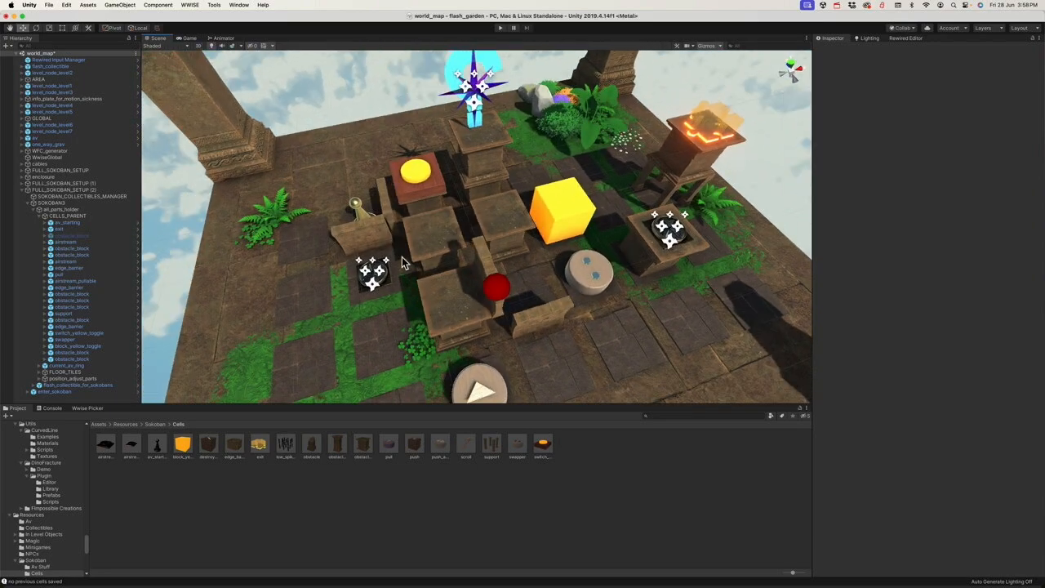
left_click(374, 234)
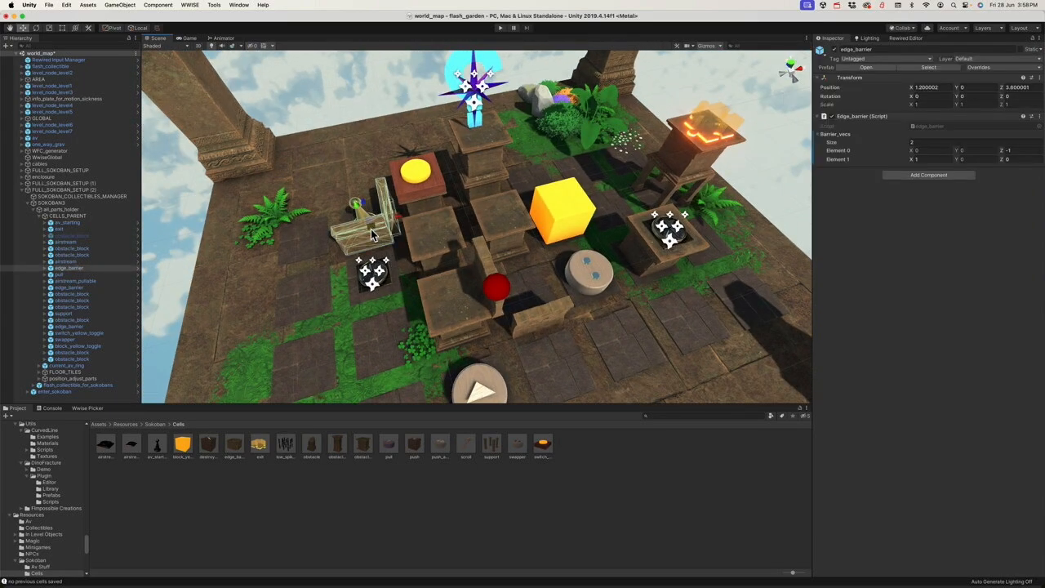
left_click(635, 473)
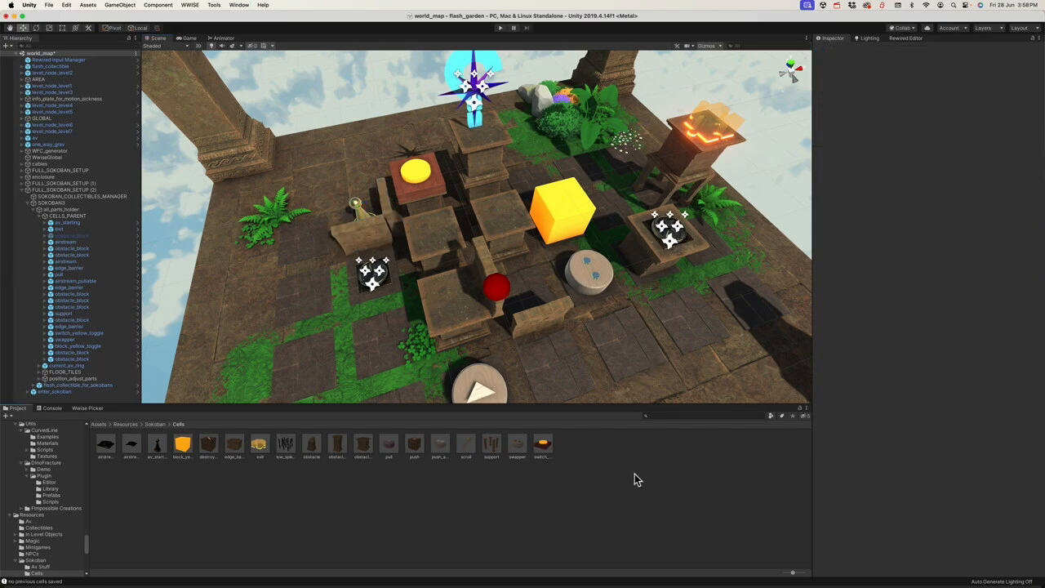
left_click_drag(489, 298, 523, 279, "alt")
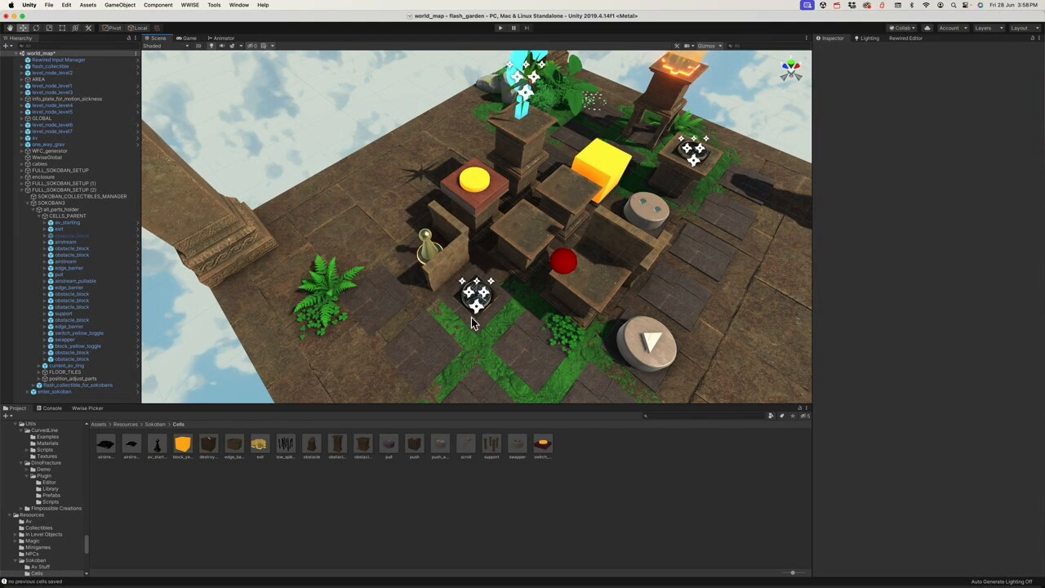
left_click_drag(471, 317, 417, 278, "alt")
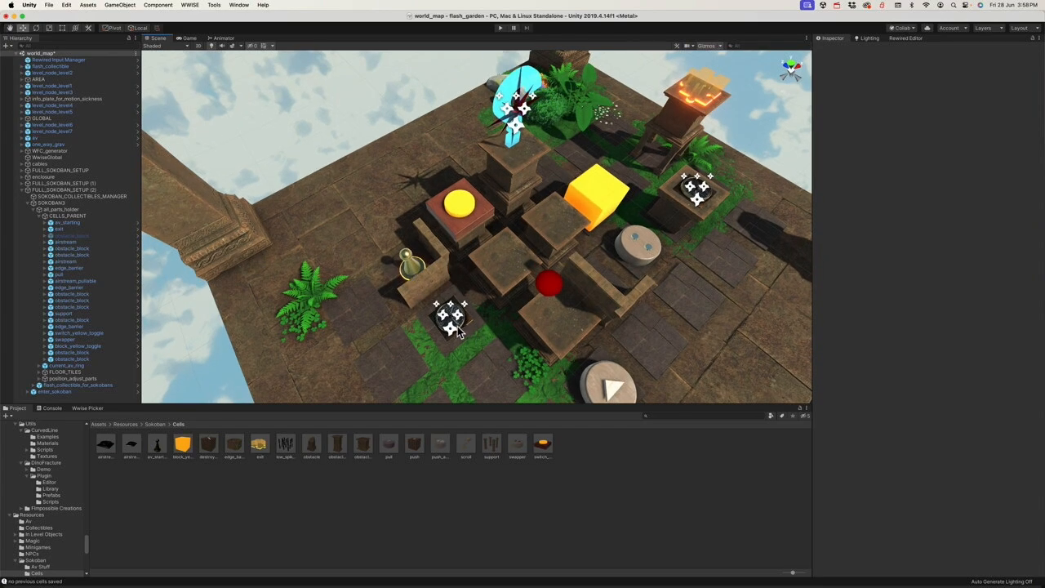
left_click_drag(477, 285, 411, 245, "alt")
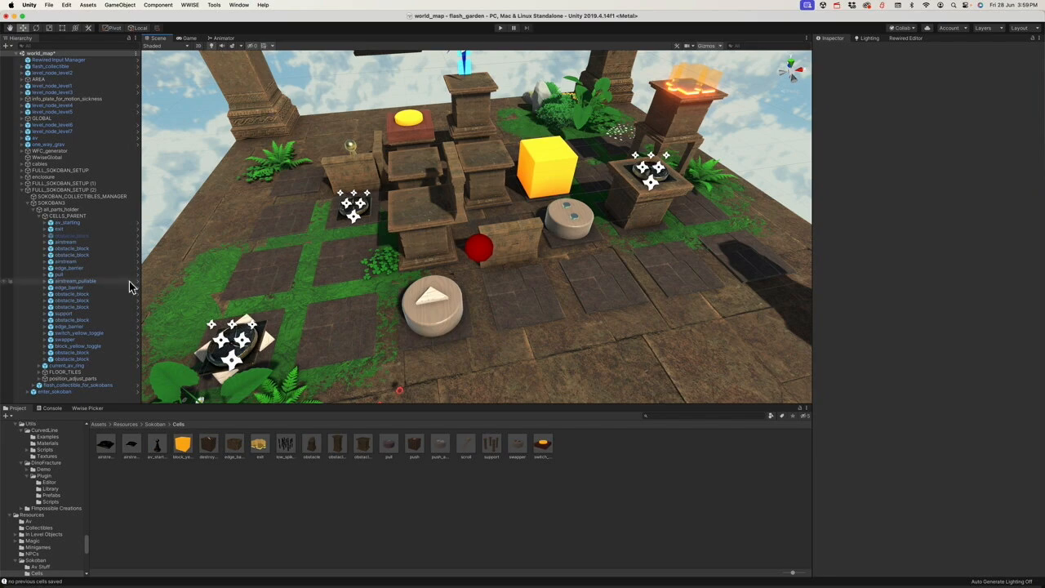
Step: Run SOKOBAN3's grid_manager.setup_grid event again on the current cell layout
left_click(83, 204)
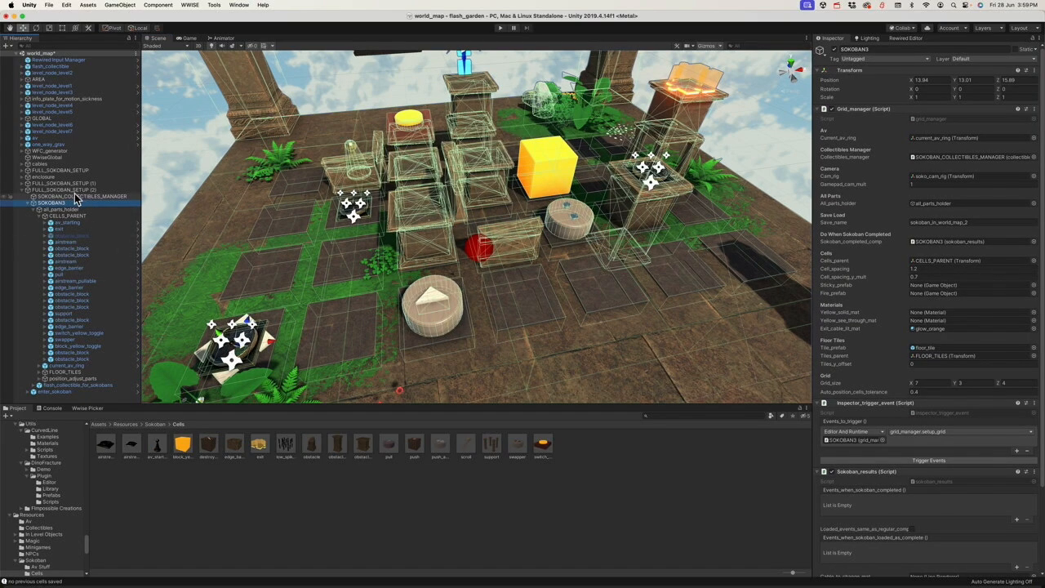
left_click(904, 460)
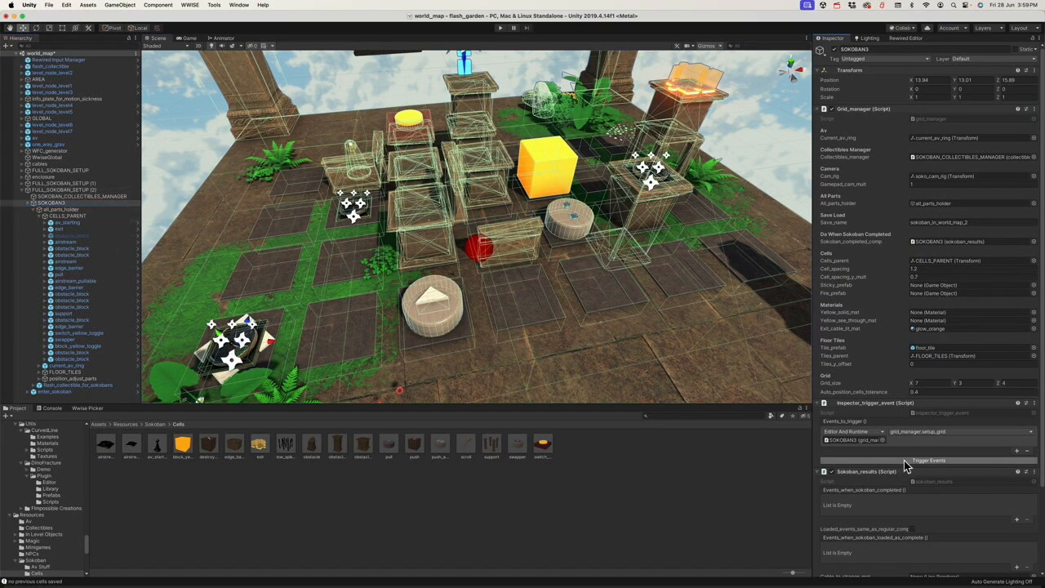
left_click(719, 489)
Step: Examine the puzzle layout from the starting piece across the airstreams, swapper and toggle block to the exit
left_click_drag(380, 251, 414, 258, "alt")
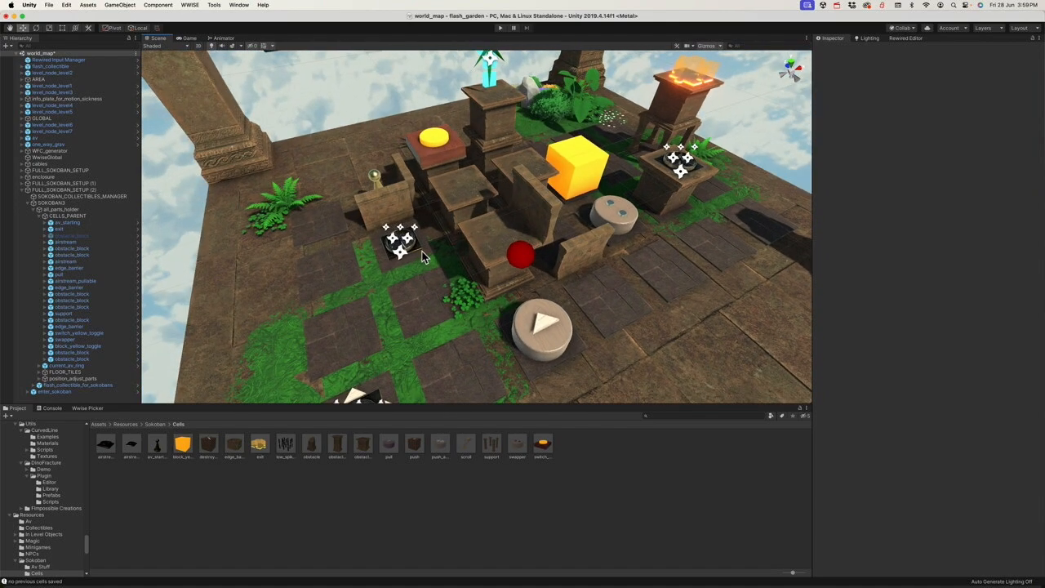
right_click_drag(420, 252, 400, 258)
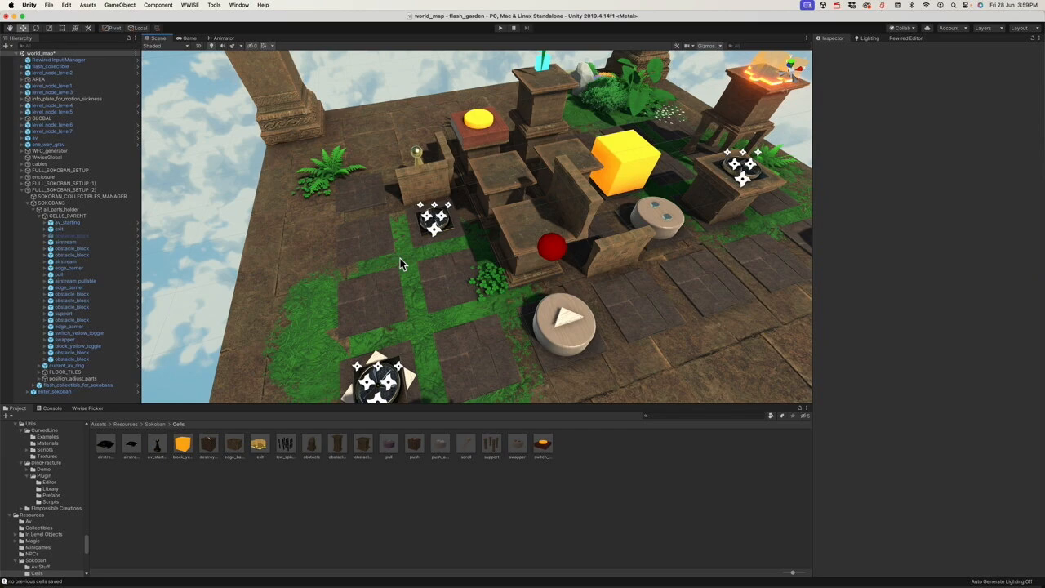
left_click_drag(396, 256, 450, 219, "alt")
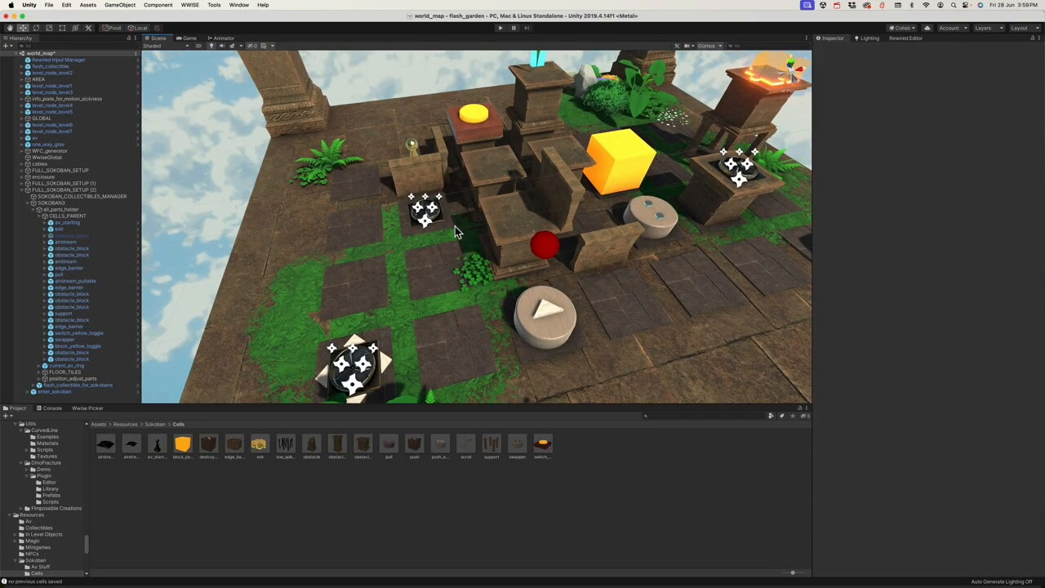
scroll(455, 226, "down", 5)
left_click_drag(482, 251, 444, 245, "alt")
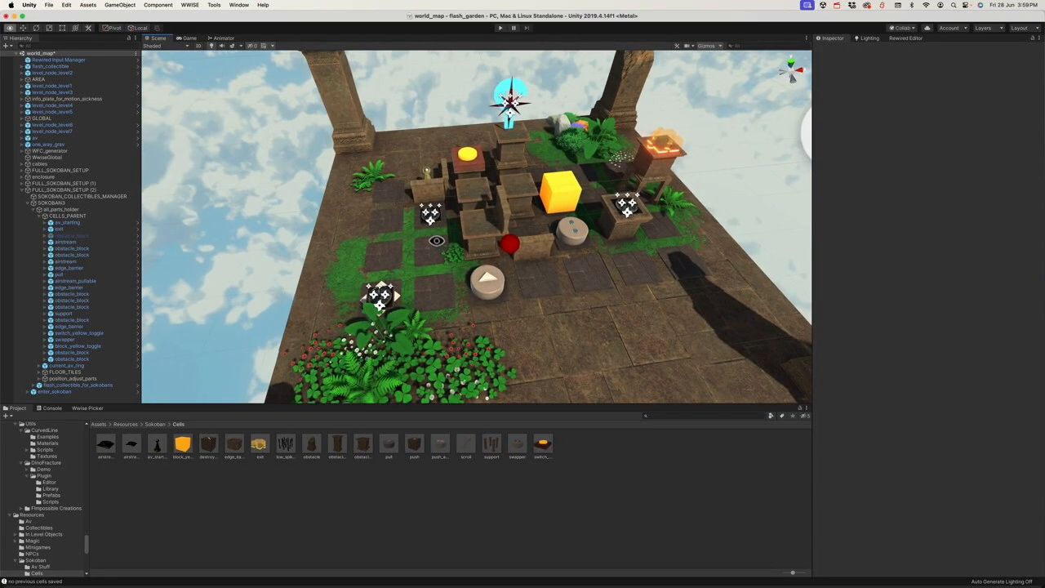
scroll(437, 242, "up", 3)
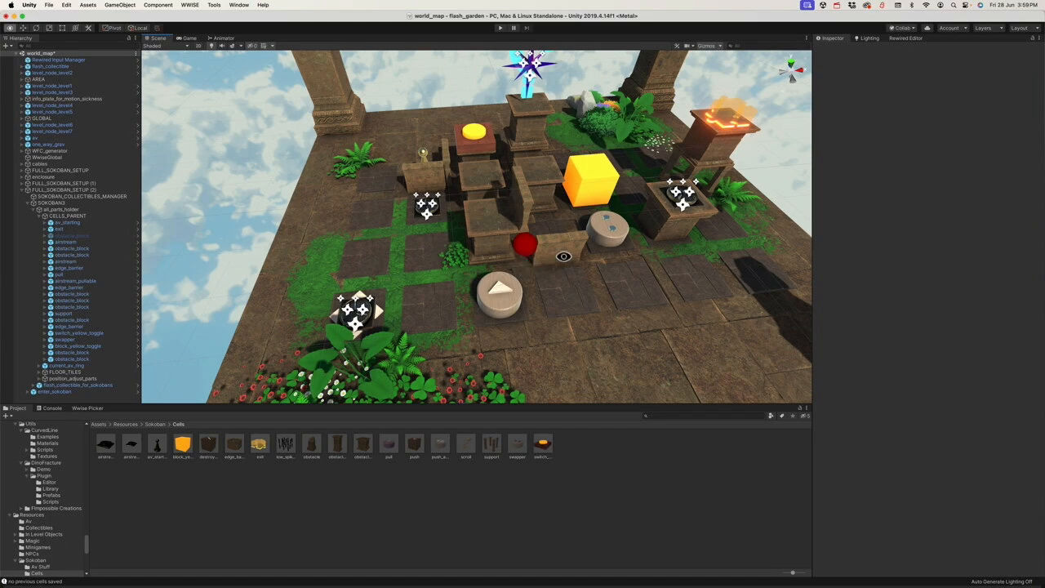
left_click_drag(563, 256, 542, 250, "alt")
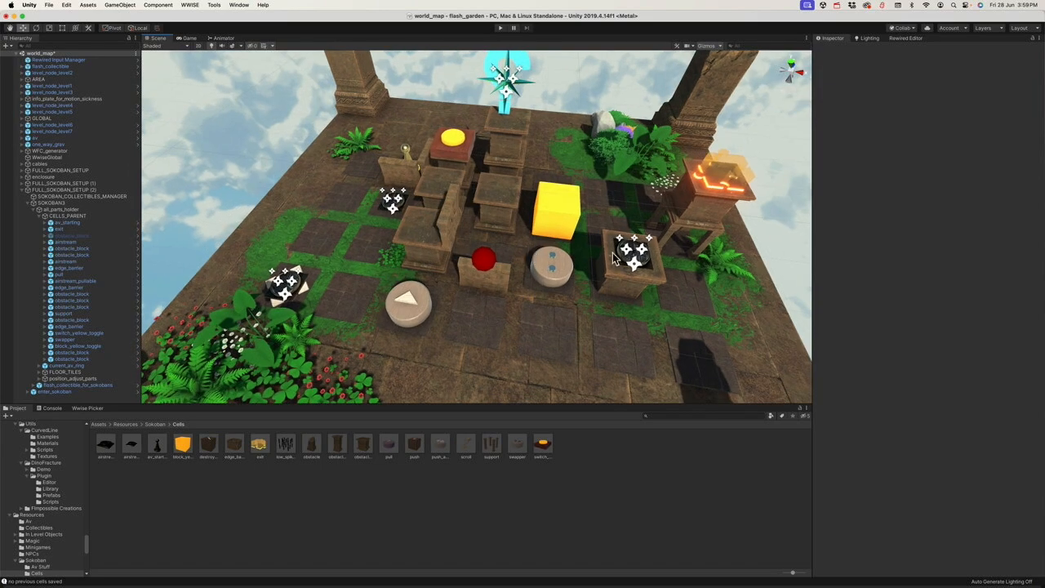
scroll(626, 248, "up", 5, "alt")
scroll(585, 267, "down", 5)
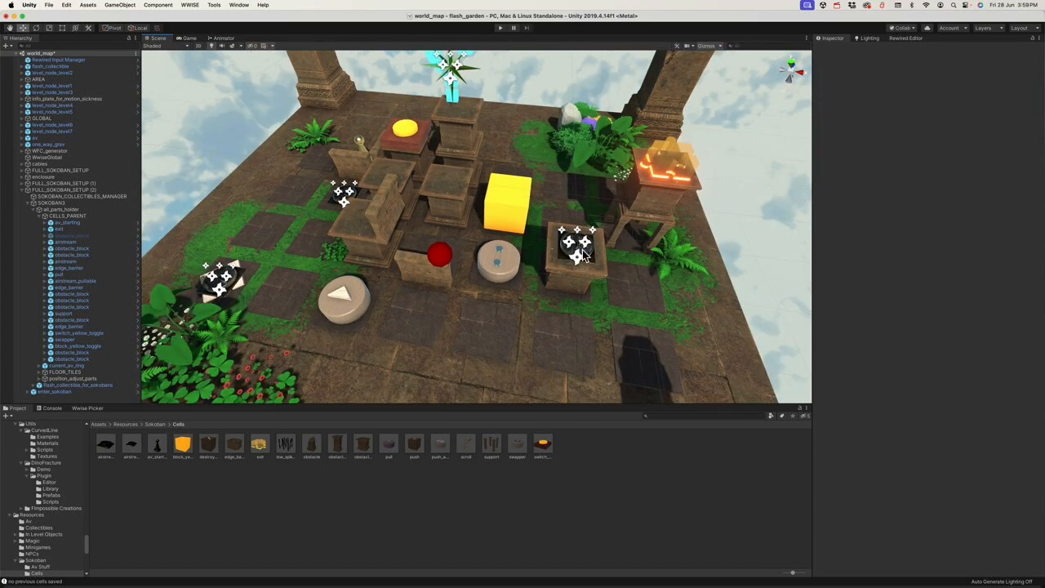
Step: Delete the airstream on top of the obstacle block next to the swapper
left_click(583, 255)
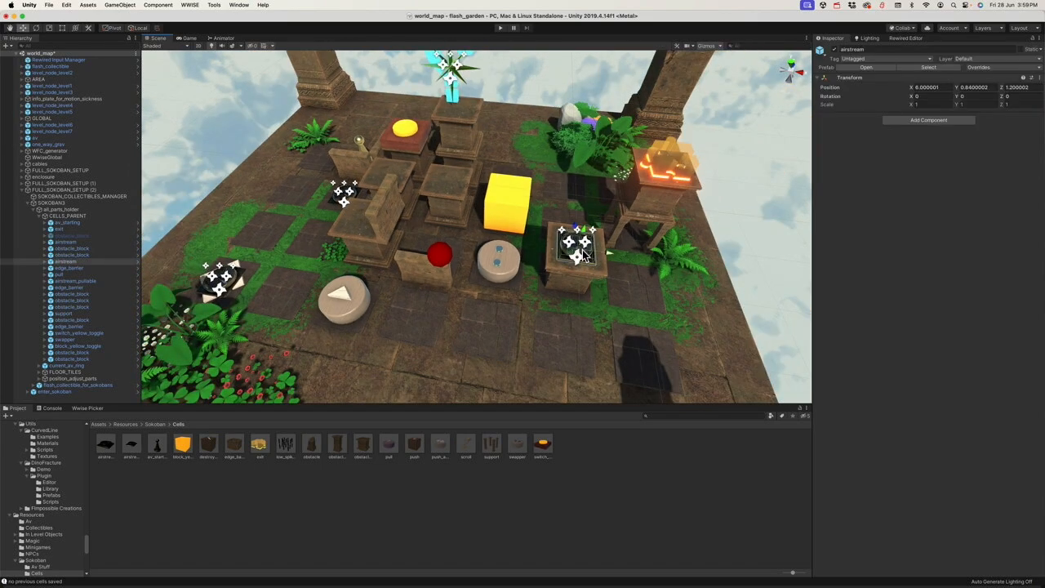
key("super+BackSpace")
mouse_move(566, 253)
left_mouse_down("alt")
mouse_move(586, 256)
mouse_move(566, 250)
left_mouse_up("alt")
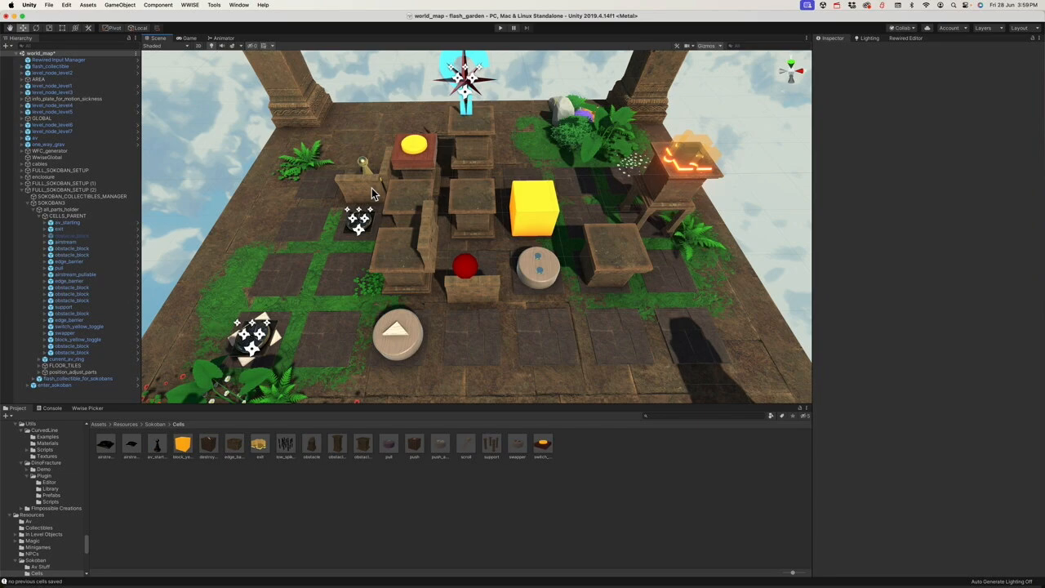
Step: Delete the one-sided edge barrier on the red sphere's tile, beside the swapper
left_click_drag(378, 198, 369, 203, "alt")
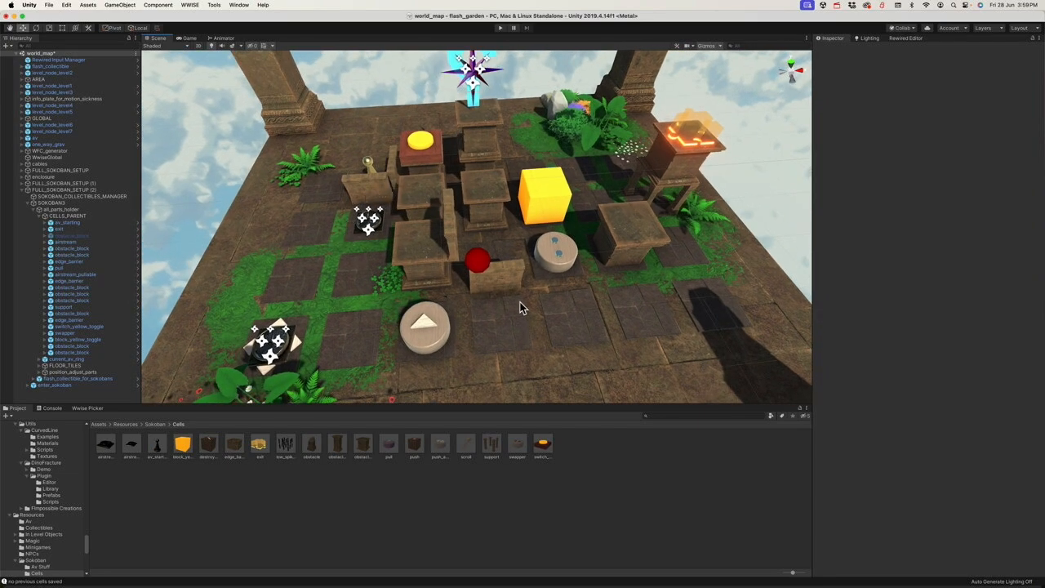
left_click(506, 281)
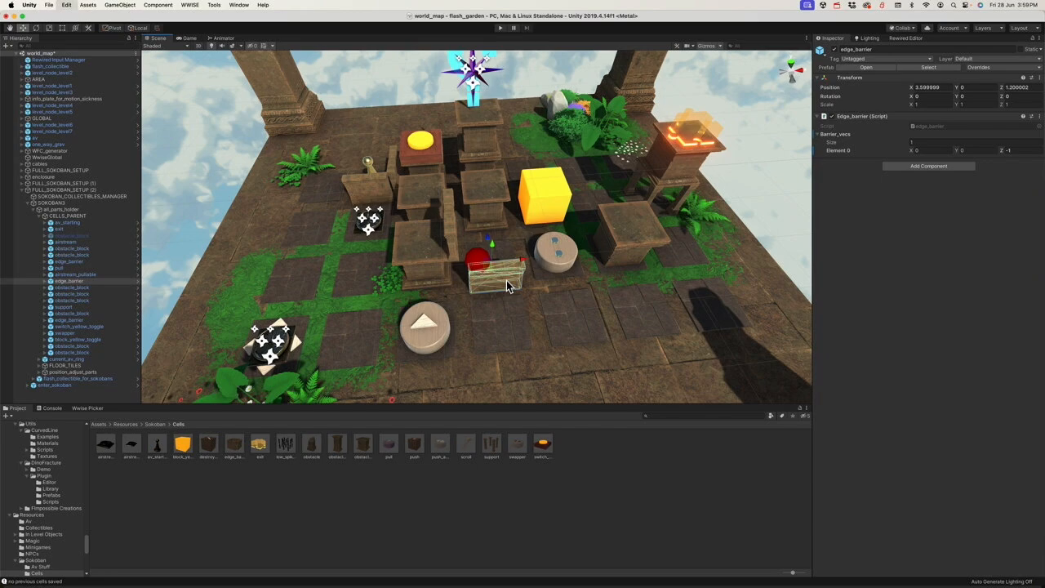
key("super+BackSpace")
left_click_drag(506, 280, 488, 292, "alt")
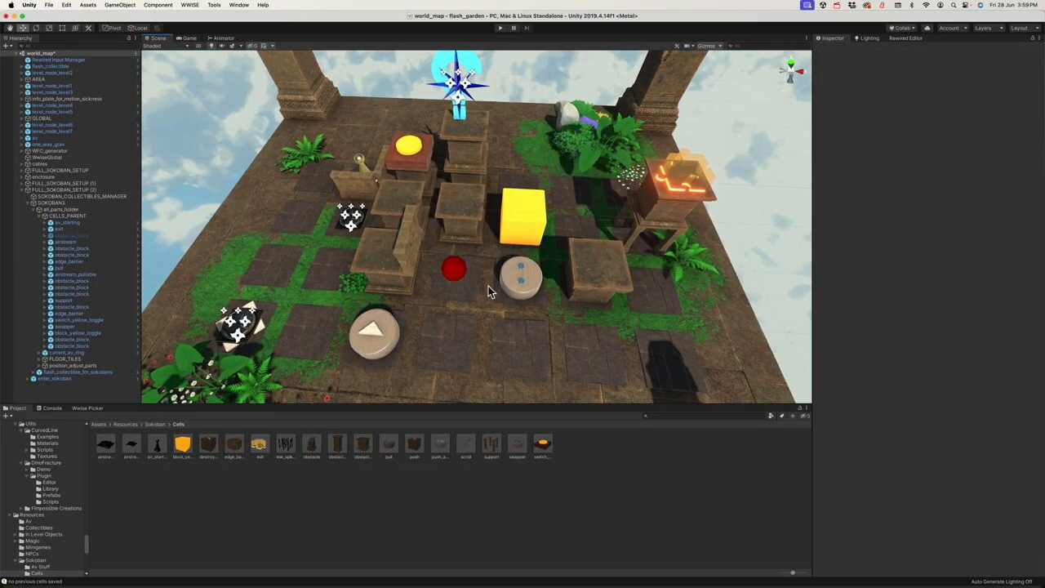
Step: Duplicate the yellow toggle block and stack the copy on top of it at a height of about 0.83
left_click_drag(540, 237, 509, 129, "alt")
left_click(506, 211)
key("super+d")
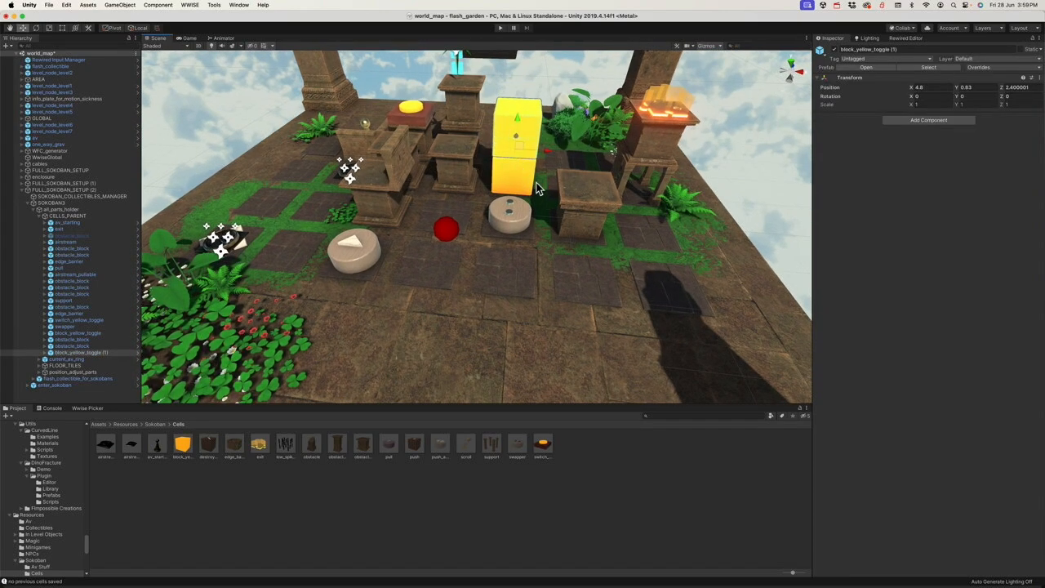
left_click_drag(540, 189, 590, 211, "alt")
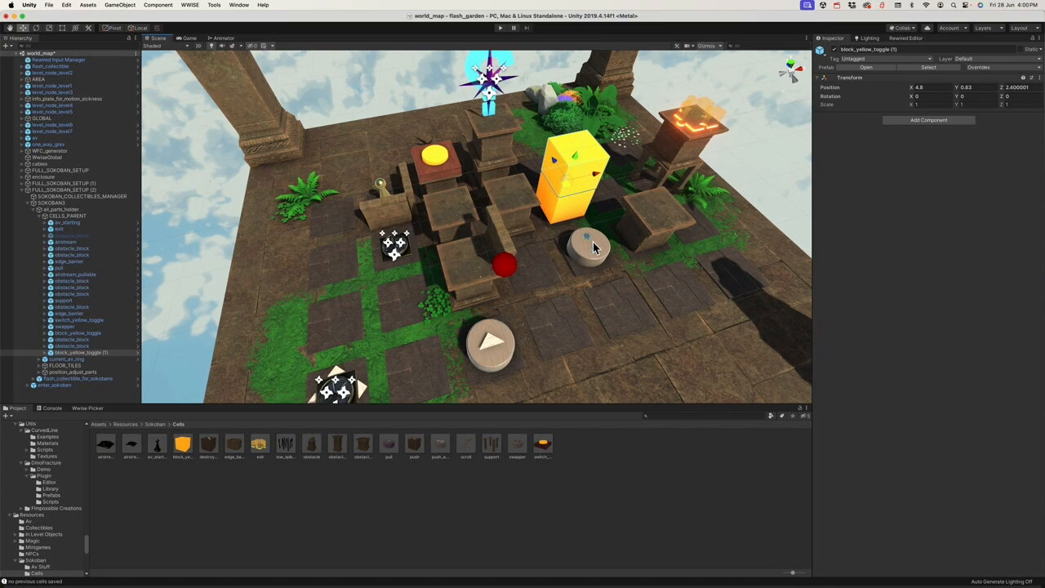
Step: Move the swapper to the empty edge tile beside the airstream, X about 0, Z about 2.47, and rerun SOKOBAN3's grid_manager.setup_grid event
left_click_drag(594, 248, 325, 272)
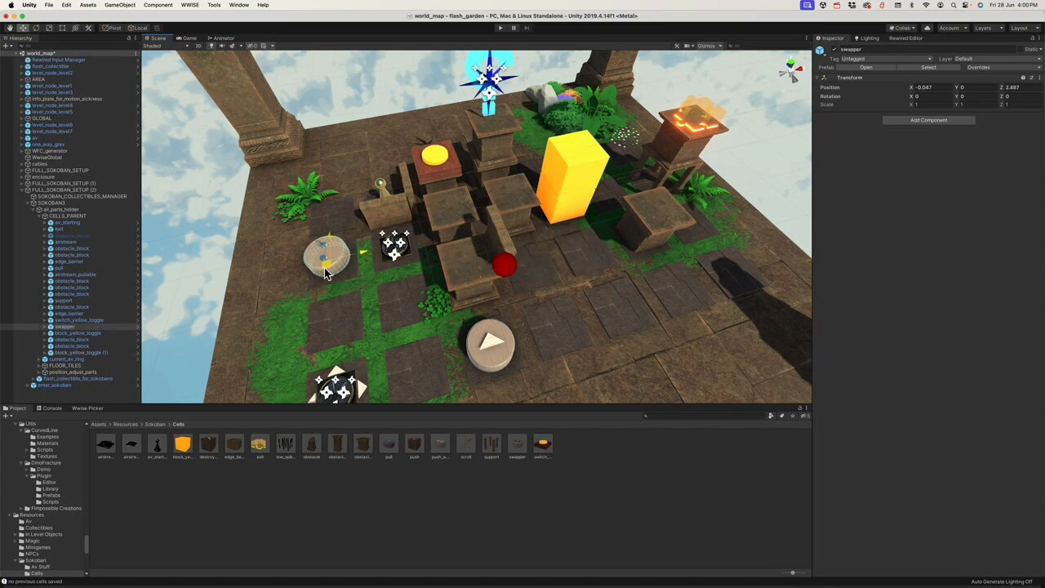
left_click(70, 202)
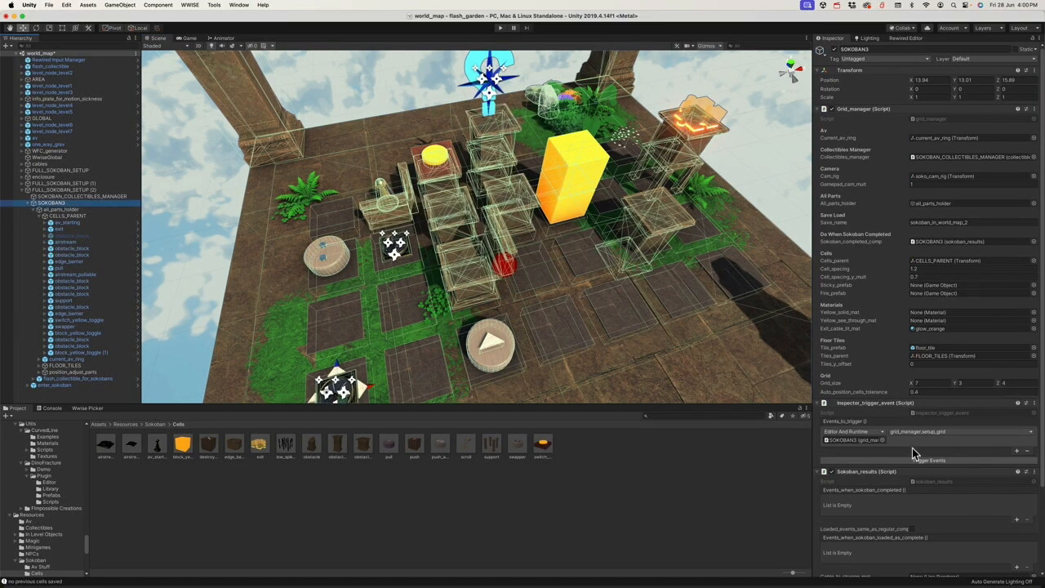
left_click(584, 485)
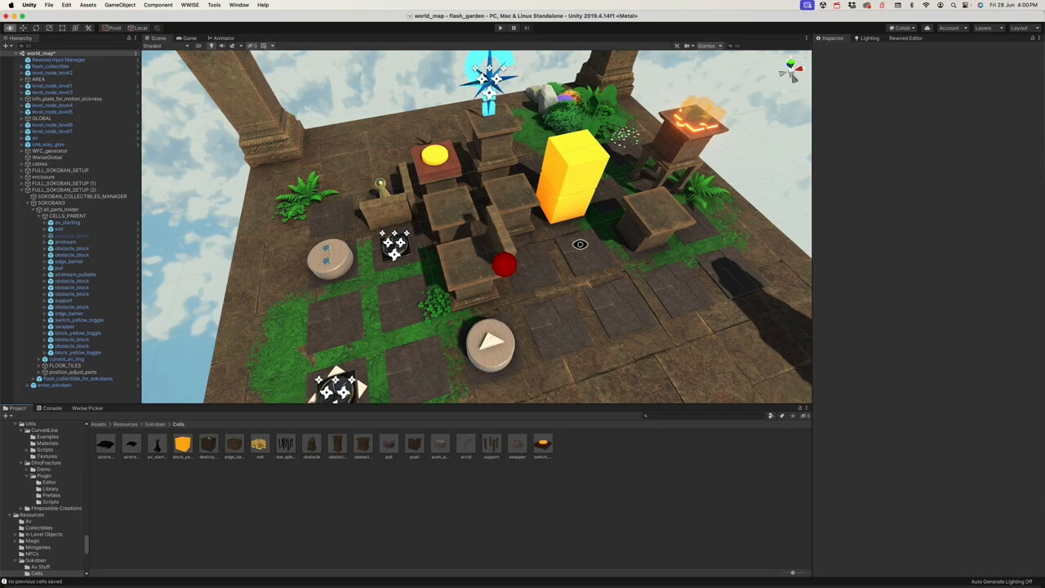
Step: Move the pullable airstream onto the red sphere's tile, X about 3.6, Z about 1.2
left_click_drag(580, 244, 535, 237, "alt")
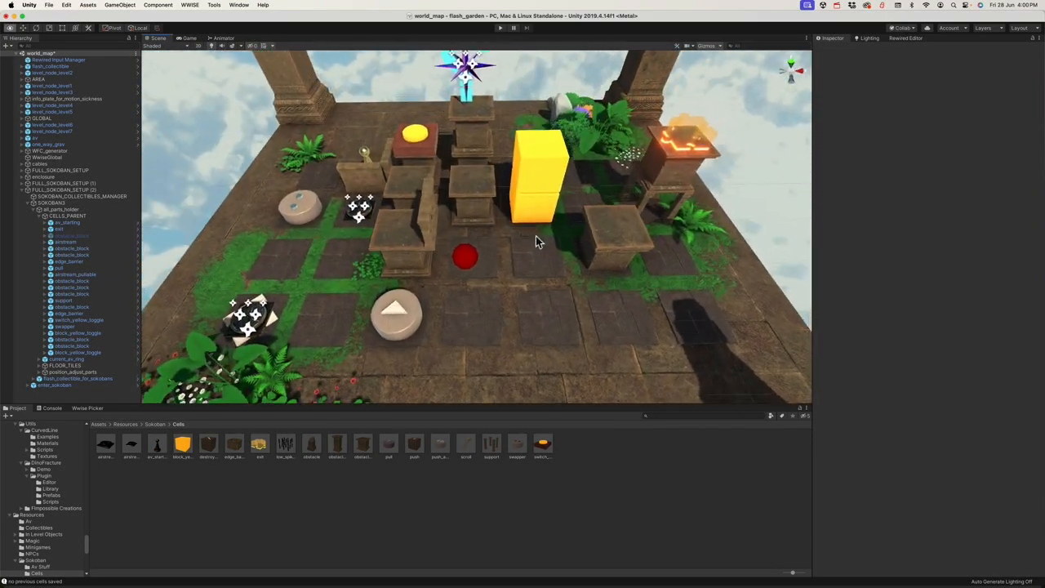
left_click(255, 322)
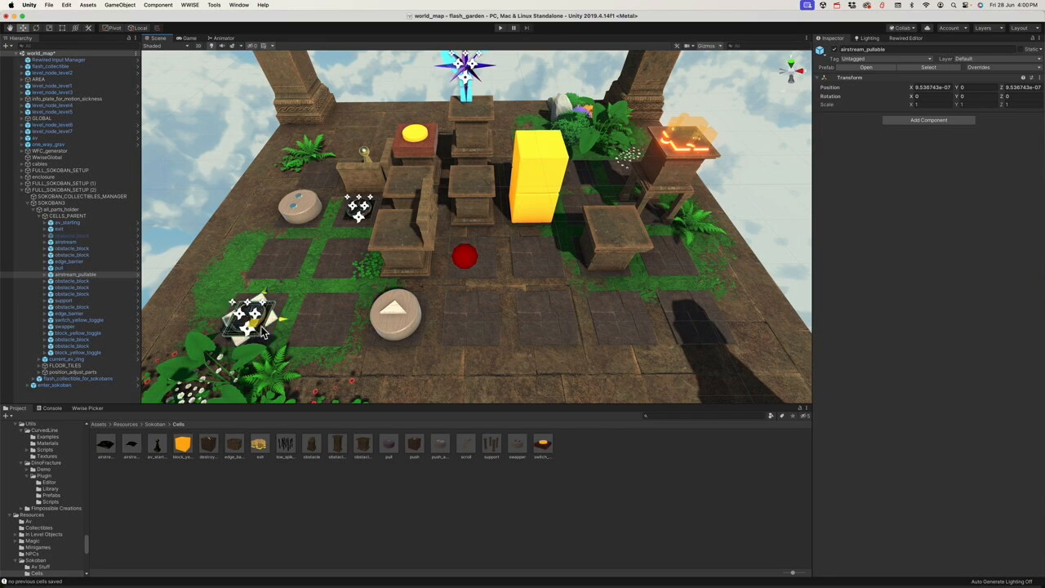
left_click_drag(255, 323, 482, 268)
Step: Move the starting piece to X about 0, Z about 1.2, and the swapper to the adjacent tile, X about 1.25, Z about 1.27
left_click_drag(568, 229, 372, 220, "alt")
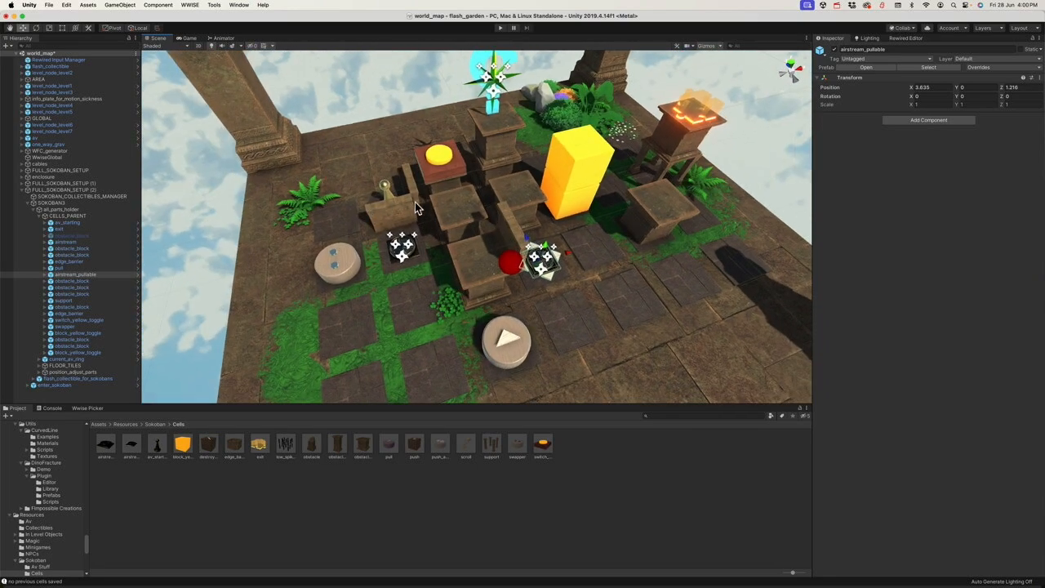
left_click(386, 195)
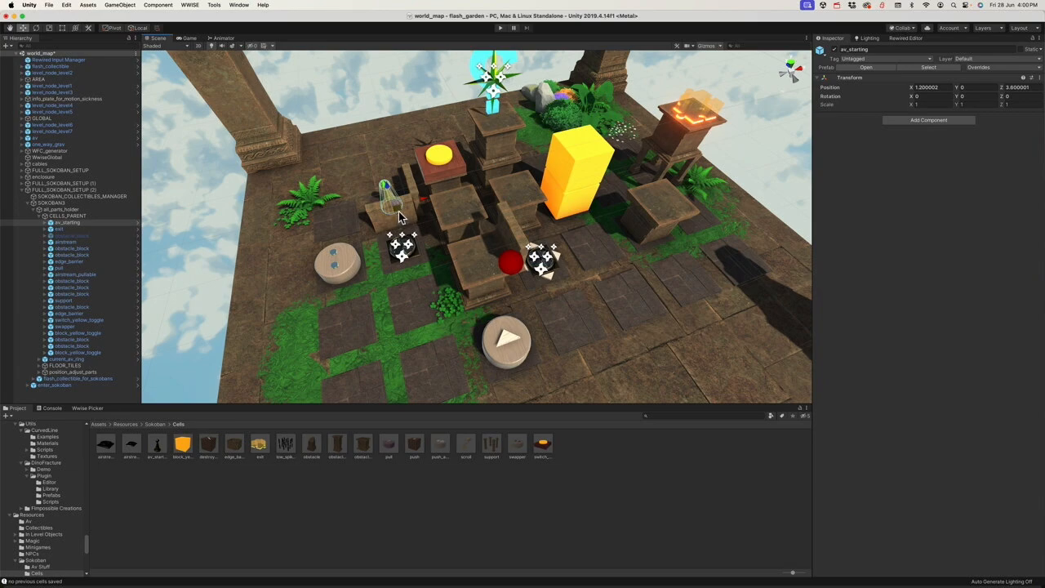
left_click_drag(385, 195, 357, 334)
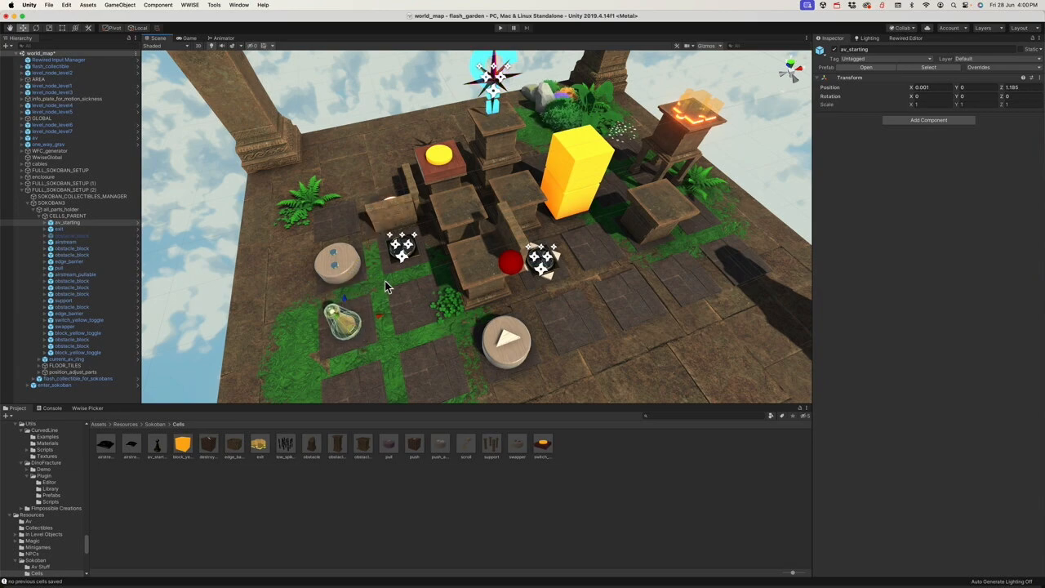
left_click(348, 282)
left_click_drag(347, 282, 420, 304)
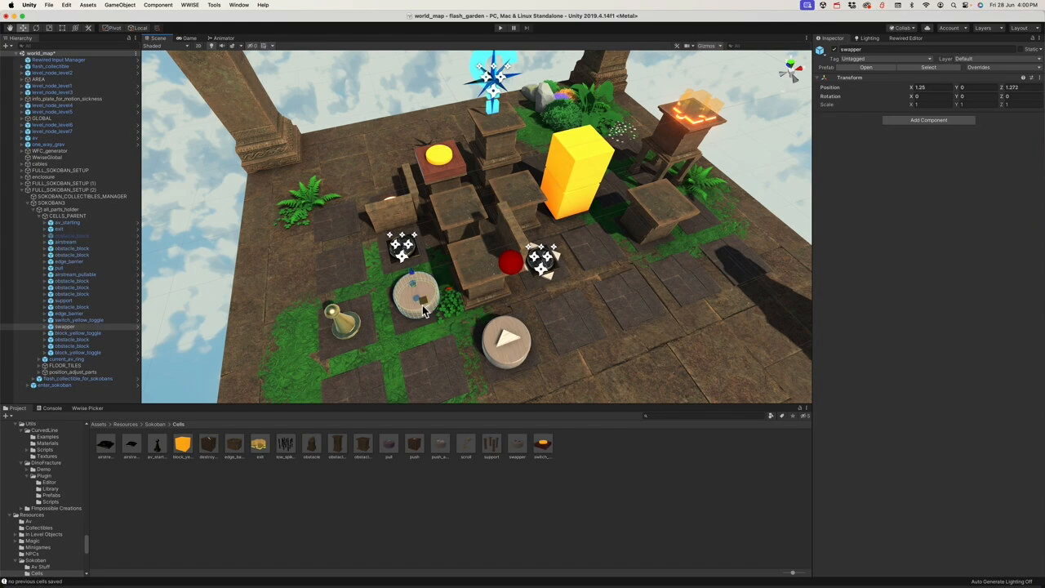
left_click(612, 476)
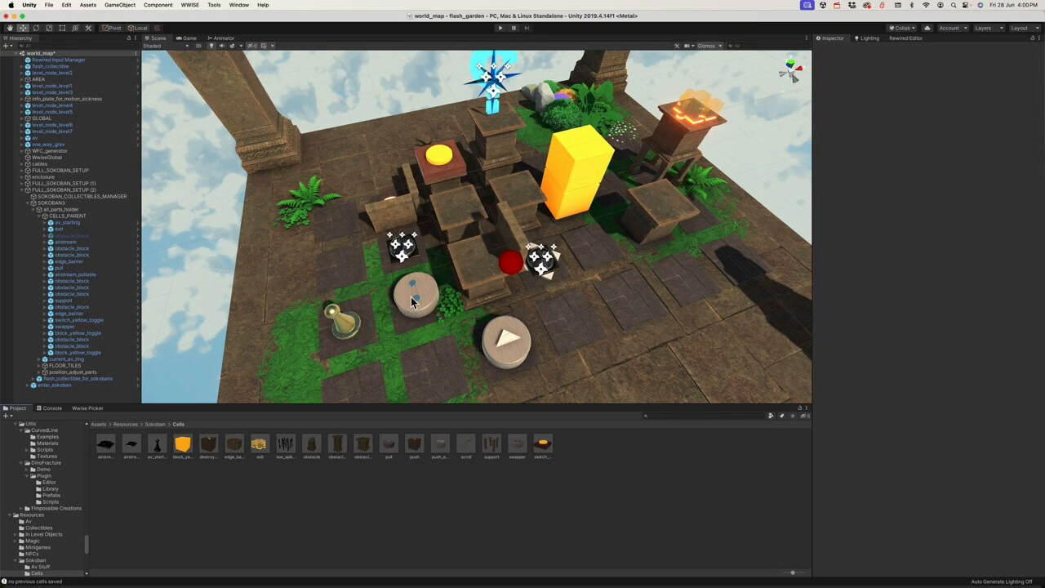
Step: Move the regular airstream from behind the swapper to the front row, X about 6, Z about 0.1
left_click_drag(433, 314, 387, 265, "alt")
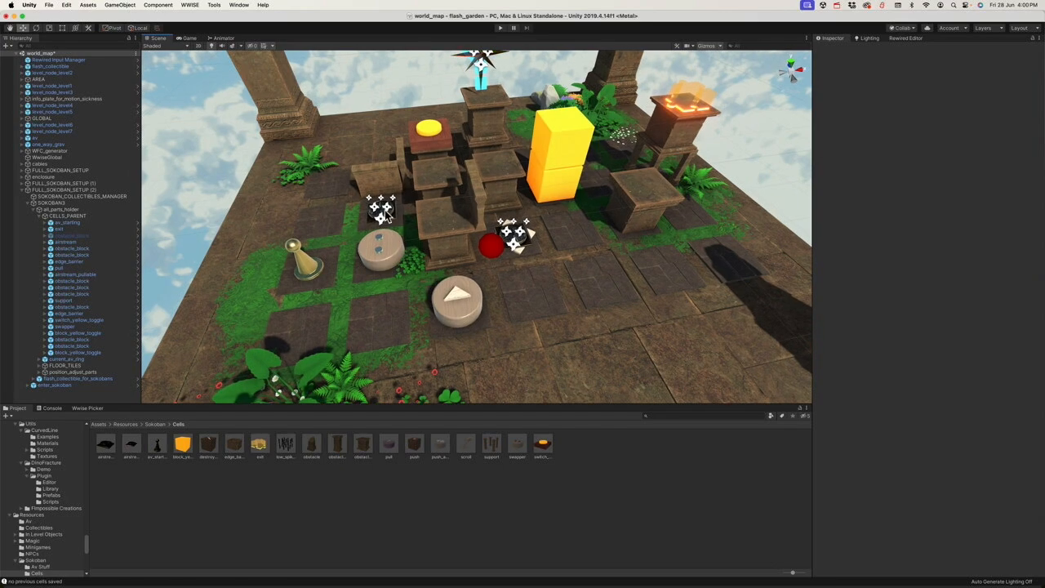
left_click(387, 214)
left_click_drag(564, 255, 522, 259, "alt")
left_click_drag(377, 227, 651, 304)
left_click_drag(615, 252, 565, 251, "alt")
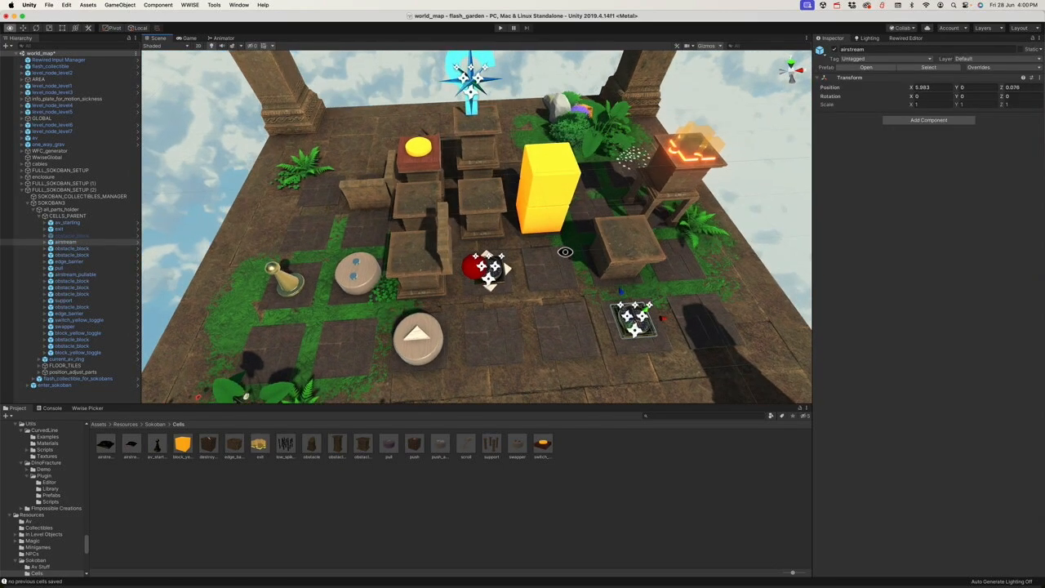
Step: Move the pull cell along the front row to the tile directly beside the airstream
left_click(416, 338)
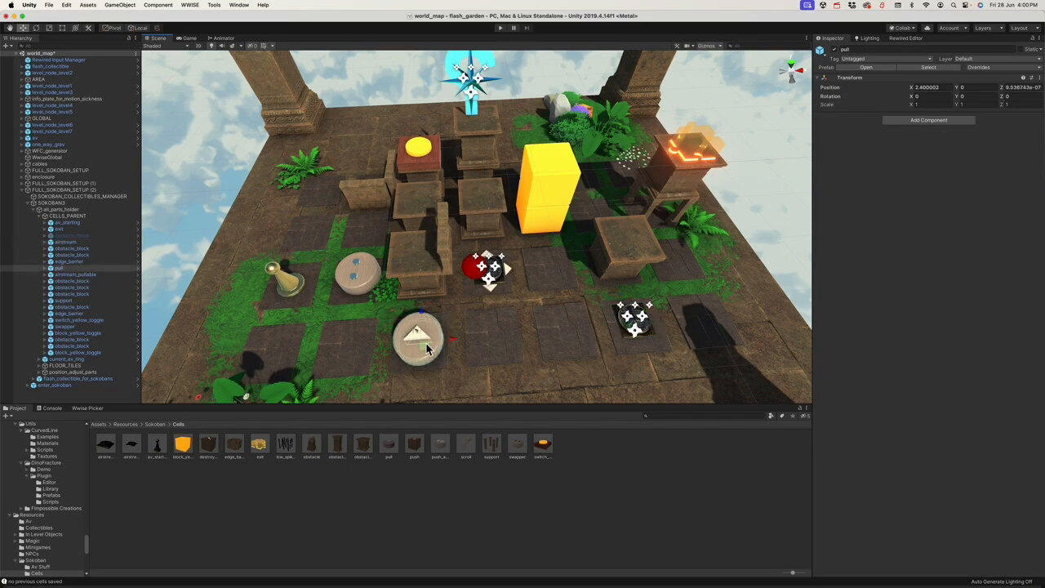
left_click(630, 504)
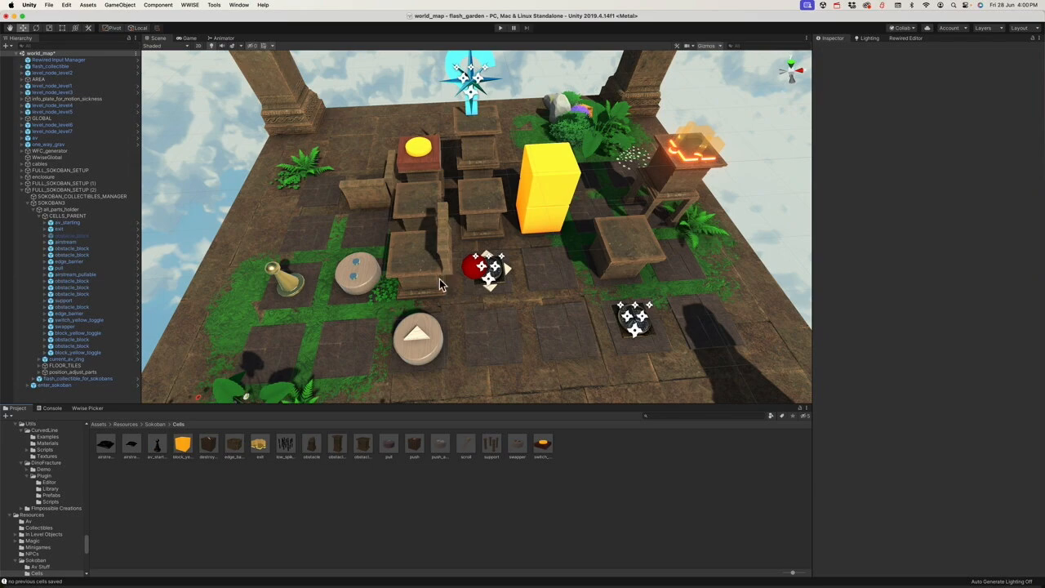
left_click_drag(440, 284, 353, 202, "alt")
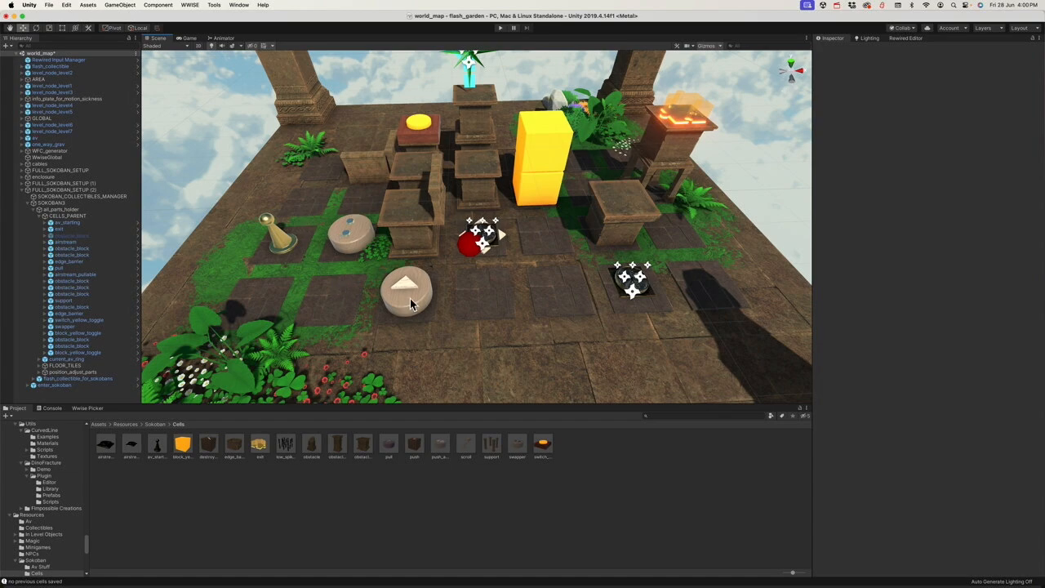
left_click_drag(367, 259, 383, 259, "alt")
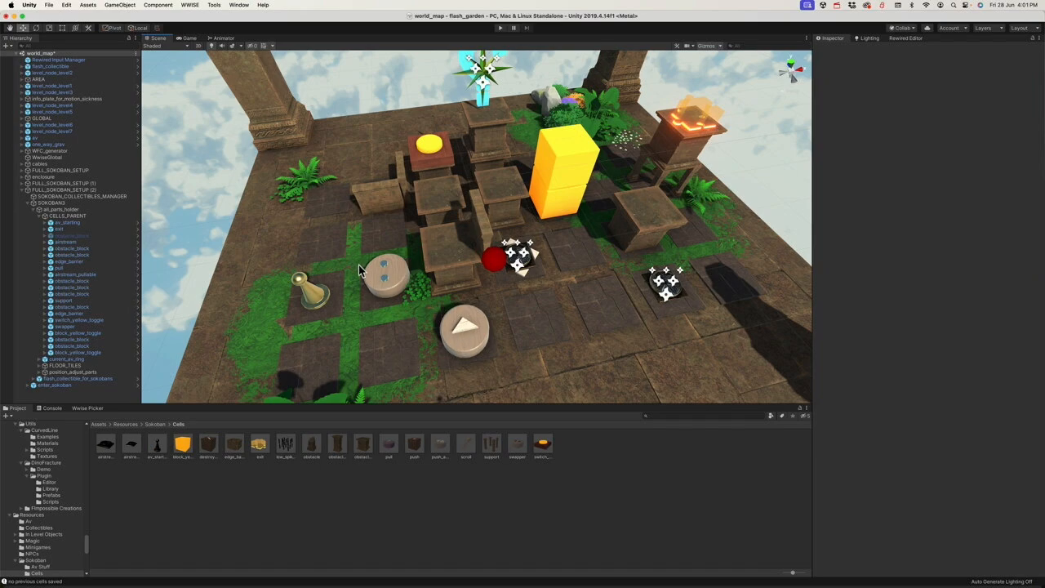
key("alt")
left_click_drag(542, 325, 503, 324, "alt")
left_click(392, 322)
left_click_drag(407, 324, 569, 278)
left_click(667, 476)
Step: Duplicate the obstacle block near the exit onto the tile behind it, X about 6, Z about 2.3, and rerun setup_grid
left_click(578, 249)
key("super+d")
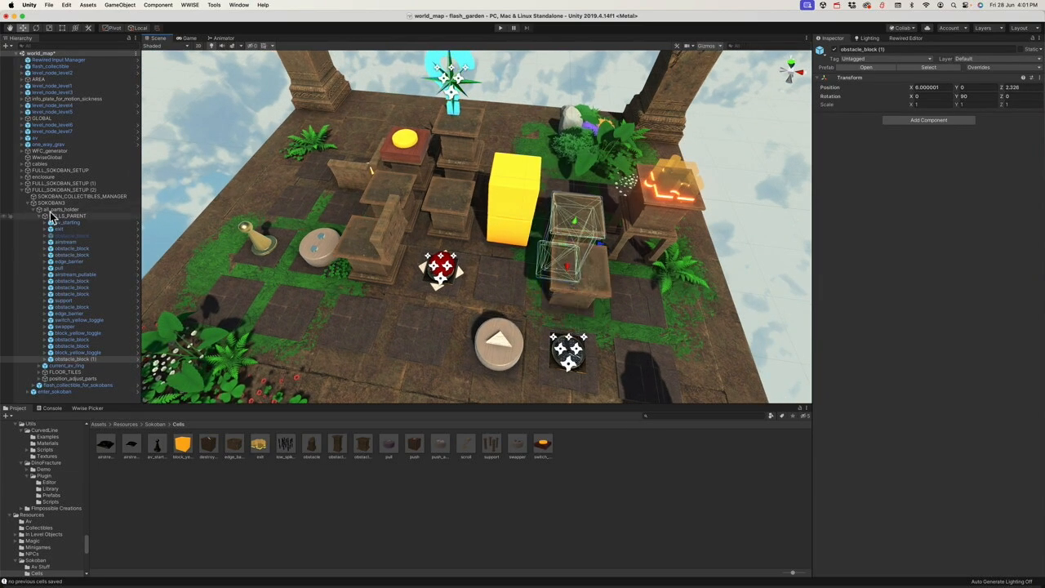
left_click(52, 204)
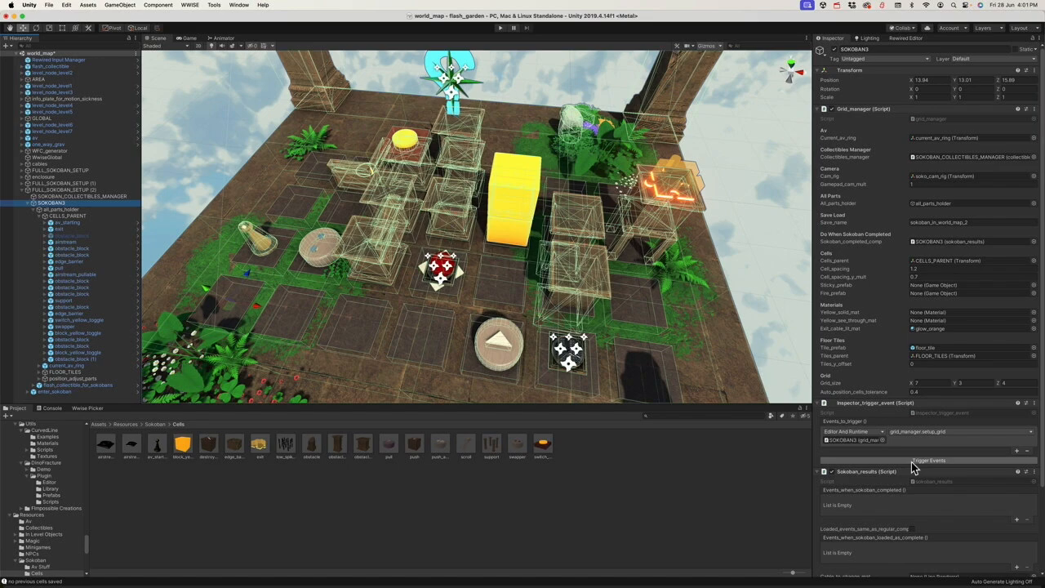
left_click(620, 506)
left_click_drag(475, 359, 505, 360, "alt")
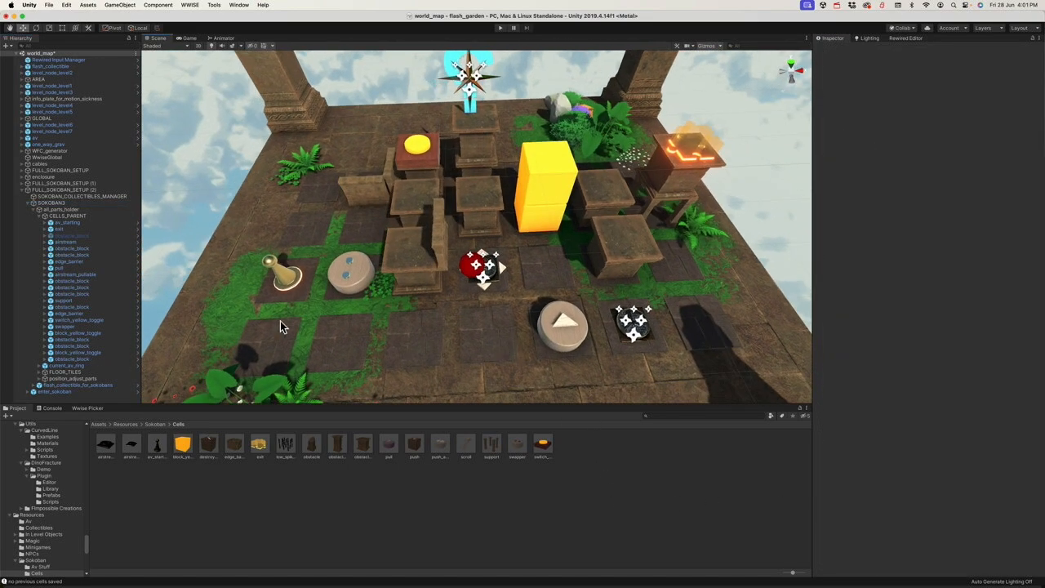
Step: Place the swapper on top of the obstacle block in front of the yellow switch, Y about 0.75, and rerun setup_grid
left_click_drag(391, 247, 417, 230, "alt")
left_click(361, 313)
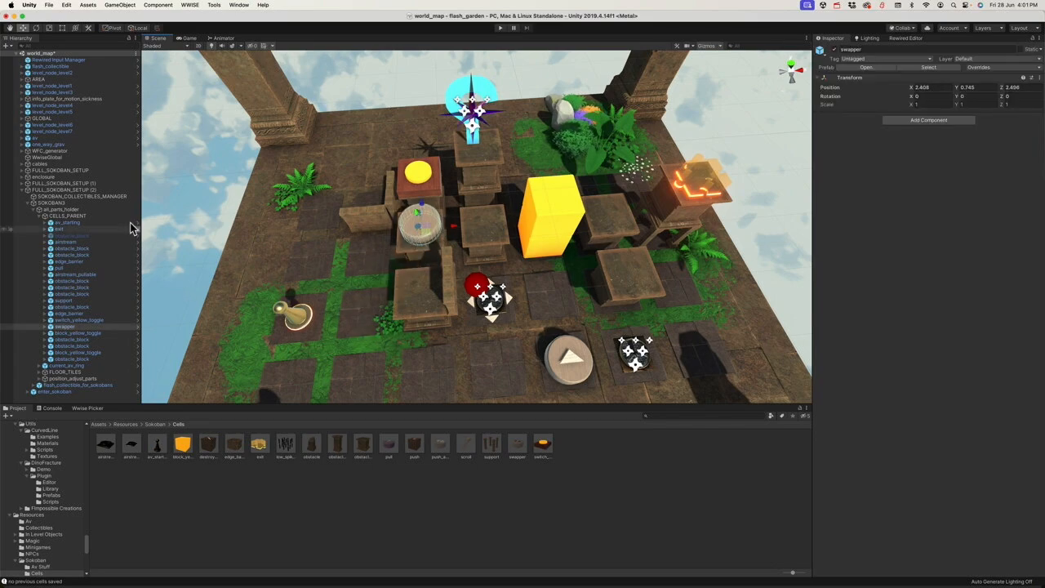
left_click(80, 203)
left_click(945, 461)
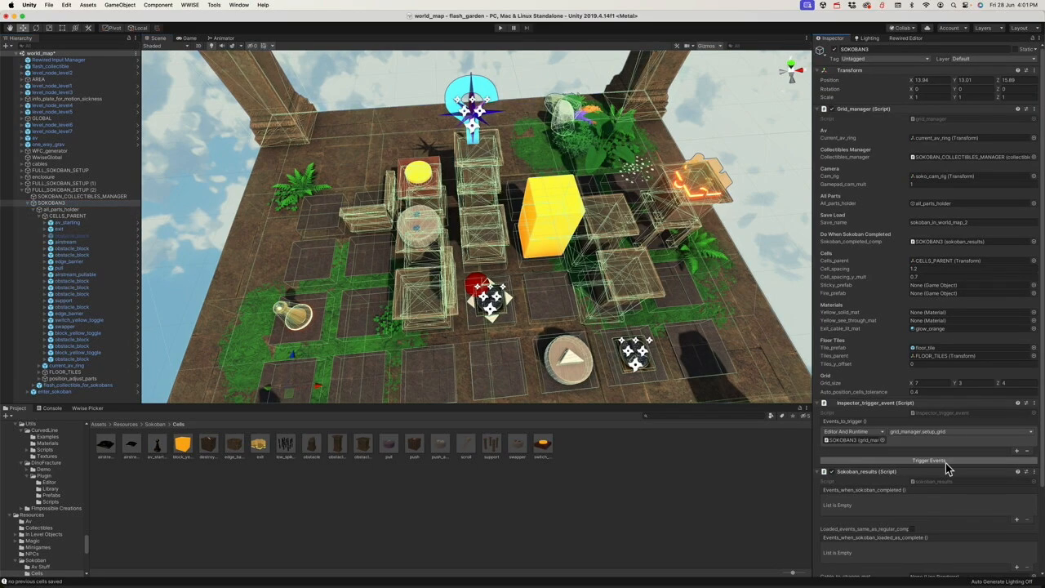
left_click(665, 472)
Step: Move both stacked yellow toggle blocks one tile back to the rear row, Z about 3.6
mouse_move(430, 241)
left_mouse_down("alt")
mouse_move(499, 191)
mouse_move(509, 203)
mouse_move(432, 214)
mouse_move(443, 237)
left_mouse_up("alt")
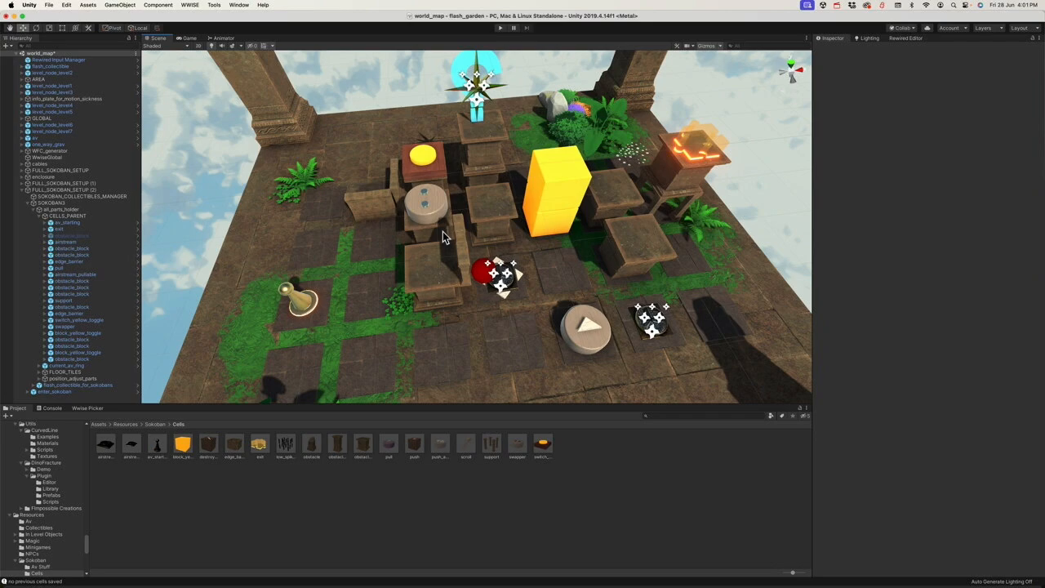
mouse_move(443, 237)
left_mouse_down("alt")
mouse_move(449, 217)
mouse_move(428, 222)
mouse_move(438, 251)
left_mouse_up("alt")
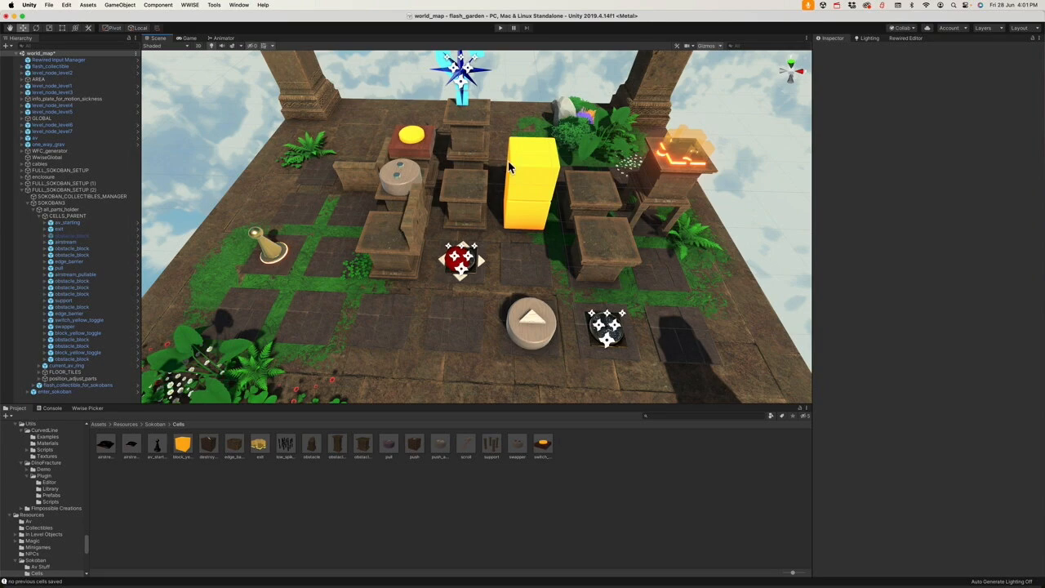
left_click_drag(527, 170, 499, 195, "alt")
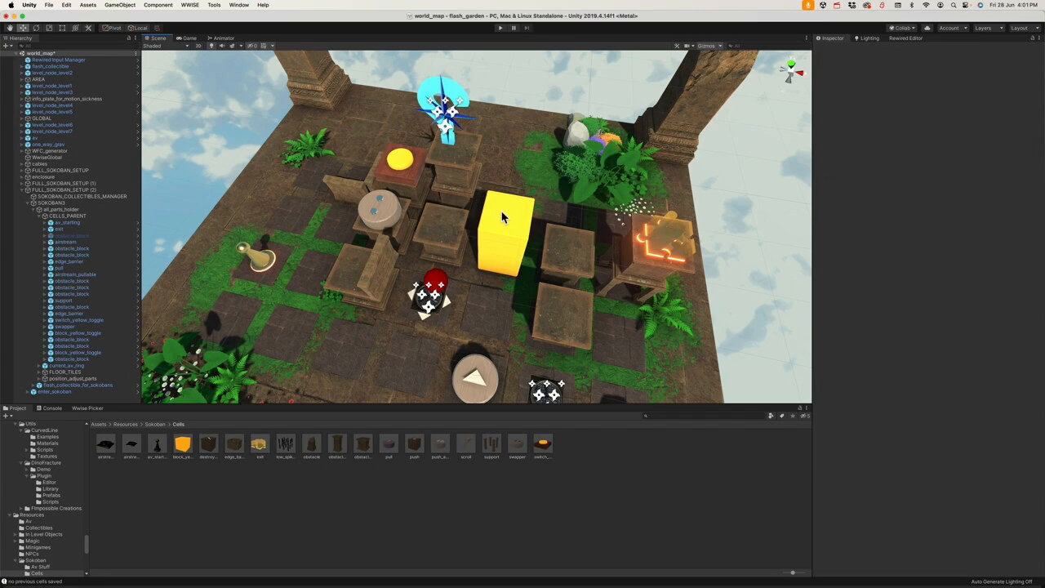
left_click(502, 218)
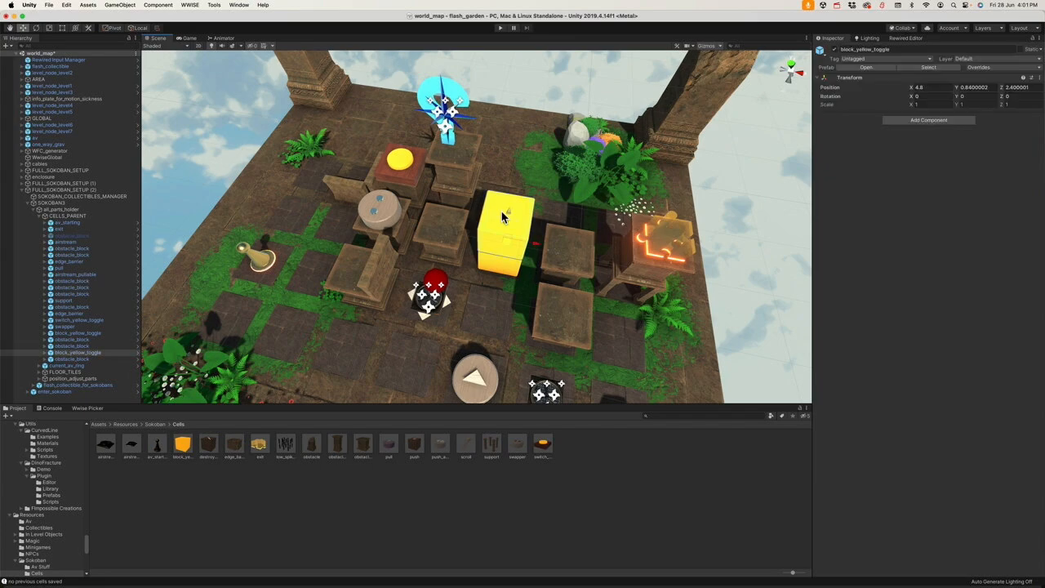
left_click(501, 270, "shift")
left_click_drag(539, 270, 510, 204, "alt")
mouse_move(495, 290)
left_mouse_down("alt")
mouse_move(545, 261)
mouse_move(497, 294)
left_mouse_up("alt")
left_click(640, 497)
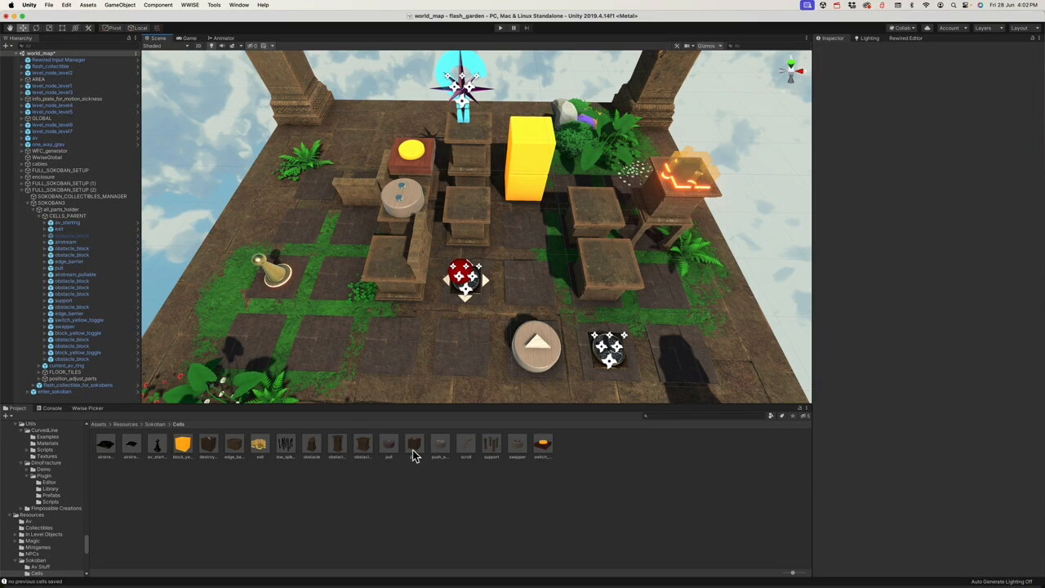
Step: Duplicate the lower yellow toggle block and place the copy on the tile in front of the stack, Z about 2.4
left_click(521, 198)
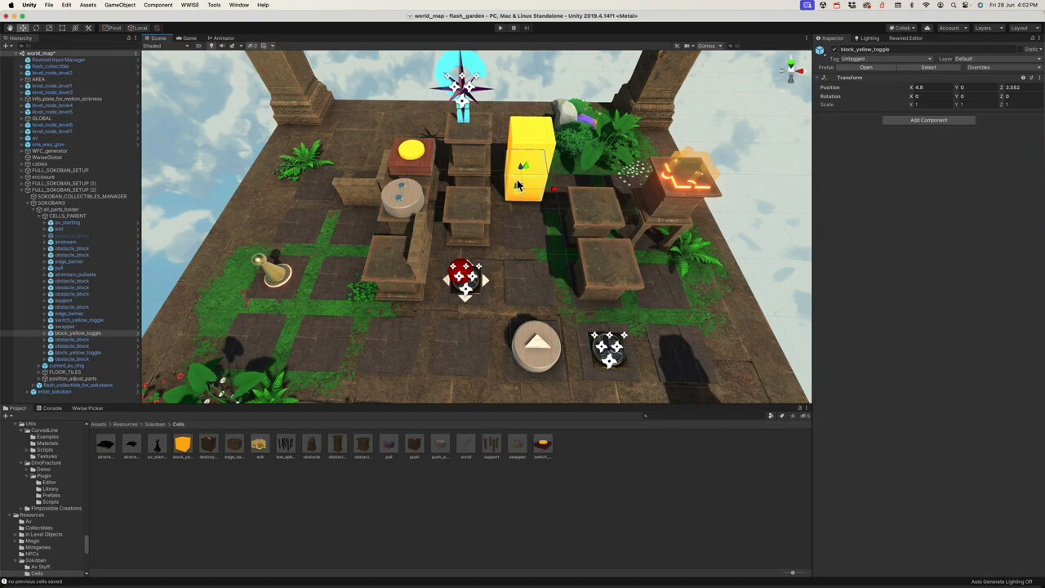
key("super+d")
left_click_drag(517, 175, 515, 213)
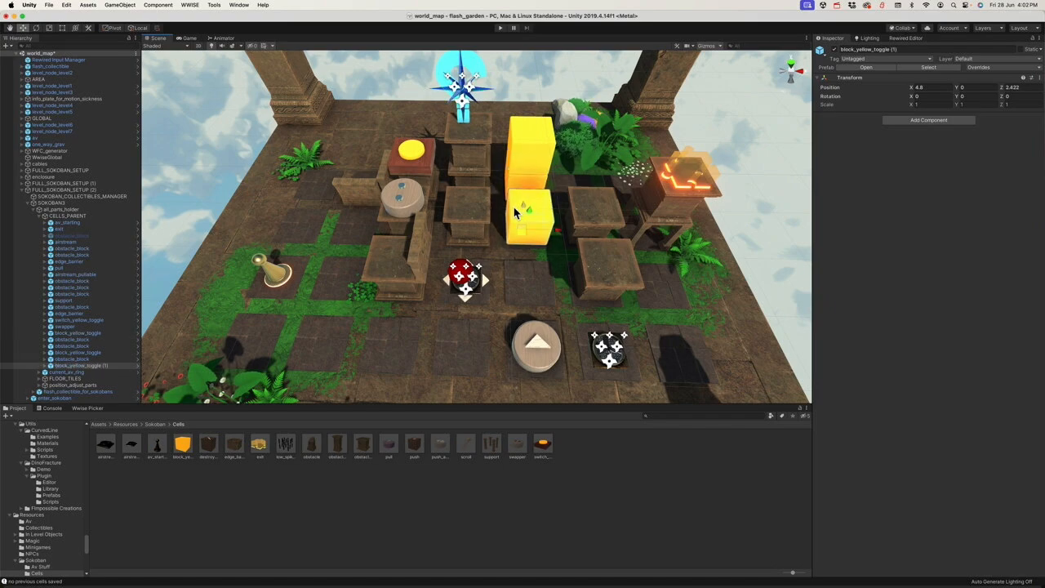
left_click(650, 508)
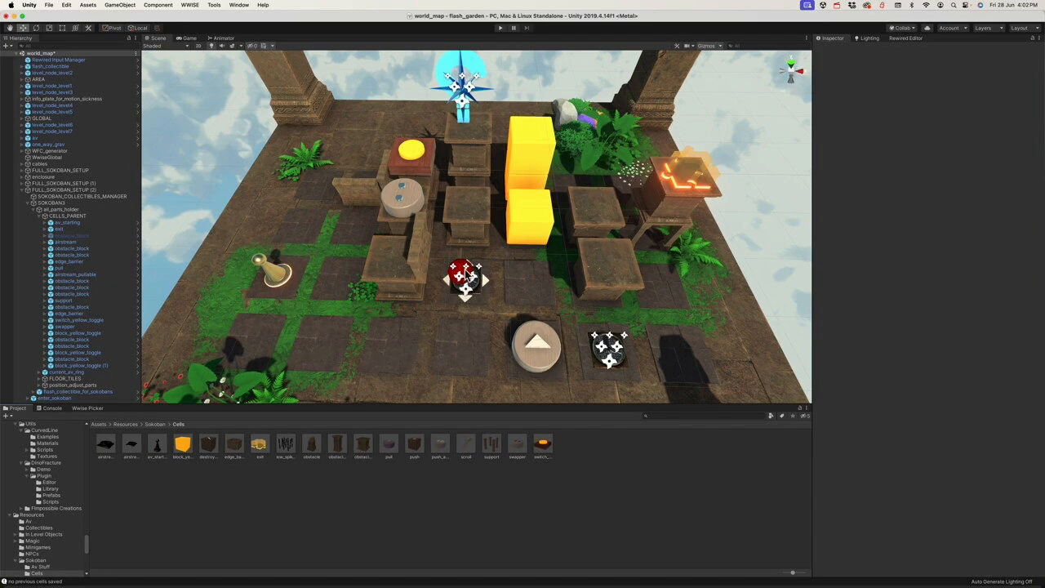
Step: Delete the pullable airstream on the red sphere's tile
left_click(468, 282)
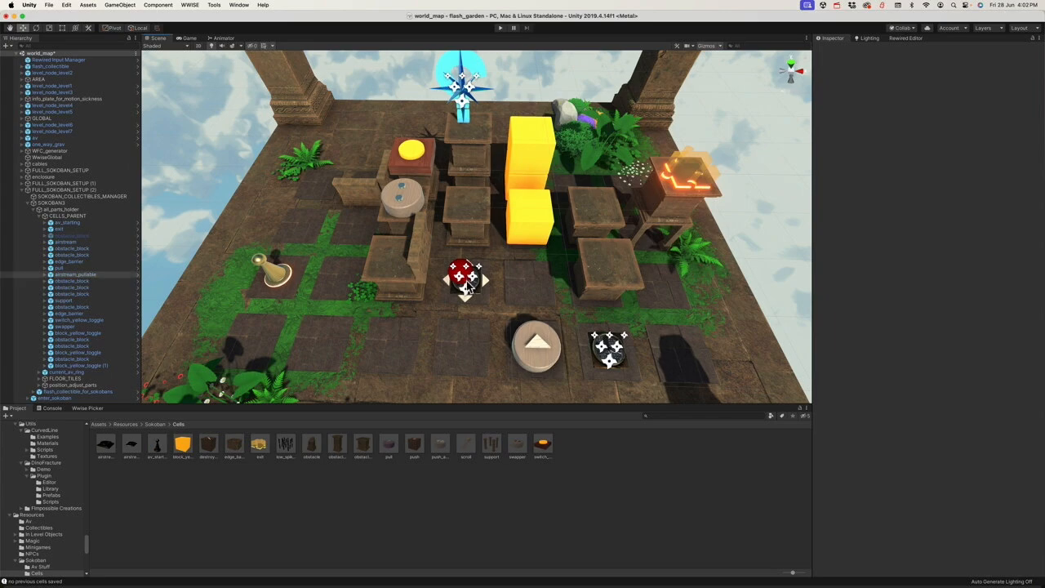
key("super+BackSpace")
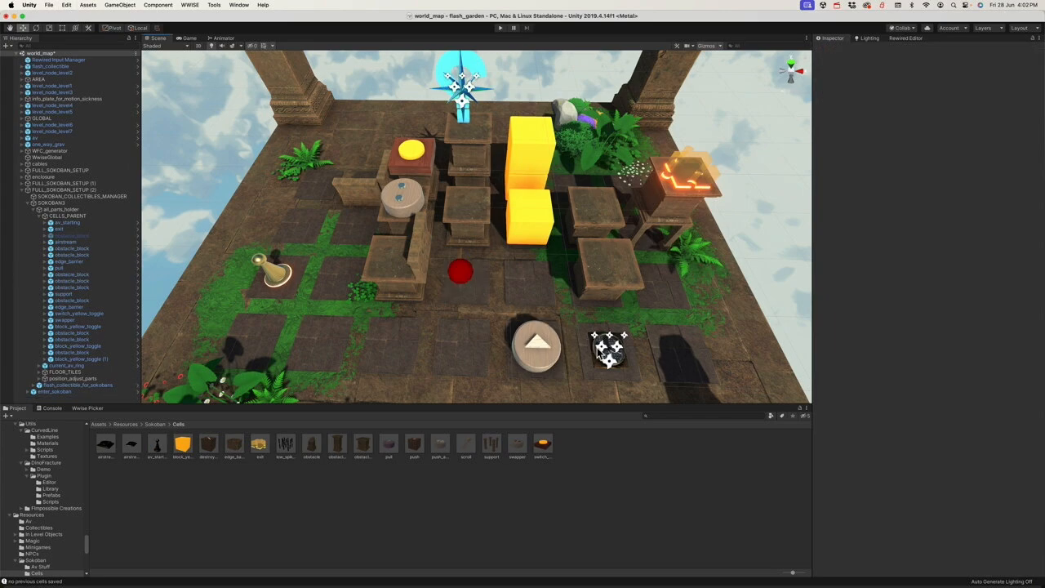
key("super+z")
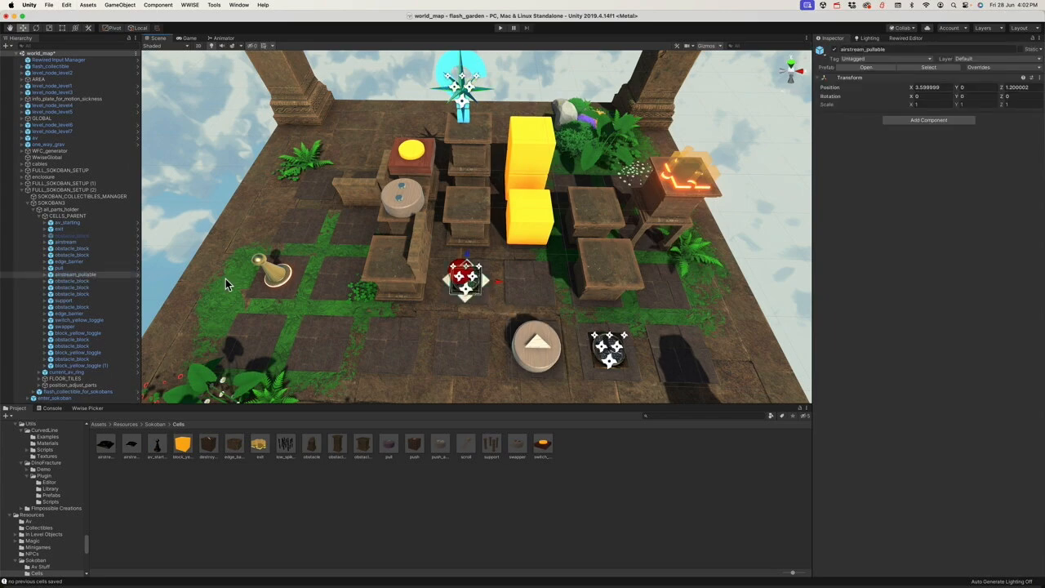
key("super+BackSpace")
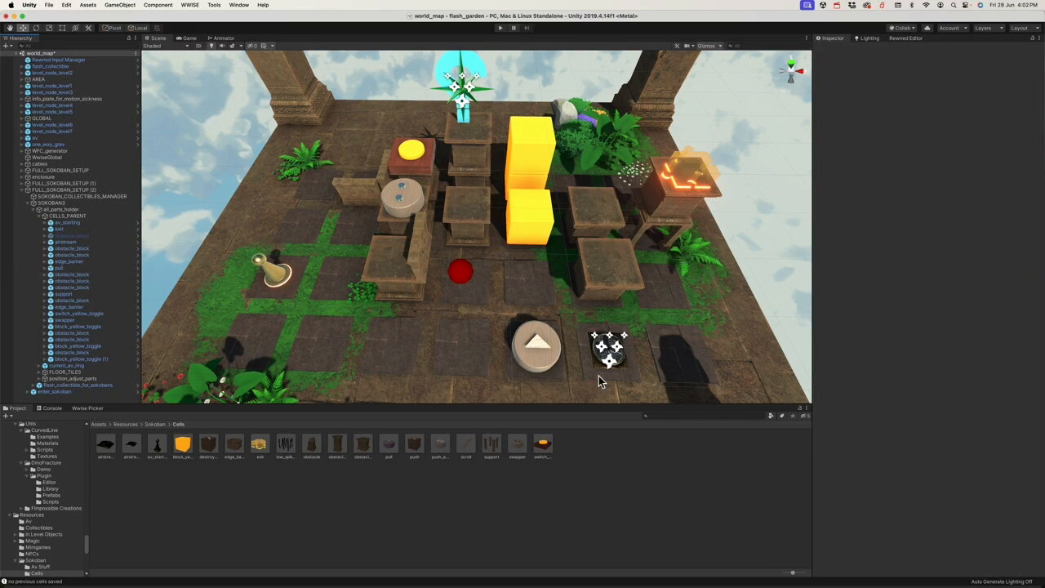
Step: Duplicate the airstream beside the pull cell and place the copy on the red sphere's tile, X about 3.6, Z about 1.2
left_click(614, 352)
key("super+d")
left_click_drag(614, 353, 467, 292)
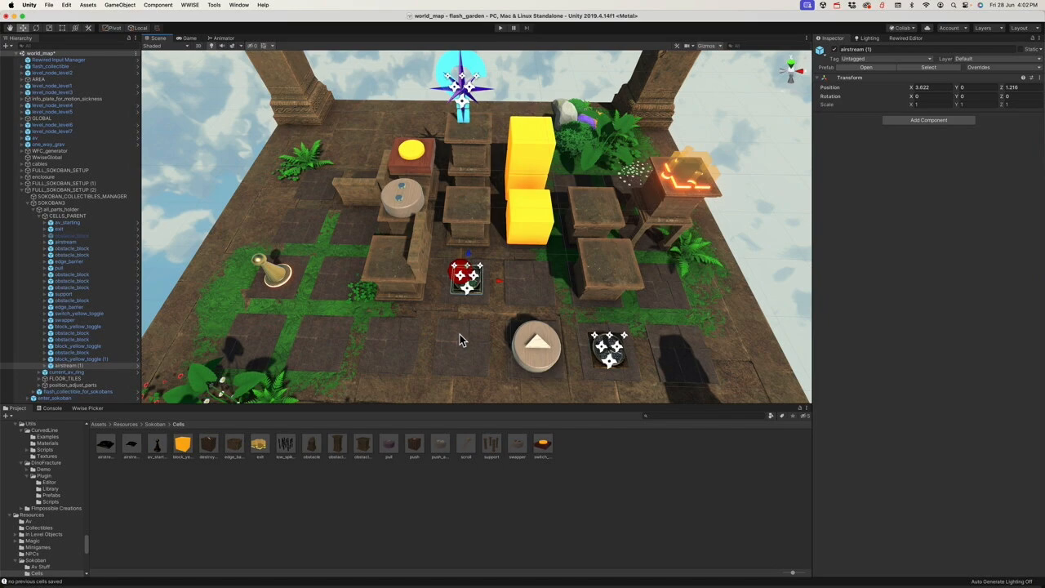
left_click_drag(478, 279, 329, 288, "alt")
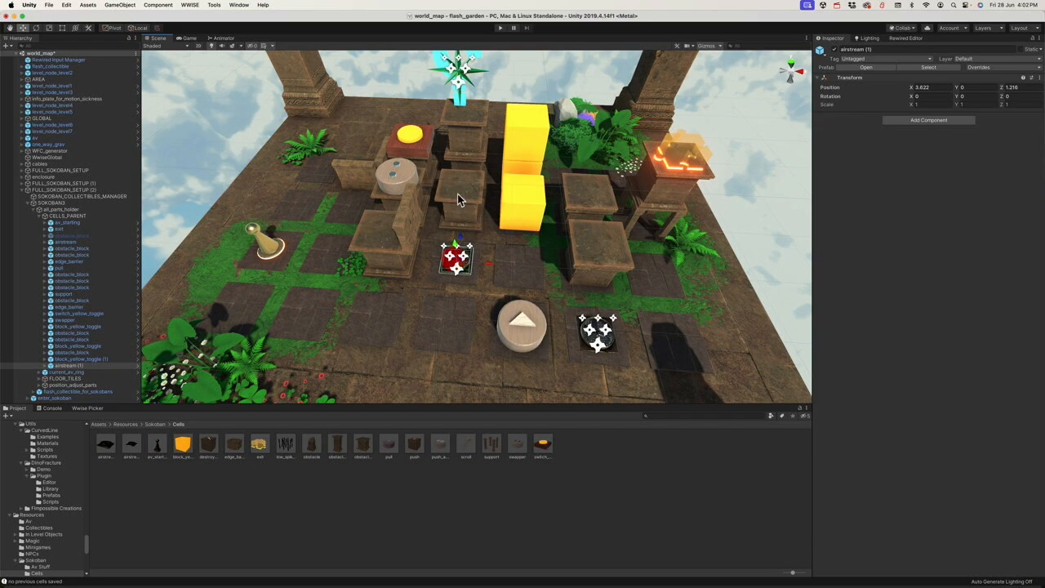
left_click_drag(457, 193, 418, 206, "alt")
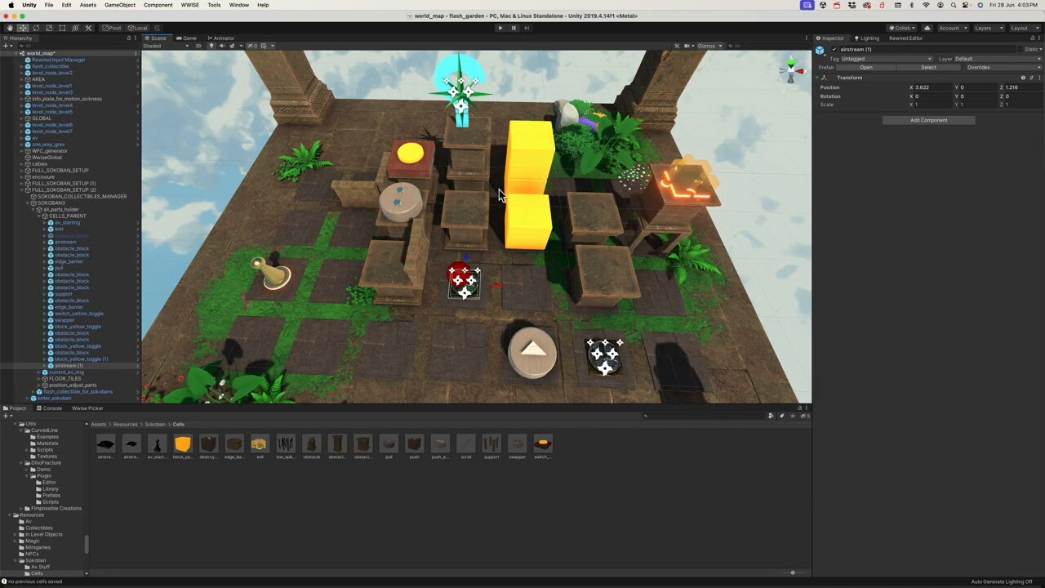
Step: Duplicate an obstacle block onto the tile behind the exit, X about 7.4, Z about 3.8, and put an airstream_pullable prefab on top of it
left_click_drag(629, 219, 563, 254, "alt")
left_click(562, 255)
key("super+d")
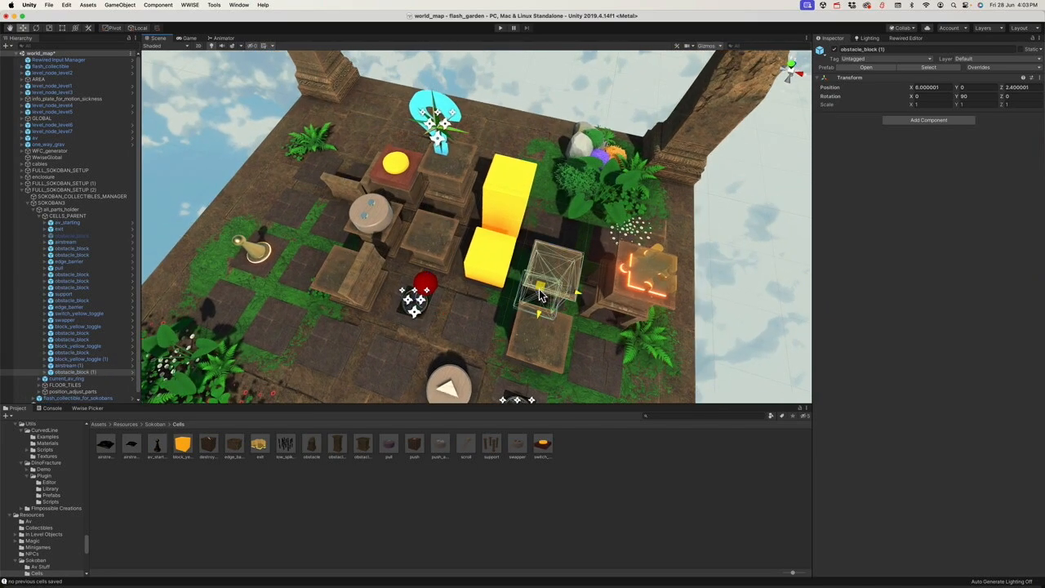
left_click_drag(538, 290, 590, 260)
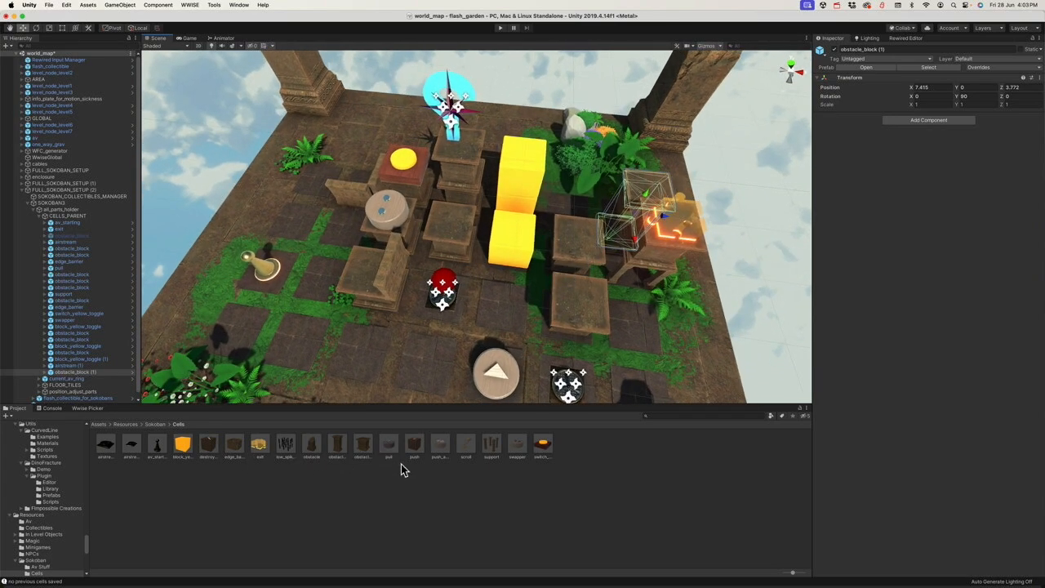
left_click(130, 449)
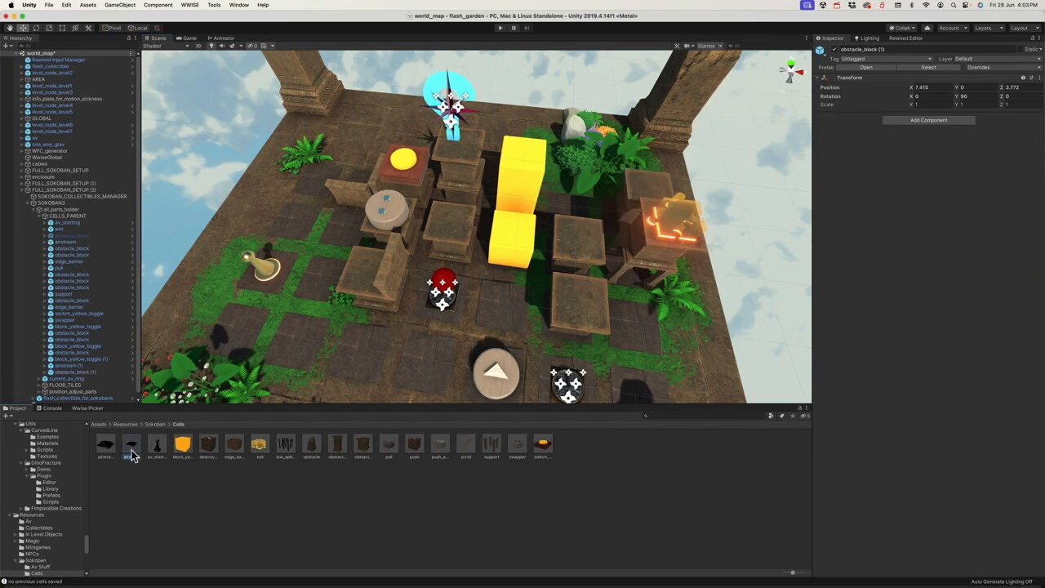
left_click_drag(130, 453, 410, 210)
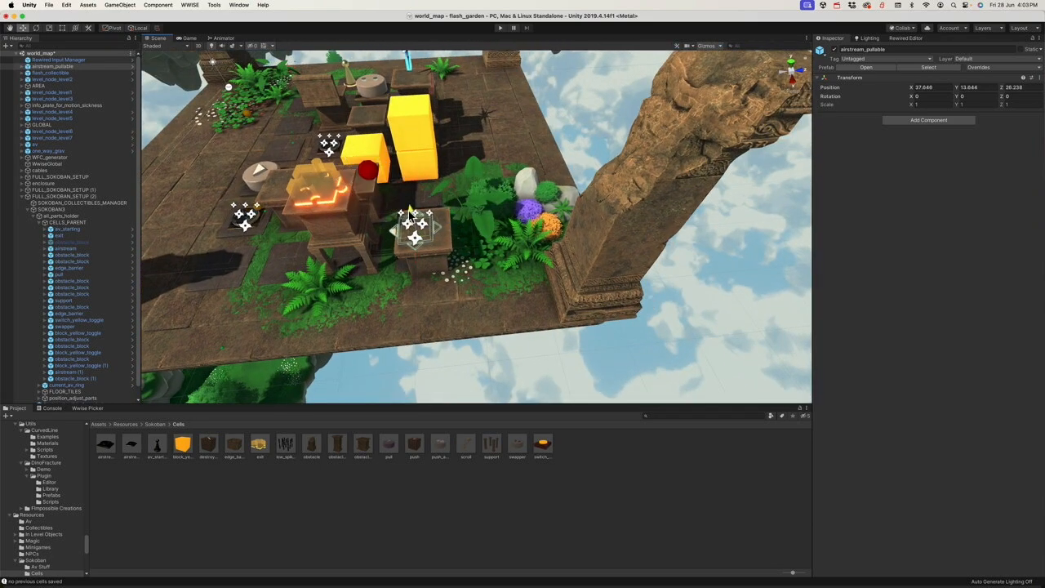
Step: Shift the new obstacle block under the pullable airstream to X about 7.2, Z about 3.5, and rerun setup_grid
left_click(431, 269)
left_click_drag(431, 271, 414, 260)
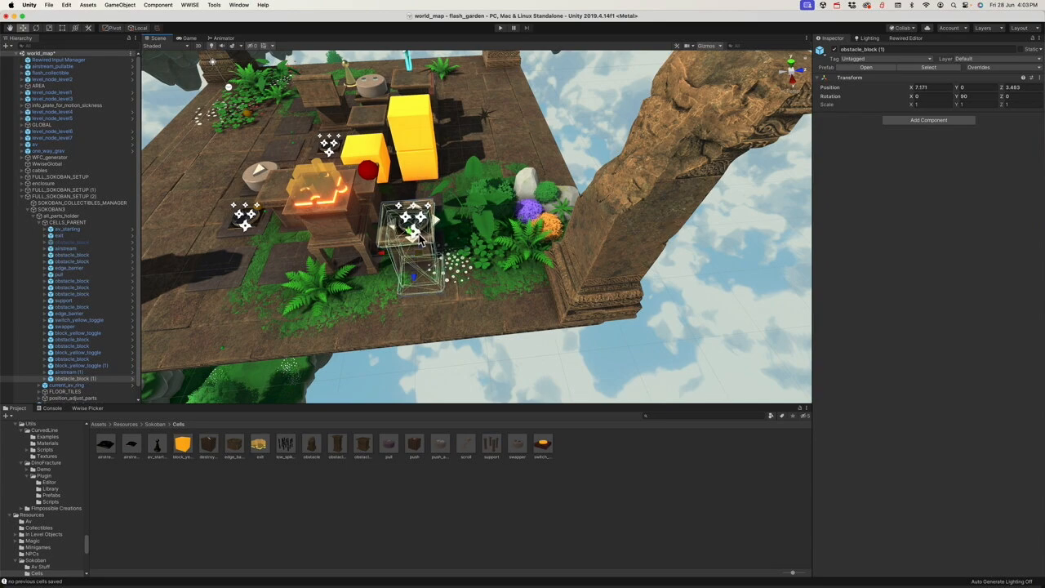
left_click(63, 197)
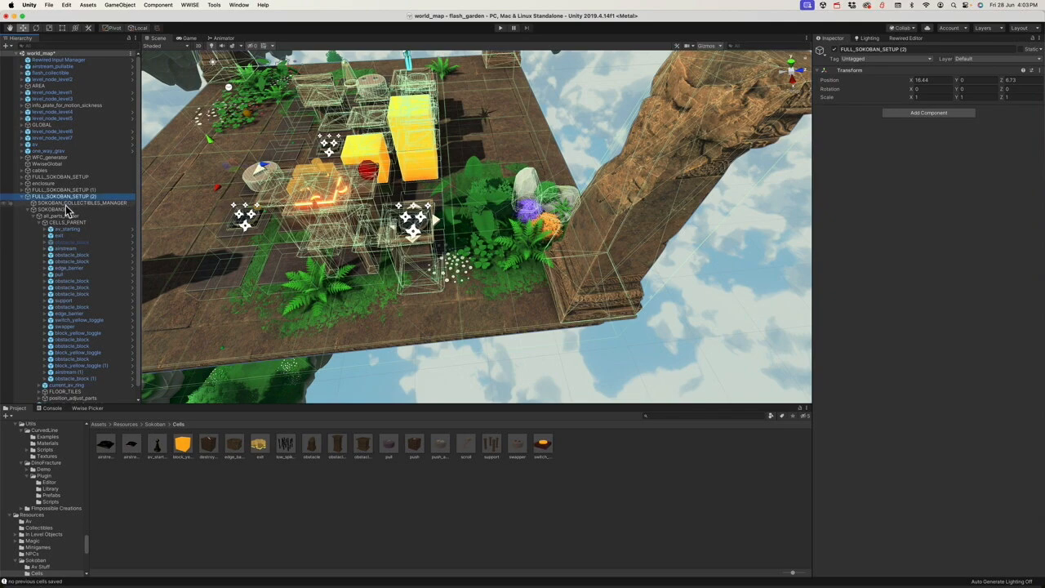
left_click(63, 209)
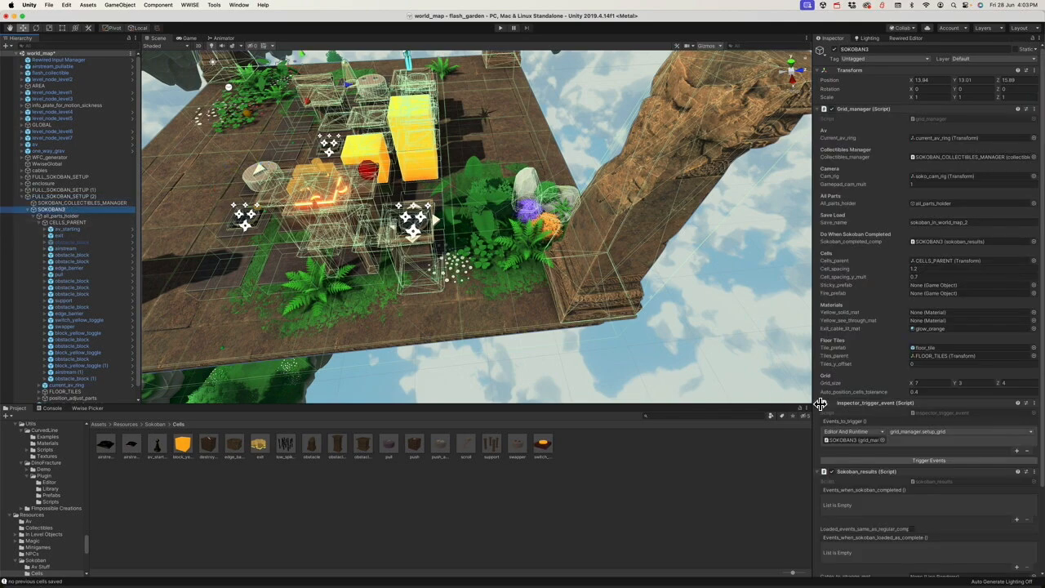
left_click(919, 461)
left_click(598, 454)
Step: Lower the pullable airstream onto the obstacle block behind the exit, Y about 13.8, and rerun setup_grid
left_click_drag(409, 280, 296, 163, "alt")
scroll(585, 243, "up", 6, "alt")
left_click(330, 202)
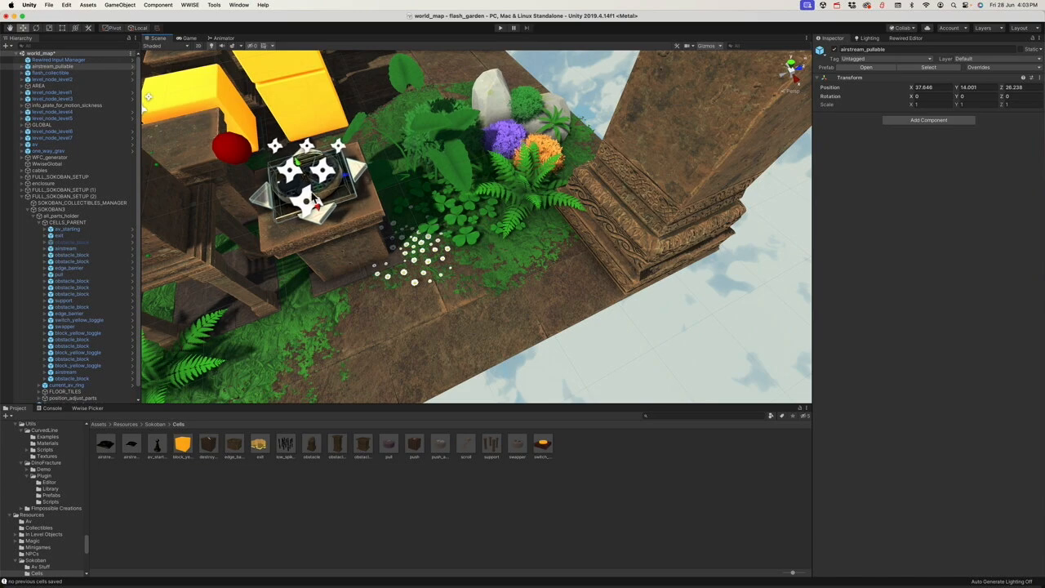
left_click(87, 210)
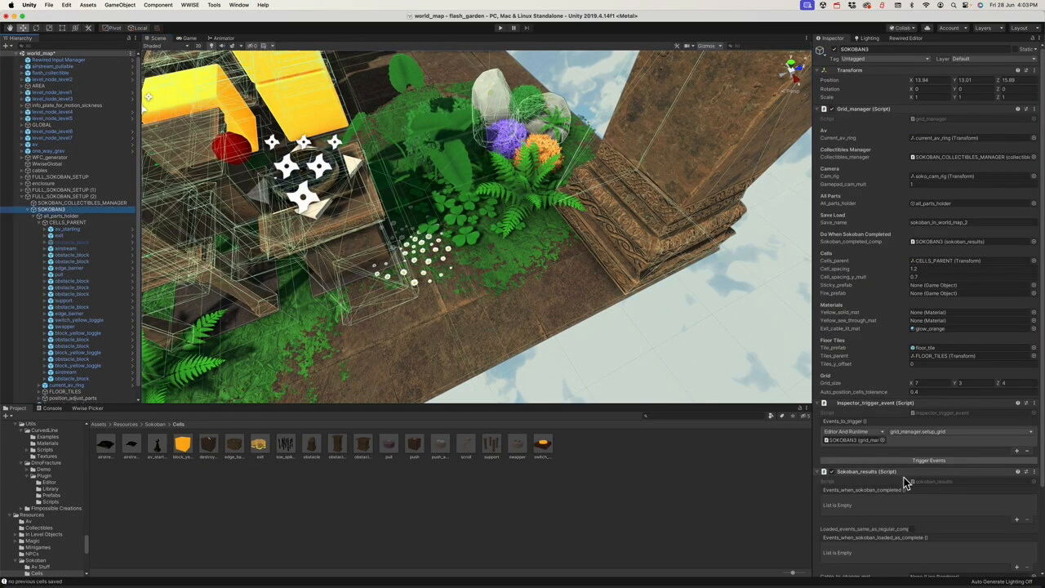
left_click(933, 461)
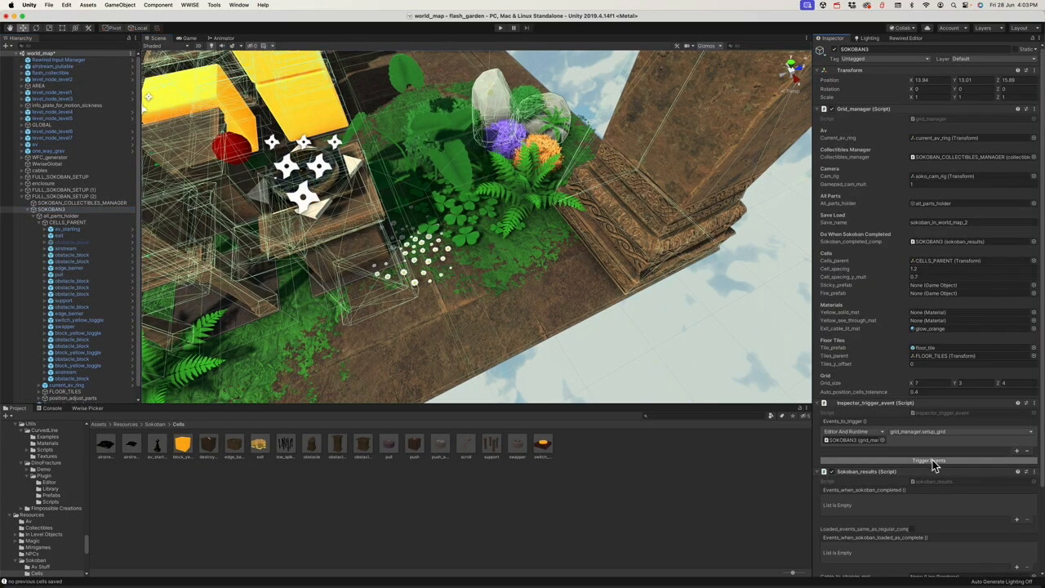
left_click(301, 167)
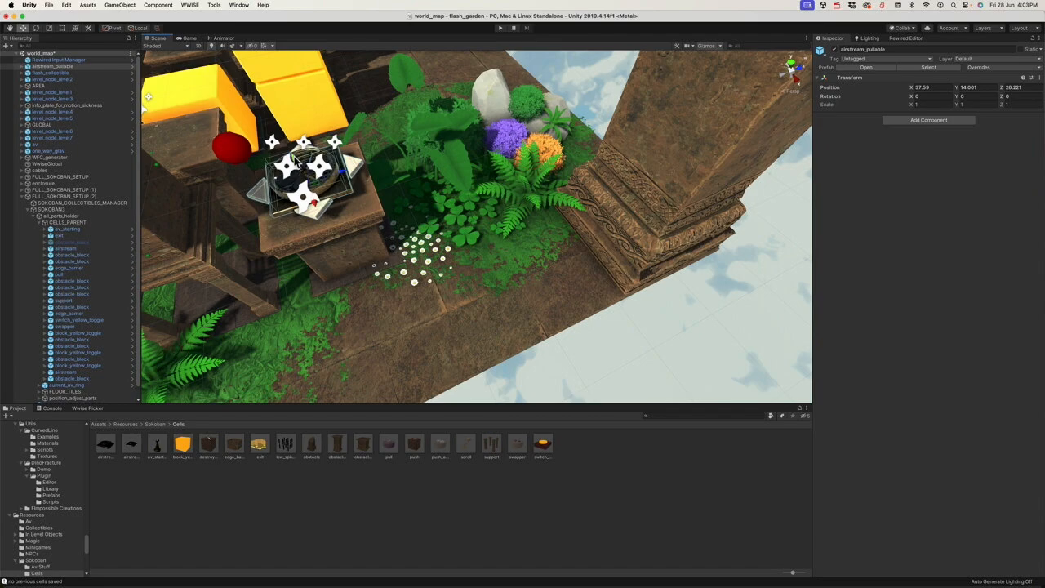
left_click_drag(301, 168, 313, 181)
left_click(59, 209)
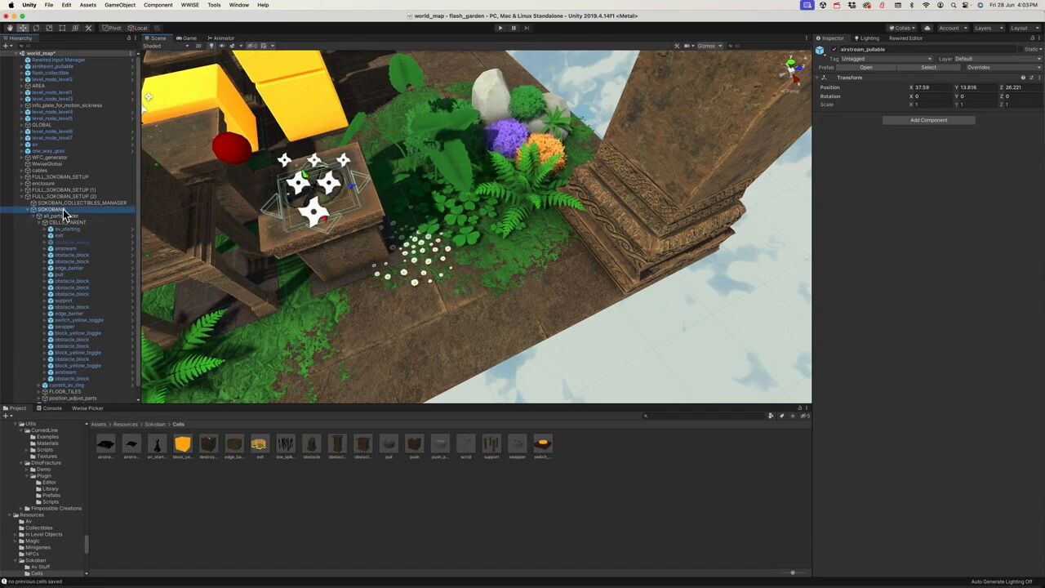
left_click(927, 462)
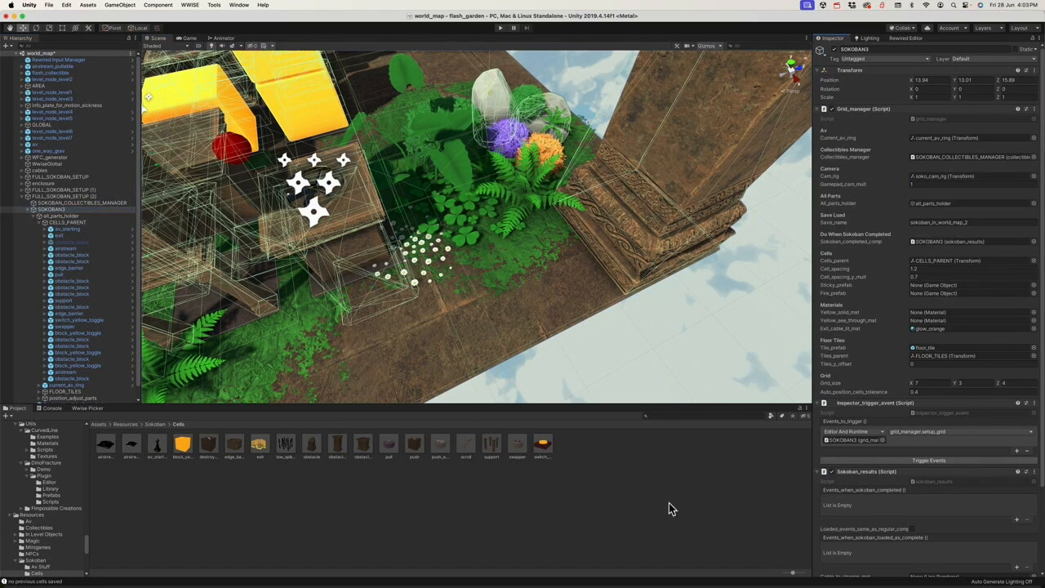
Step: Make airstream_pullable a child of CELLS_PARENT and rerun setup_grid on SOKOBAN3
left_click(65, 66)
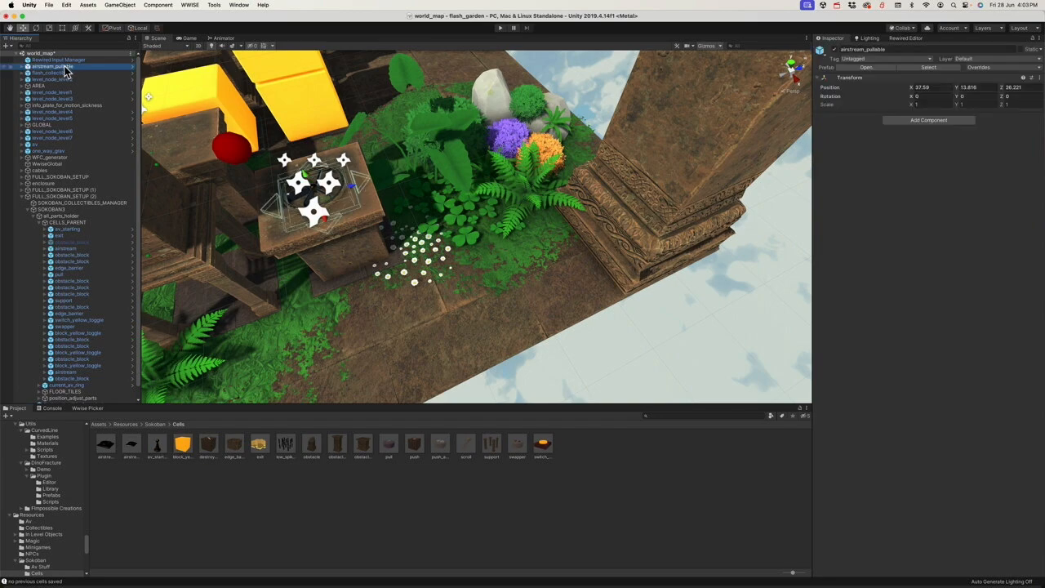
left_click_drag(65, 66, 73, 222)
left_click(63, 204)
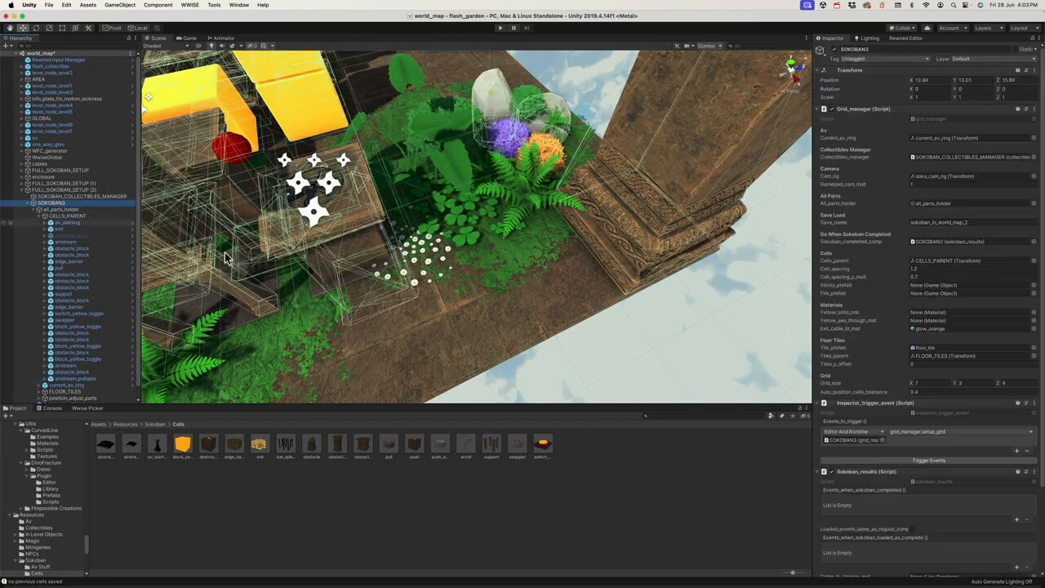
left_click(933, 461)
left_click(702, 457)
Step: Move the upper stacked yellow toggle block down to the neighbouring rear tile, X about 5.9, Y about 0, Z about 3.6, and rerun setup_grid
scroll(446, 289, "down", 5)
left_click_drag(446, 289, 616, 277, "alt")
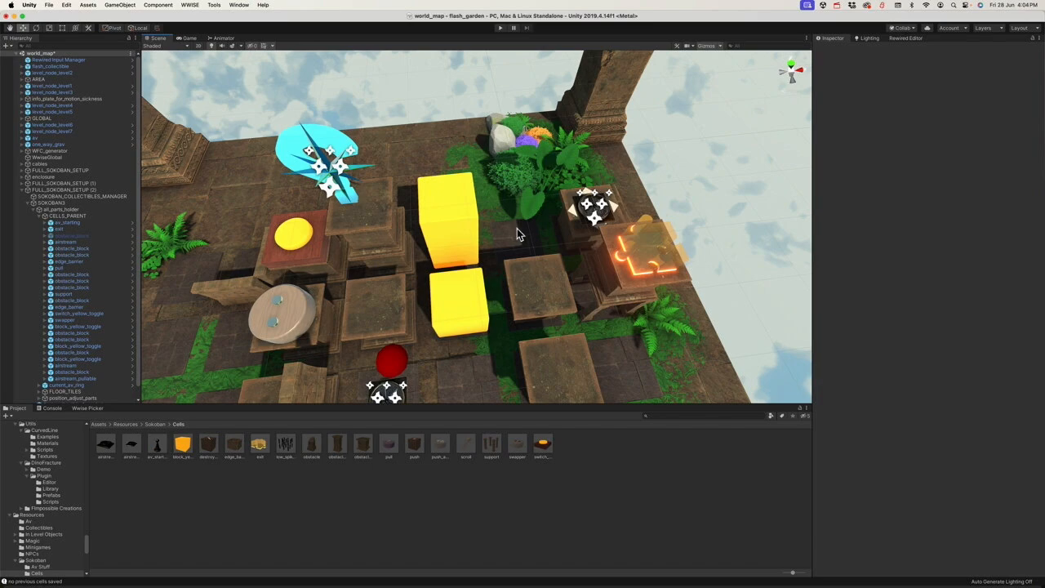
left_click(460, 229)
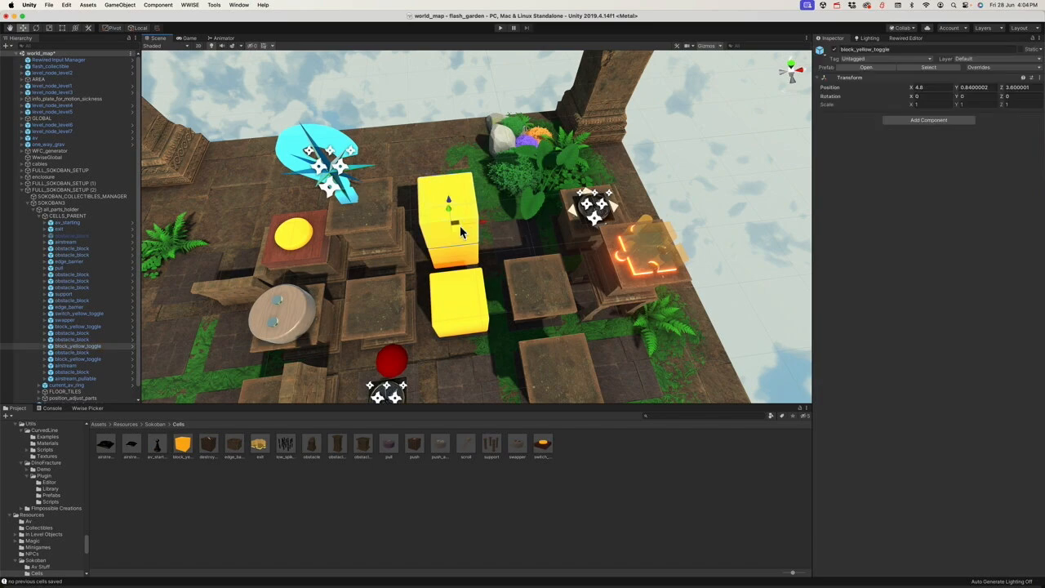
left_click_drag(455, 228, 514, 244)
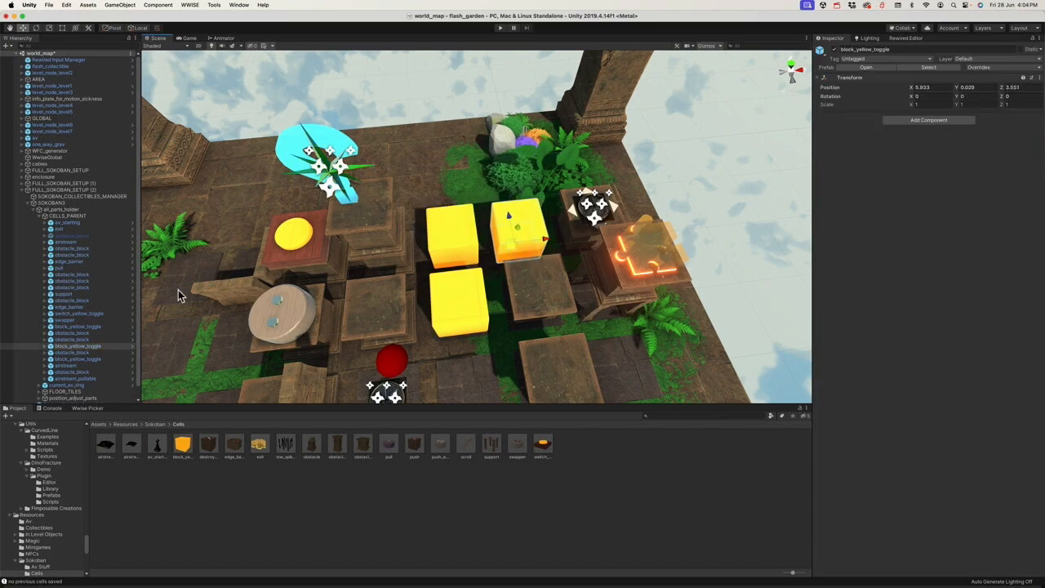
left_click(58, 203)
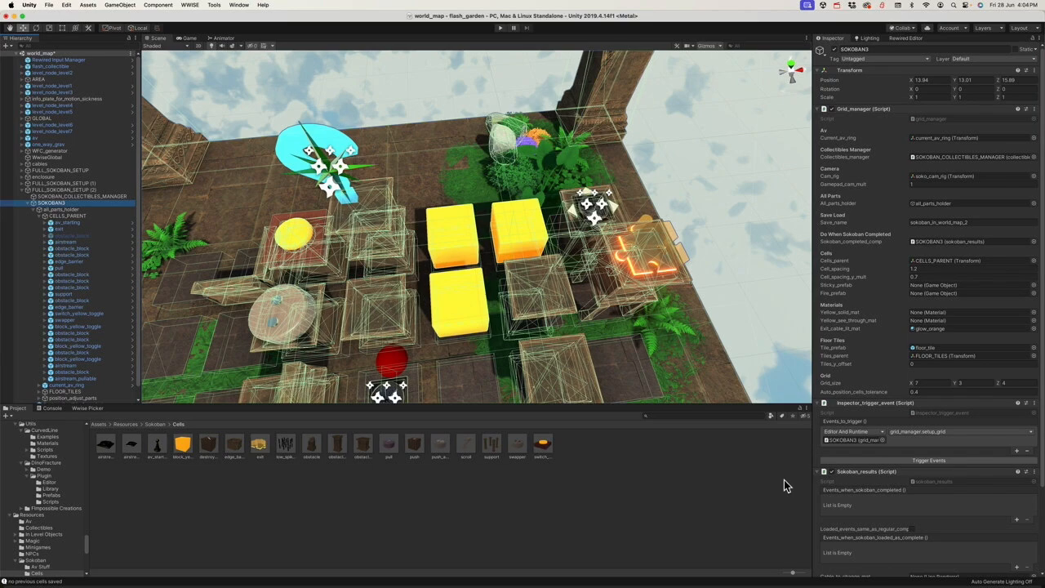
left_click(919, 462)
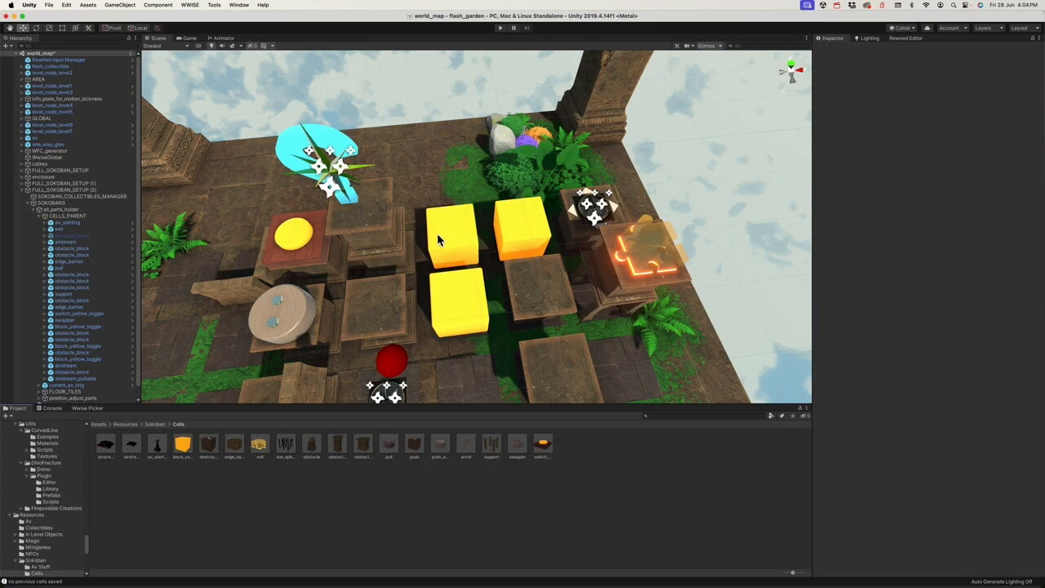
Step: Look over the rearranged puzzle layout and collapse the FULL_SOKOBAN_SETUP (2) group in the hierarchy
left_click_drag(444, 243, 465, 227, "alt")
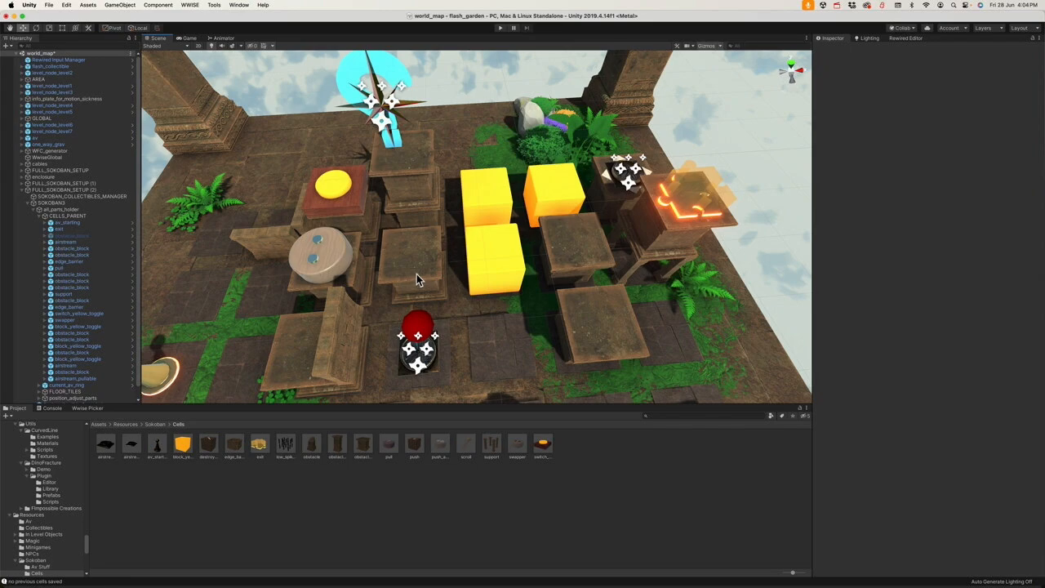
scroll(416, 273, "down", 3)
left_click_drag(421, 270, 441, 237, "alt")
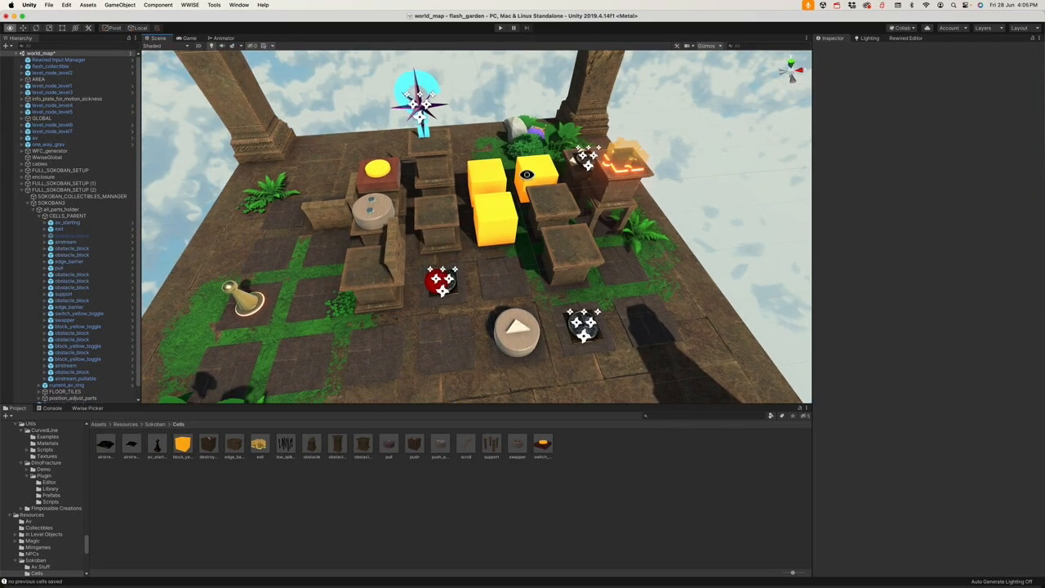
scroll(527, 173, "up", 3, "alt")
scroll(512, 183, "down", 3)
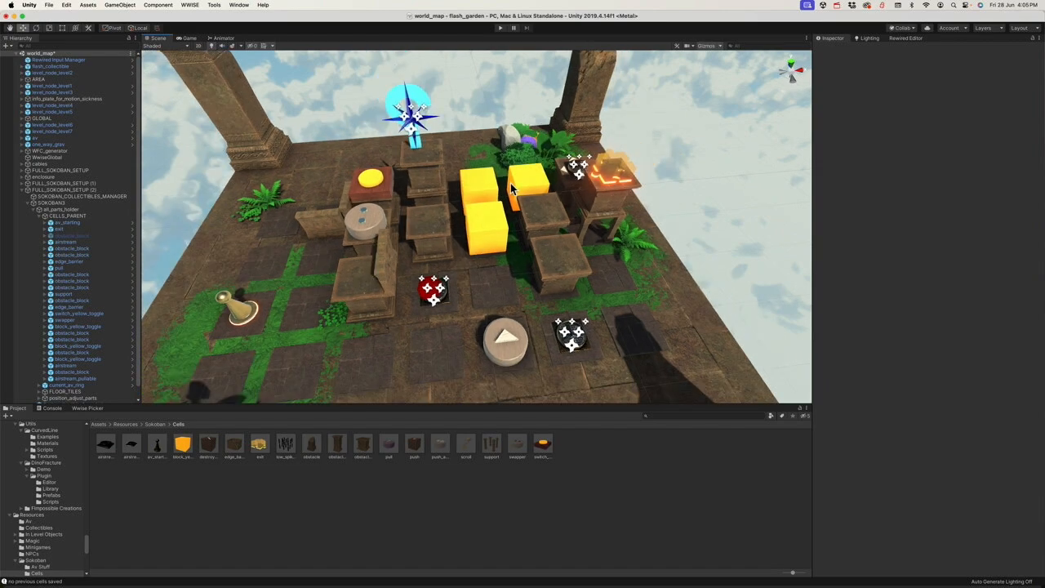
left_click(21, 190)
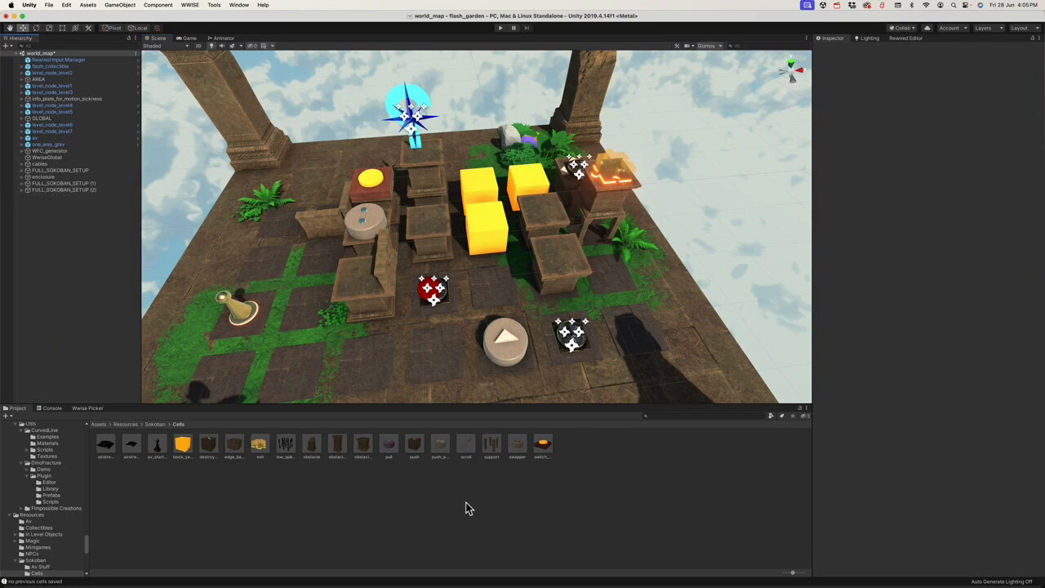
right_click_drag(276, 317, 303, 317)
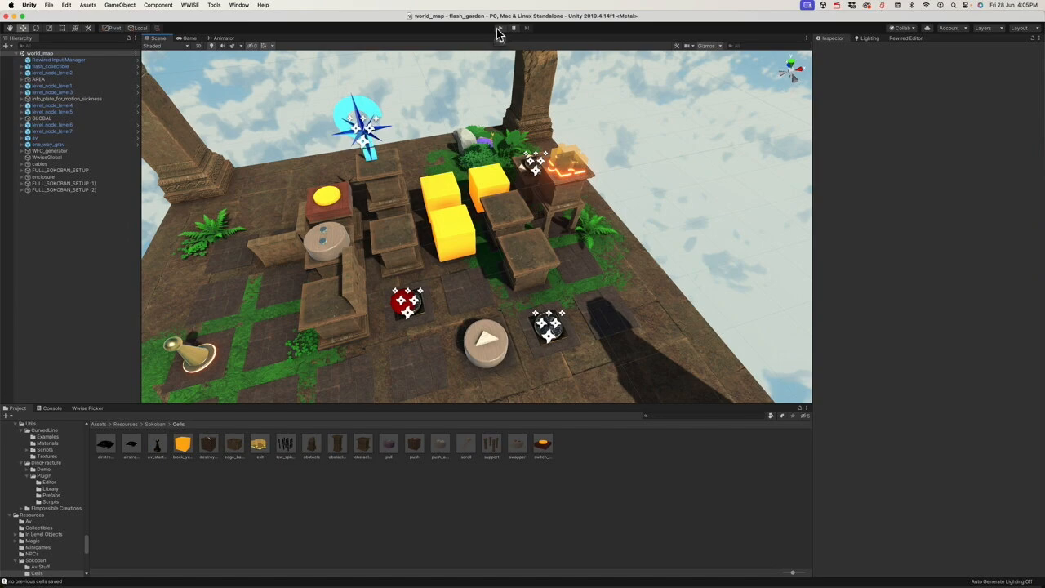
Step: Locate the flash_collectible nested under flash_collectible_for_sokobans and check its Flash_collectible_name value
left_click(364, 126)
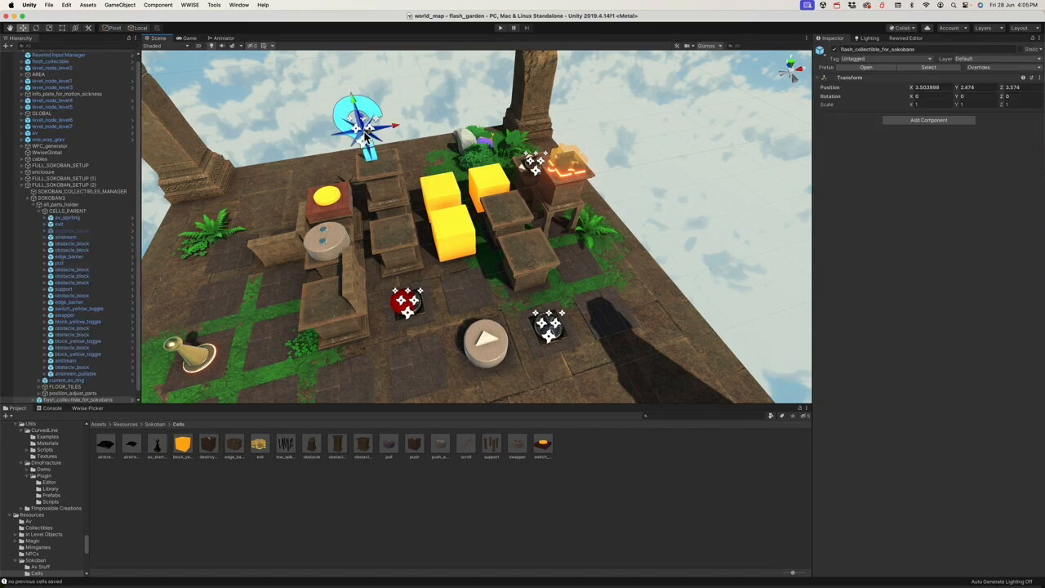
left_click(38, 399)
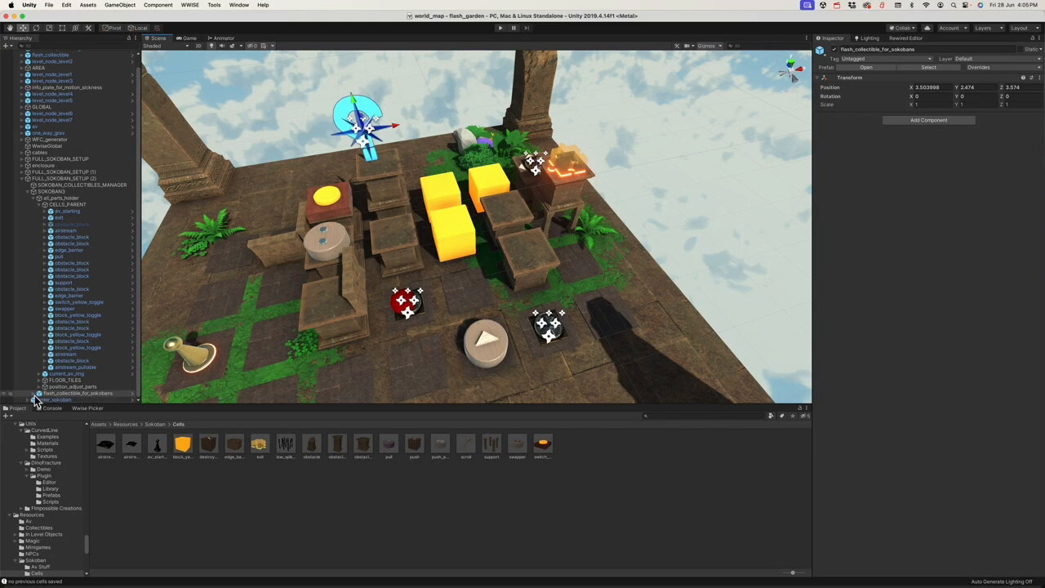
scroll(36, 397, "down", 1)
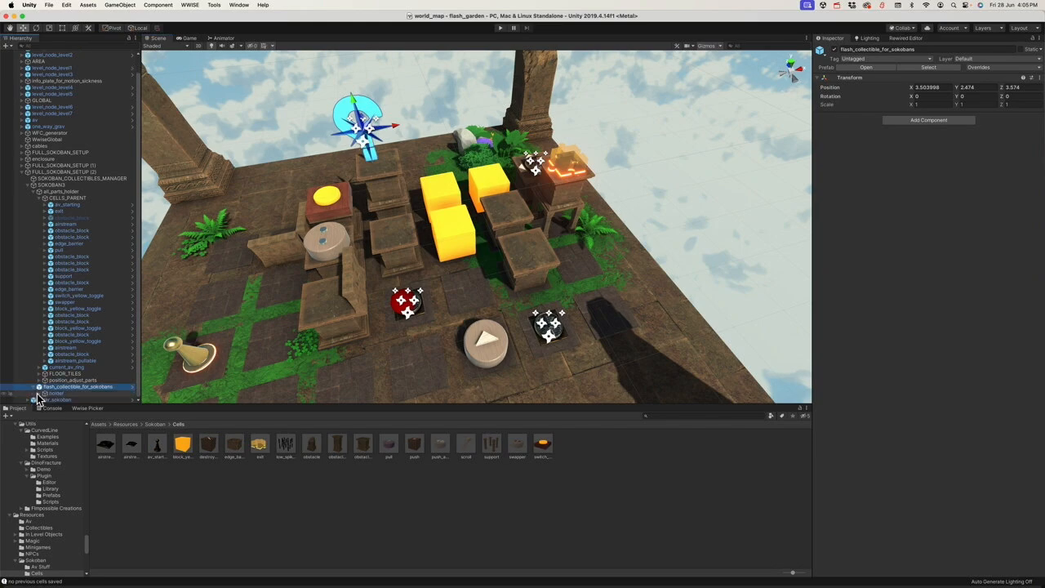
left_click(44, 393)
scroll(41, 399, "down", 1)
left_click(67, 394)
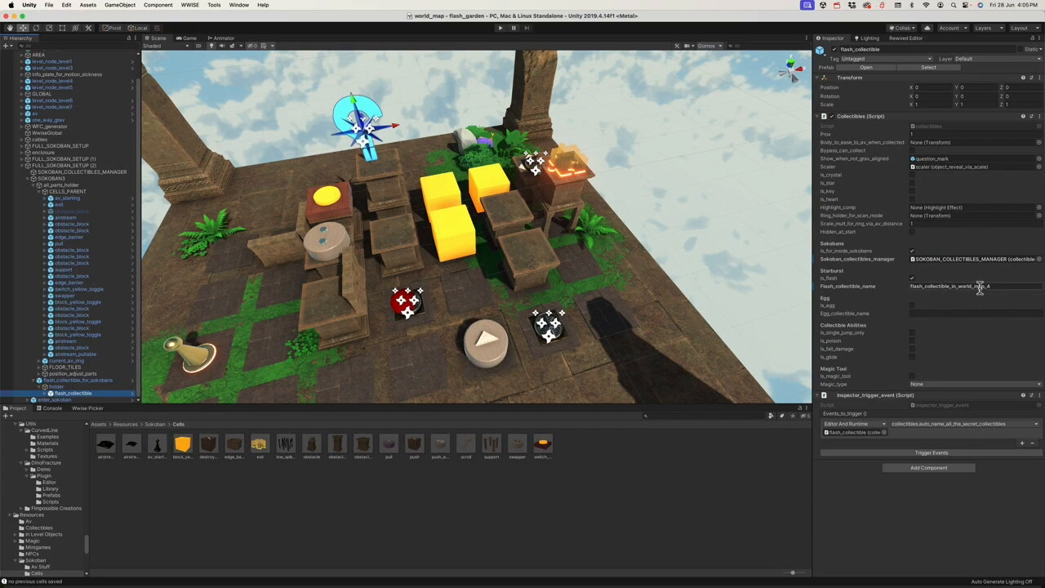
left_click(980, 287)
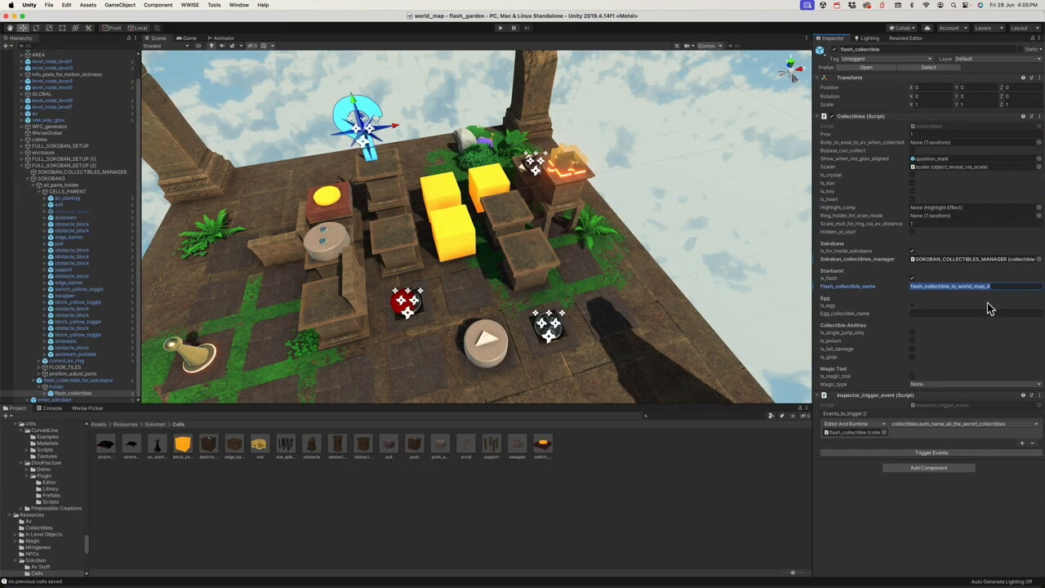
Step: Run auto_name_all_the_secret_collectibles on the flash_collectible and collapse FULL_SOKOBAN_SETUP (2) again
left_click(969, 456)
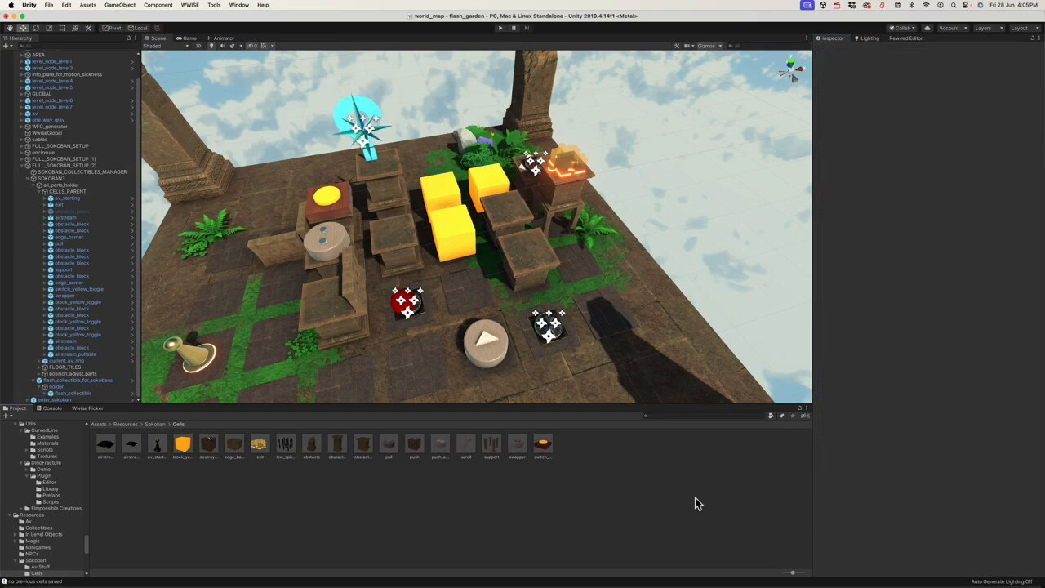
left_click(22, 165)
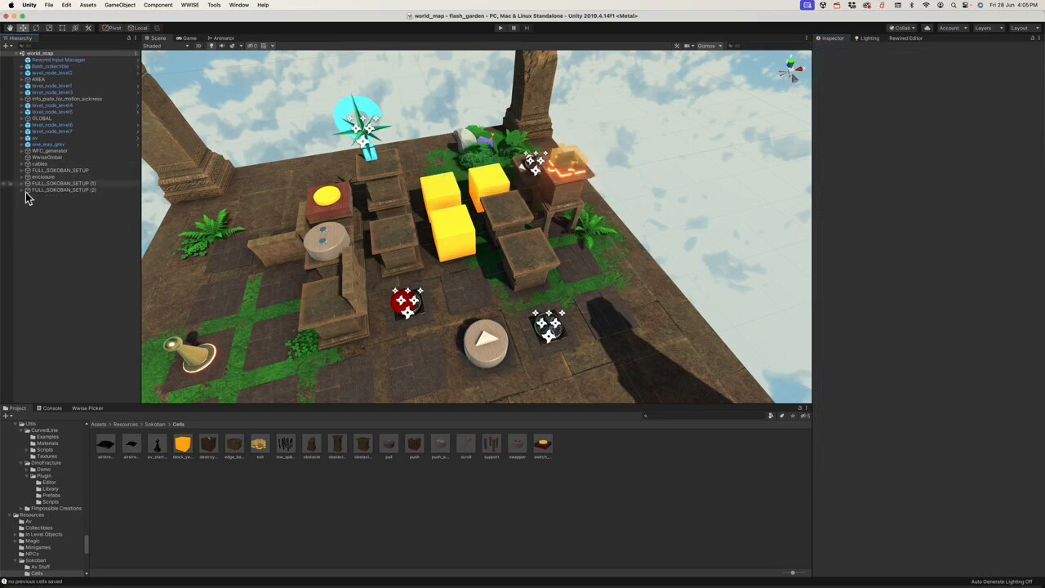
Step: Play test the world_map scene and stop play mode
left_click(501, 28)
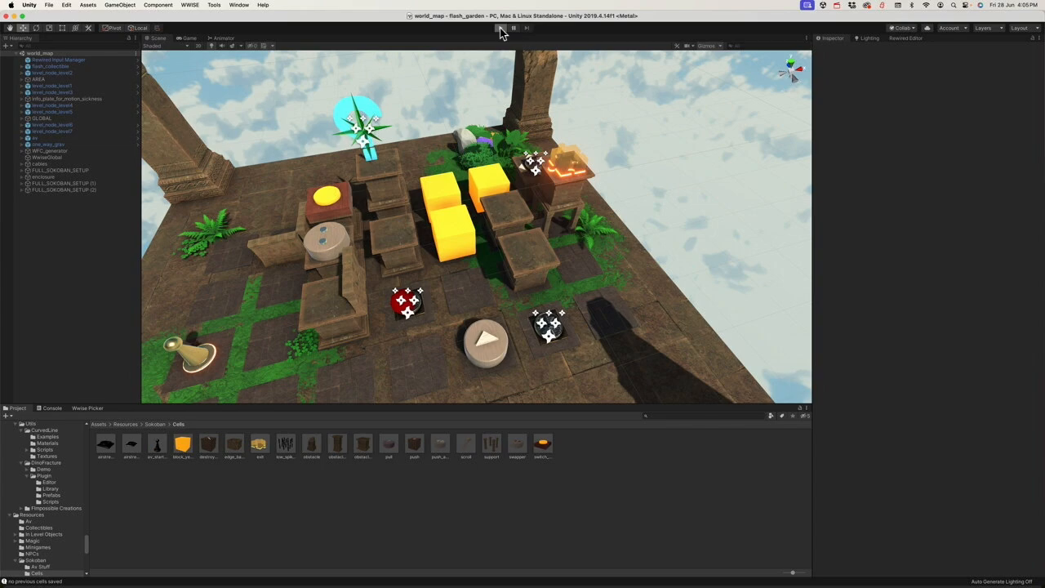
left_click(500, 28)
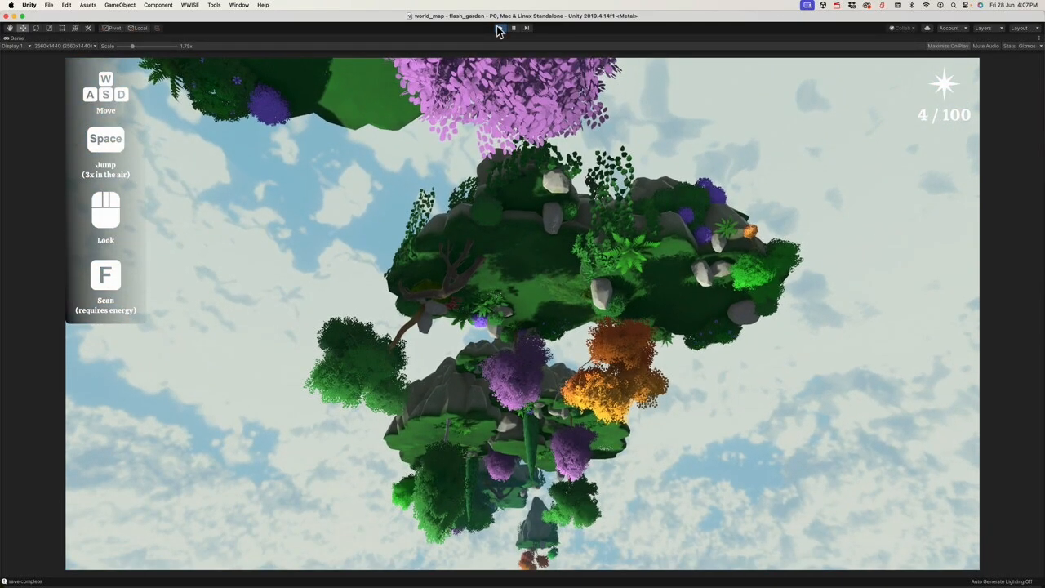
left_click(500, 29)
left_click(497, 33)
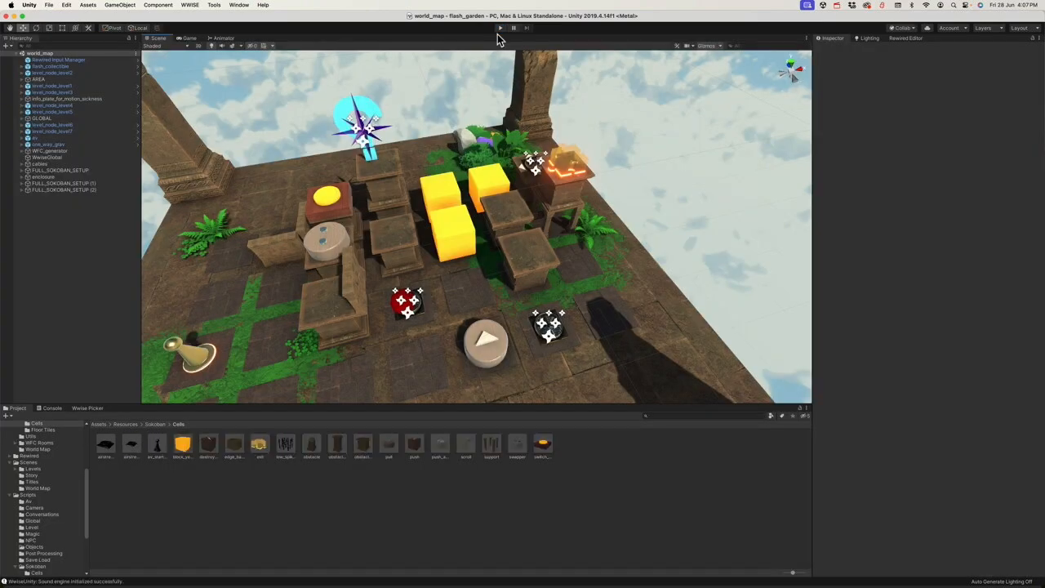
Step: Move the enter_sokoban object of FULL_SOKOBAN_SETUP (2) along Z to about -37.45, below the puzzle platform
scroll(466, 184, "down", 5)
left_click_drag(465, 187, 442, 174, "alt")
left_click(21, 190)
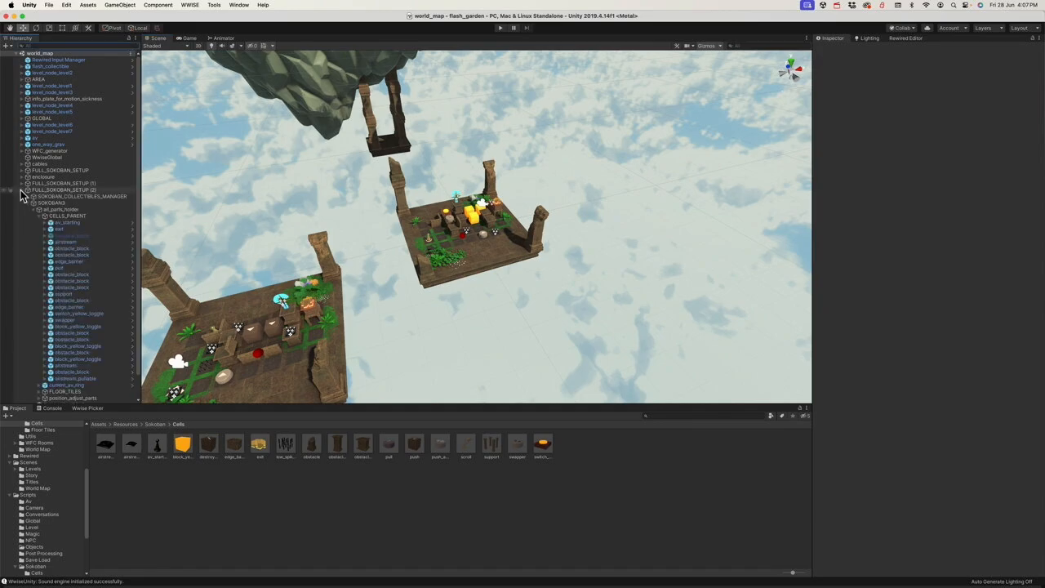
left_click(26, 203)
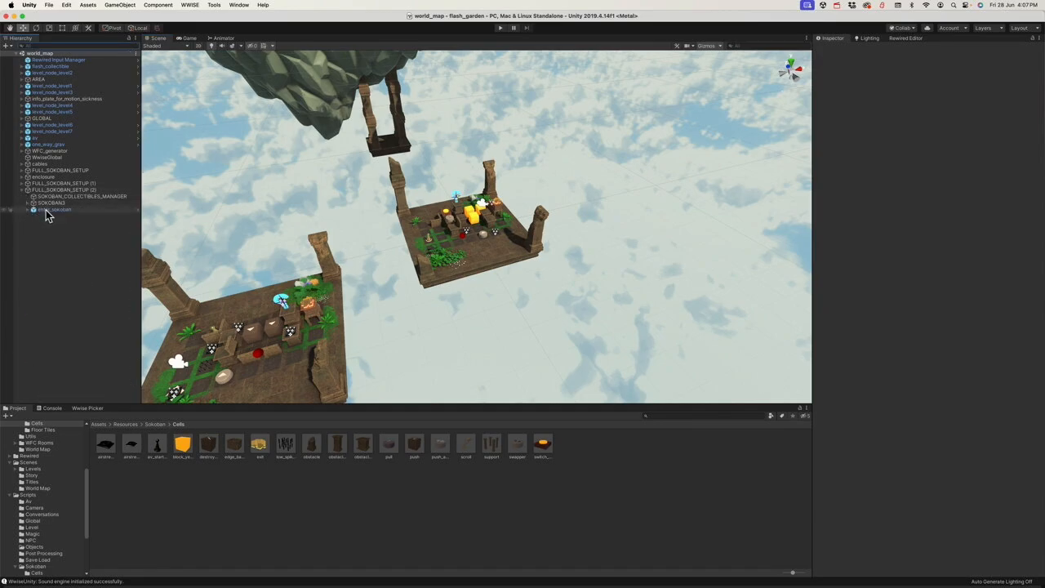
double_click(46, 209)
left_click_drag(438, 222, 488, 241, "alt")
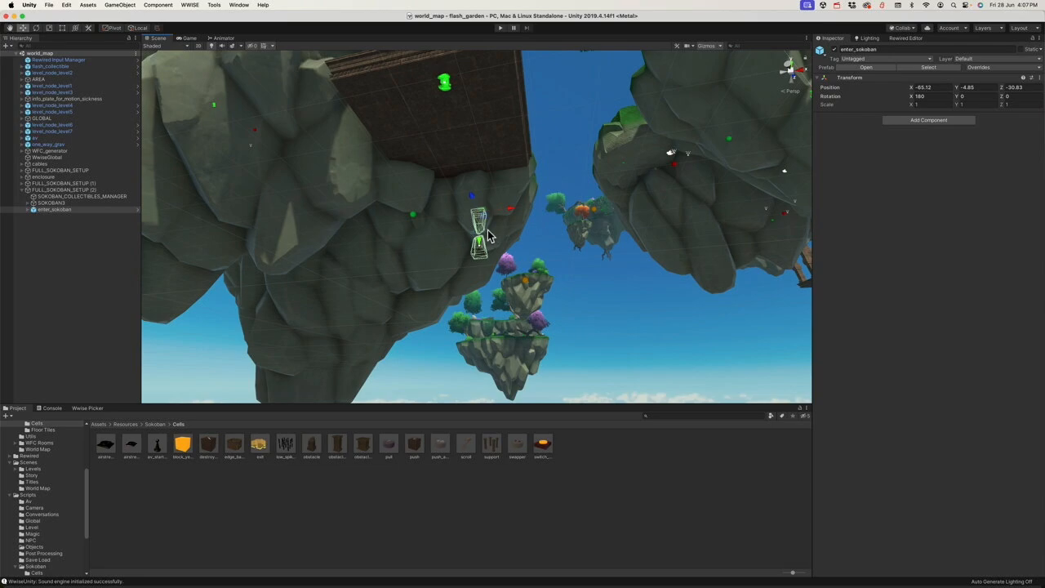
right_click_drag(489, 234, 480, 217)
left_click_drag(475, 218, 398, 164)
key("f")
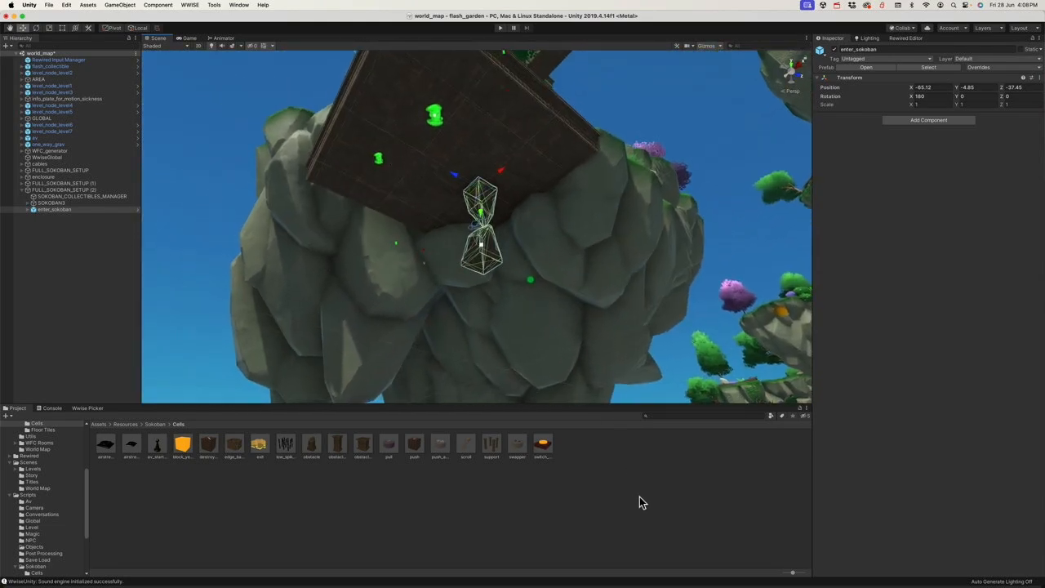
left_click(639, 498)
left_click_drag(423, 250, 545, 186, "alt")
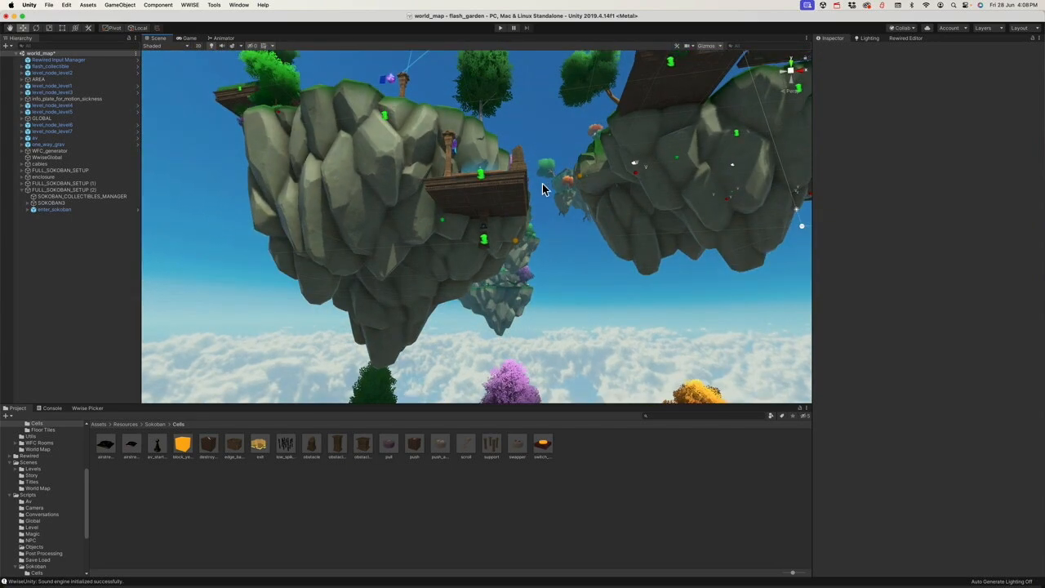
Step: Run the scene again and, in the third puzzle, bring the pawn up the front airstream to swap with the neighbouring swapper disc
left_click(501, 28)
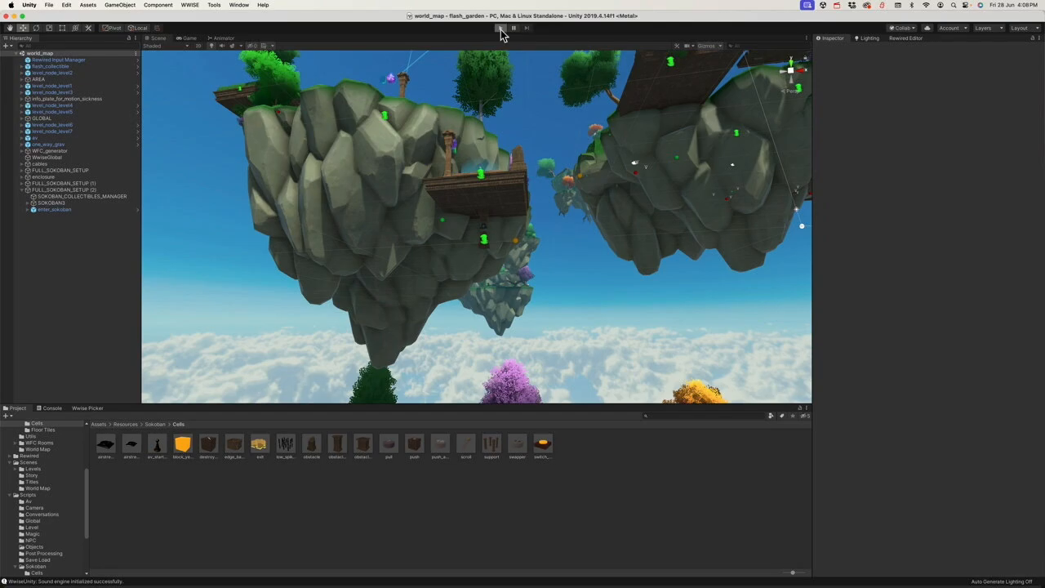
left_click(500, 28)
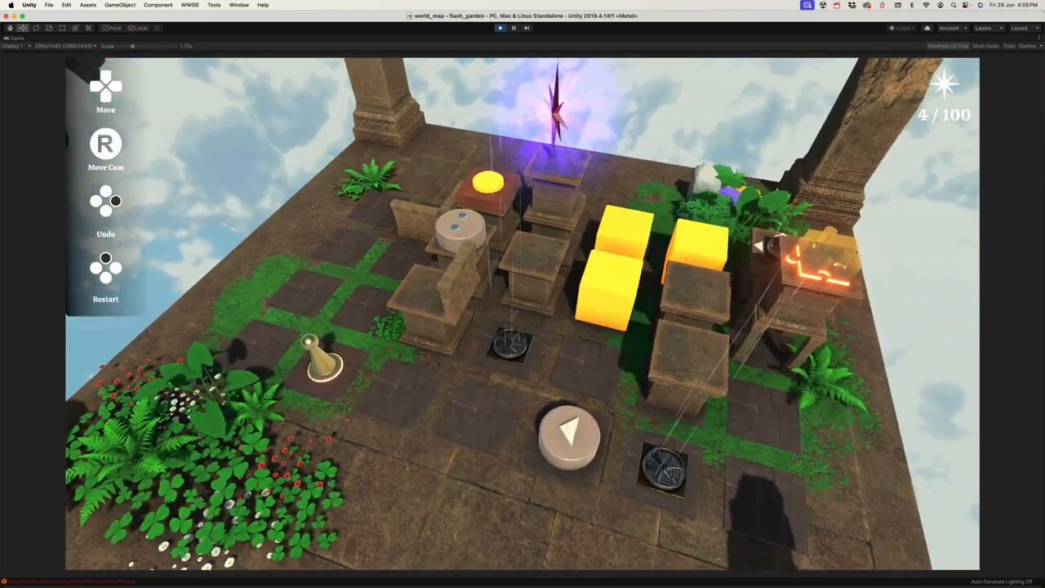
key("Right")
key("Right")
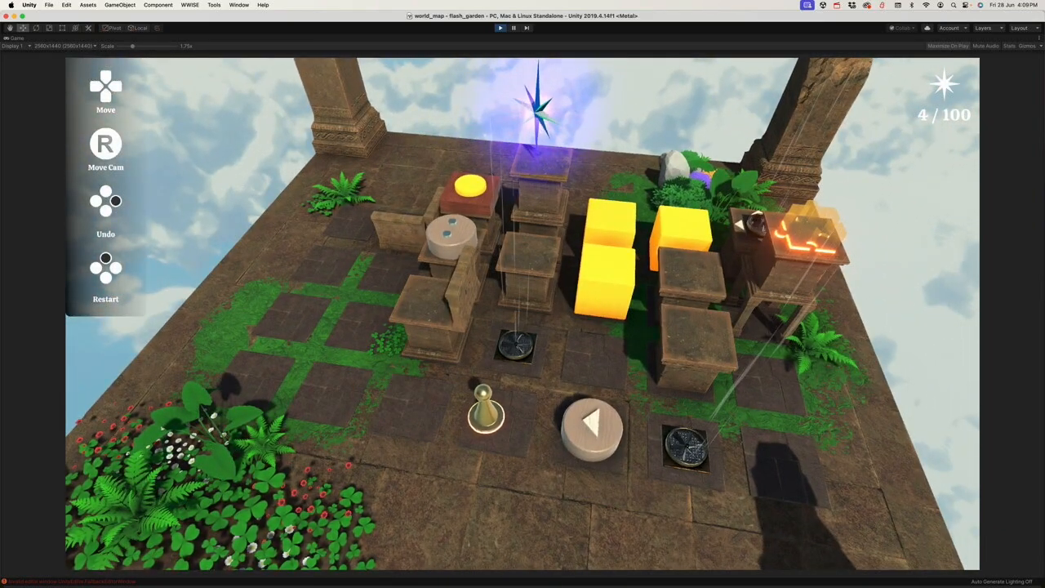
key("Up")
key("Up")
key("Left")
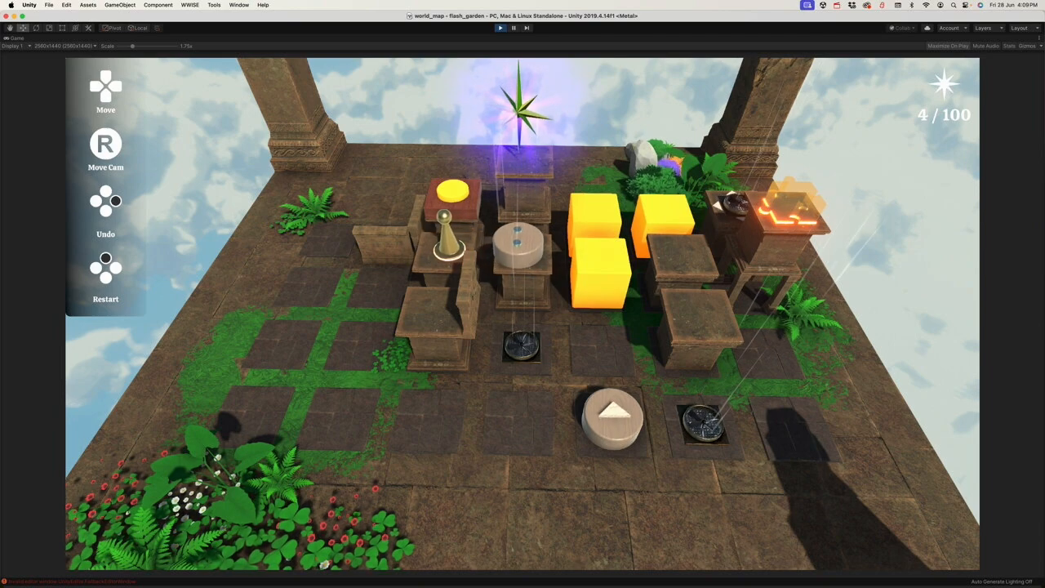
Step: Swap the pawn back and forth with the swapper disc, and return the pawn to the front row of tiles
key("Down")
key("Up")
key("Right")
key("Left")
key("Left")
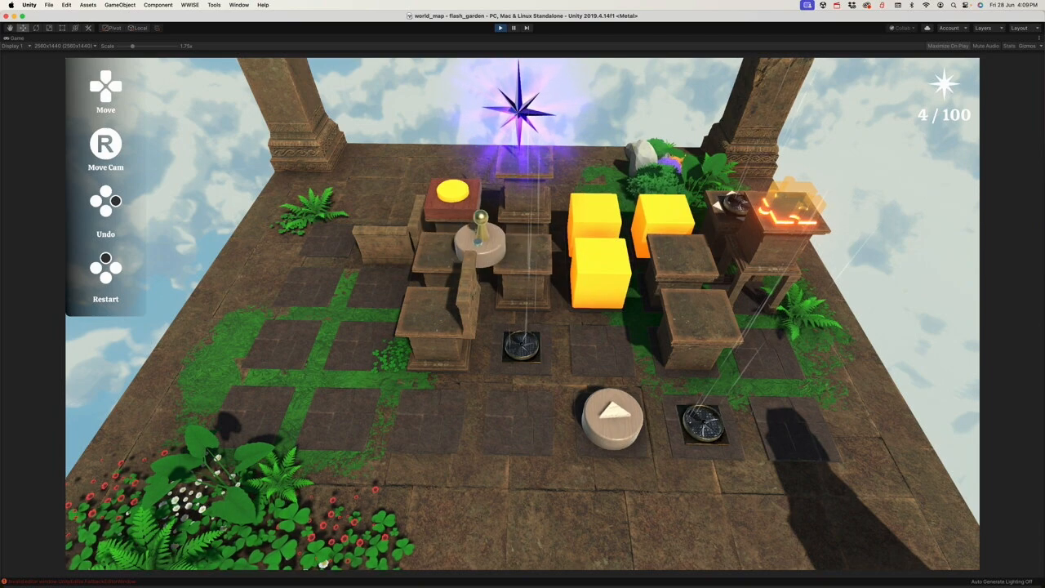
key("Down")
key("Down")
key("Right")
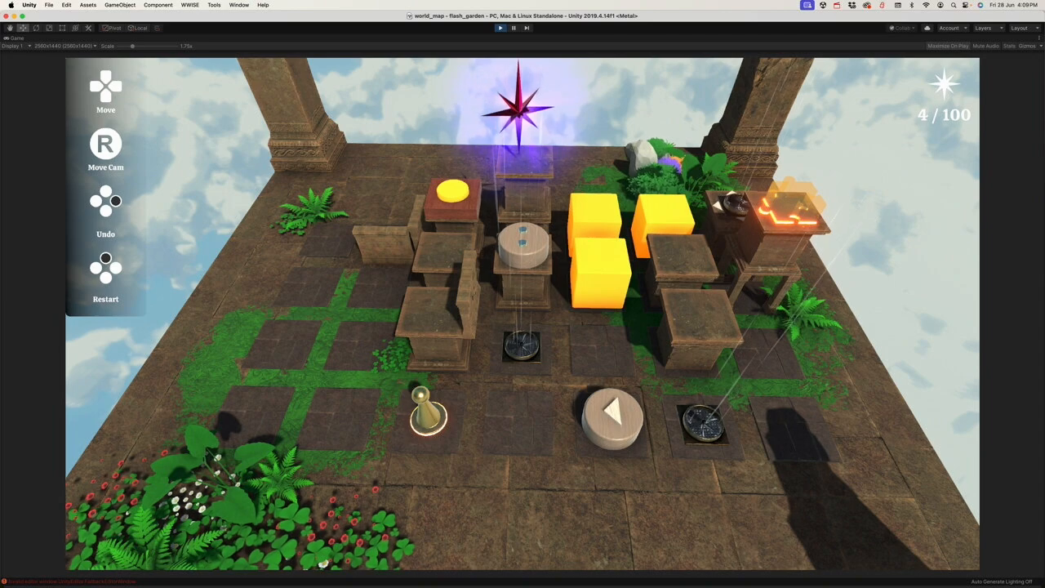
Step: Pull the arrow disc from the front row to the grassy second-row tile near the clover
key("Right")
key("Left")
key("Left")
key("Left")
key("Up")
key("Right")
key("Up")
key("Left")
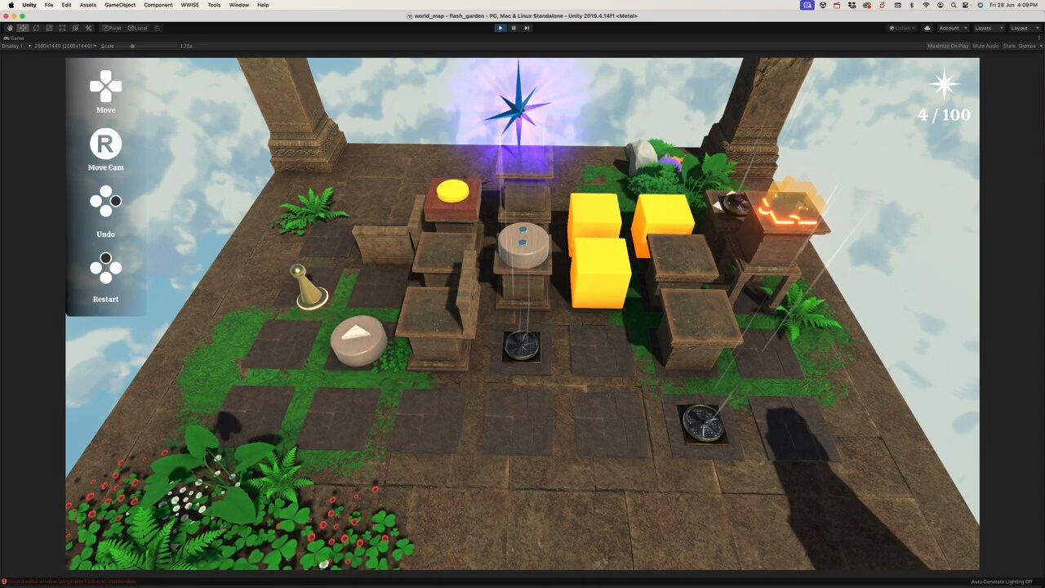
Step: Return the pawn along the front row to the airstream and swap it with the disc on the middle block
key("Down")
key("Down")
key("Right")
key("Right")
key("Right")
key("Up")
key("Up")
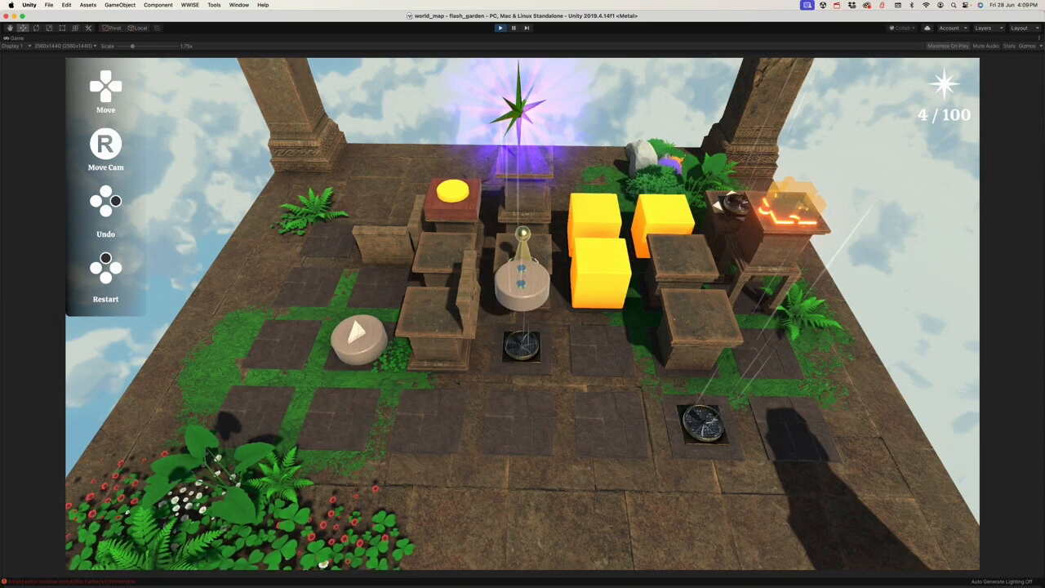
Step: Walk the pawn back around to the front airstream and test moving it beneath the hovering swapper disc
key("Left")
key("Down")
key("Down")
key("Down")
key("Right")
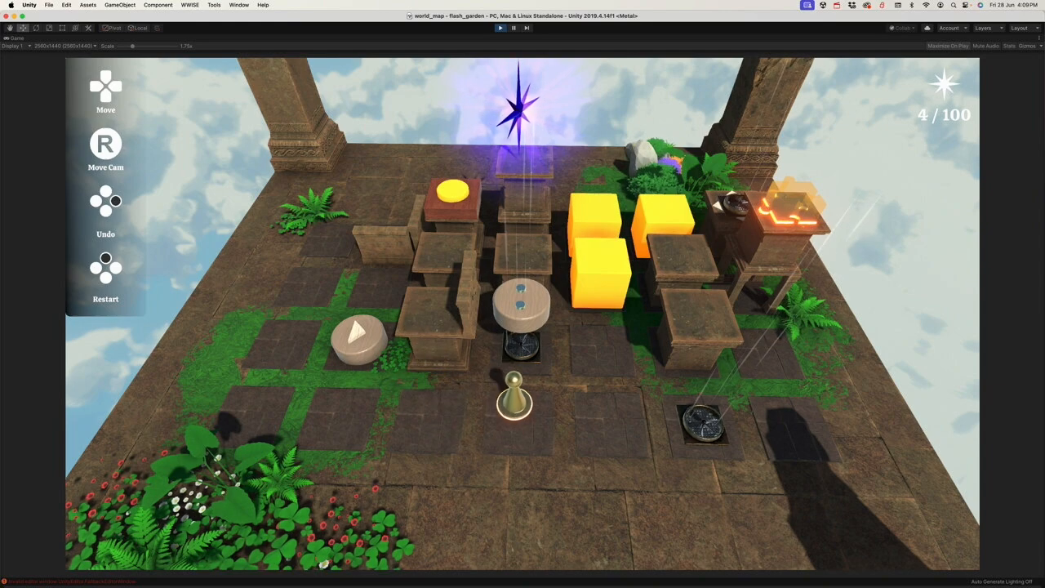
key("Up")
key("Right")
key("Left")
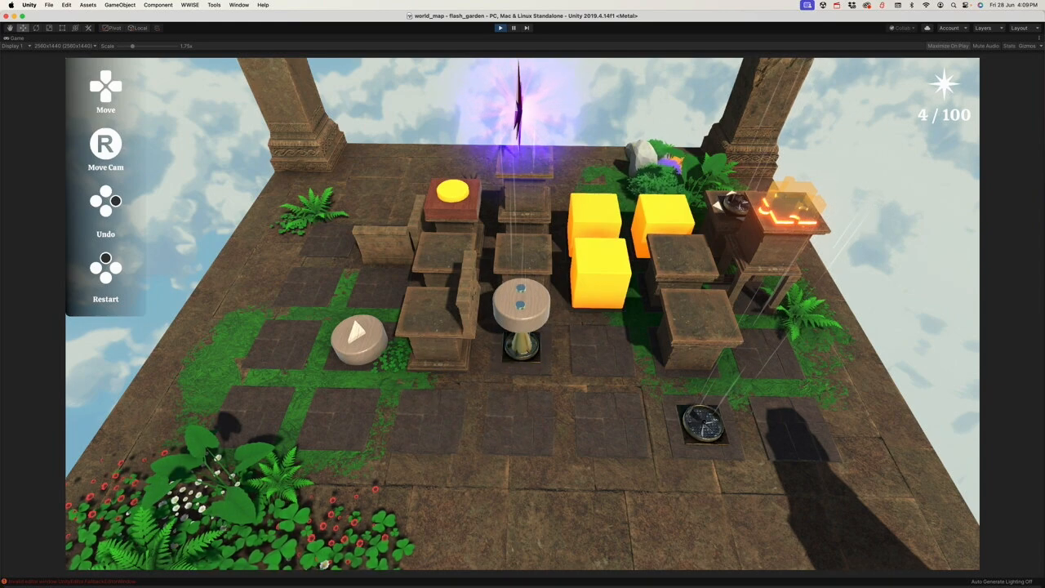
Step: Restart the puzzle and use the front airstream to swap the pawn with the swapper disc on its block
key("r")
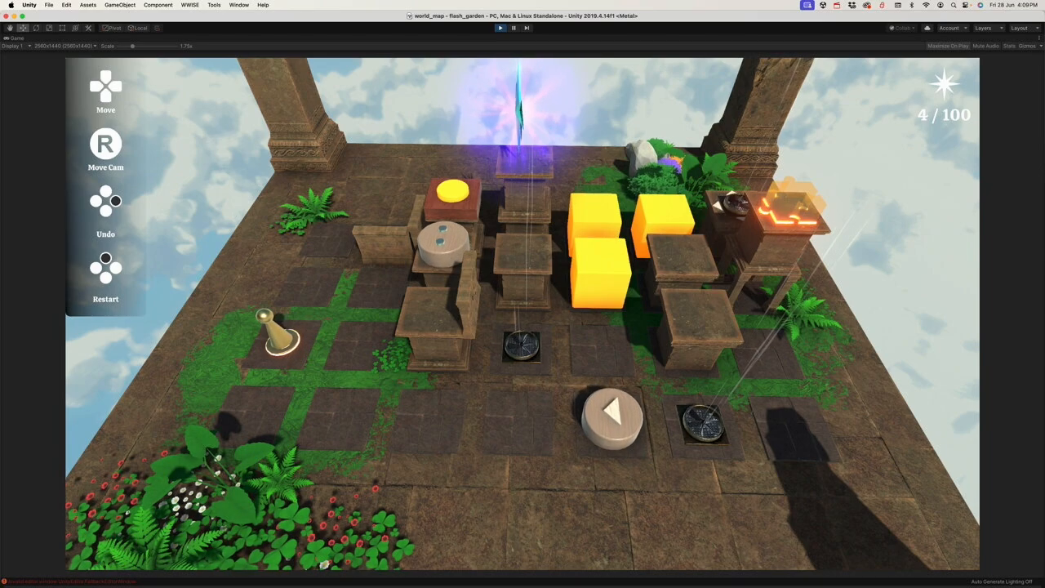
key("Right")
key("Down")
key("Right")
key("Right")
key("Up")
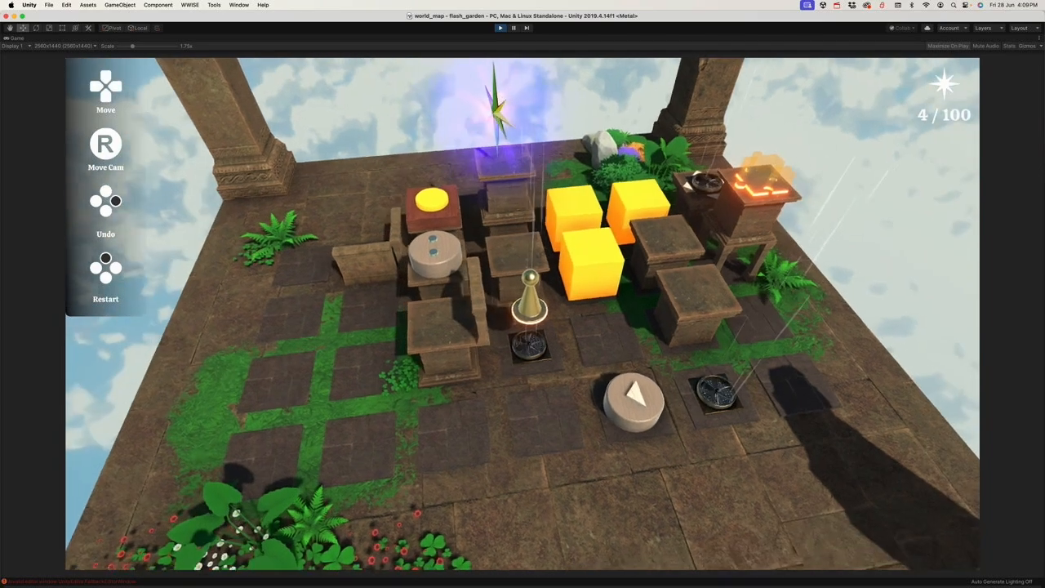
key("Up")
key("Left")
Step: Bring the pawn back up the front airstream and swap it forward with the disc on the middle block
key("Down")
key("Down")
key("Right")
key("Up")
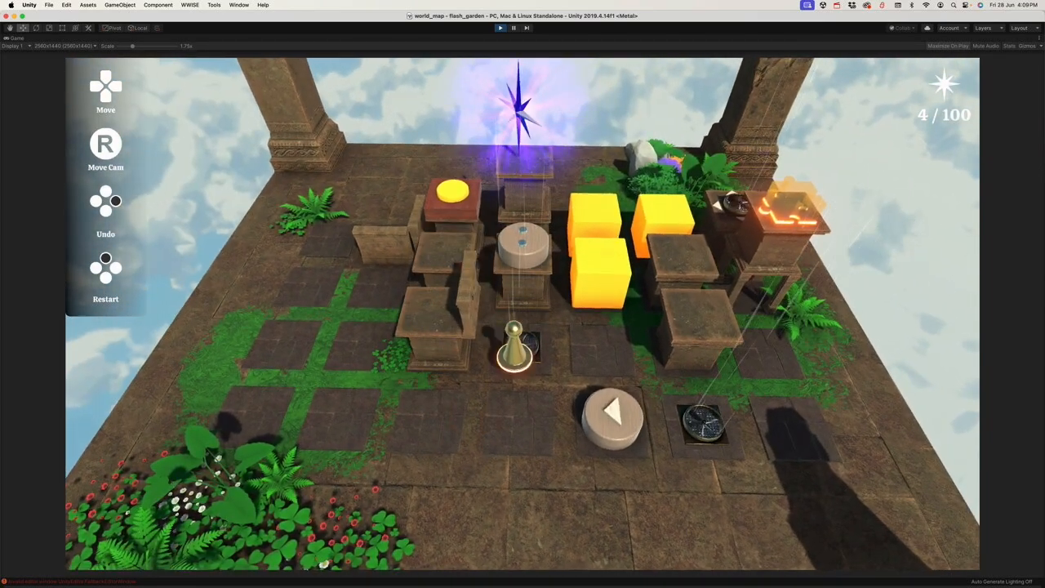
key("Up")
Step: Circle the pawn back onto the front airstream tile and test forward and backward moves under the swapper disc
key("Left")
key("Down")
key("Down")
key("Right")
key("Up")
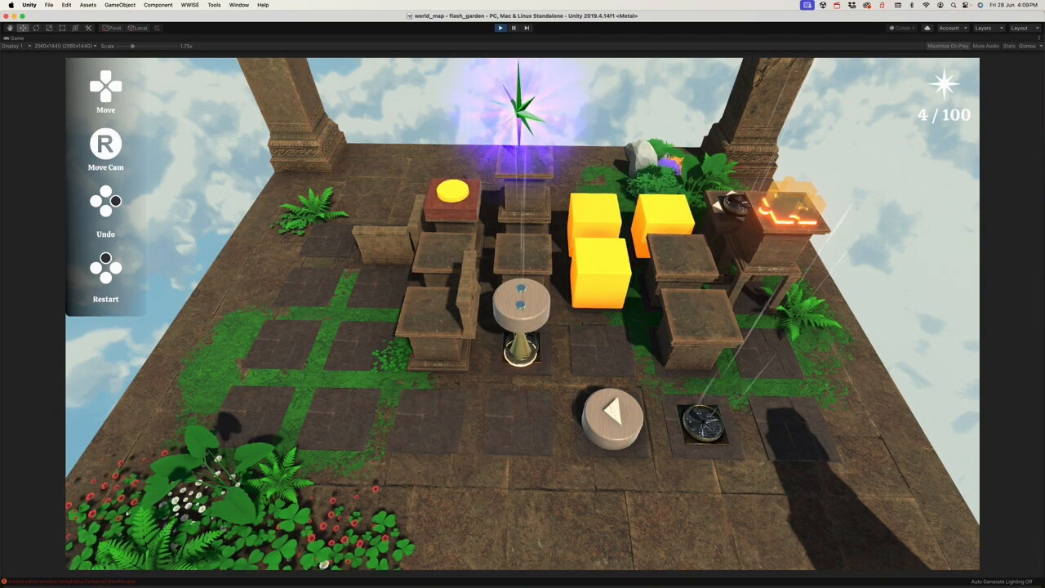
key("Up")
key("Down")
key("Up")
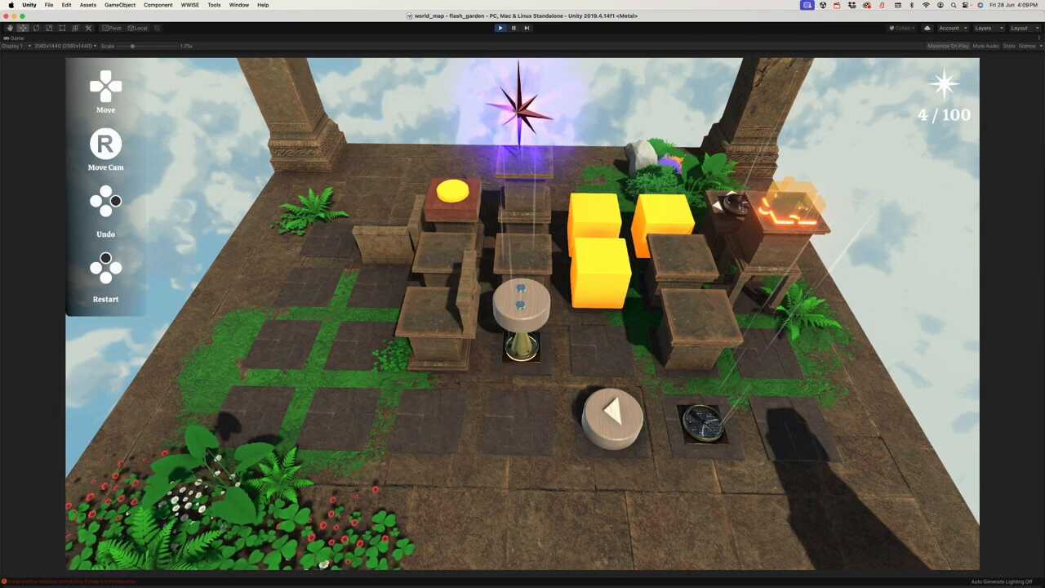
Step: Restart the puzzle and lead the pawn over the front airstream to move the swapper disc onto the middle block
key("r")
key("Left")
key("Down")
key("Right")
key("Right")
key("Right")
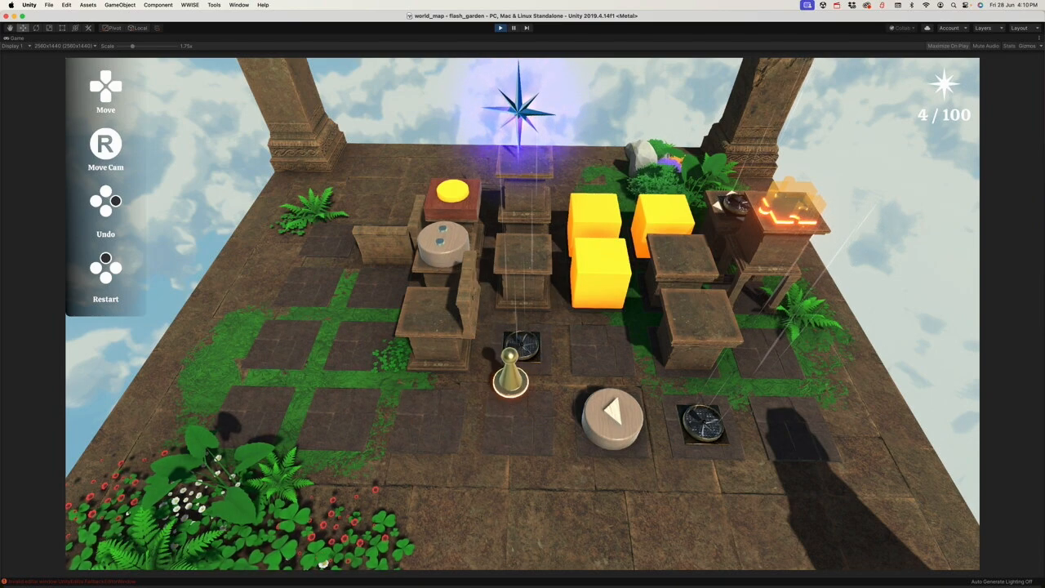
key("Up")
key("Up")
Step: Swap the disc to above the front airstream and leave the pawn on the stone block beside the yellow switch
key("Down")
key("Down")
key("Right")
key("Up")
key("Up")
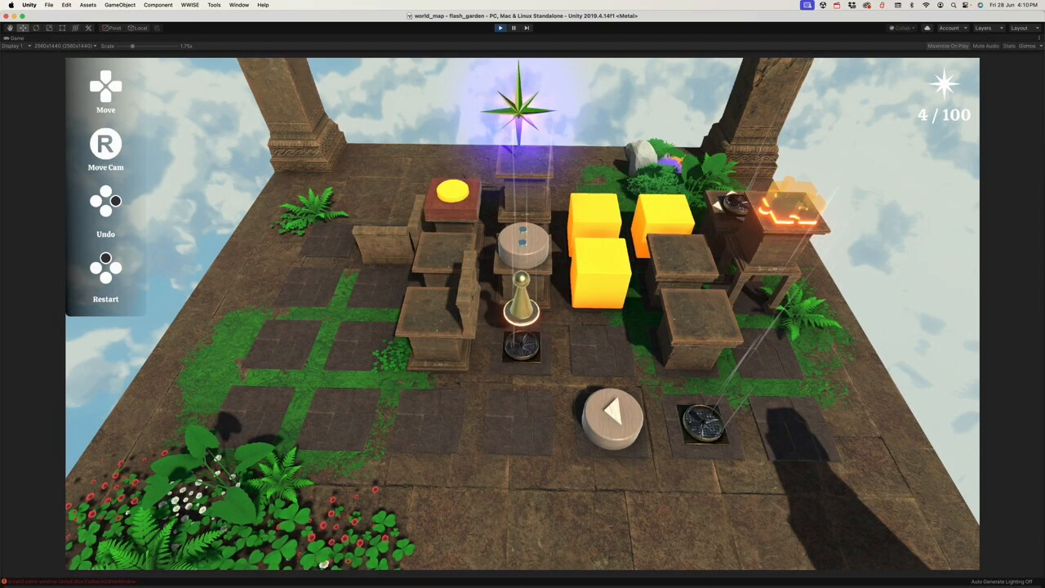
key("Left")
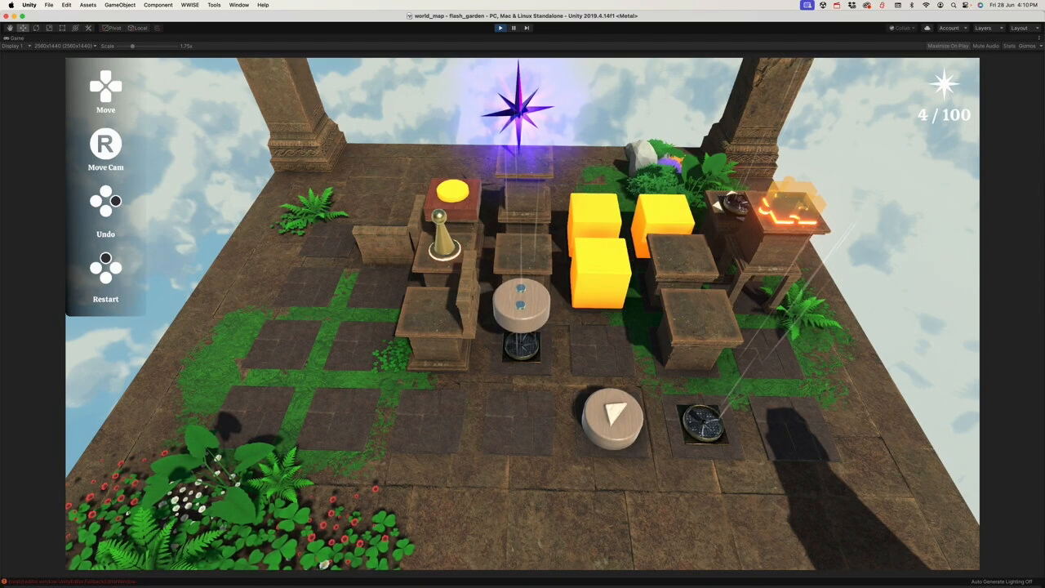
Step: Rotate the camera around the puzzle and walk the pawn over the swapper disc to the rear yellow toggle block
key("r")
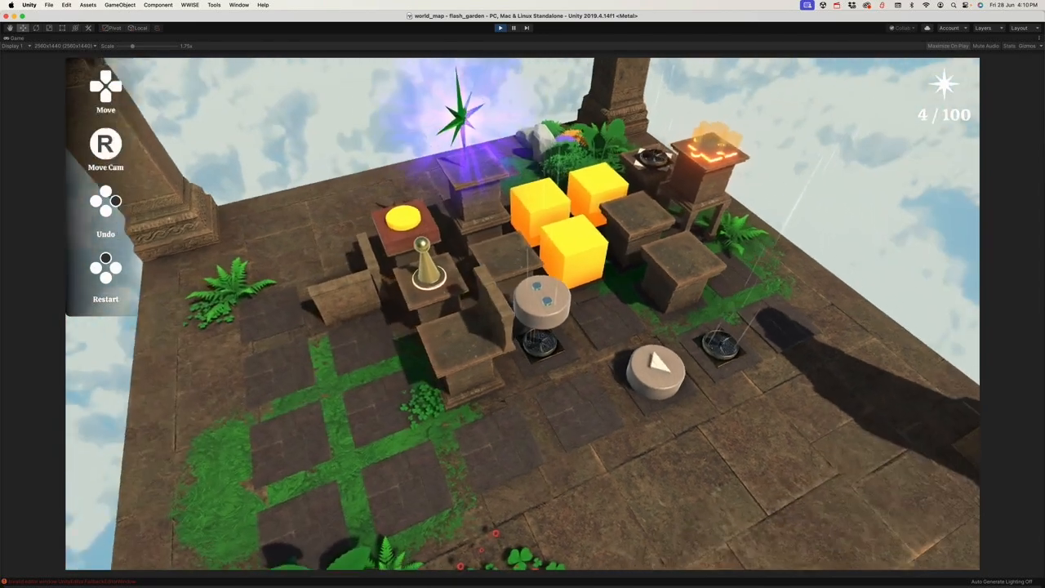
key("r")
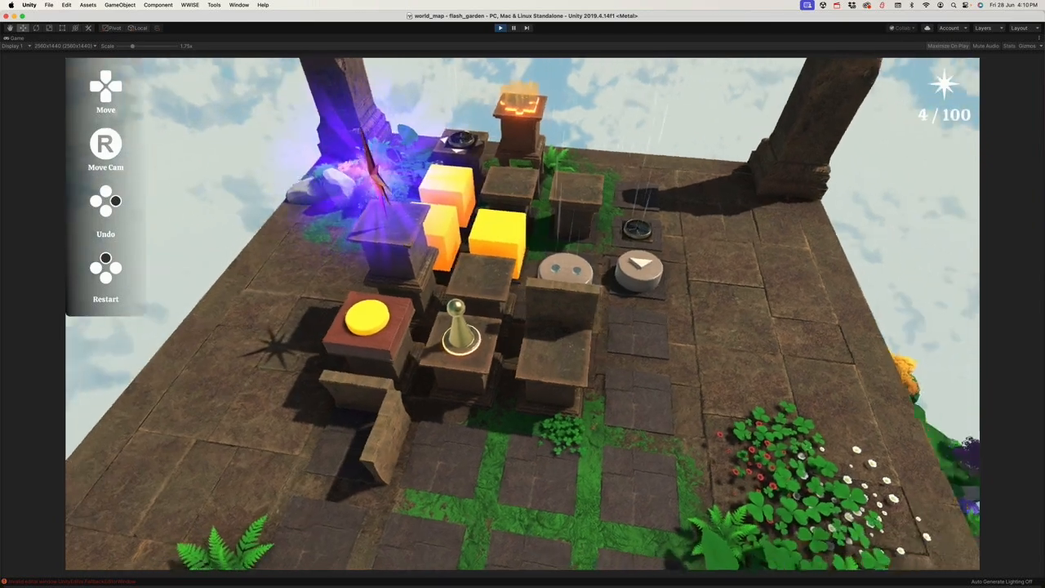
key("r")
key("Right")
key("Right")
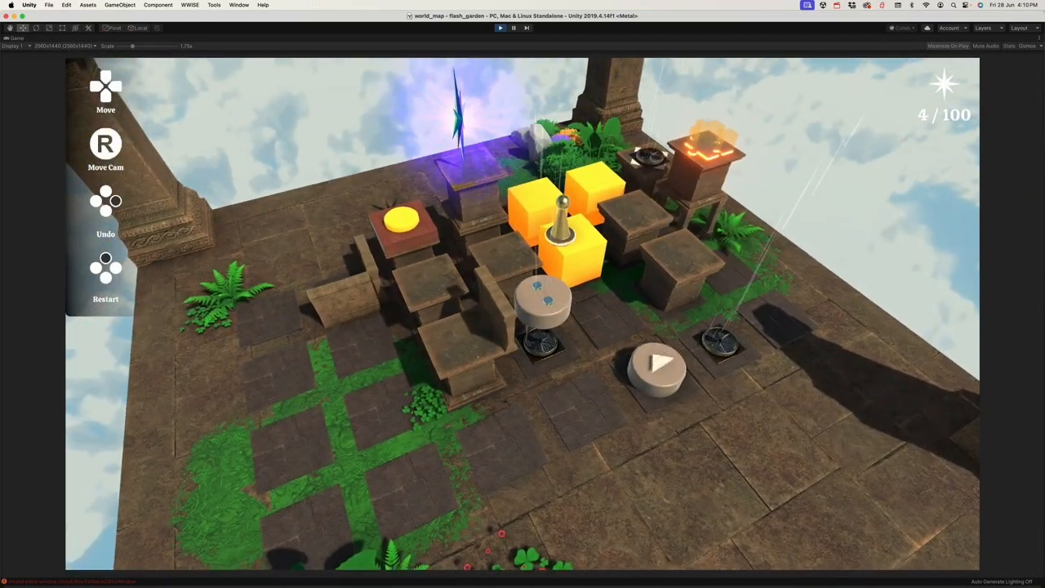
key("Left")
key("Left")
key("Right")
key("Right")
key("Up")
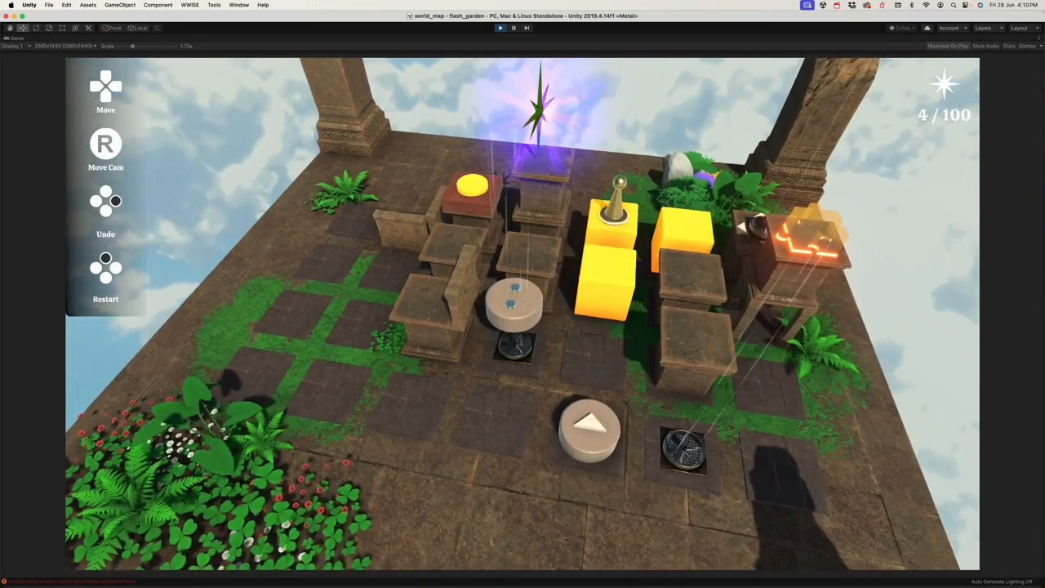
Step: Pull the rear airstream onto the adjoining yellow block and move the pawn onto the stone block in front
key("Right")
key("Left")
key("Down")
key("Right")
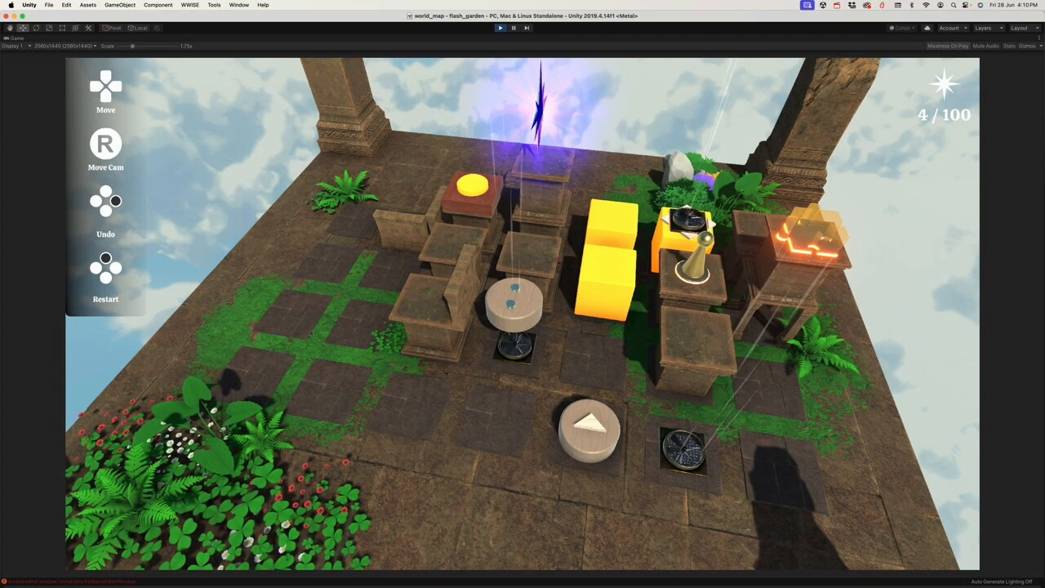
key("Down")
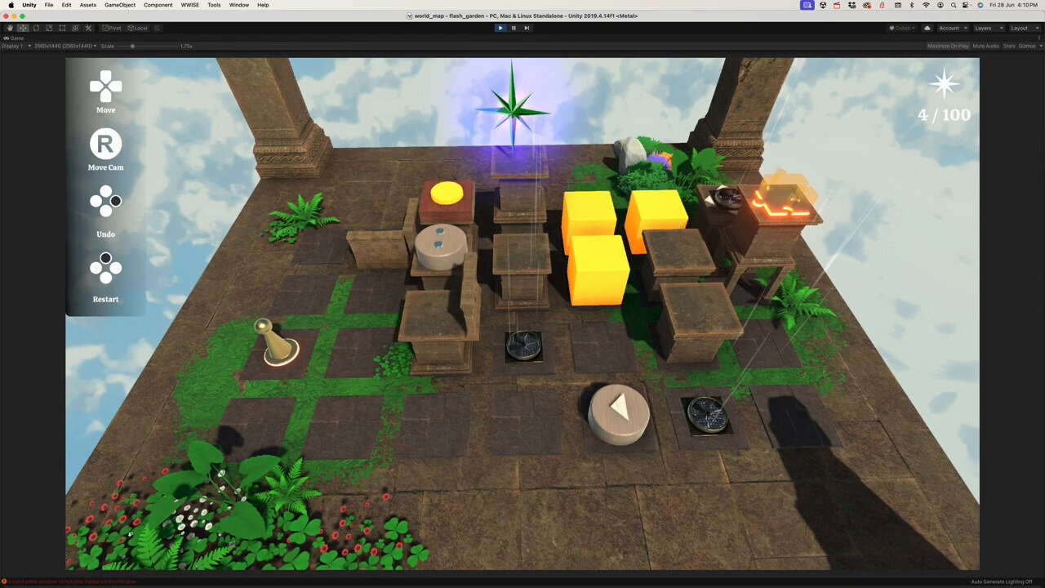
Step: From the starting tile, lead the pawn up the front airstream and swap the disc onto the middle block
key("Down")
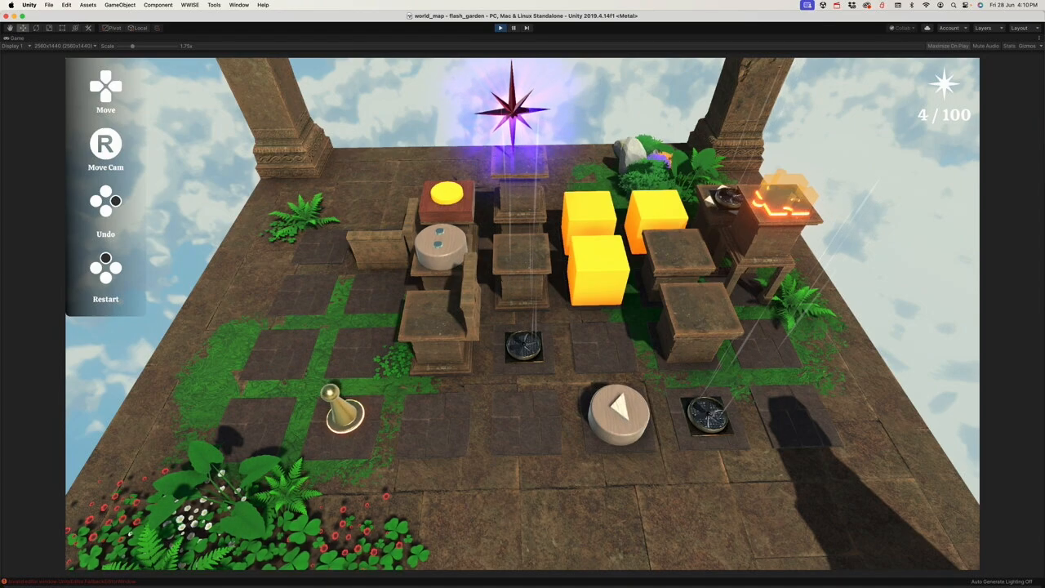
key("Right")
key("Right")
key("Up")
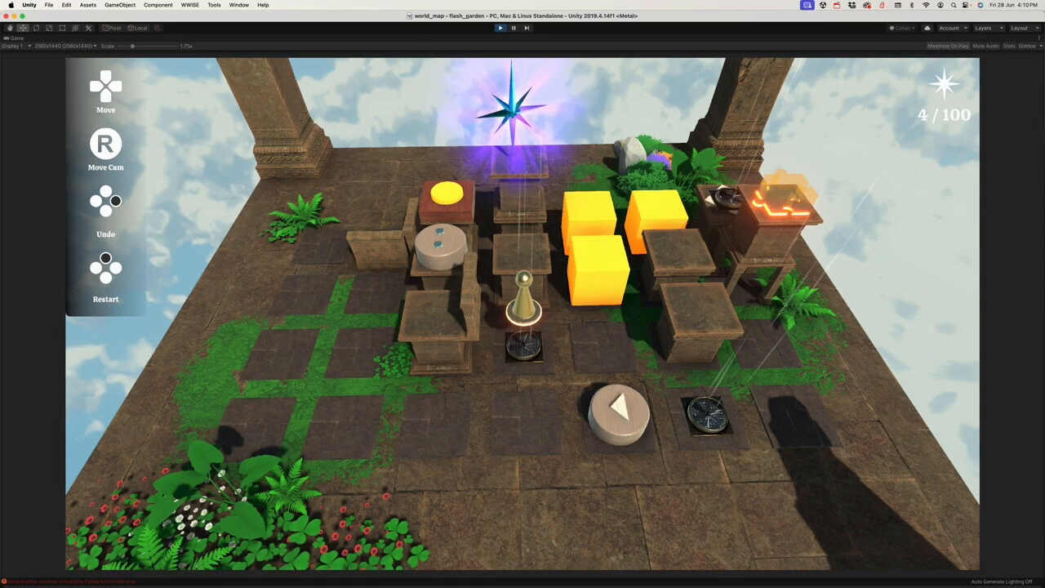
key("Up")
key("Left")
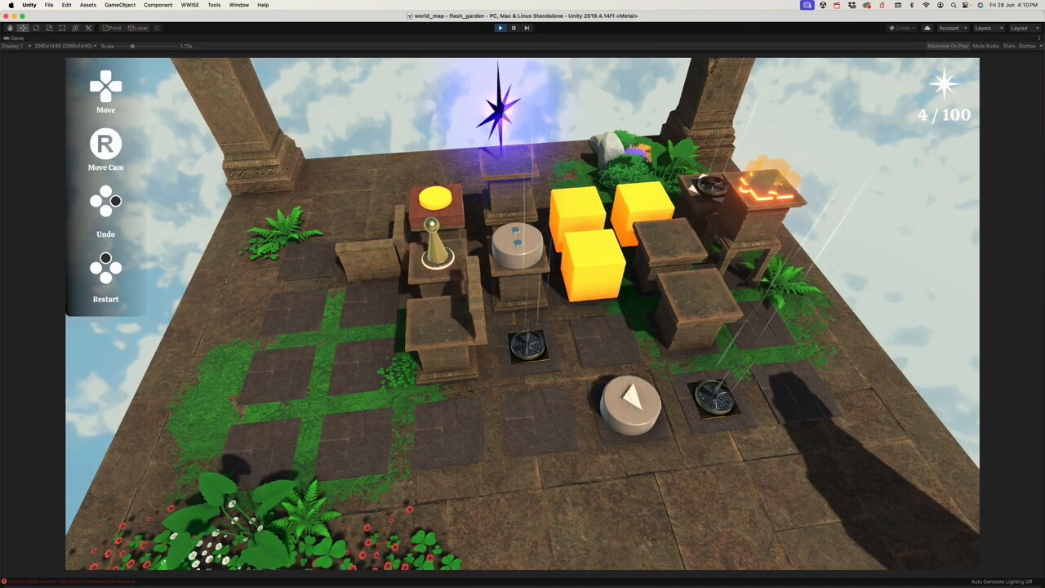
Step: Lead the pawn down and over the front airstream, swap the disc above it, and return to the stone block beside the yellow switch
key("Down")
key("Down")
key("Right")
key("Up")
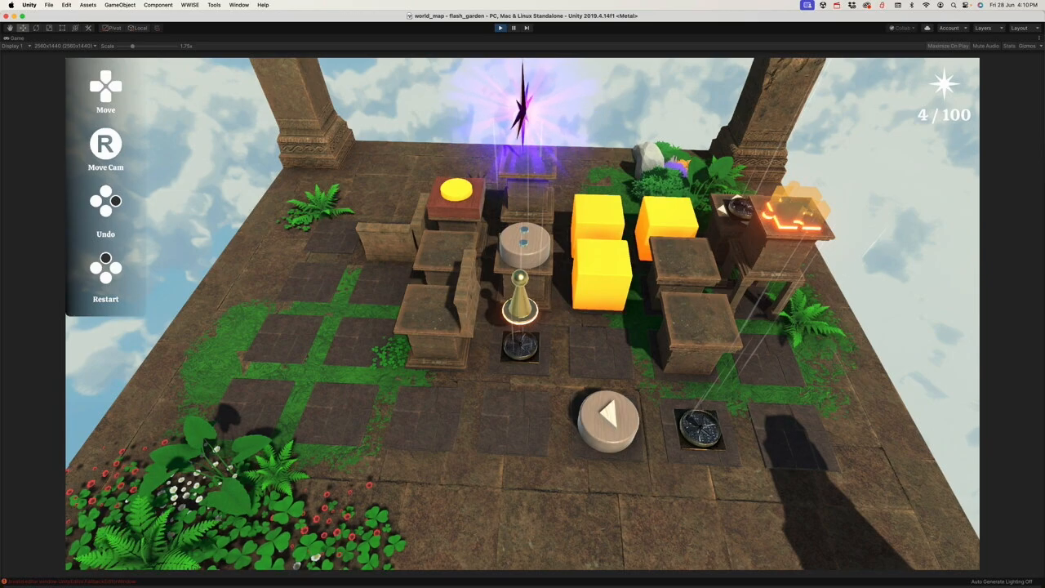
key("Up")
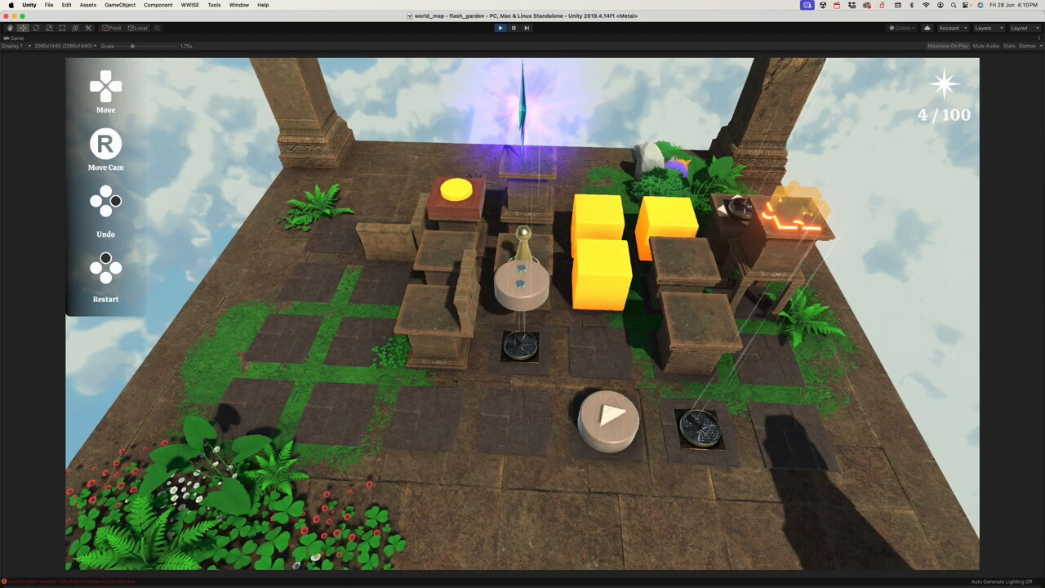
key("Left")
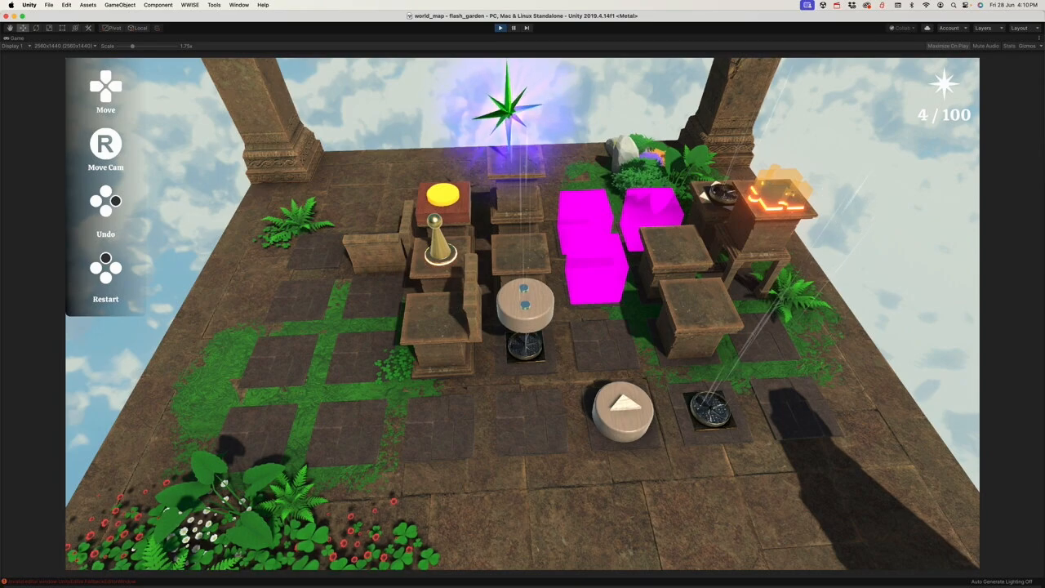
Step: Cross the toggle blocks, pull the rear airstream onto the rear stone block, and bring the pawn down past the front airstream
key("Right")
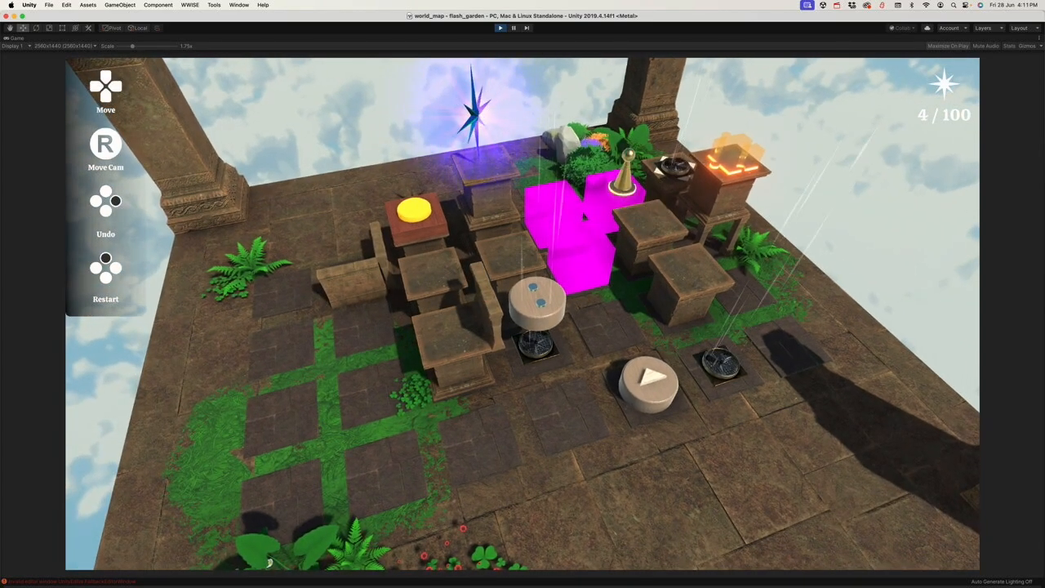
key("Left")
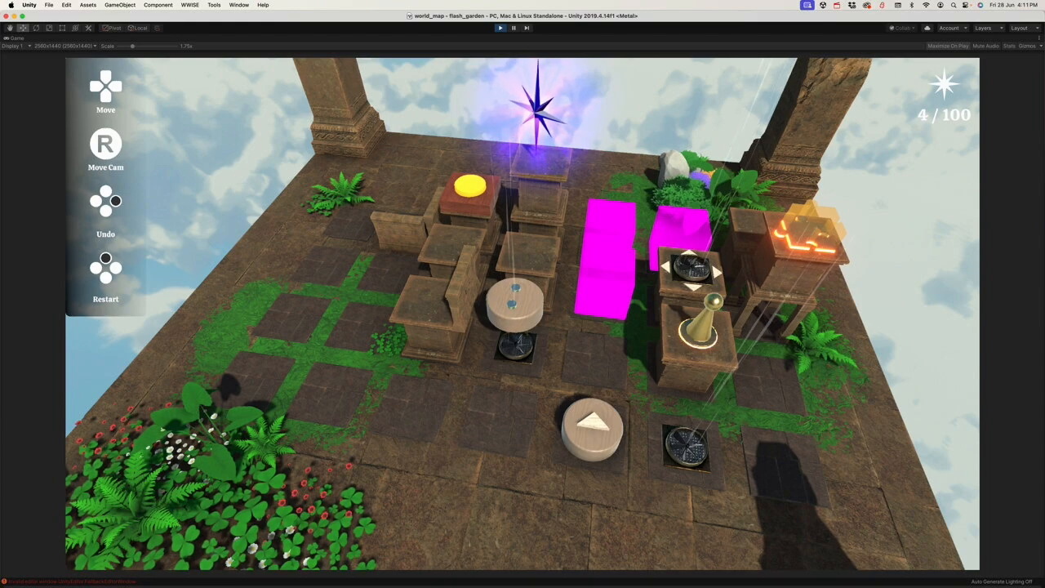
key("Left")
key("Left")
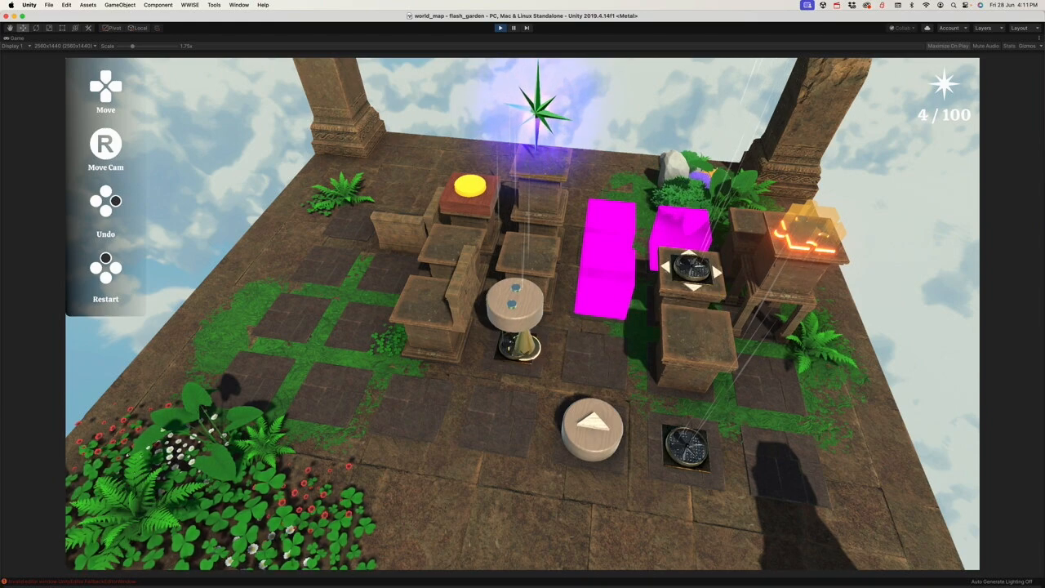
key("Down")
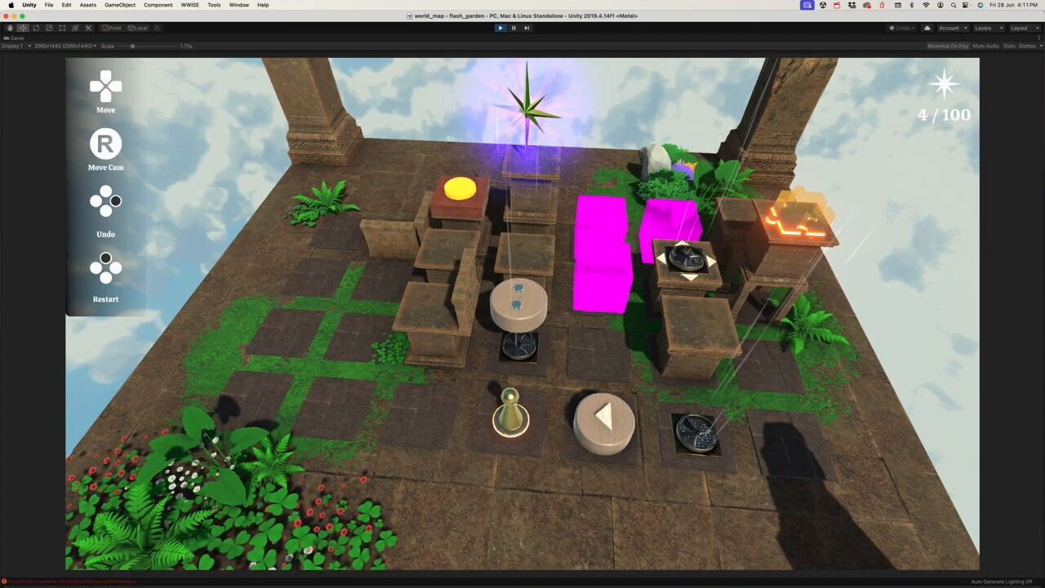
Step: Pull the airstream onto the front stone block and drop the pawn from the rear stone block to the floor tile
key("Up")
key("Right")
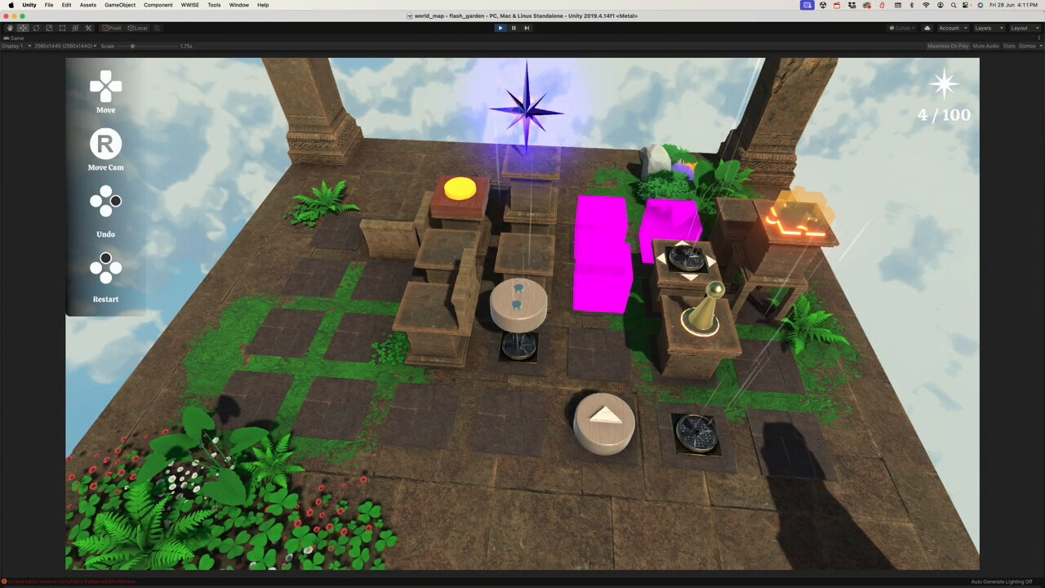
key("Down")
key("Up")
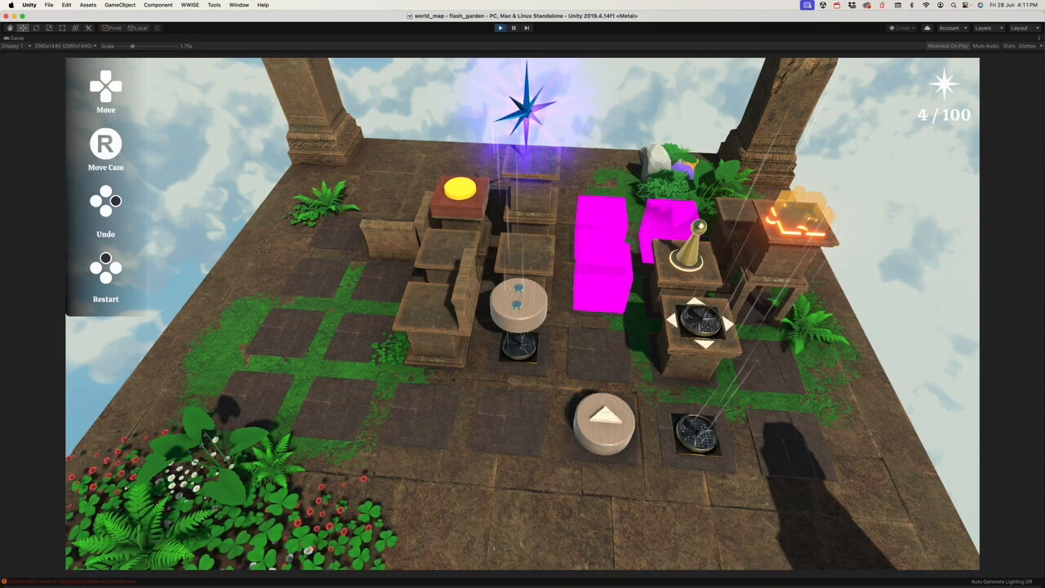
key("Left")
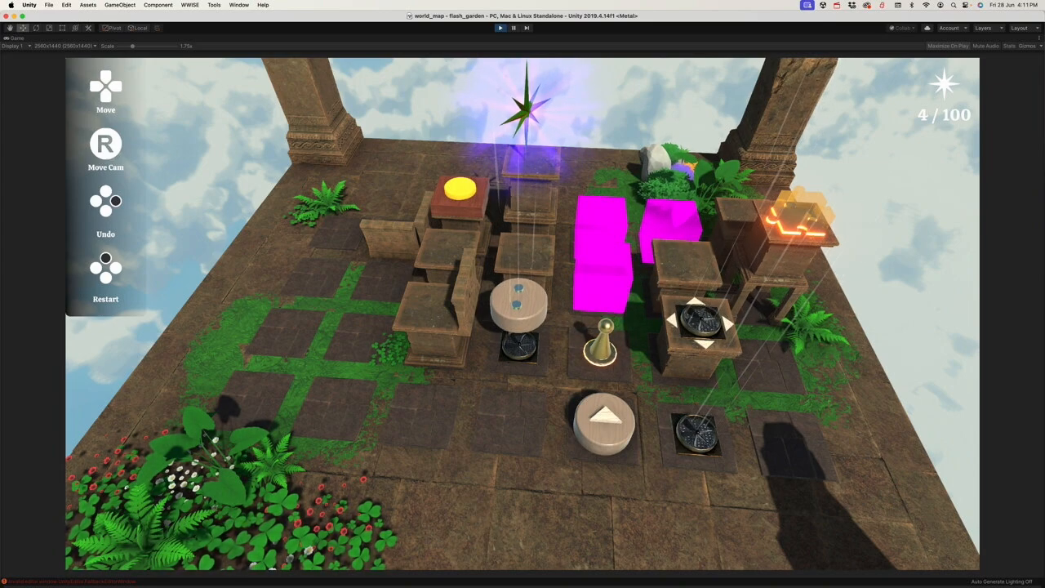
key("Right")
key("Left")
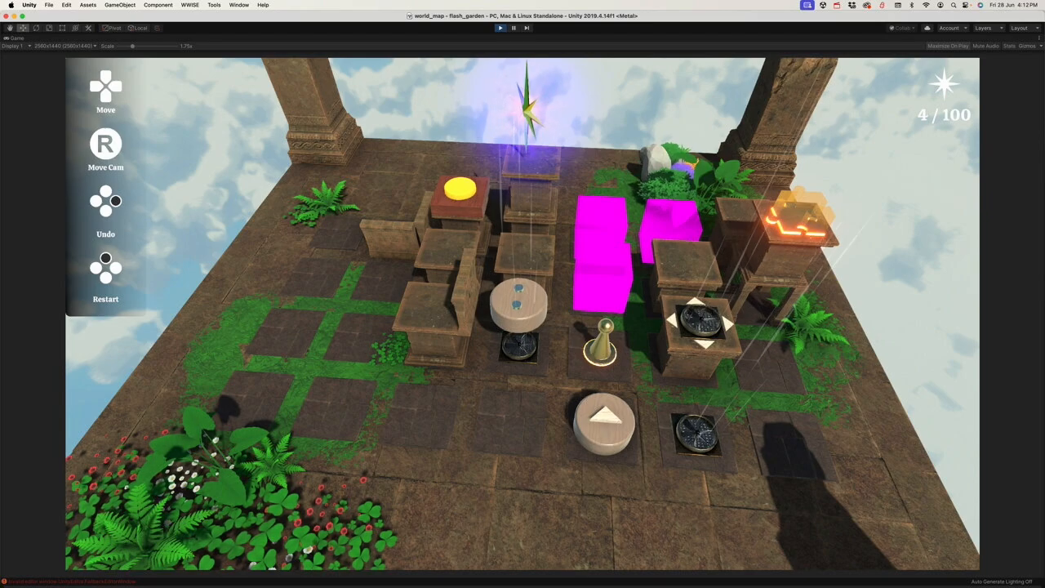
Step: Restart the puzzle, lead the pawn up the front airstream, and swap the disc from the block beside the yellow switch onto the middle block
key("Down")
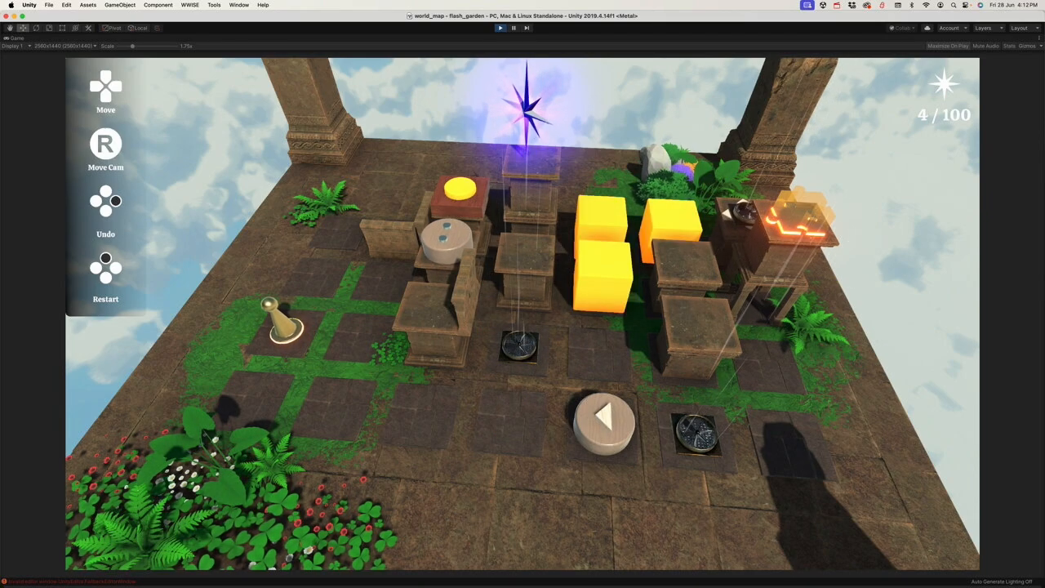
key("Right")
key("Down")
key("Right")
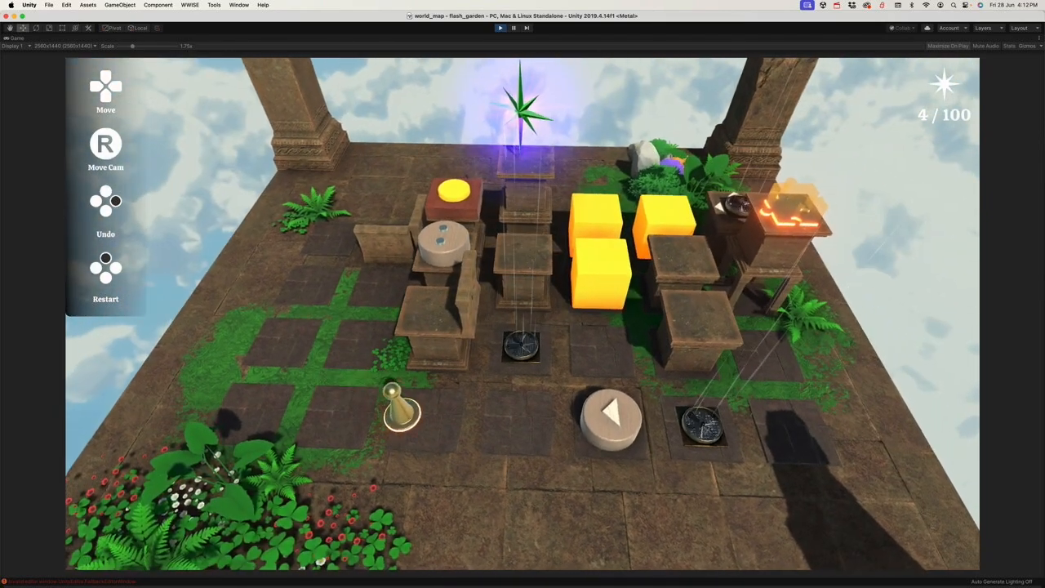
key("Right")
key("Up")
key("Up")
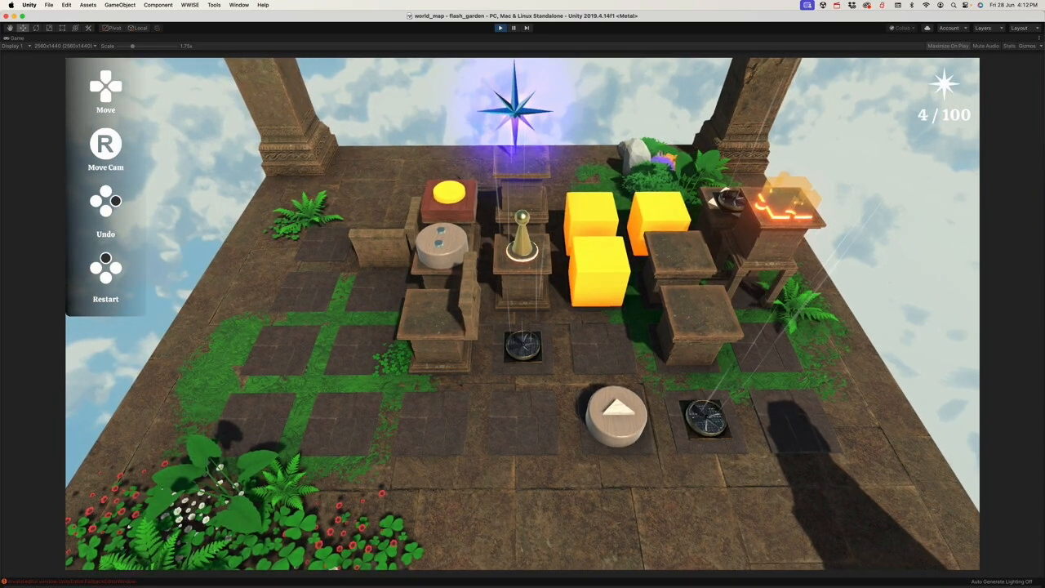
key("Left")
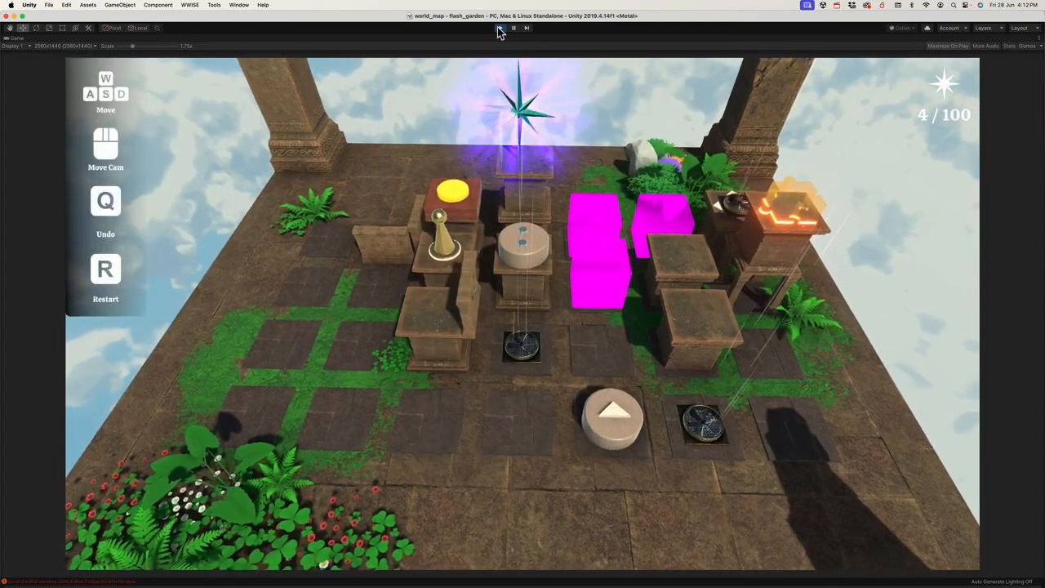
Step: Stop the play test and activate the FULL_SOKOBAN_SETUP (2) object in the world_map scene
left_click(500, 28)
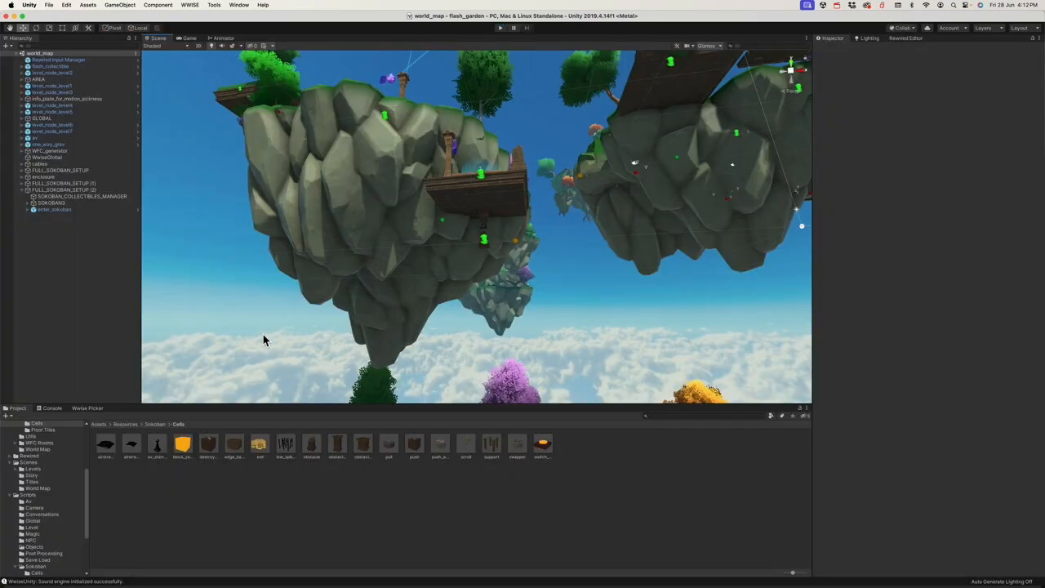
left_click(33, 203)
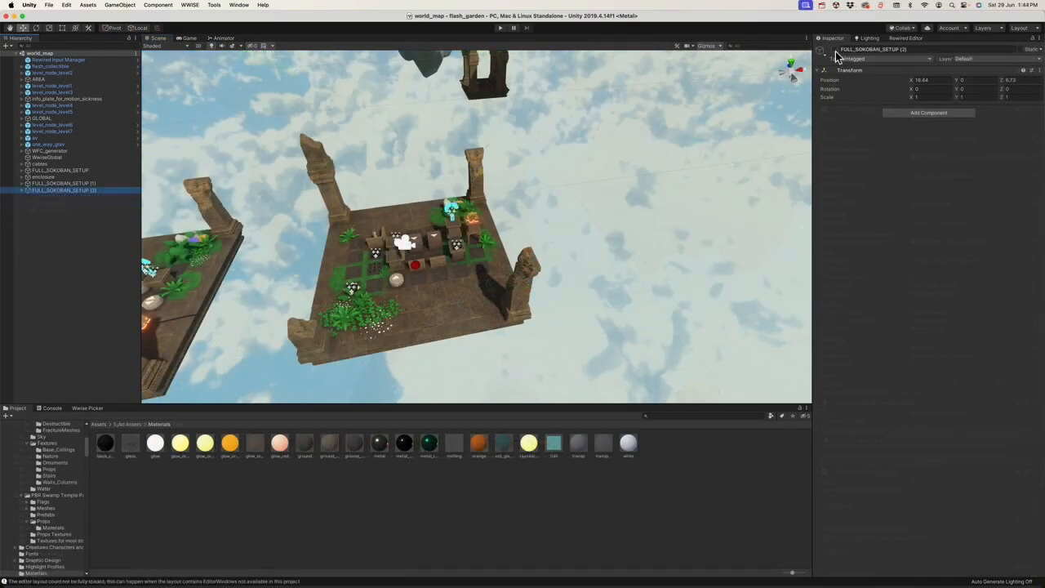
left_click(835, 49)
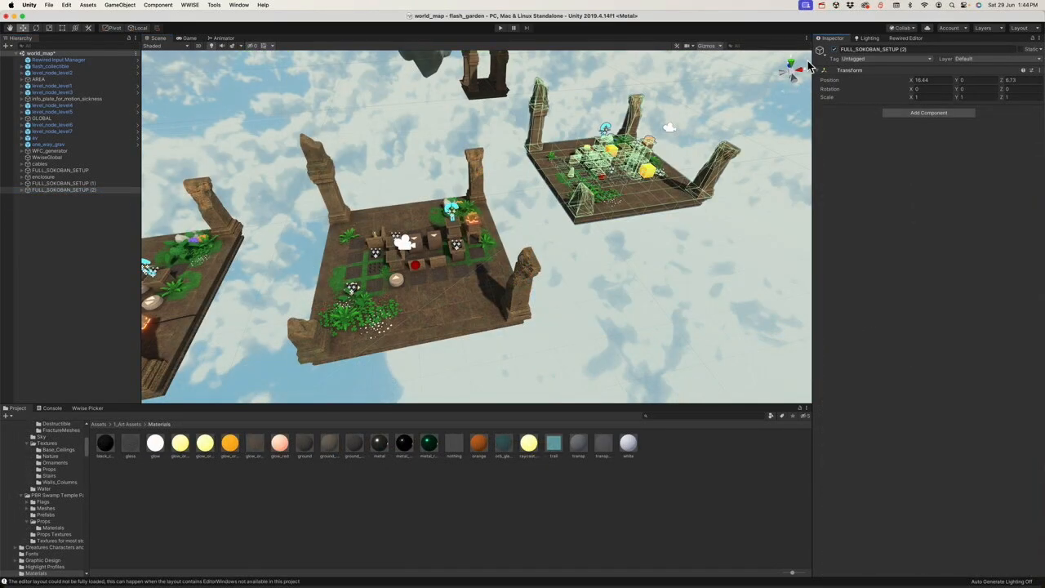
Step: Inspect the third puzzle up close, checking its transparent yellow toggle block and the SOKOBAN3 grid settings
left_click(88, 253)
left_click_drag(677, 264, 554, 258, "alt")
scroll(622, 244, "up", 5)
scroll(618, 245, "up", 8)
scroll(464, 275, "down", 3)
left_click_drag(465, 275, 497, 194, "alt")
left_click(495, 190)
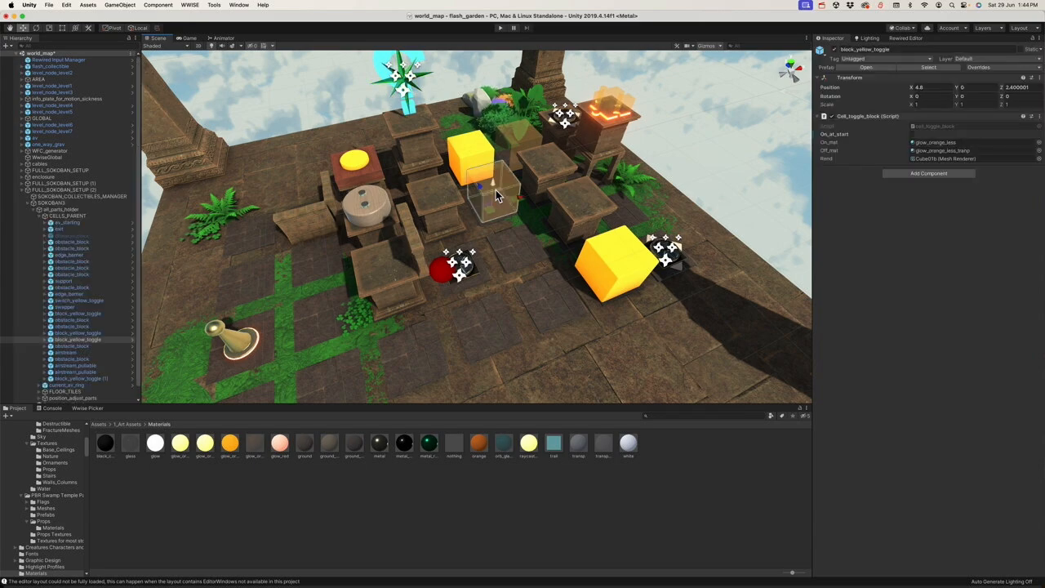
left_click(71, 203)
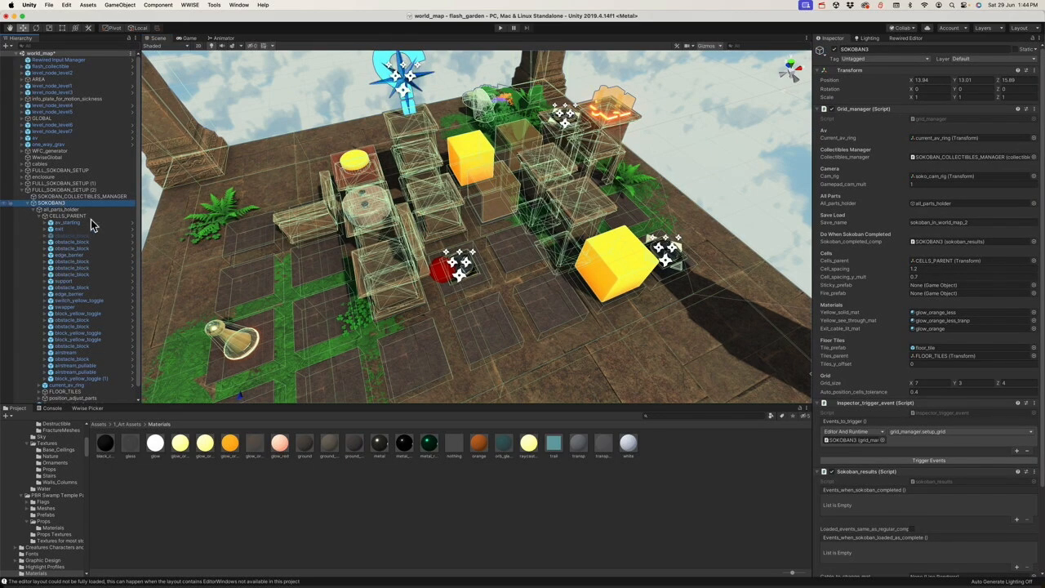
Step: Select the front yellow toggle block beside the pullable airstream and examine its place in the puzzle from several angles
left_click(603, 271)
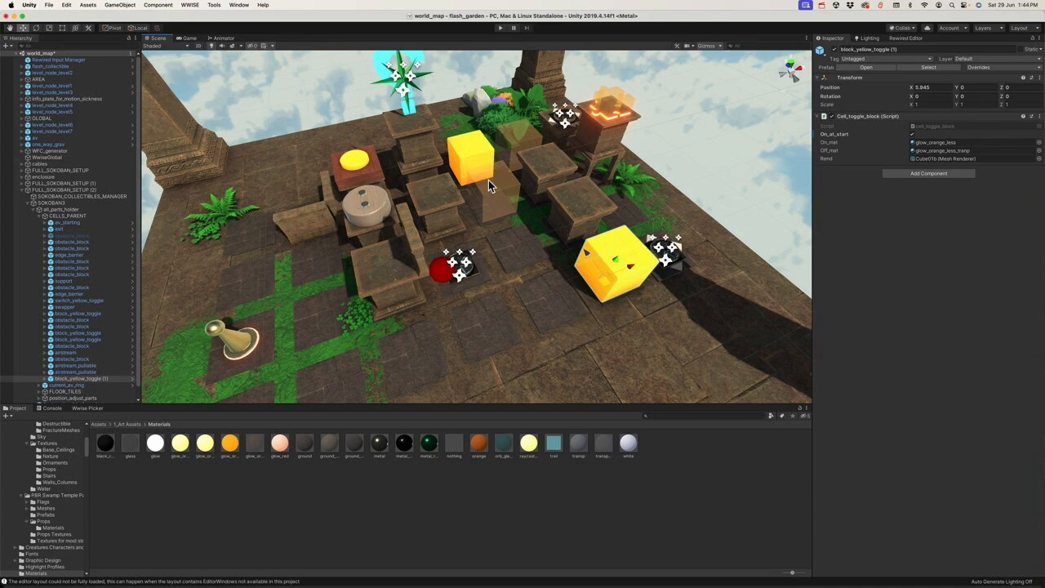
scroll(502, 148, "up", 5, "alt")
left_click_drag(509, 147, 498, 147, "alt")
scroll(530, 179, "down", 5)
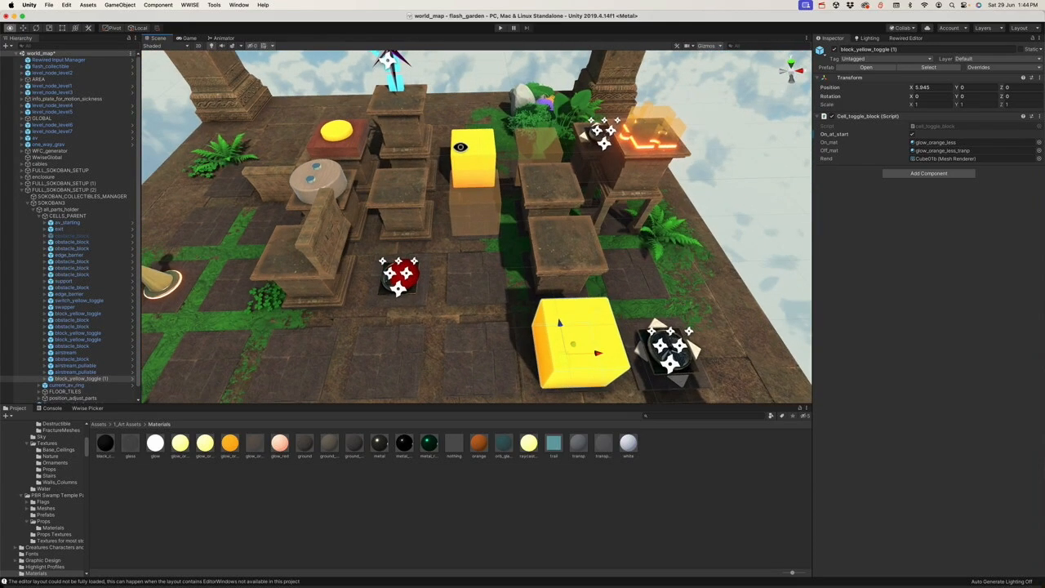
scroll(558, 214, "down", 5)
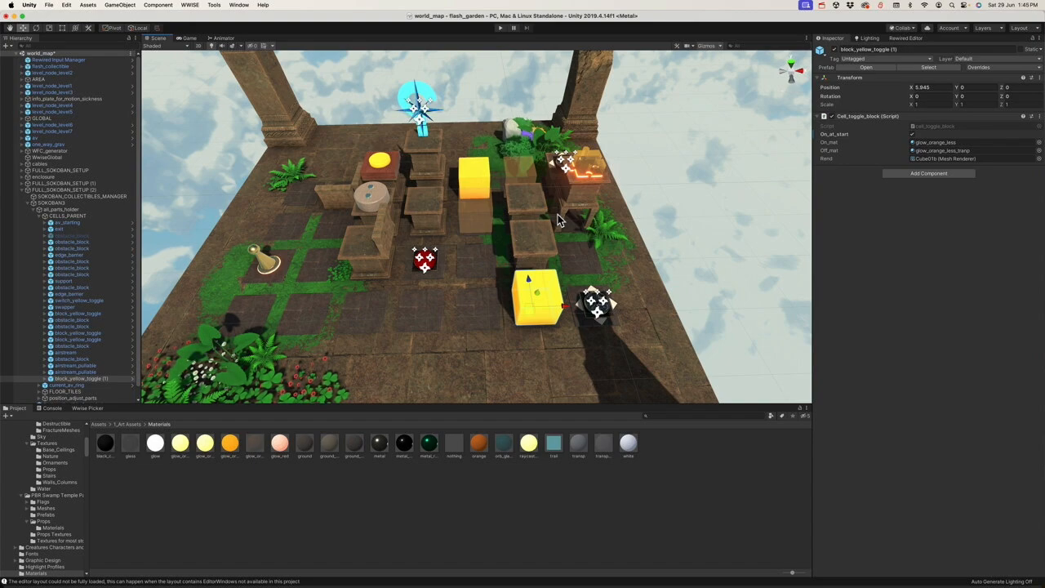
left_click_drag(471, 236, 476, 215, "alt")
scroll(528, 186, "up", 5, "alt")
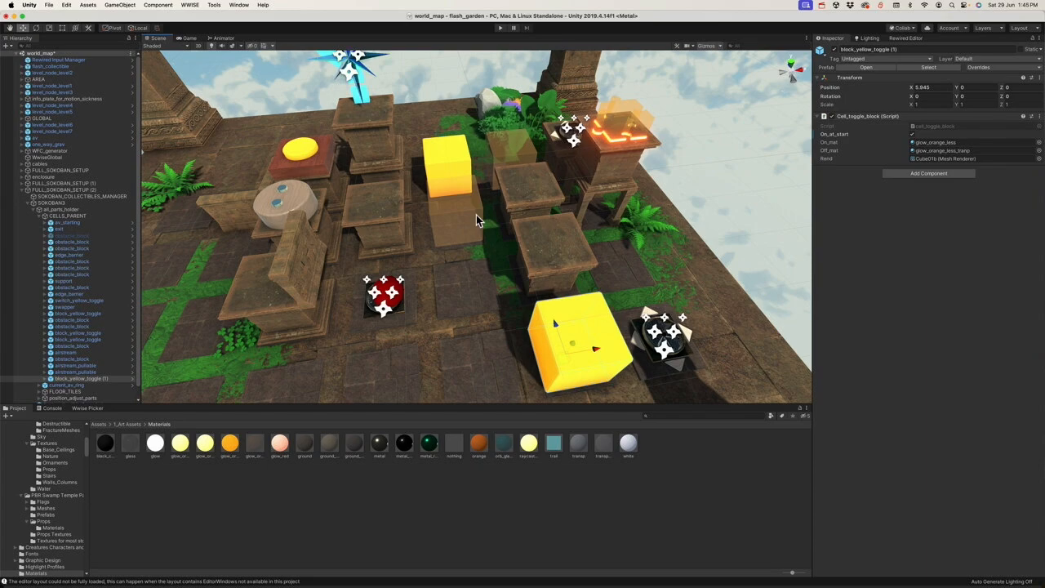
key("alt")
left_click_drag(474, 219, 468, 239, "alt")
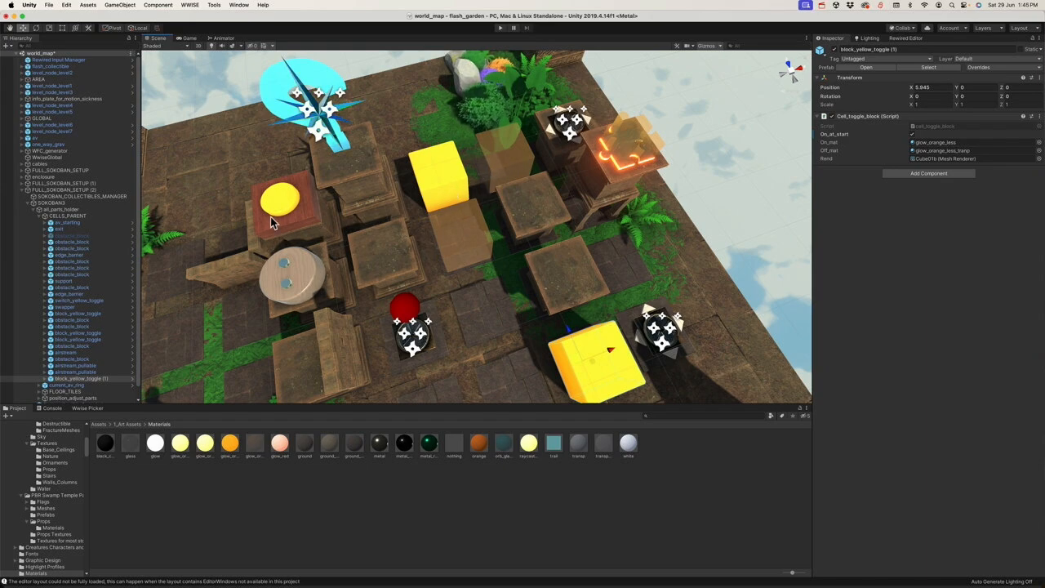
scroll(469, 285, "down", 5)
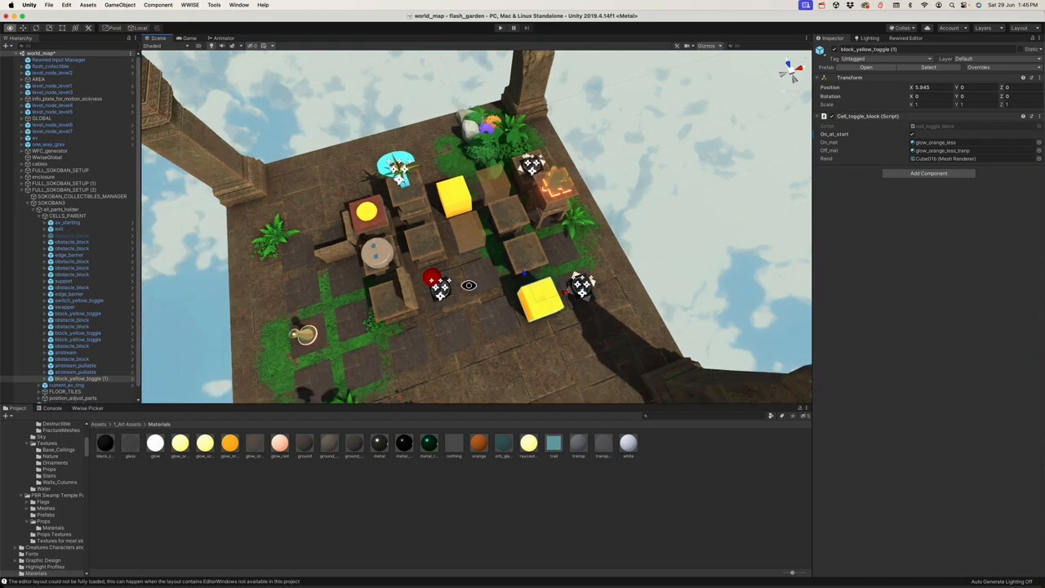
left_click_drag(469, 285, 463, 227, "alt")
scroll(486, 222, "up", 5, "alt")
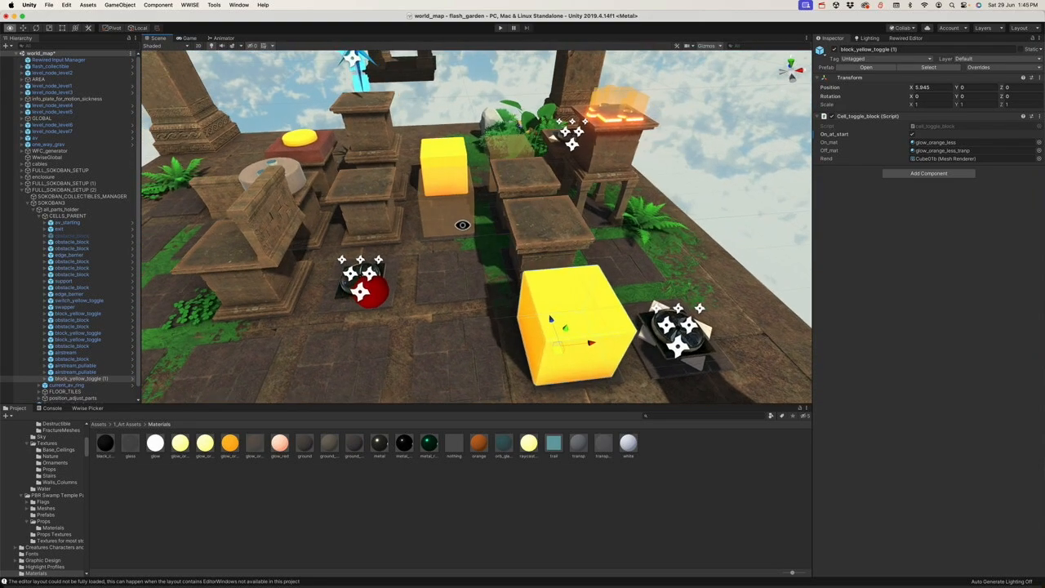
scroll(466, 228, "down", 3)
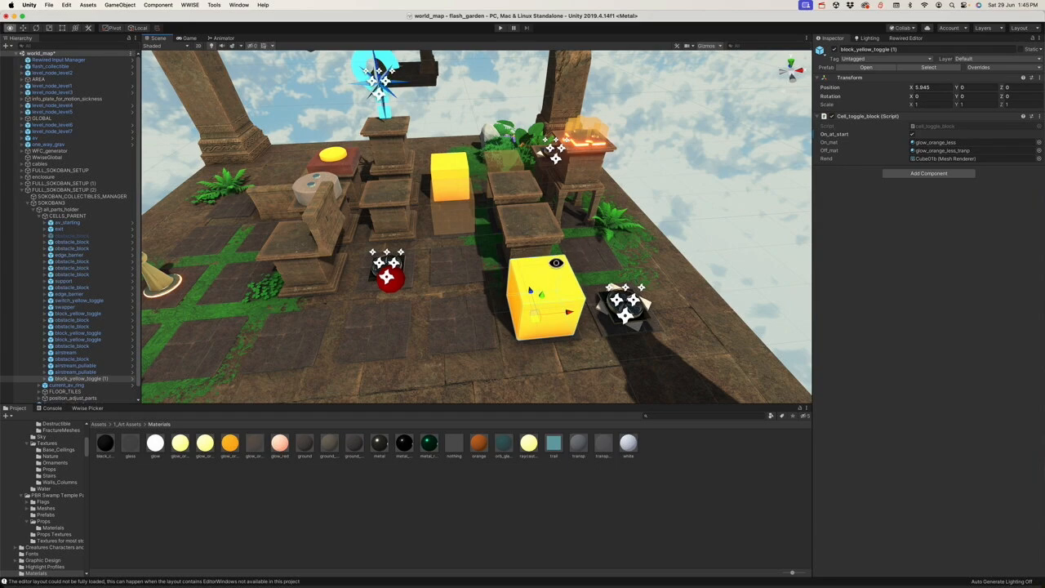
left_click_drag(555, 248, 573, 258, "alt")
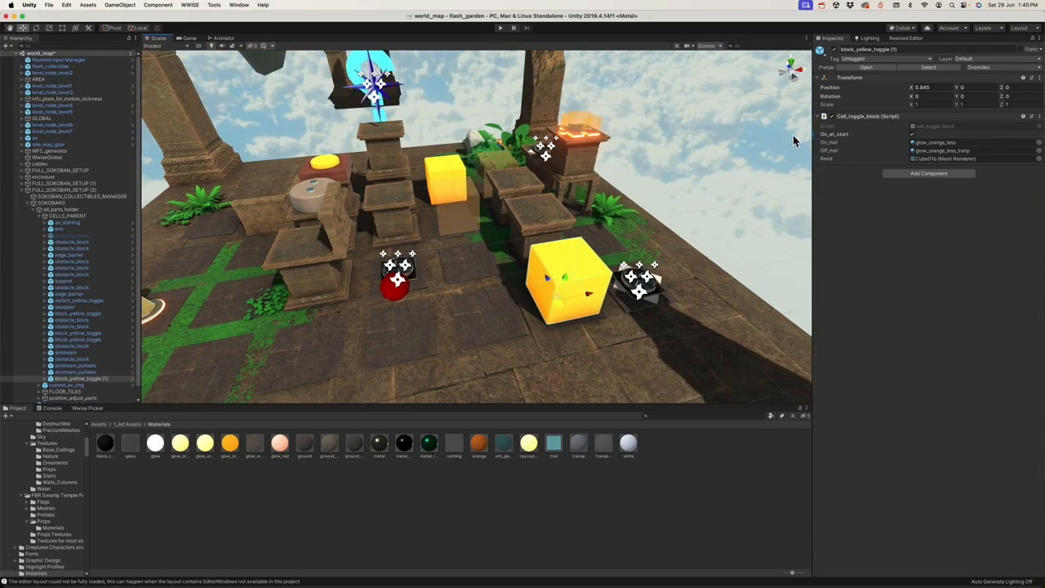
Step: Deactivate block_yellow_toggle (1) beside the front pullable airstream and check the opened floor tile
left_click(834, 50)
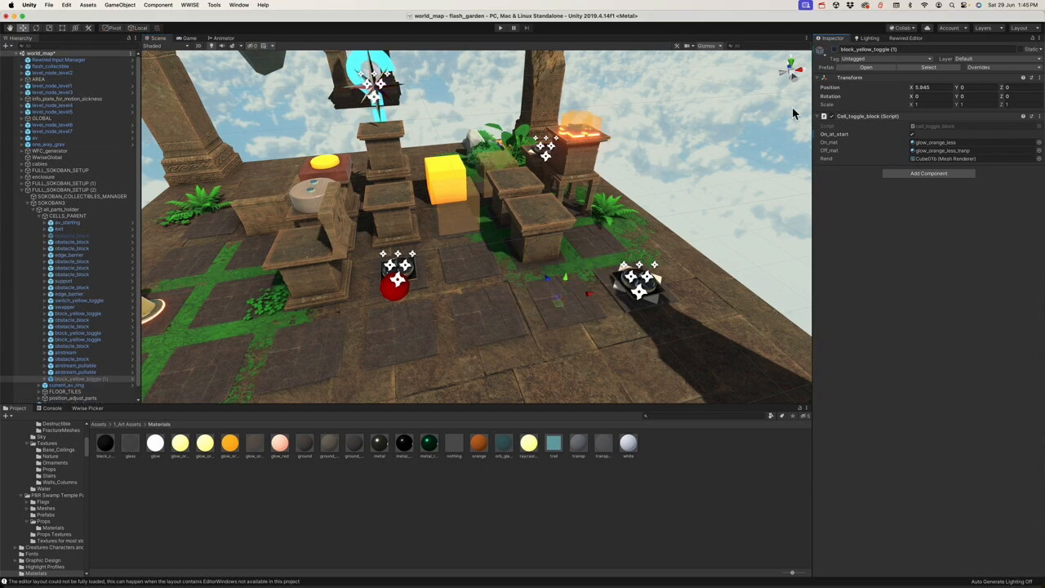
left_click(657, 492)
left_click_drag(577, 289, 604, 359, "alt")
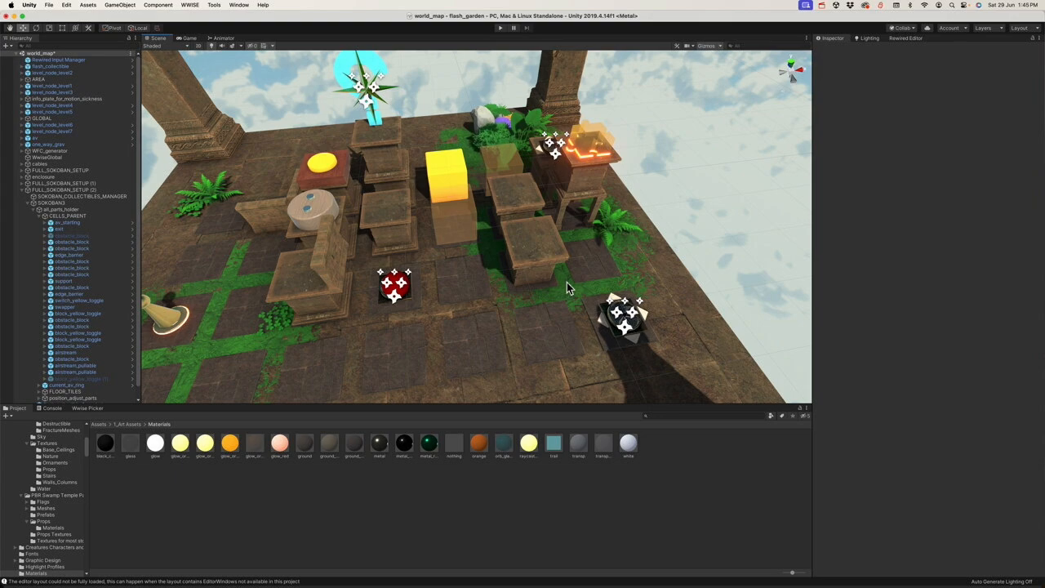
mouse_move(534, 294)
left_mouse_down("alt")
mouse_move(545, 293)
mouse_move(534, 300)
left_mouse_up("alt")
right_click_drag(534, 300, 533, 302)
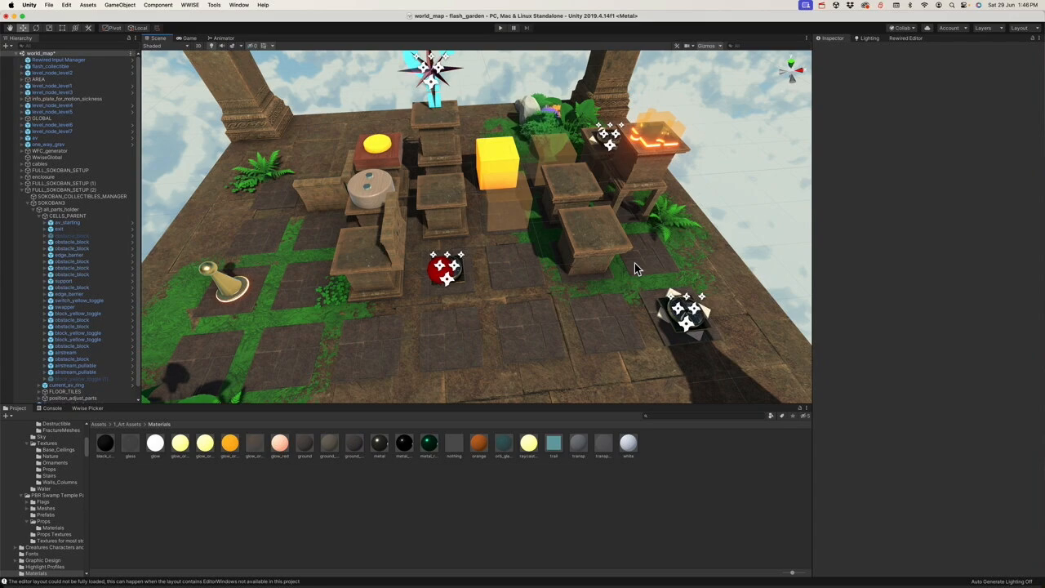
Step: Reactivate block_yellow_toggle (1) to compare the layout with it in place, and deactivate it again
left_click(106, 379)
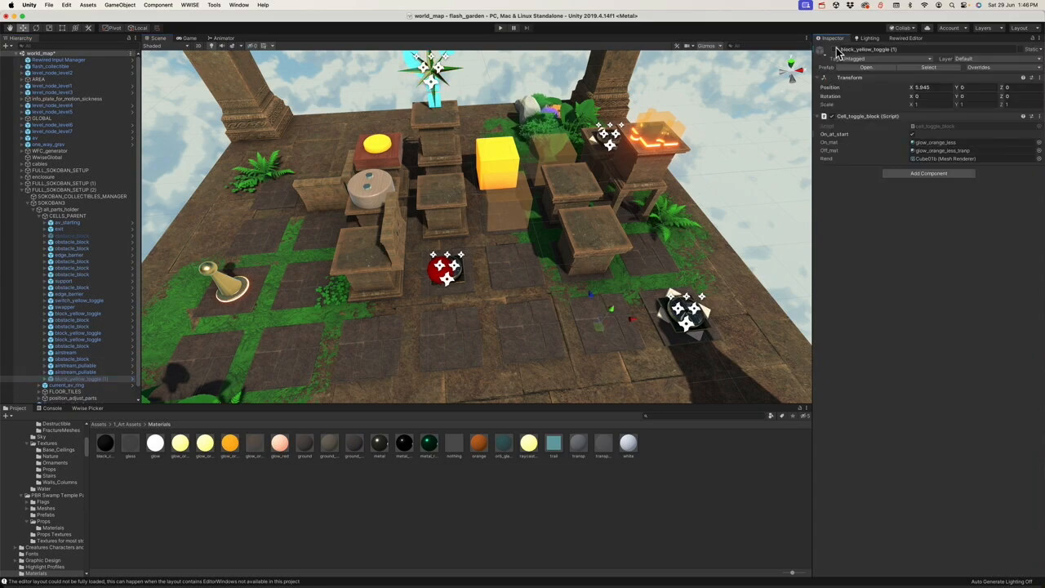
left_click(834, 50)
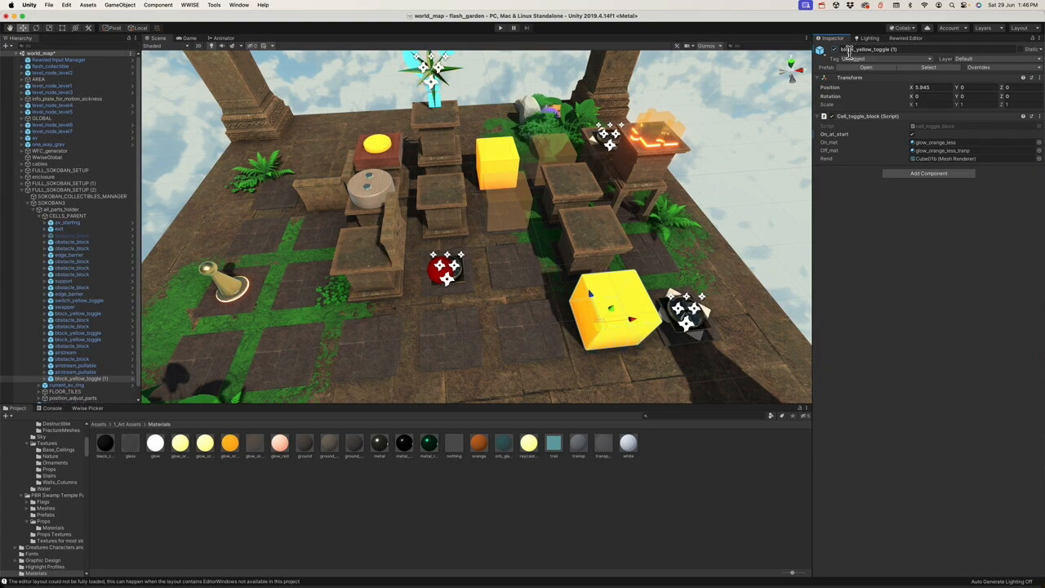
left_click(833, 50)
left_click(651, 493)
mouse_move(511, 317)
left_mouse_down("alt")
mouse_move(539, 327)
mouse_move(546, 311)
mouse_move(518, 312)
left_mouse_up("alt")
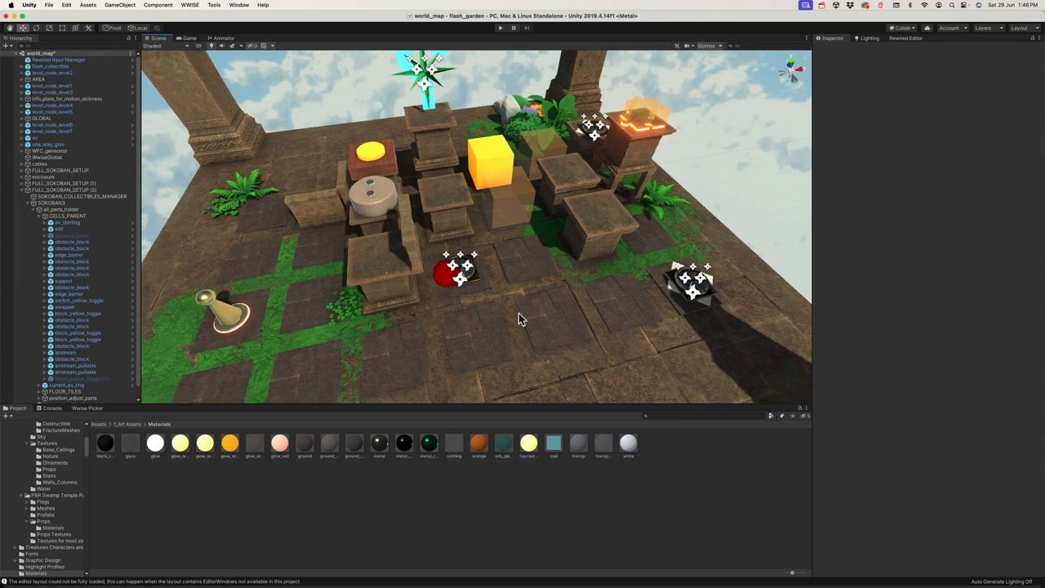
Step: Save the world_map scene with the front yellow block deactivated and start play mode
left_click_drag(564, 253, 555, 327, "alt")
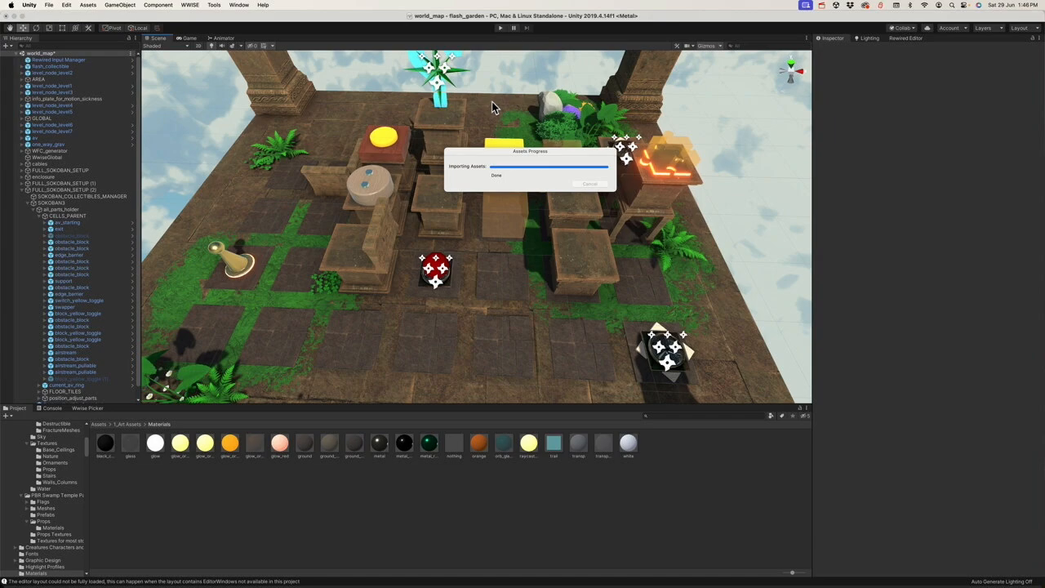
left_click(501, 27)
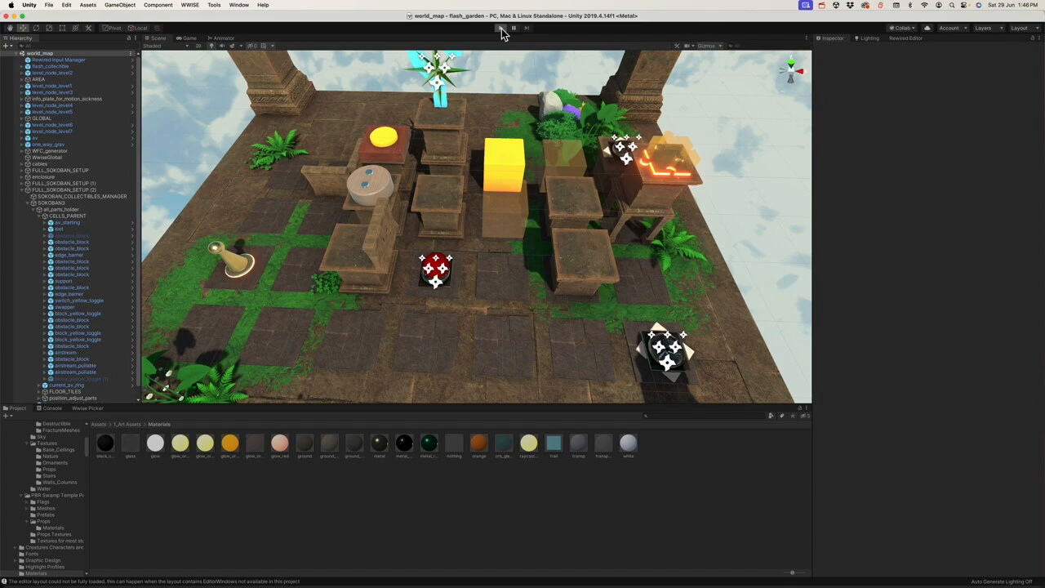
left_click(500, 29)
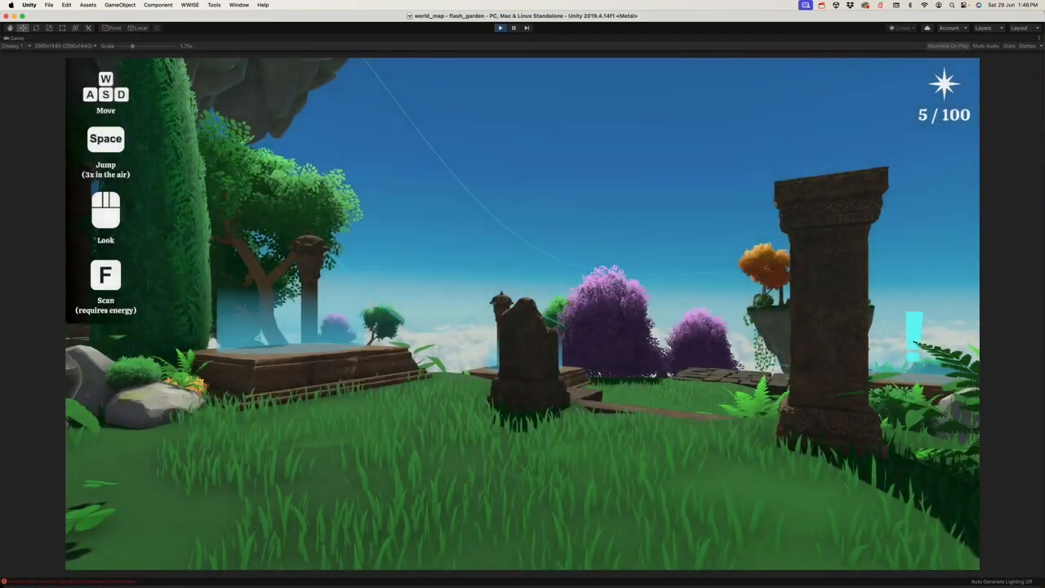
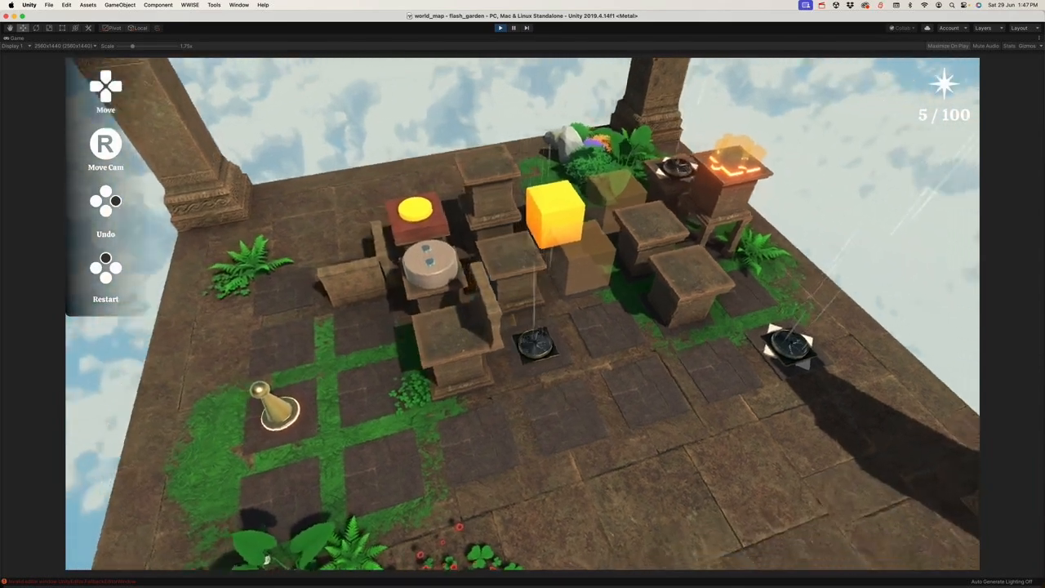
Step: Move the pawn from its starting area along the front row of tiles toward the pullable airstream
key("Left")
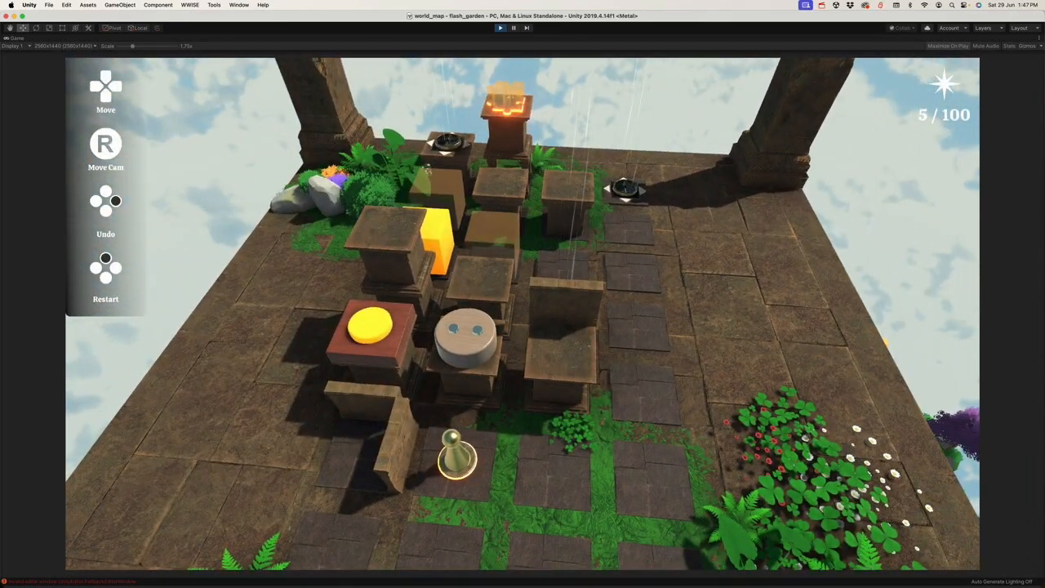
key("Right")
key("Down")
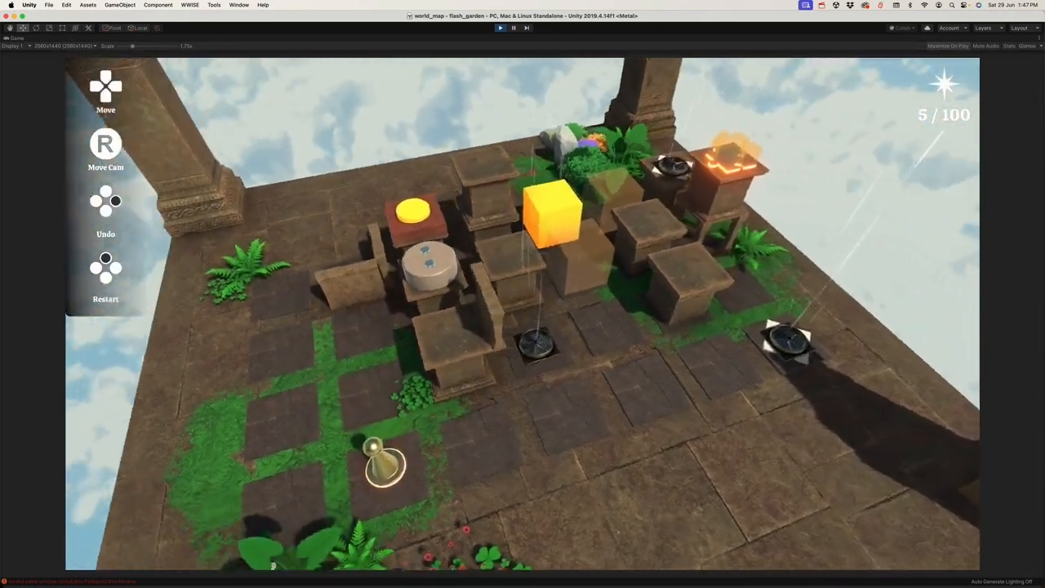
key("Right")
key("Right")
key("Right")
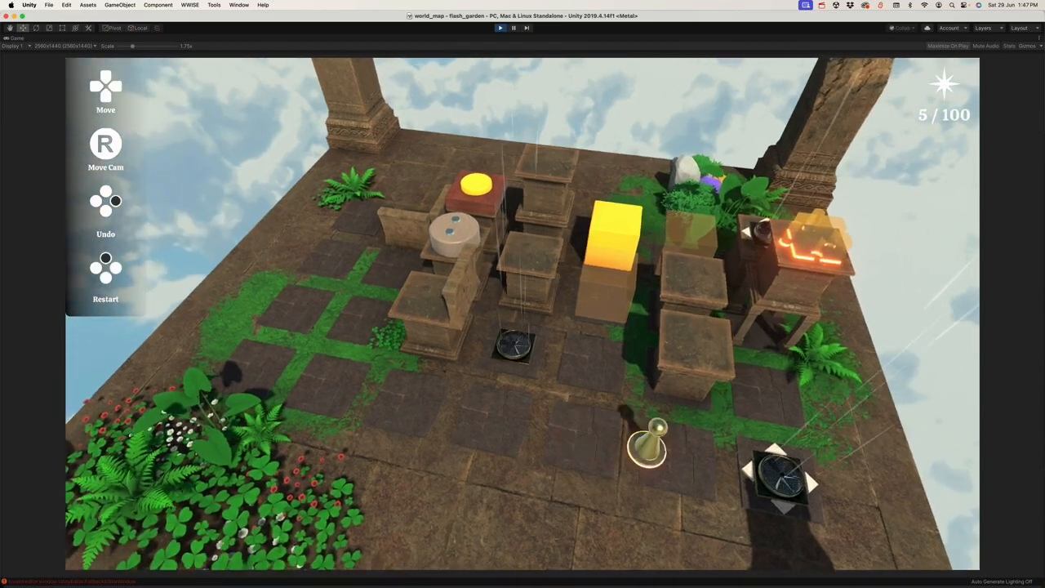
Step: Pull the front airstream one tile toward the start and move the pawn to the tile before the stacked yellow blocks
key("Right")
key("Left")
key("Right")
key("Up")
key("Left")
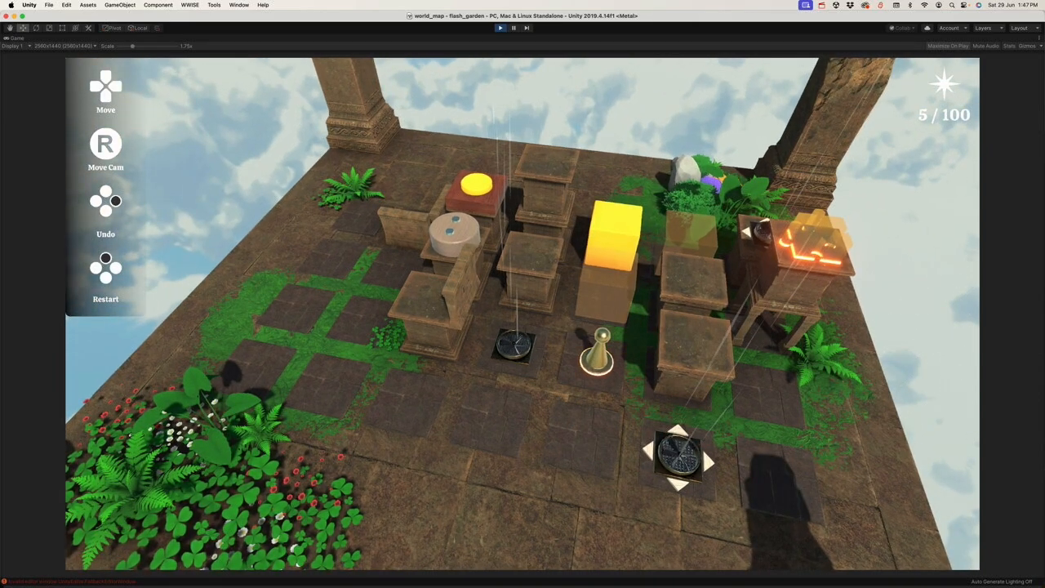
Step: Ride the pulled airstream onto the two pillars beside it and bring the pawn back down to the floor tile
key("Down")
key("Right")
key("Up")
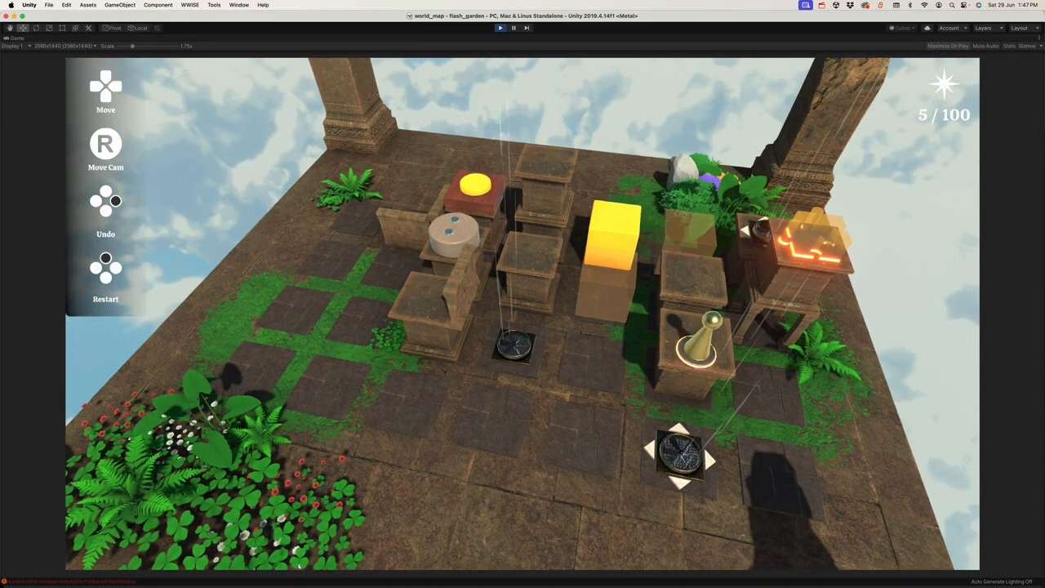
key("Up")
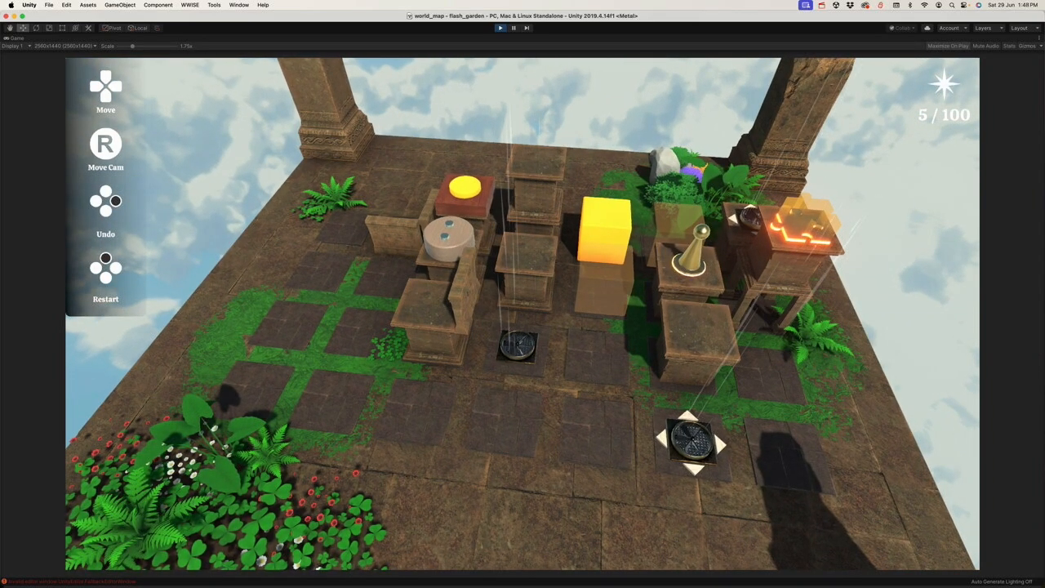
key("Down")
key("Left")
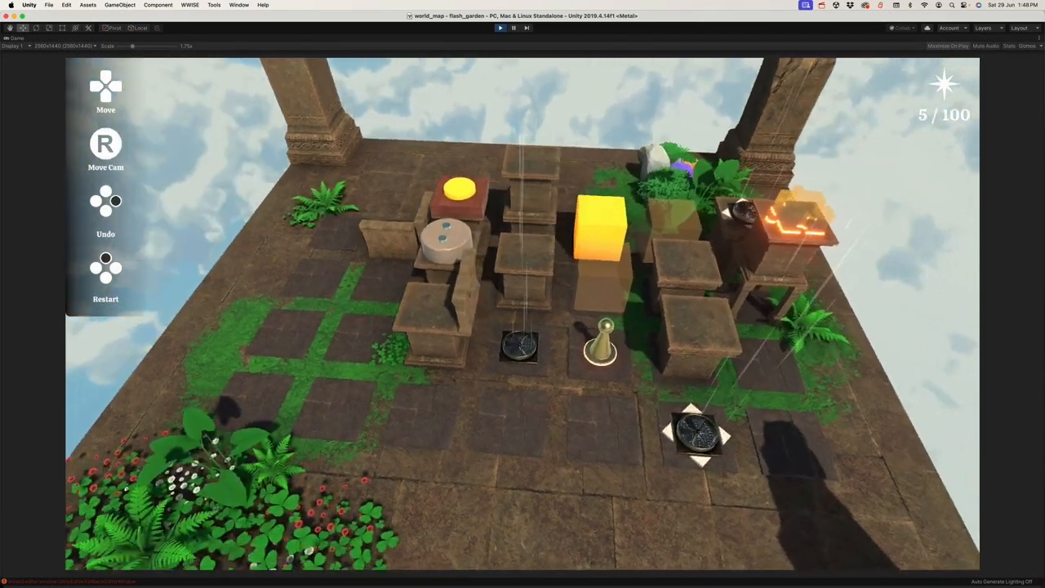
Step: Toggle the yellow blocks from the switch pillar and swap the pawn with the swapper to place it above the fixed airstream
key("Left")
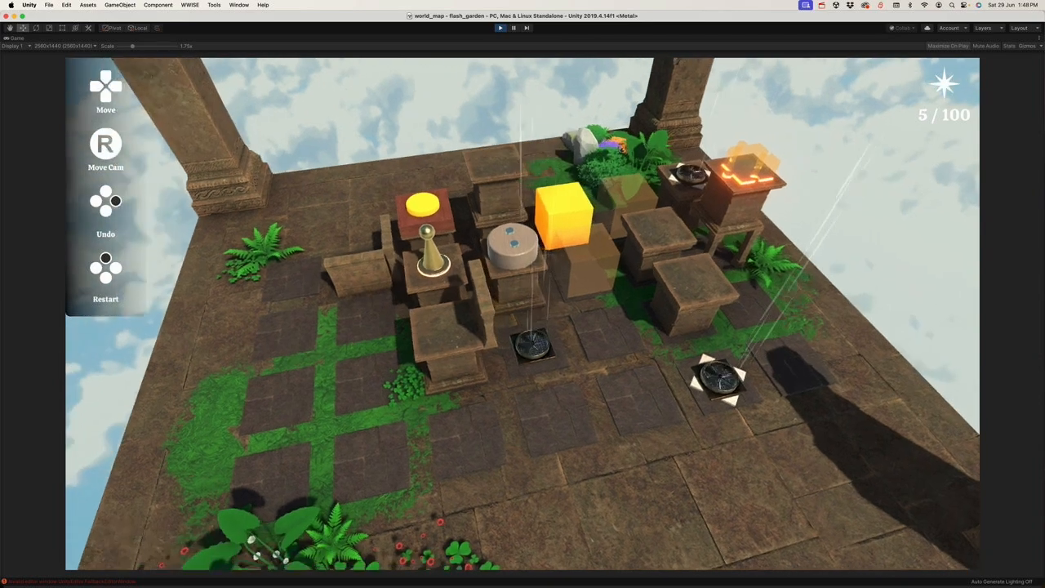
key("Down")
key("Down")
key("Right")
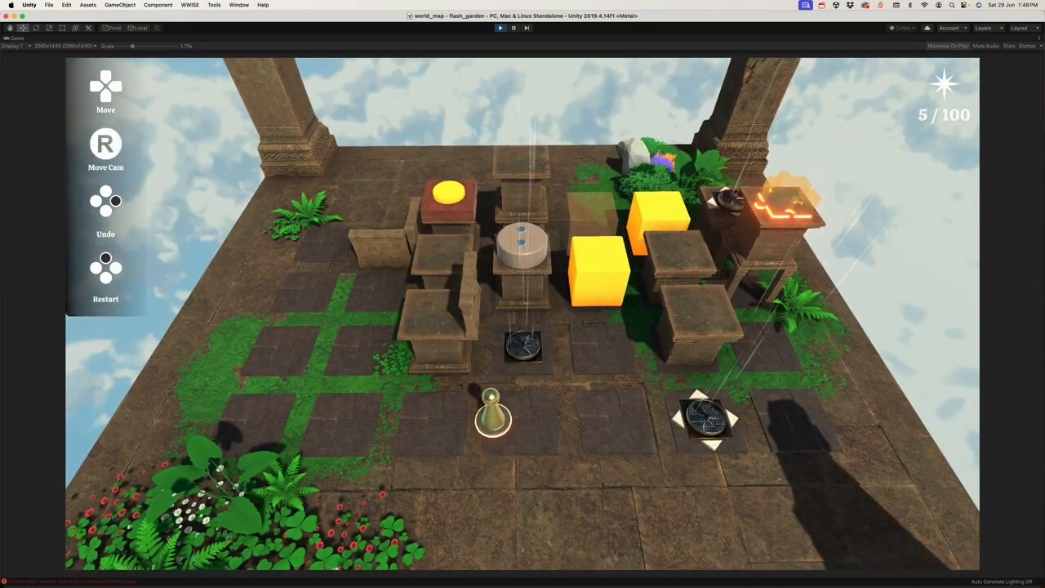
key("Up")
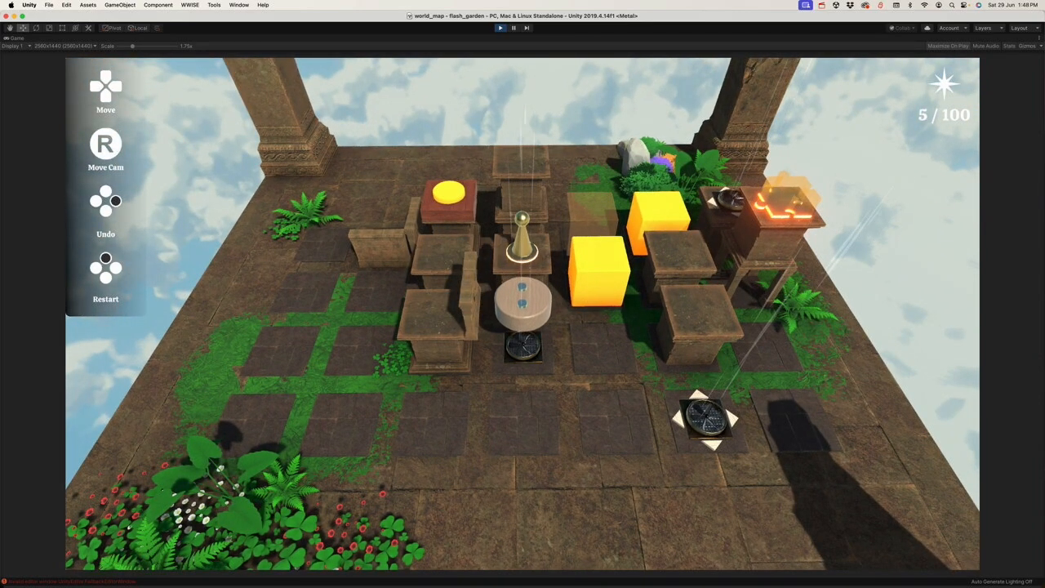
Step: Cross the raised front yellow block between the pillars, toggle the blocks back, and return the swapper to the middle pillar
key("Left")
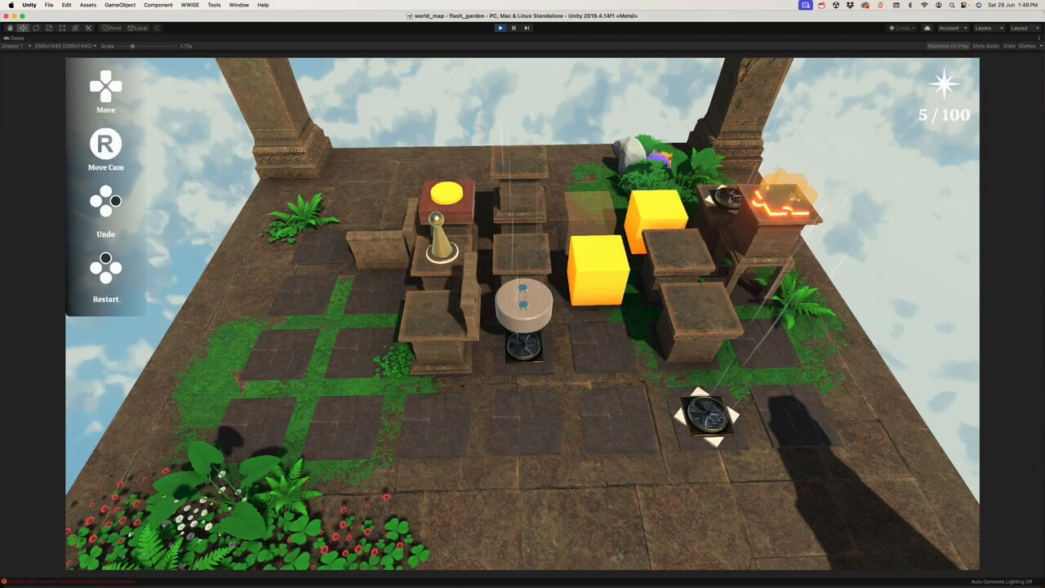
key("Right")
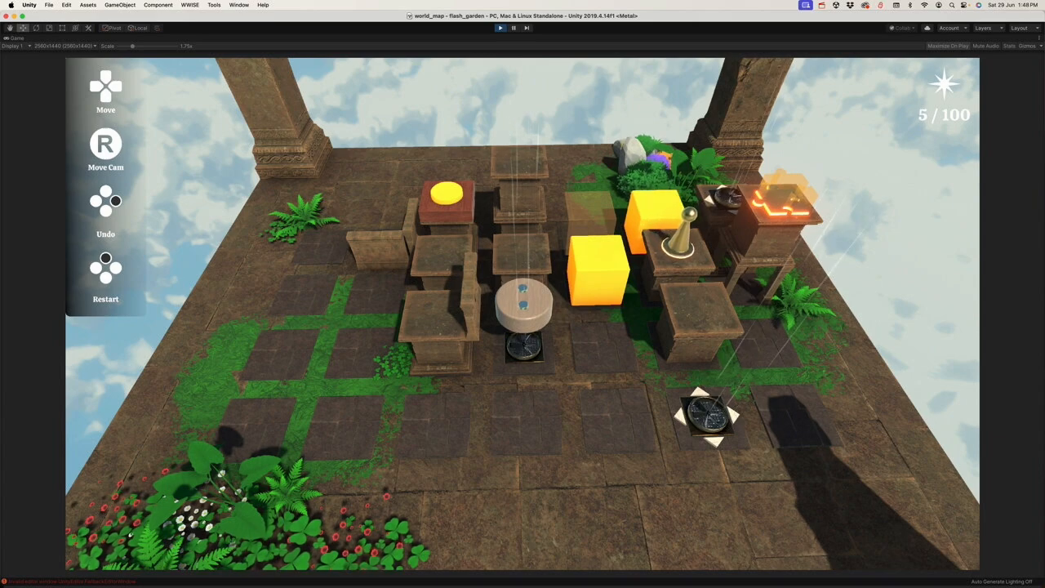
key("Left")
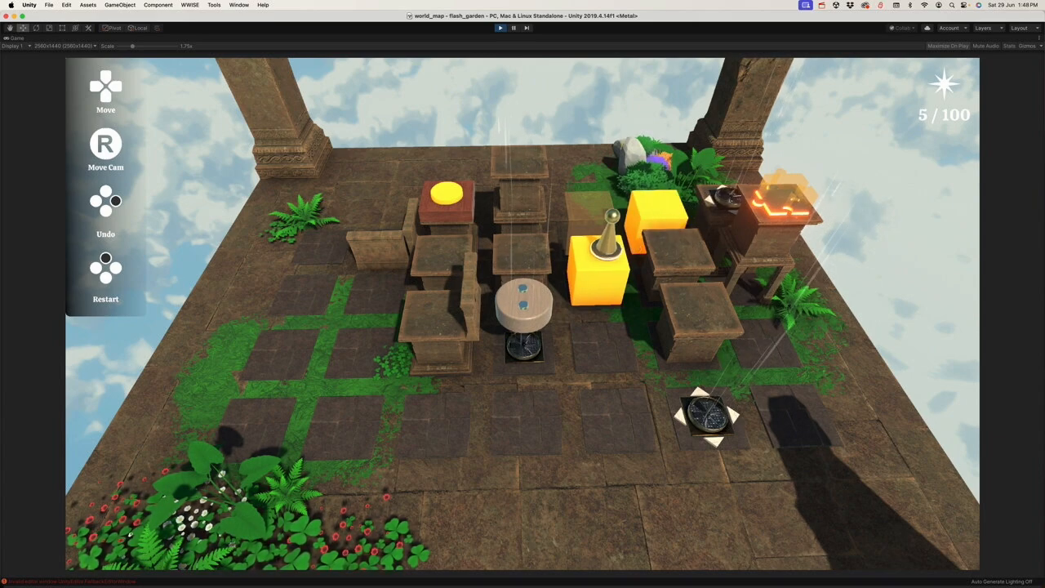
key("Right")
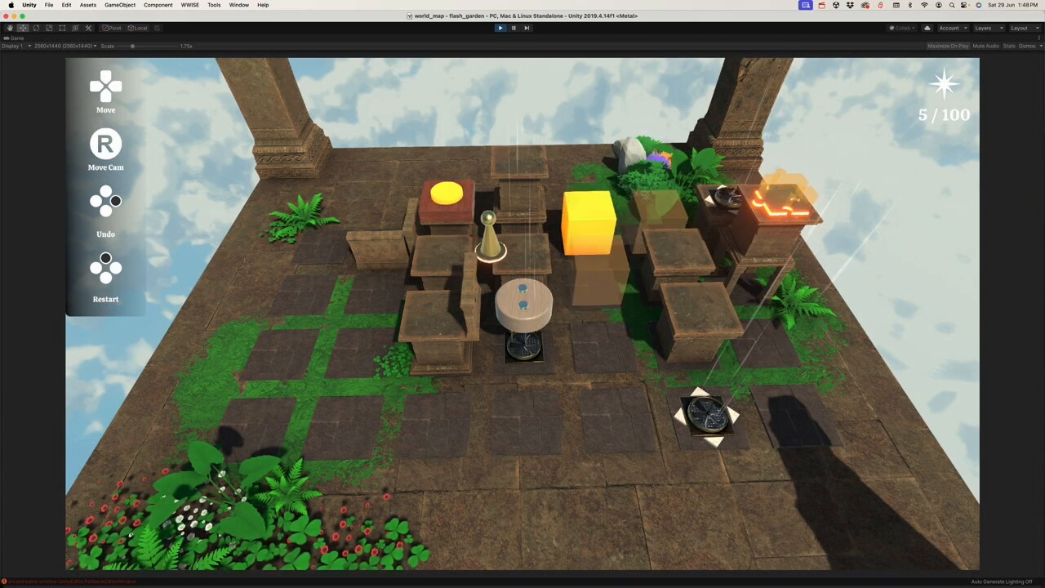
key("Right")
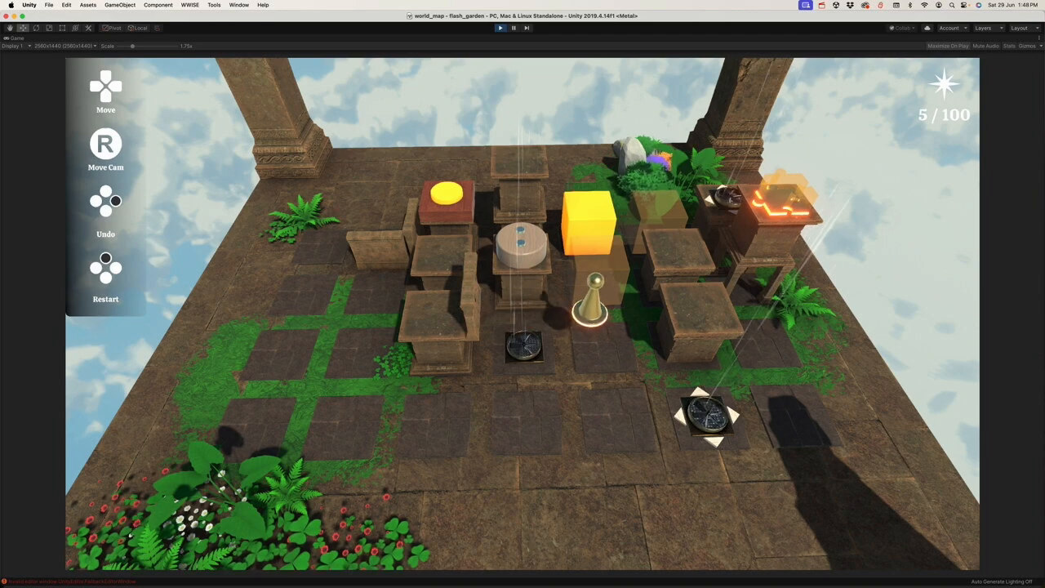
Step: Ride the front airstream over the pillars and land the pawn in the lowered front yellow block
key("Down")
key("Right")
key("Up")
key("Up")
key("Left")
key("Down")
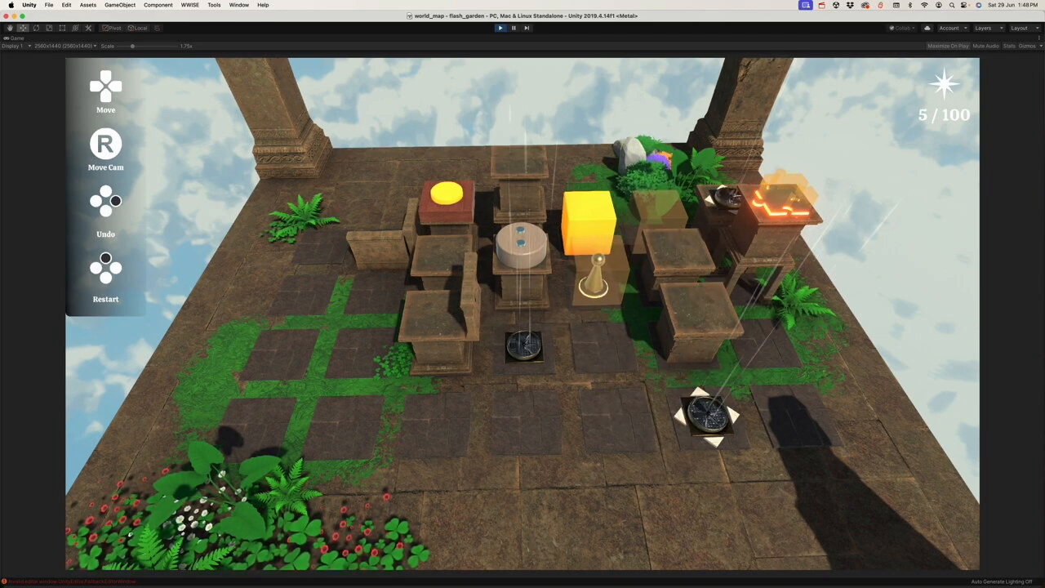
Step: Try pulling the front airstream one more tile toward the start, and pull it back
key("Down")
key("Left")
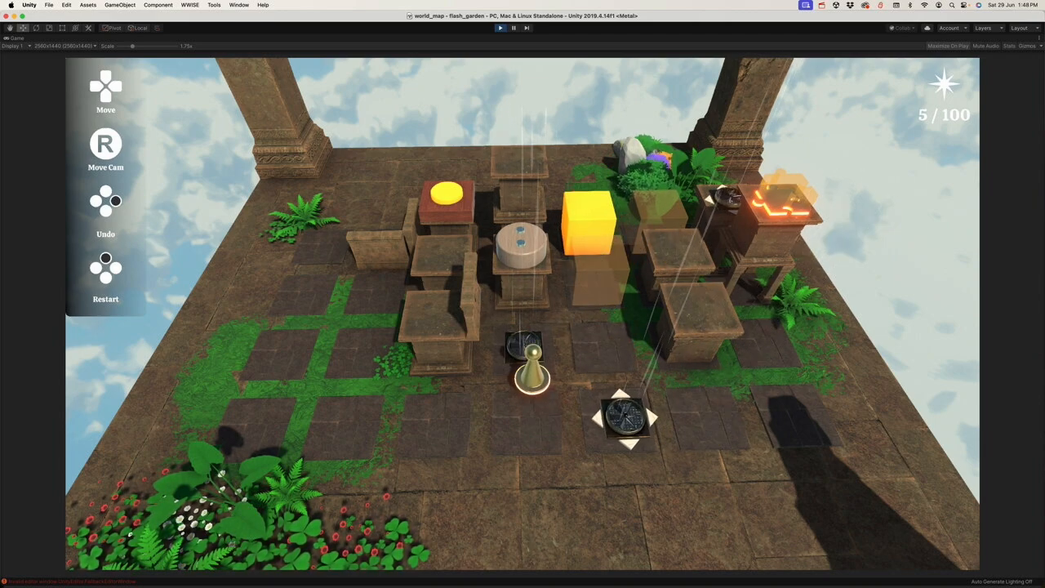
key("Up")
key("Down")
key("Right")
key("Right")
key("Right")
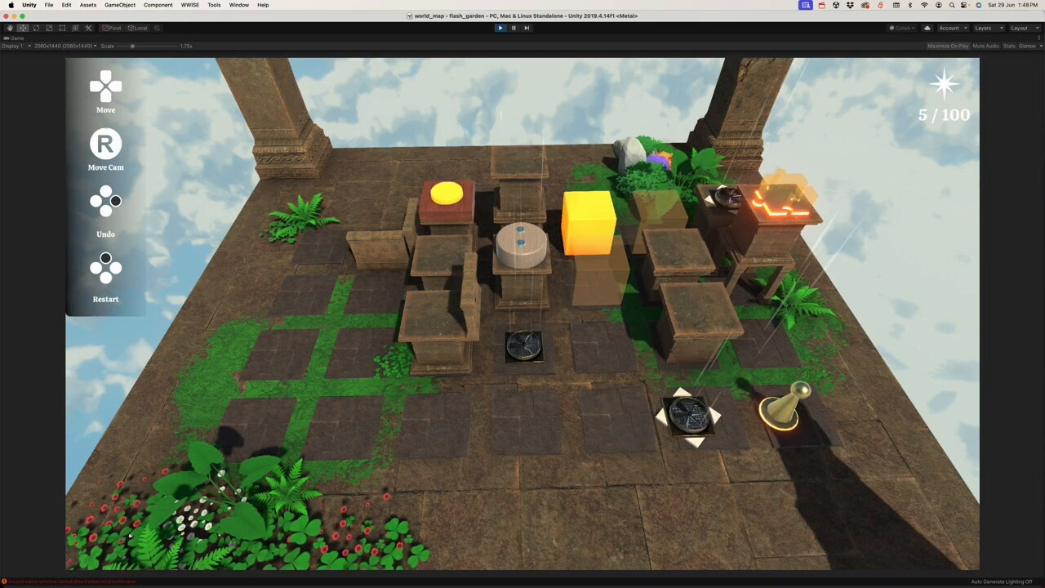
Step: Return the pawn to the pillar beside the yellow switch, raise the front yellow block, and swap the swapper onto the middle pillar
key("Up")
key("Left")
key("Left")
key("Left")
key("Left")
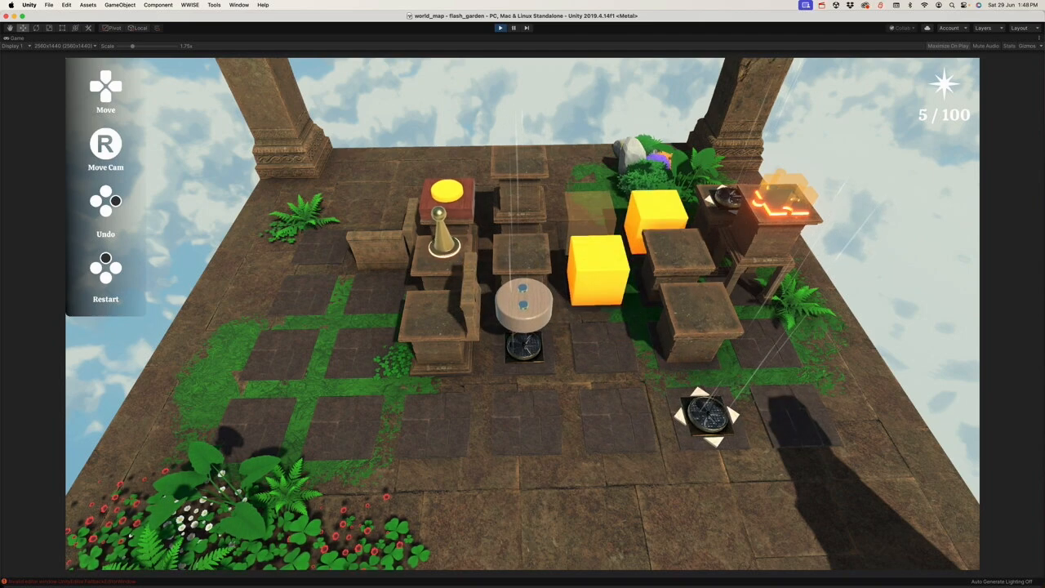
key("Right")
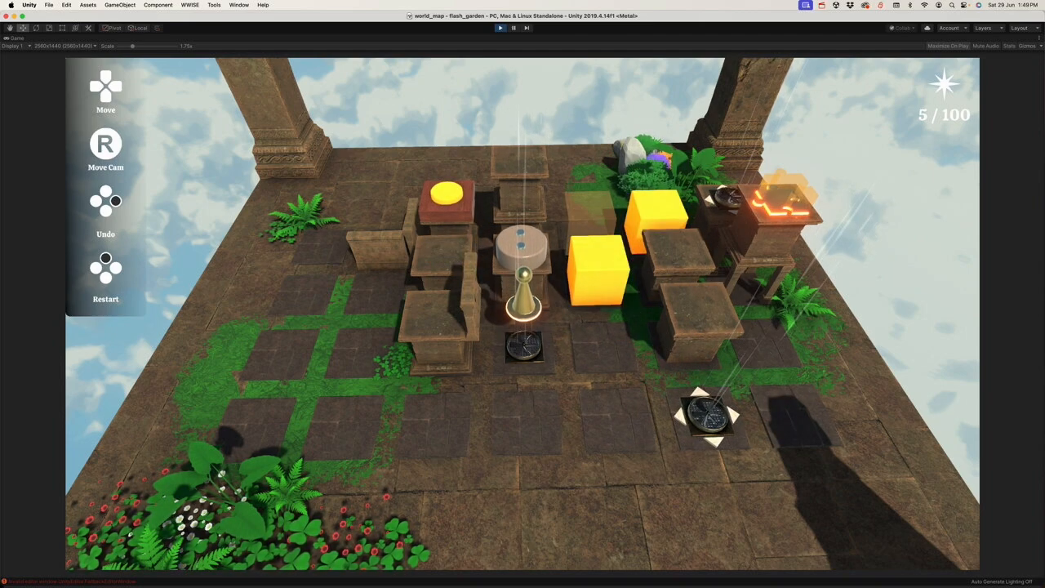
Step: Ride the pullable airstream over the nearby pillars and step the pawn onto the raised front yellow block
key("Down")
key("Right")
key("Right")
key("Up")
key("Up")
key("Left")
key("Left")
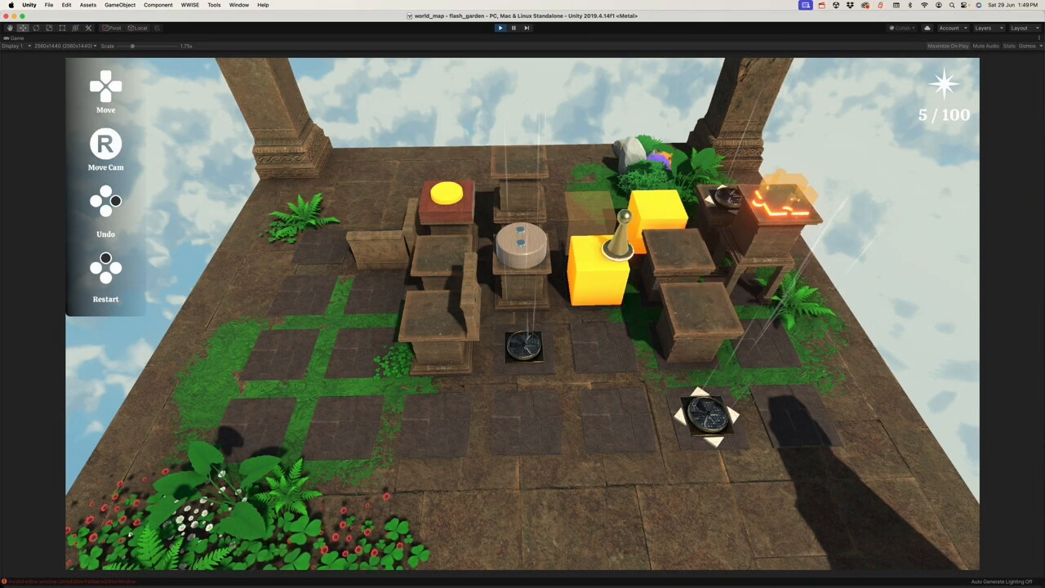
Step: Place the swapper on the raised front yellow block and lower that block with the yellow switch
key("Down")
key("Down")
key("Up")
key("Up")
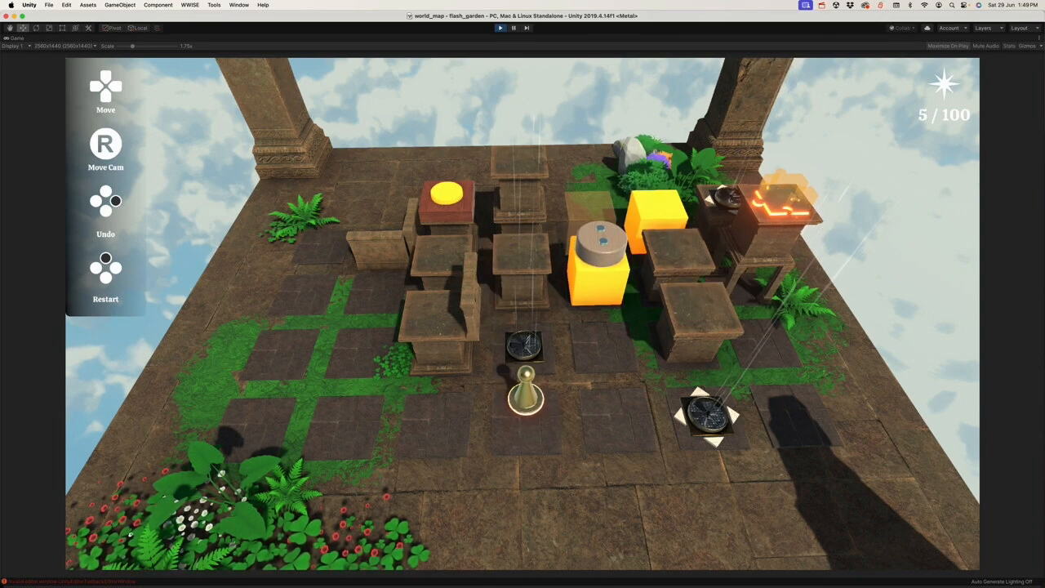
key("Left")
key("Right")
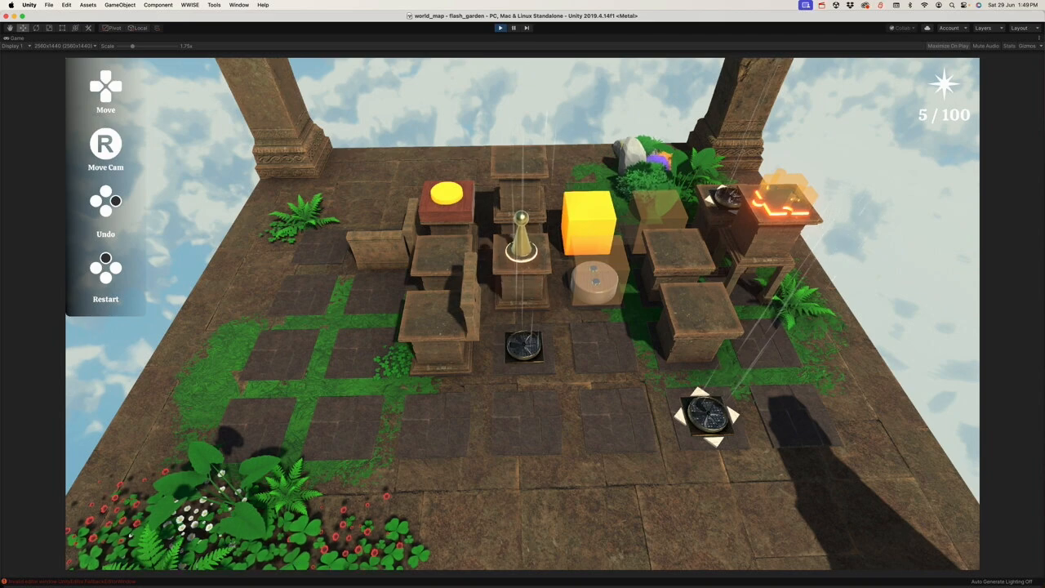
Step: Toggle the yellow blocks with the swapper in the front one, and pull the rear airstream onto the raised rear block
key("Left")
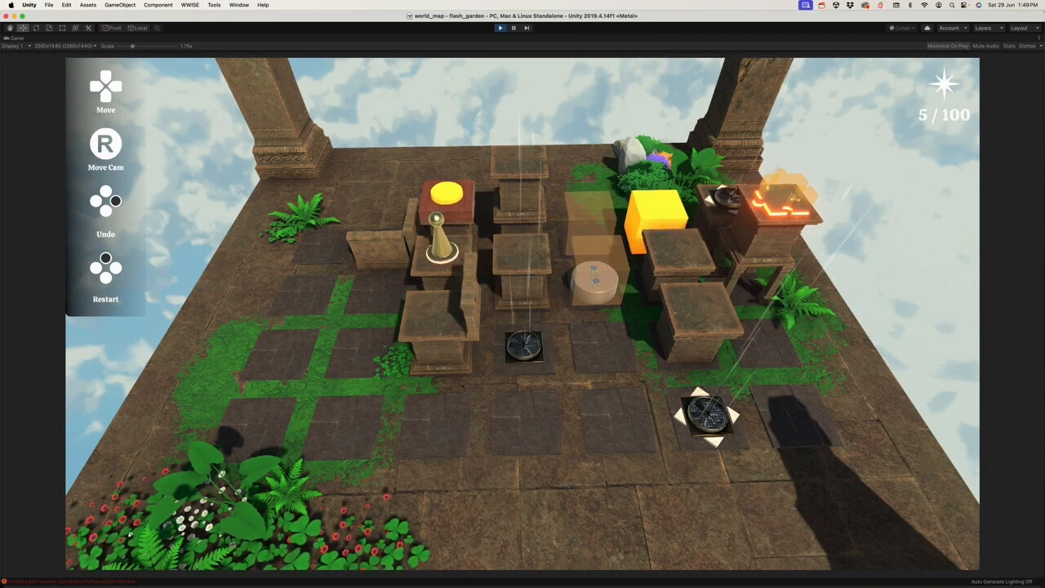
key("Right")
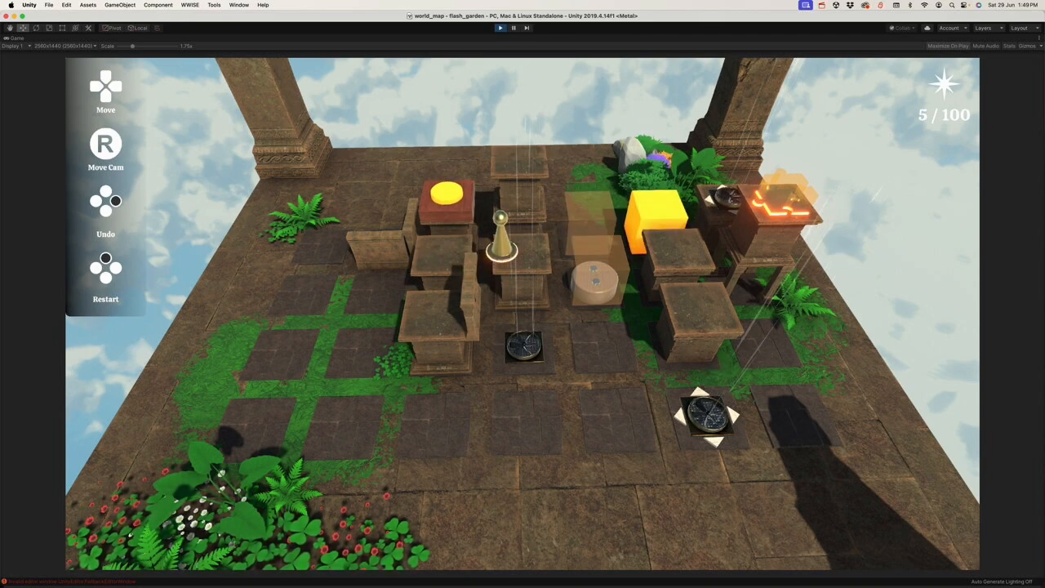
key("Right")
key("Right")
key("Up")
key("Up")
key("Up")
key("Left")
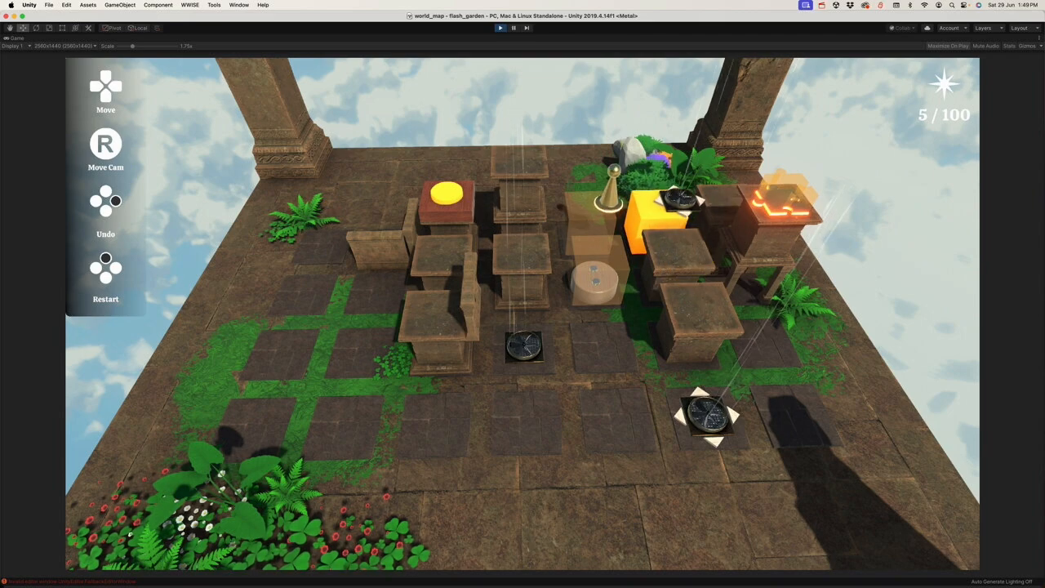
Step: Shift the swapper into the lowered rear yellow block and return the pawn to the pillar beside the yellow switch
key("Down")
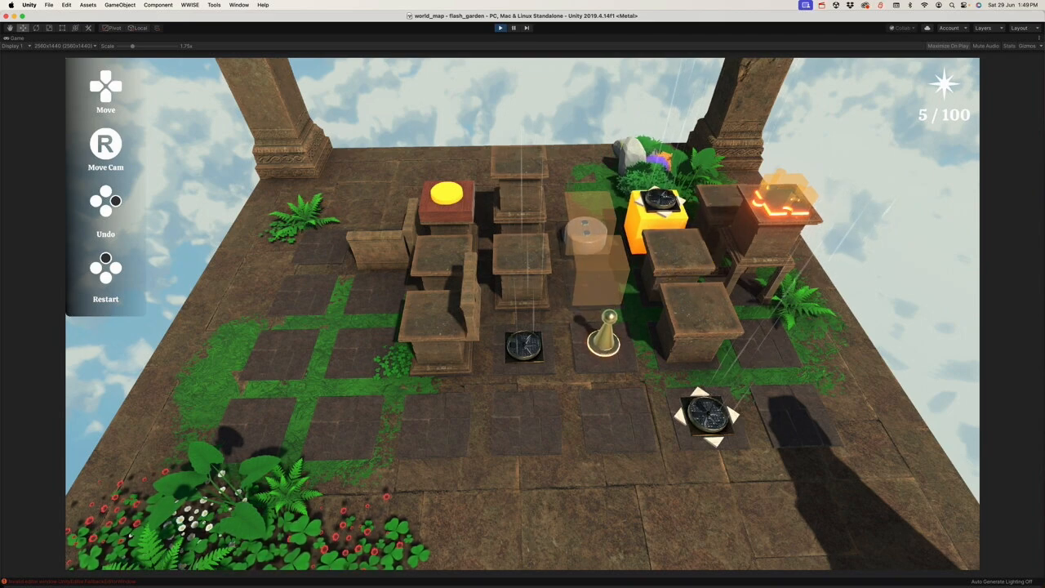
key("Left")
key("Up")
key("Left")
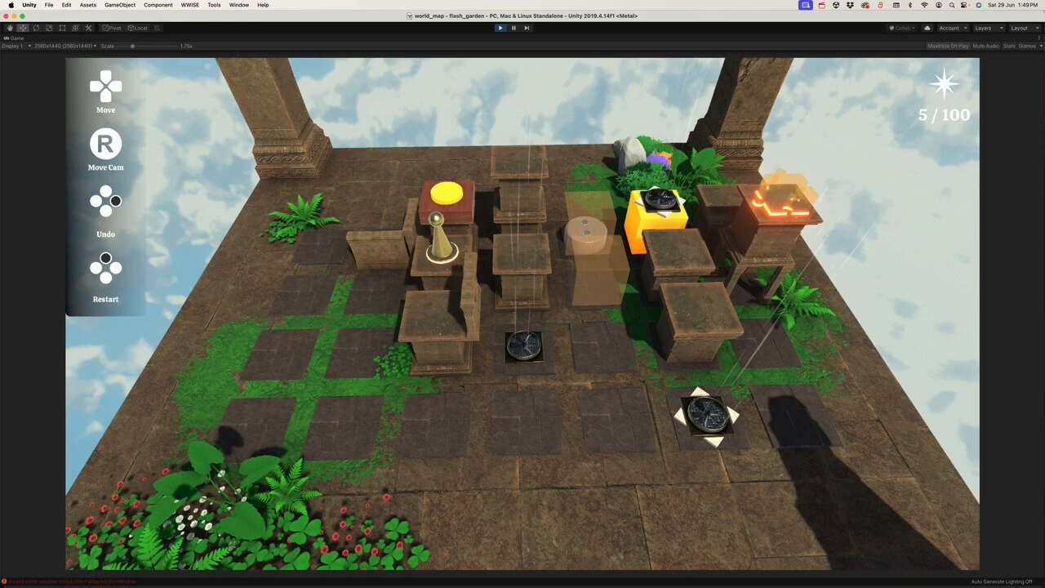
Step: Ride the front airstream onto the pillars and pull the rear airstream off the yellow block onto the adjacent pillar
key("Right")
key("Down")
key("Down")
key("Right")
key("Right")
key("Up")
key("Up")
key("Down")
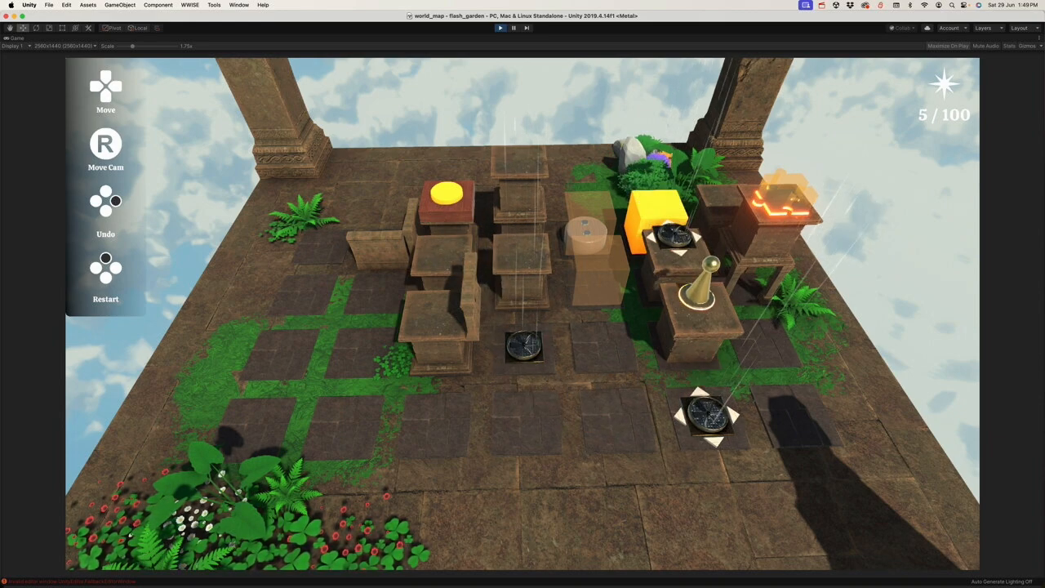
Step: Toggle the yellow blocks from the switch pillar and move the pawn onto the raised front block
key("Left")
key("Left")
key("Left")
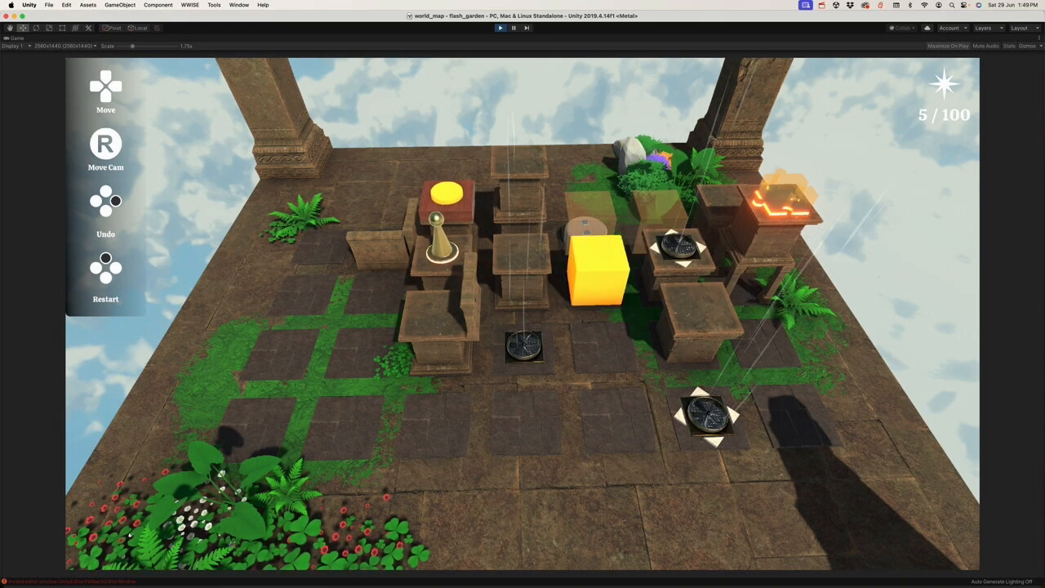
key("Right")
key("Right")
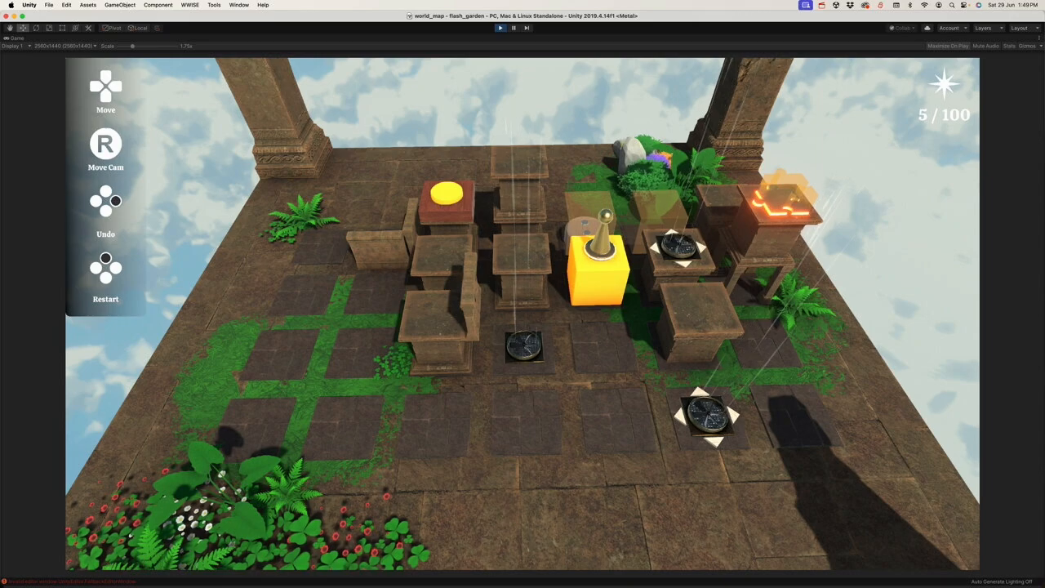
Step: Pull the rear airstream across the raised front yellow block and onto the middle pillar beside it
key("Left")
key("Left")
key("Up")
key("r")
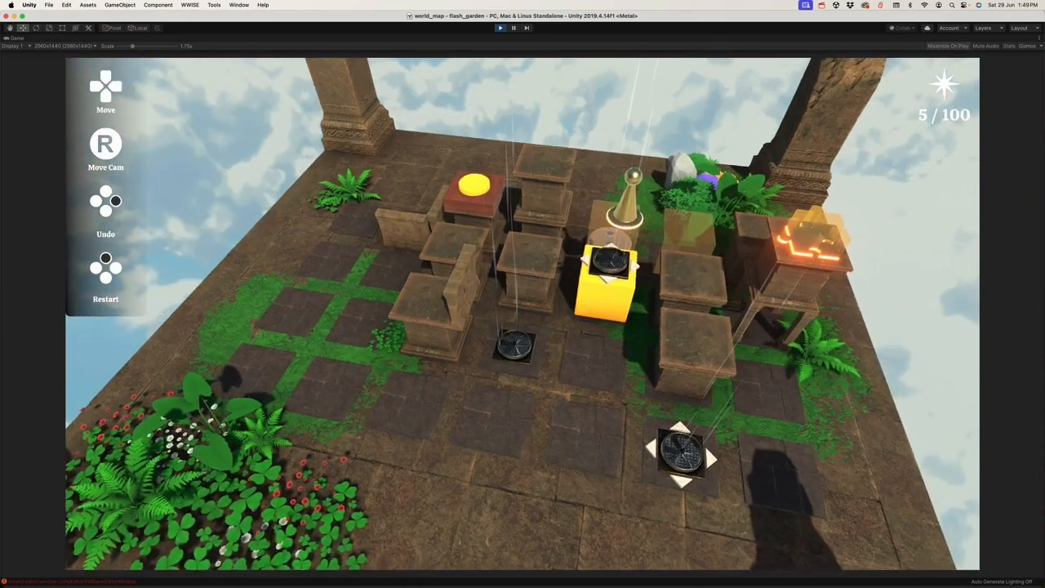
key("Escape")
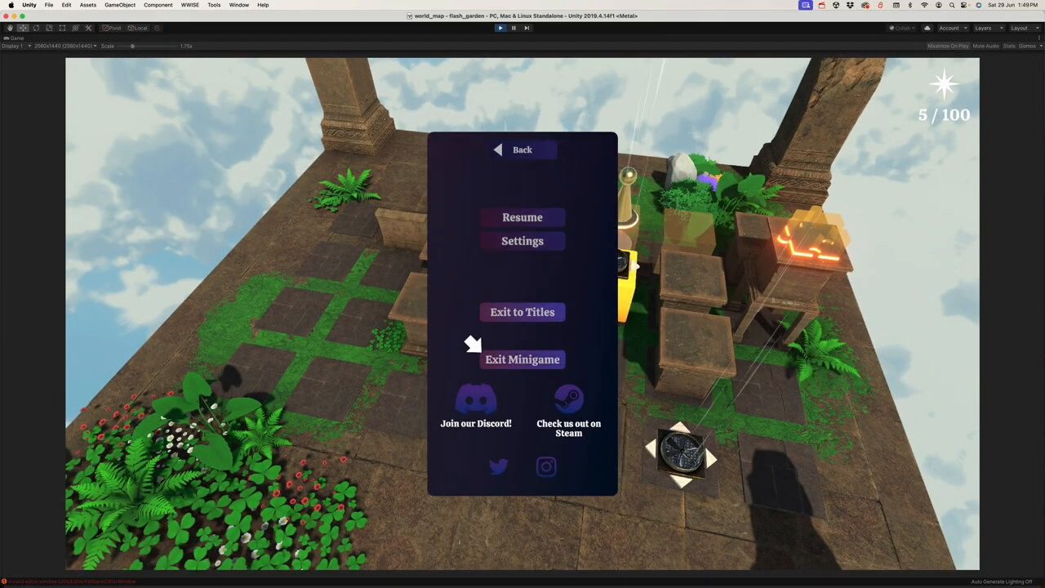
key("Escape")
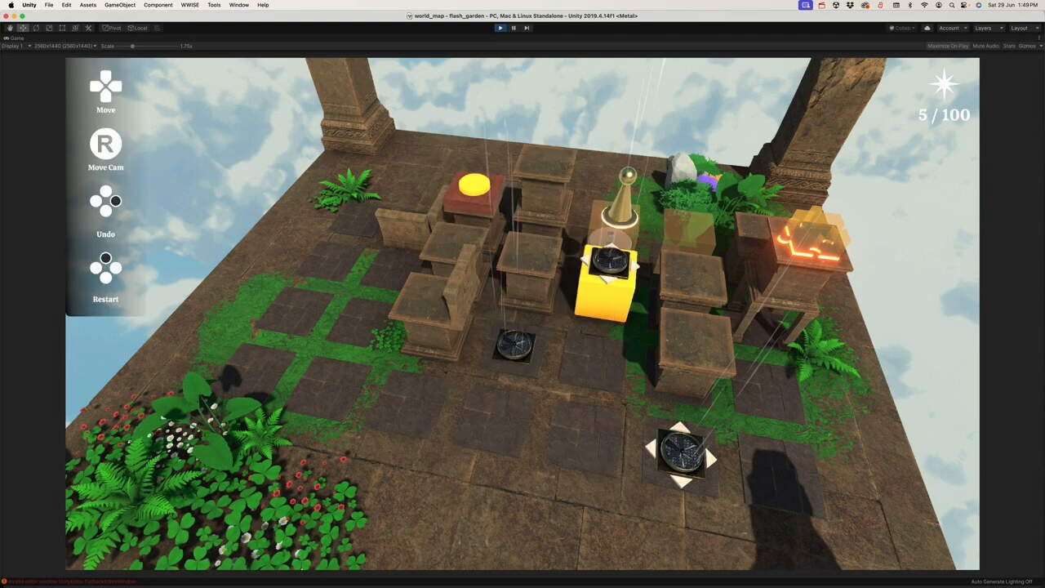
key("Left")
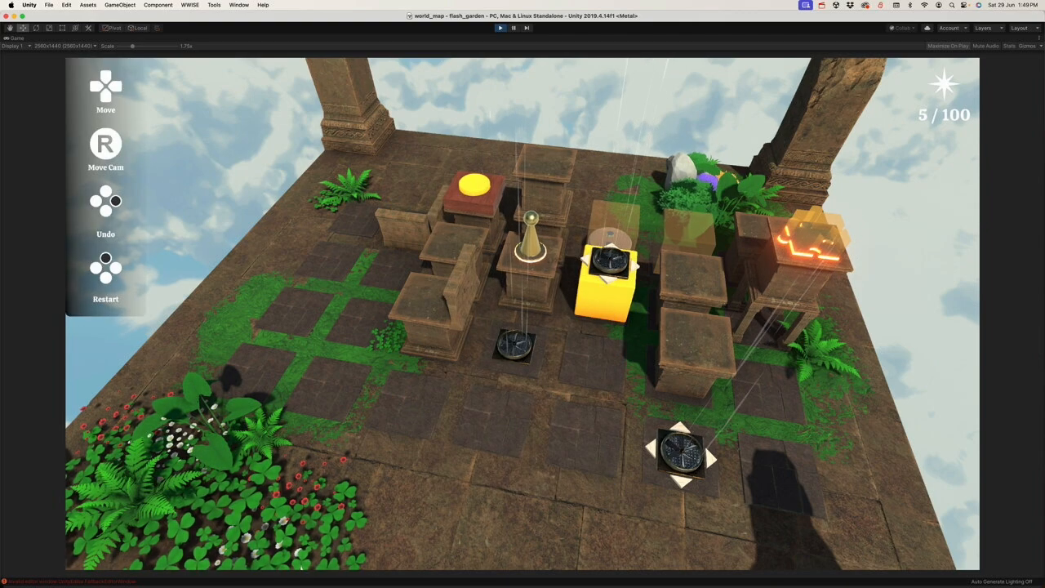
key("Left")
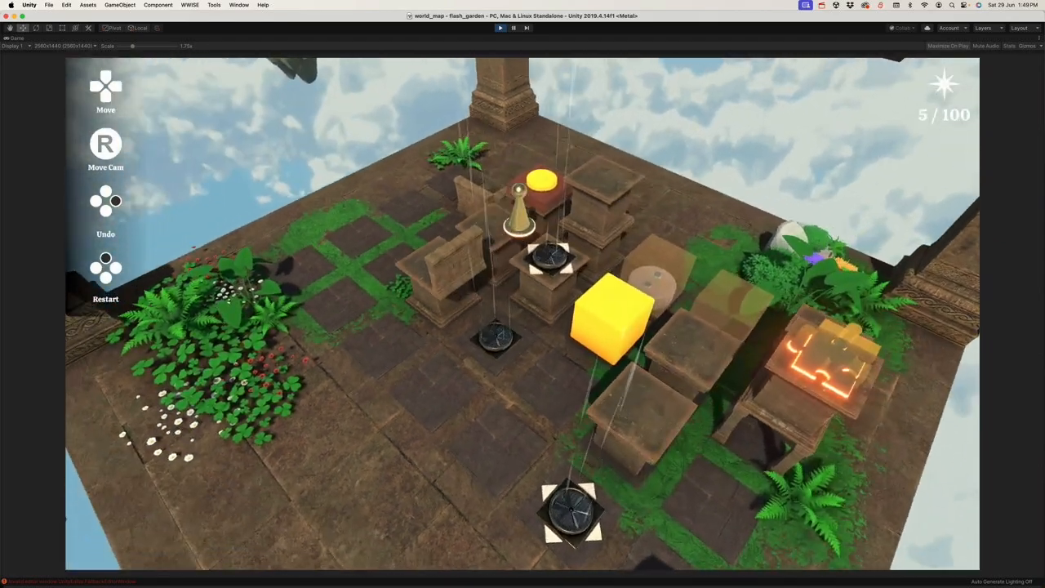
Step: Ride the airstream on the middle pillar to the rear pillar and return the pawn to the raised front yellow block
key("Down")
key("Right")
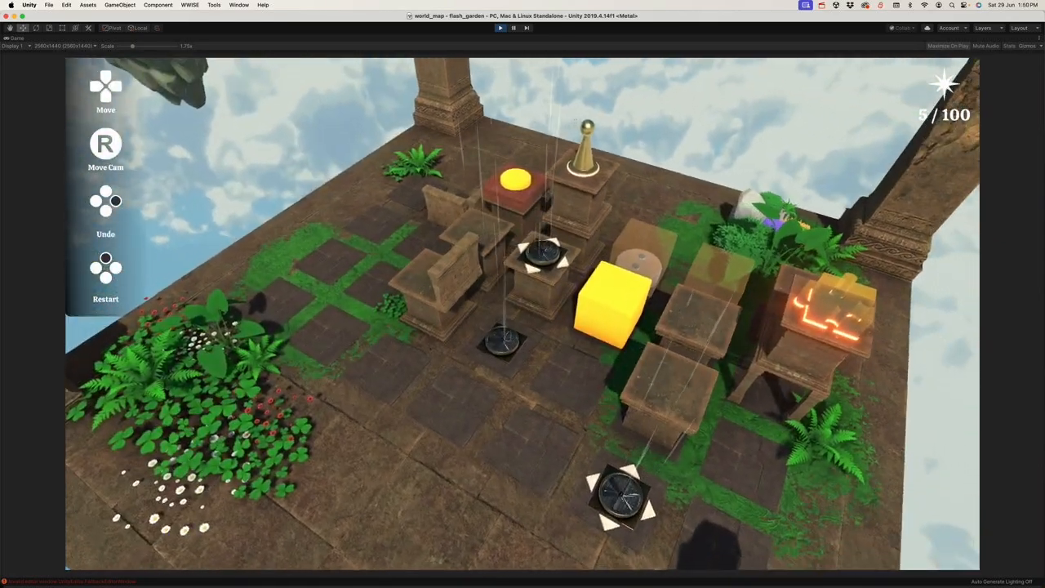
key("Down")
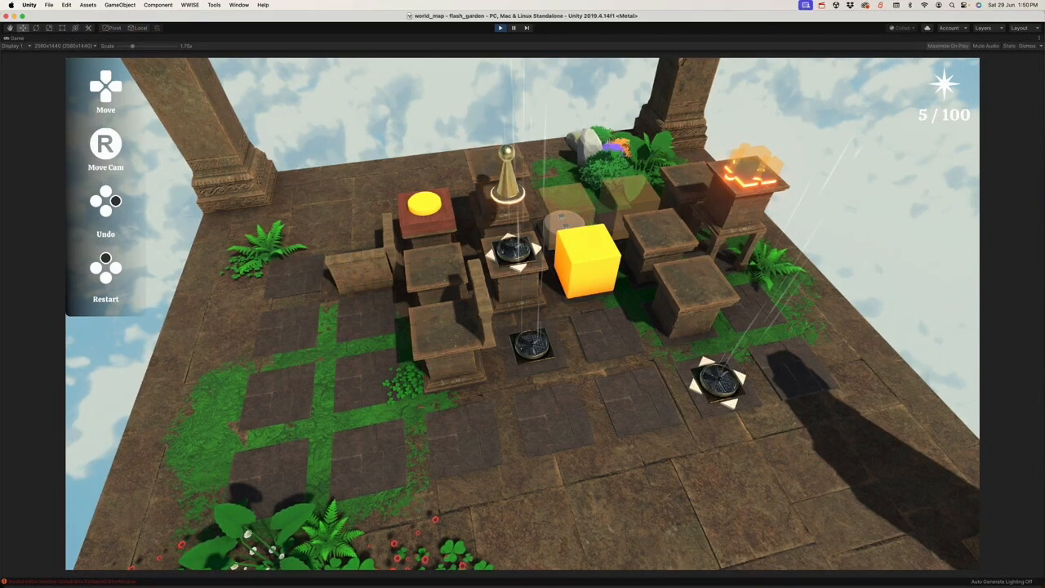
key("Right")
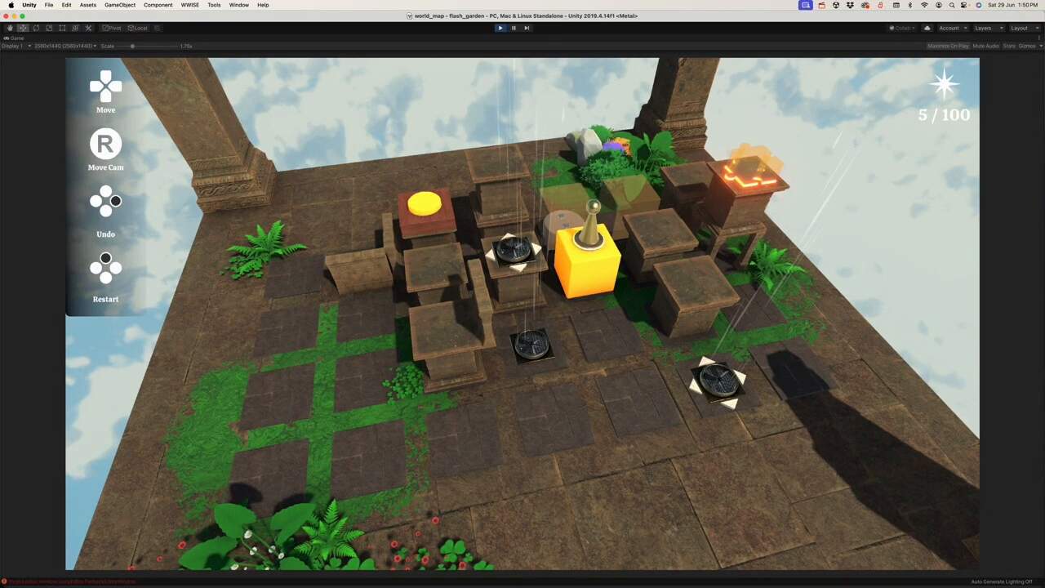
key("Escape")
key("Escape")
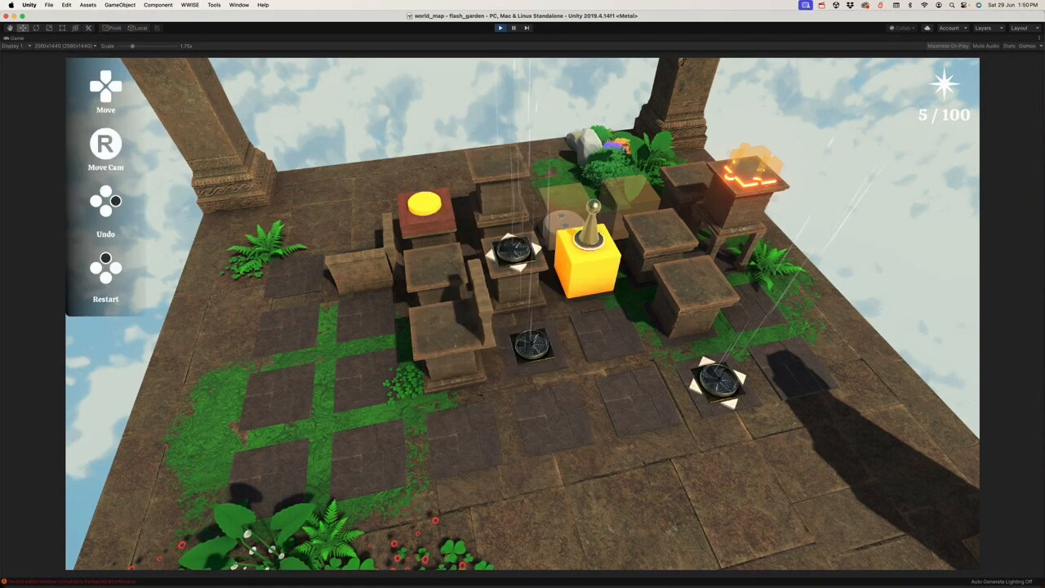
Step: Drop the pawn to the floor, shift the front airstream one tile and back, and ride it up to the front pillar
key("Down")
key("Down")
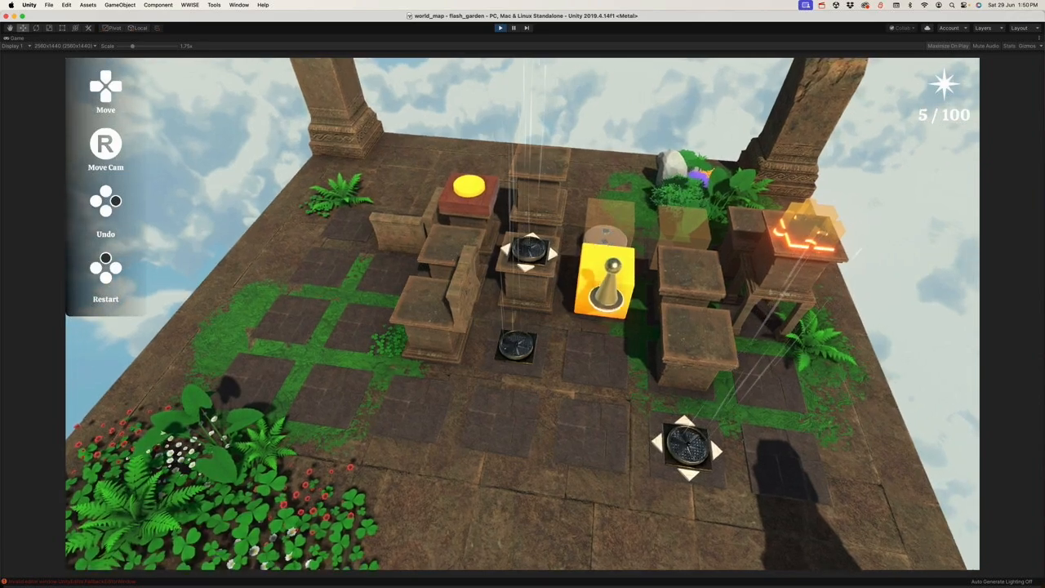
key("Left")
key("Right")
key("Right")
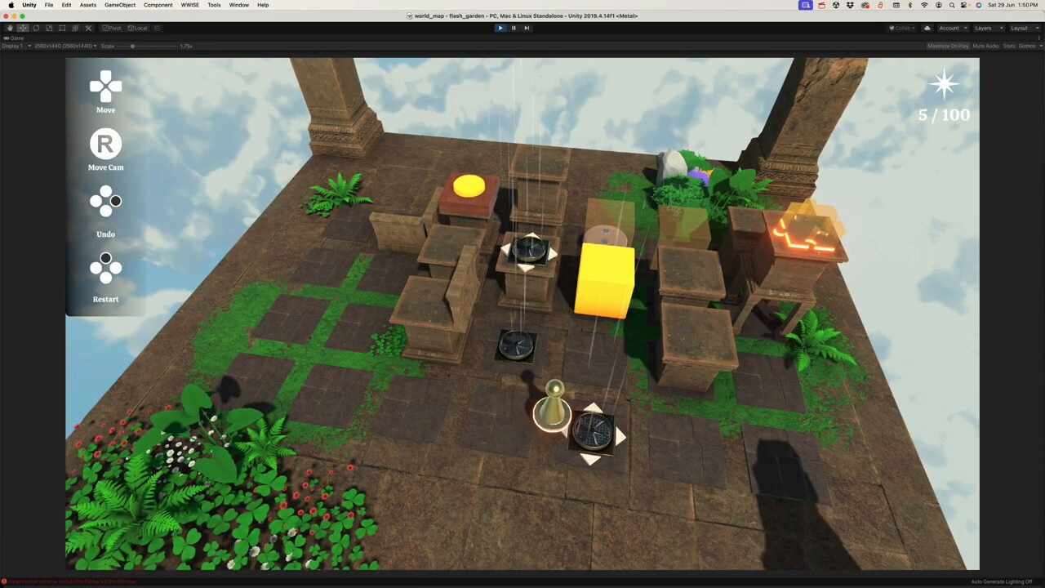
key("Right")
key("Left")
key("Up")
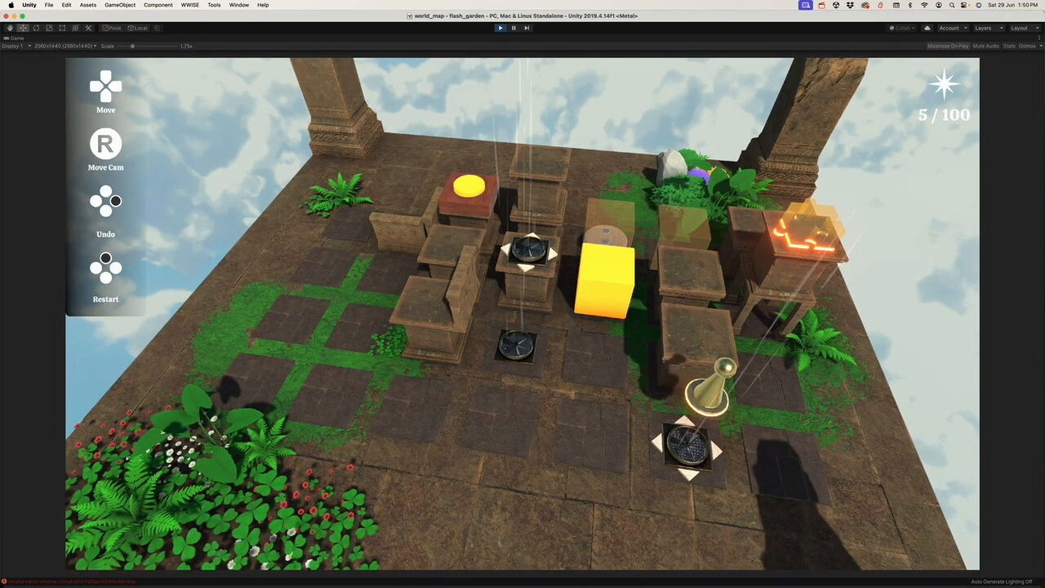
Step: Step off to the floor before the yellow block, then ride the front airstream again and advance the pawn to the second pillar
key("Left")
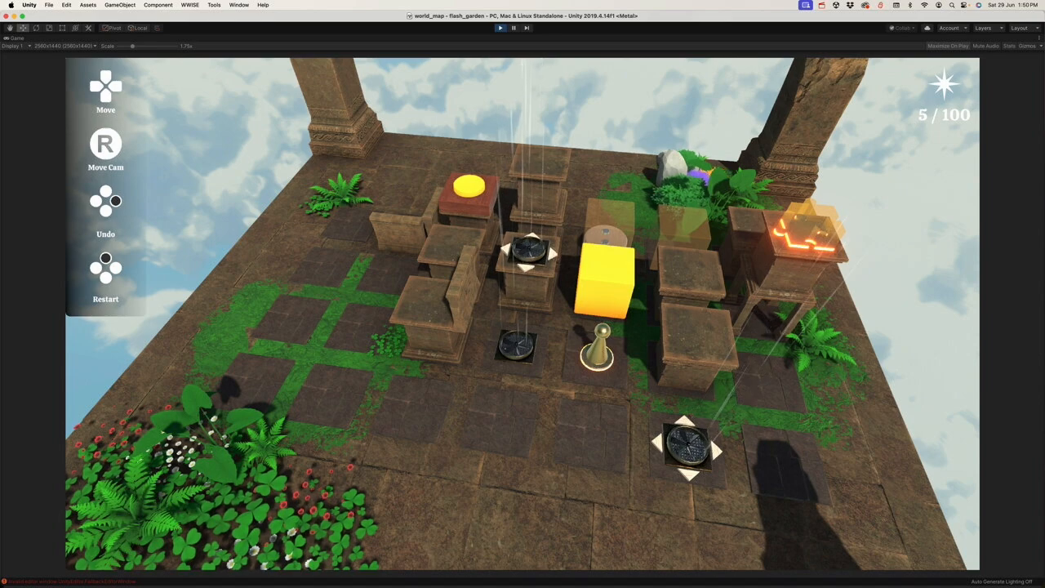
key("Down")
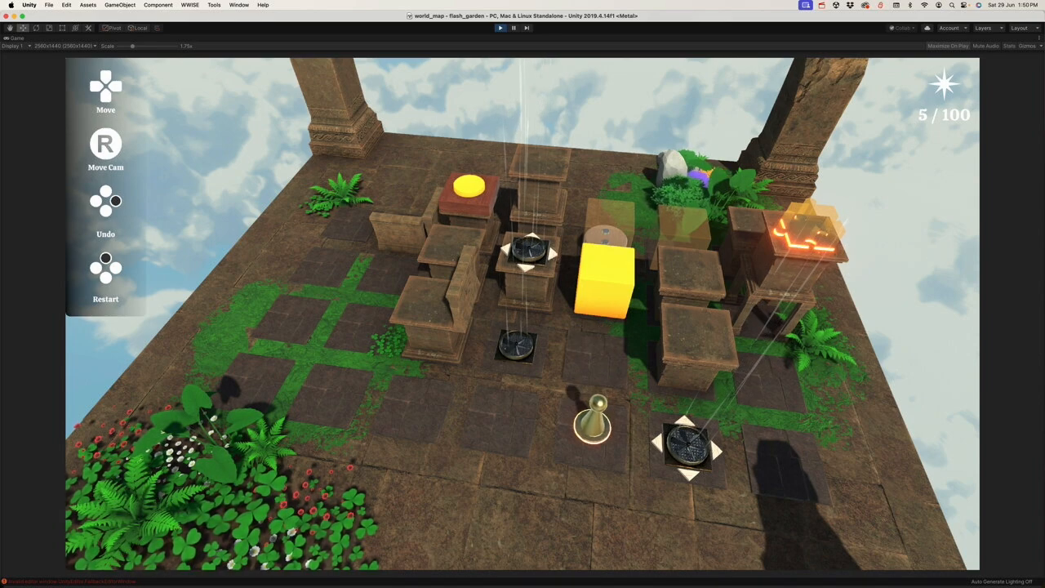
key("Right")
key("Up")
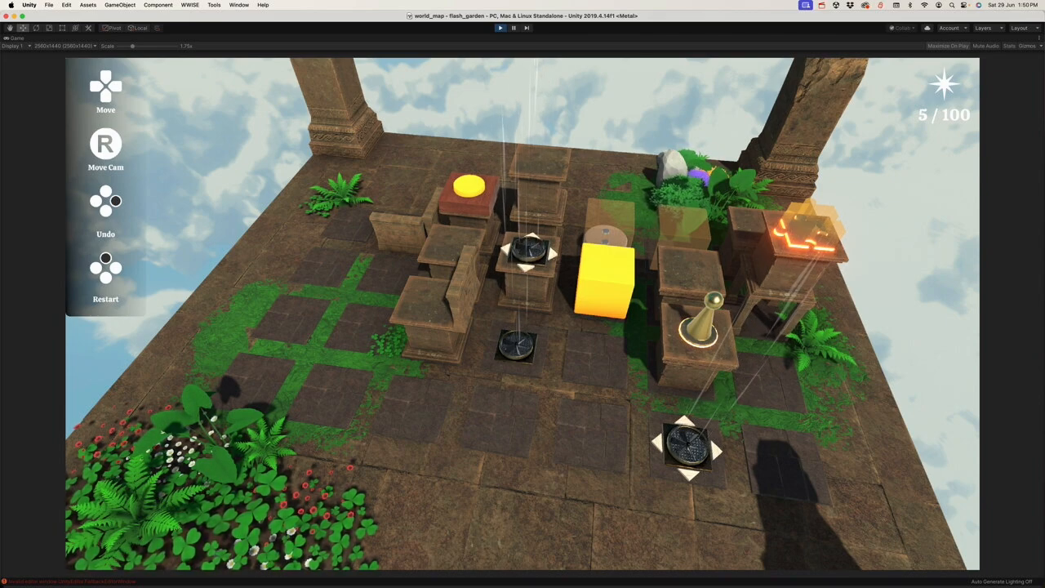
key("r")
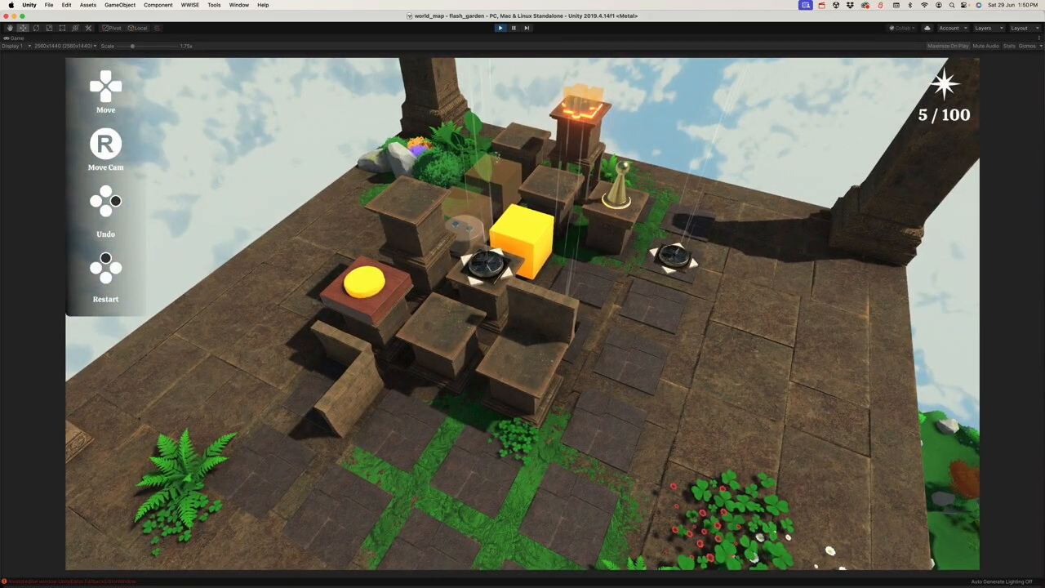
key("r")
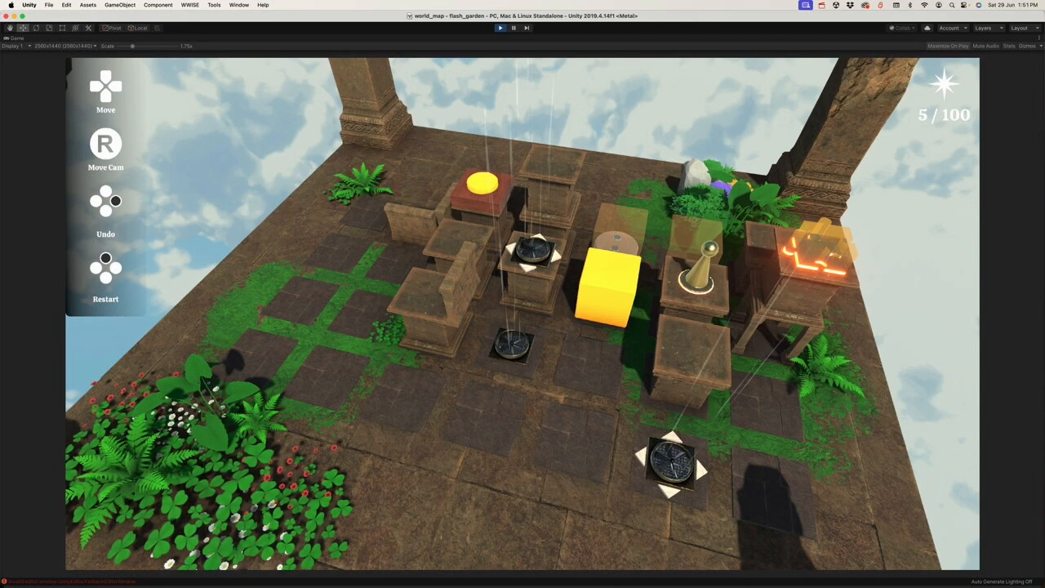
Step: Bring the pawn back down from the pillars past the front airstream and end the play test
key("Down")
key("Down")
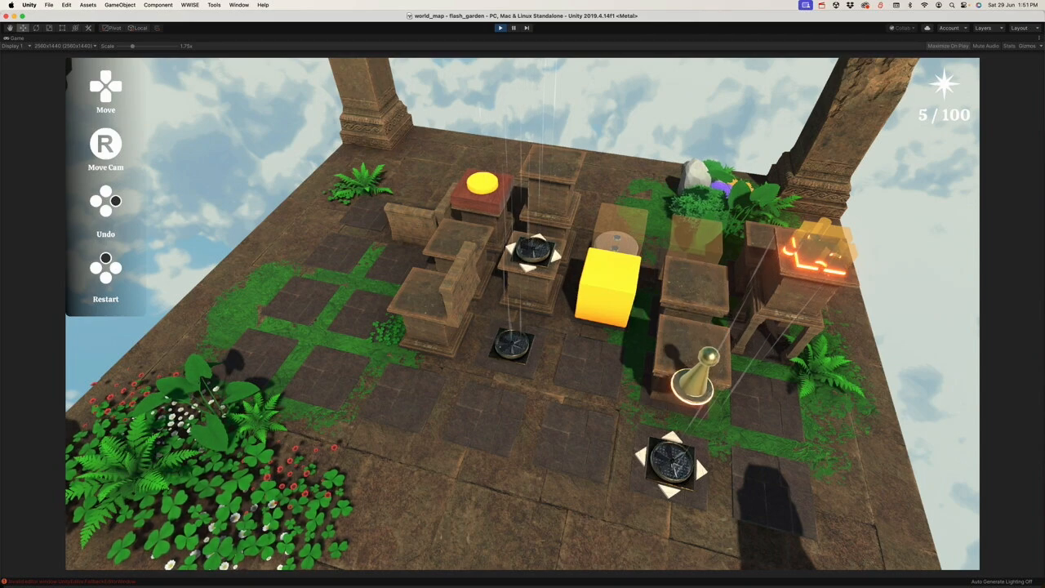
key("Left")
key("Left")
key("Escape")
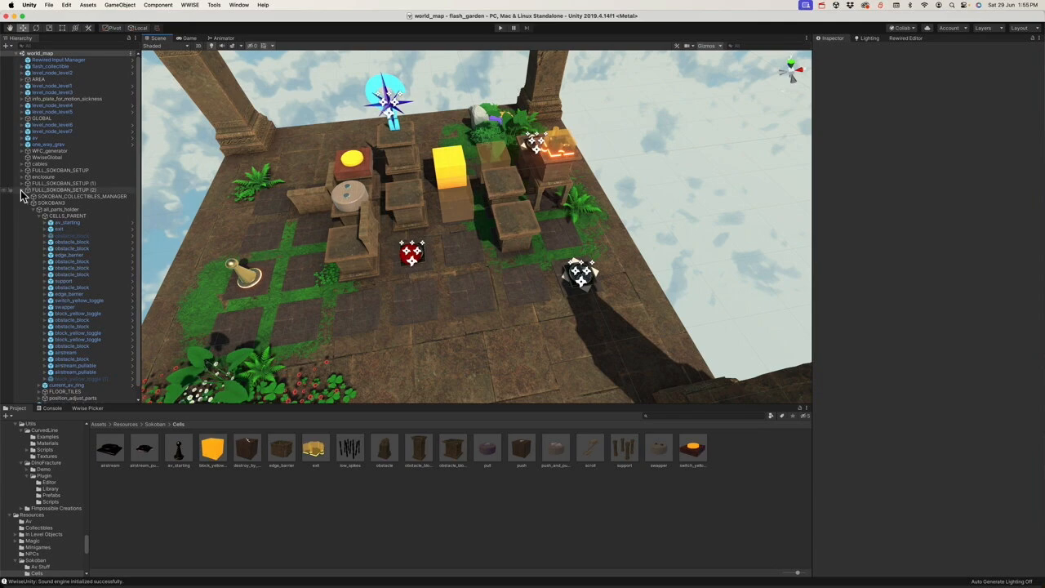
Step: Collapse FULL_SOKOBAN_SETUP (2) in the scene hierarchy and frame the whole third puzzle in the scene view
left_click(22, 192)
mouse_move(315, 199)
right_mouse_down()
mouse_move(313, 182)
mouse_move(303, 196)
mouse_move(325, 189)
right_mouse_up()
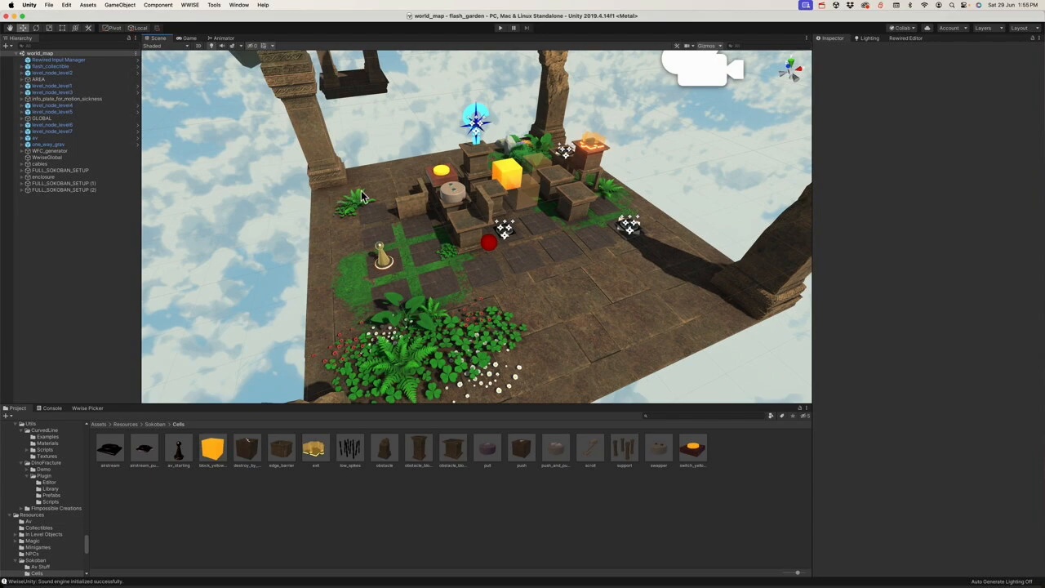
right_click_drag(439, 211, 419, 187)
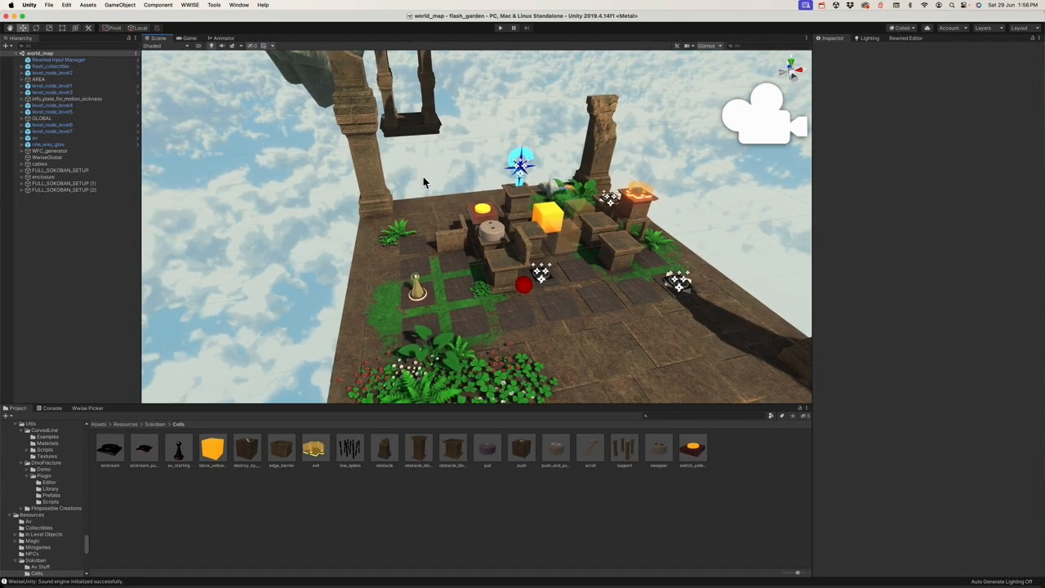